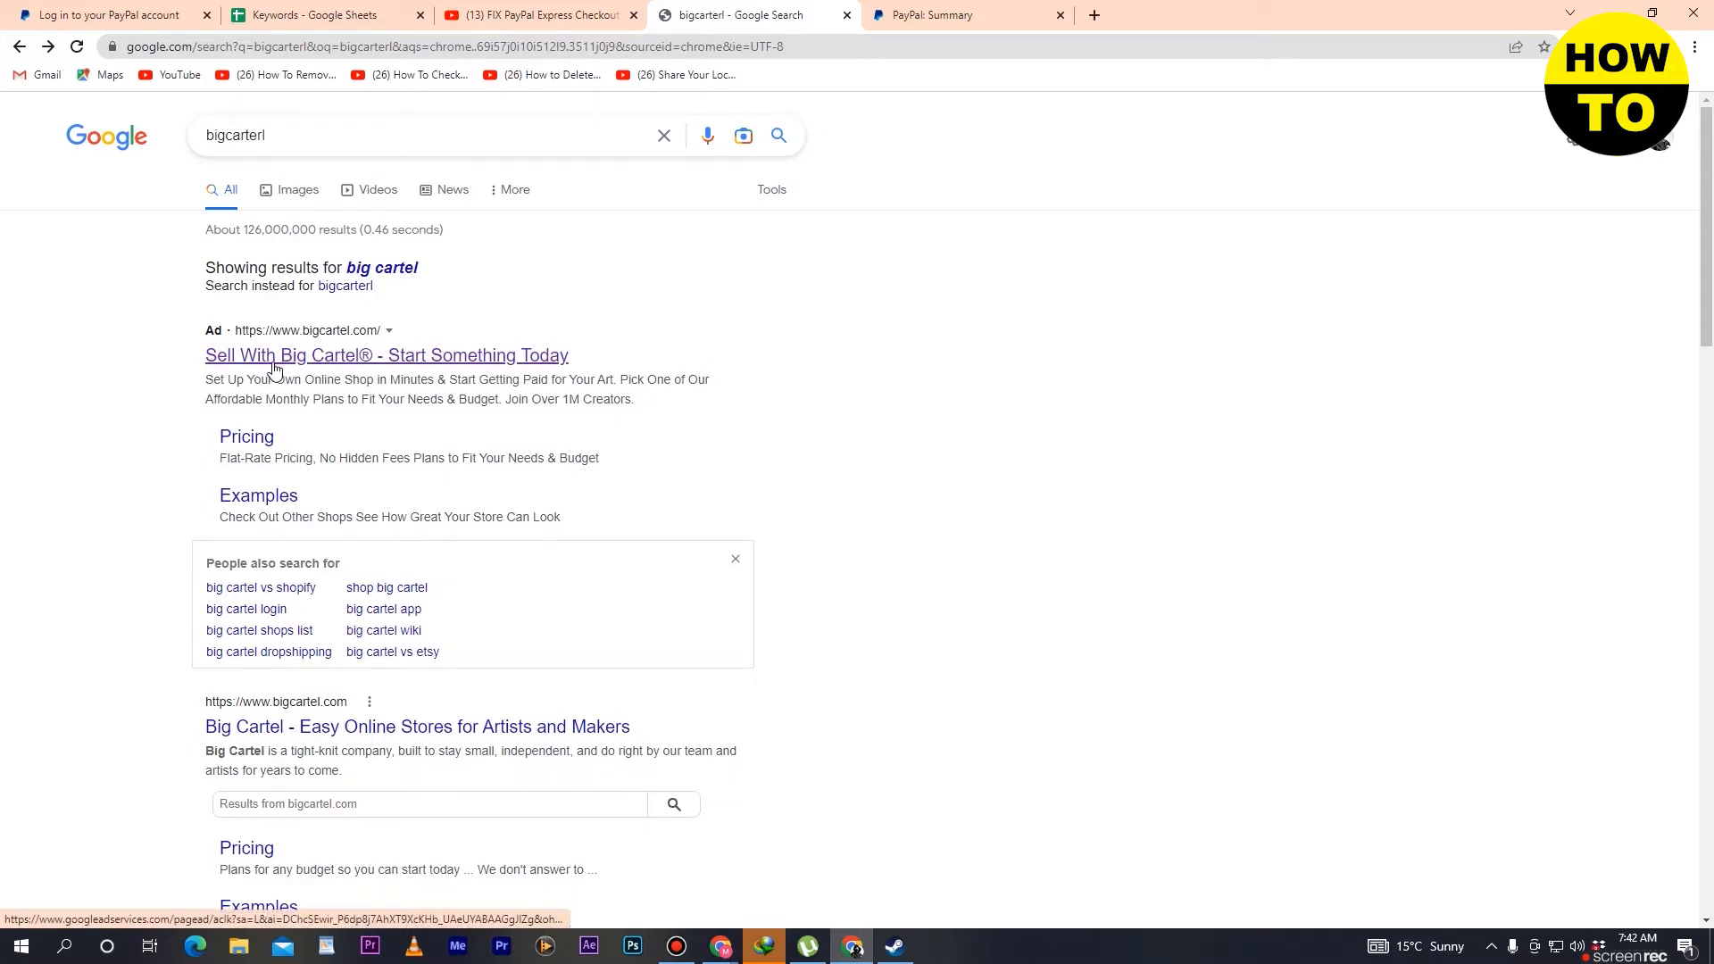
- Open the Big Cartel website from the sponsored search result and look over its home page
left_click(440, 368)
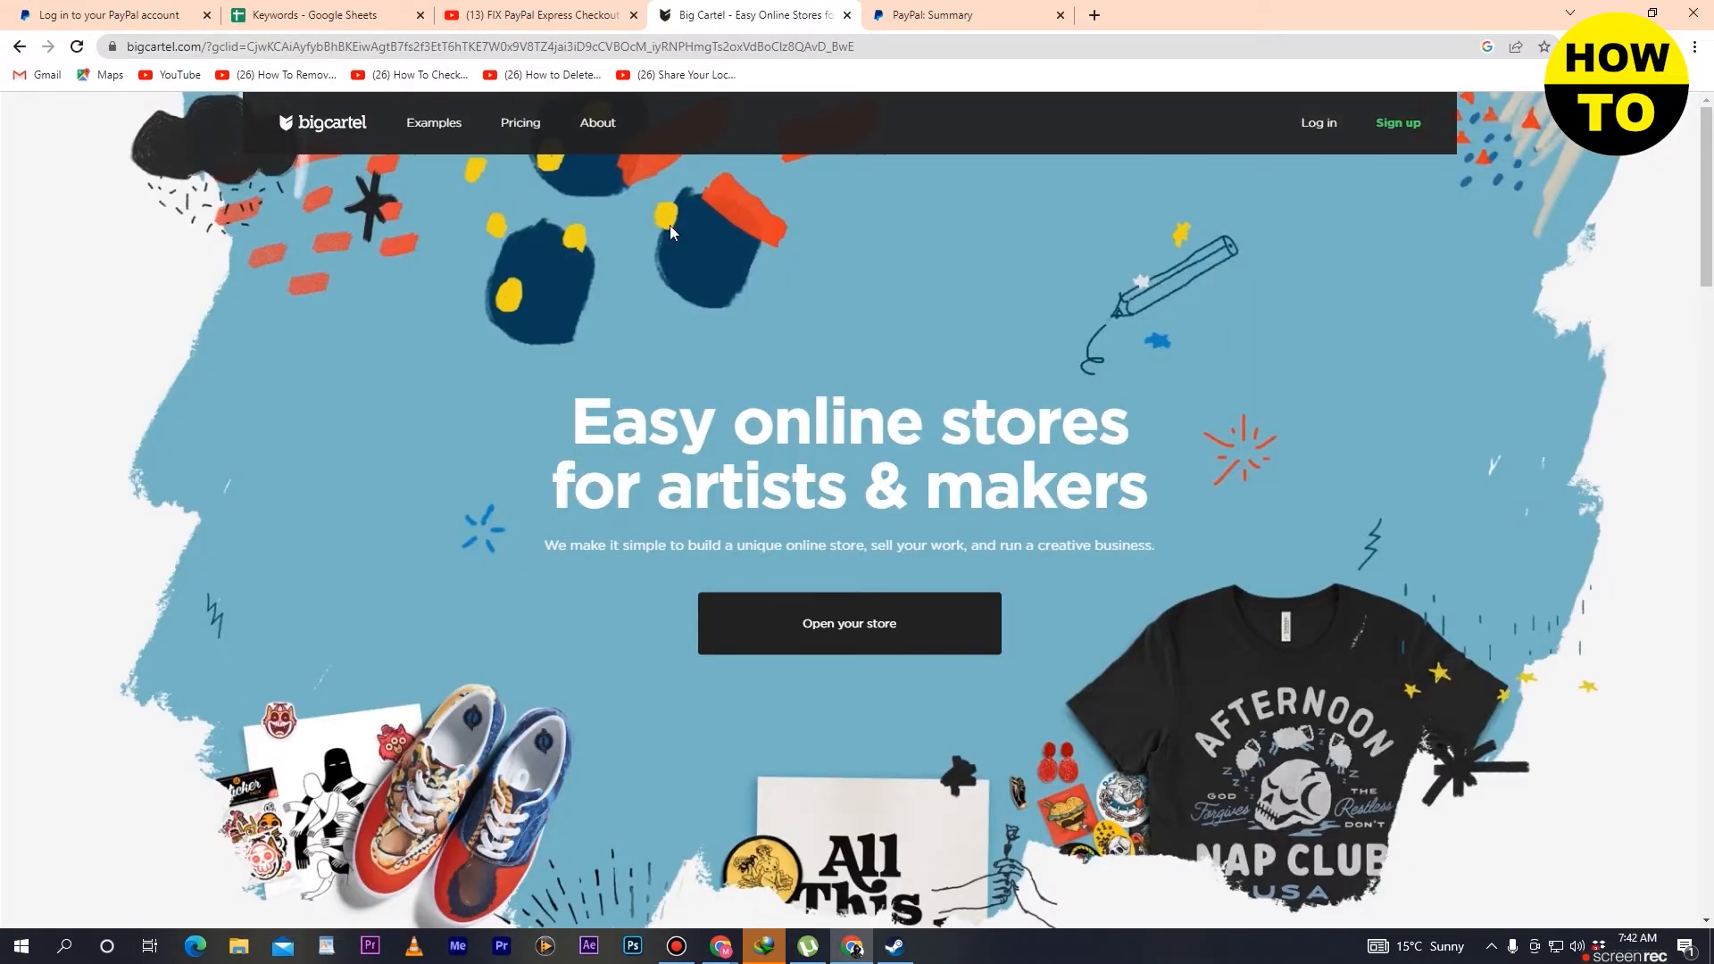
scroll(671, 228, "down", 3)
scroll(672, 225, "up", 2)
scroll(671, 225, "up", 1)
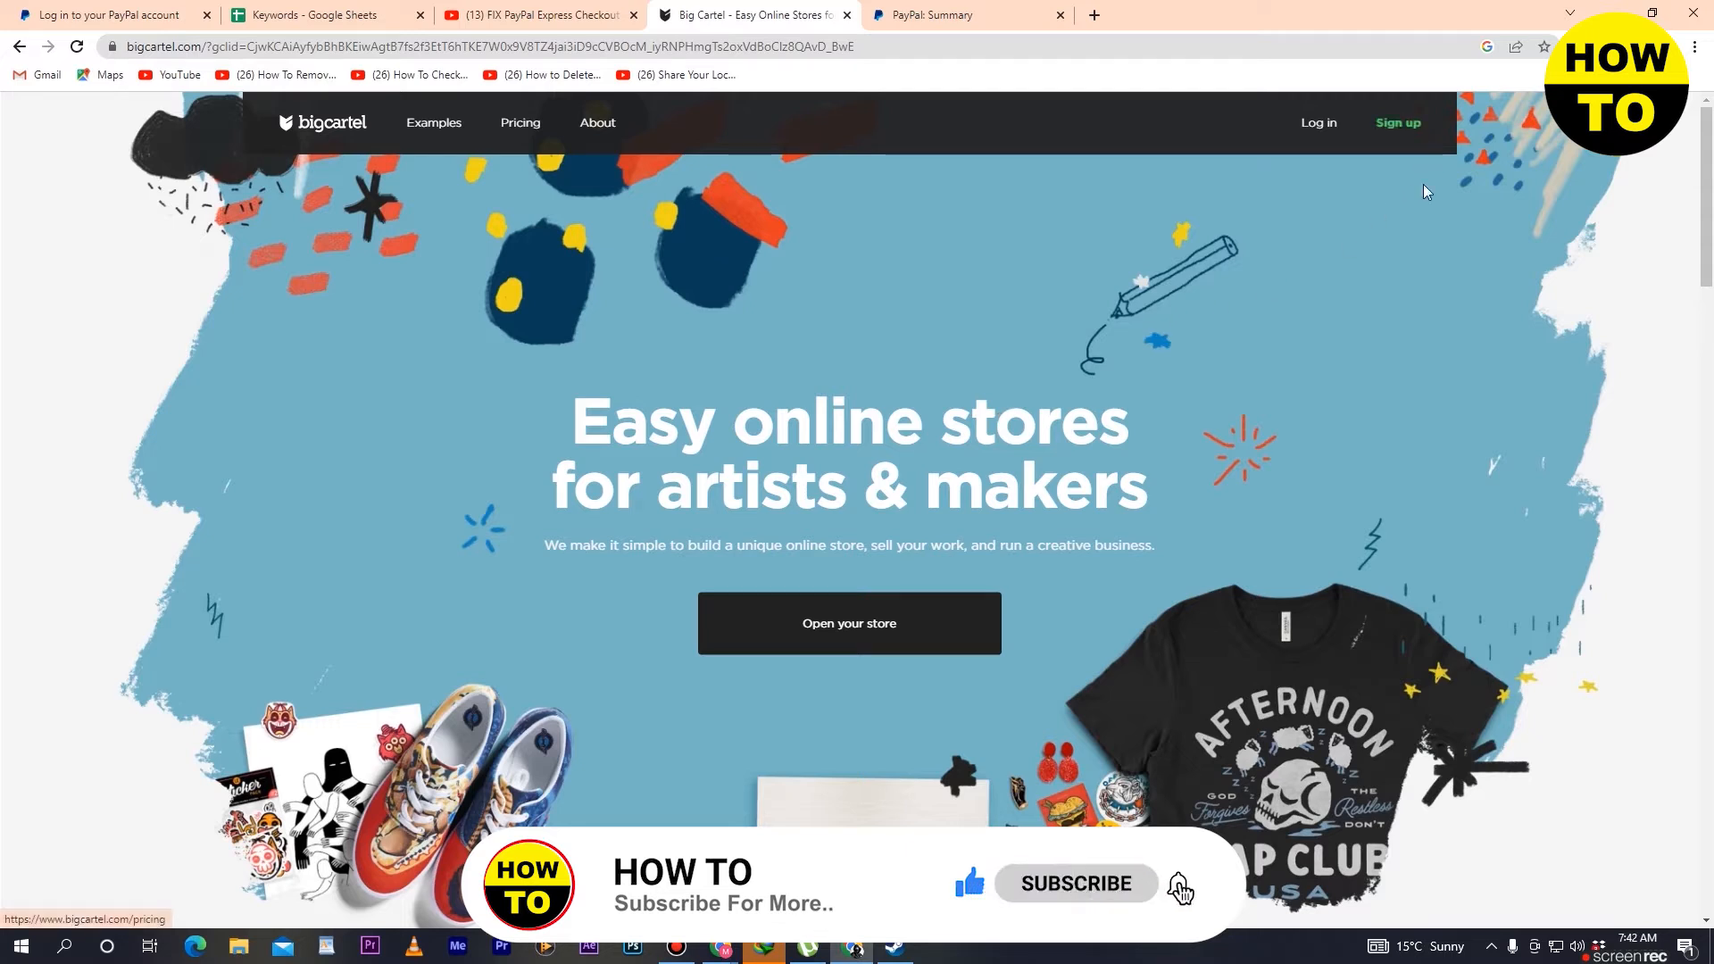
- Go to the sign-up plans, compare their features and choose the free 5-product Gold plan
left_click(1398, 123)
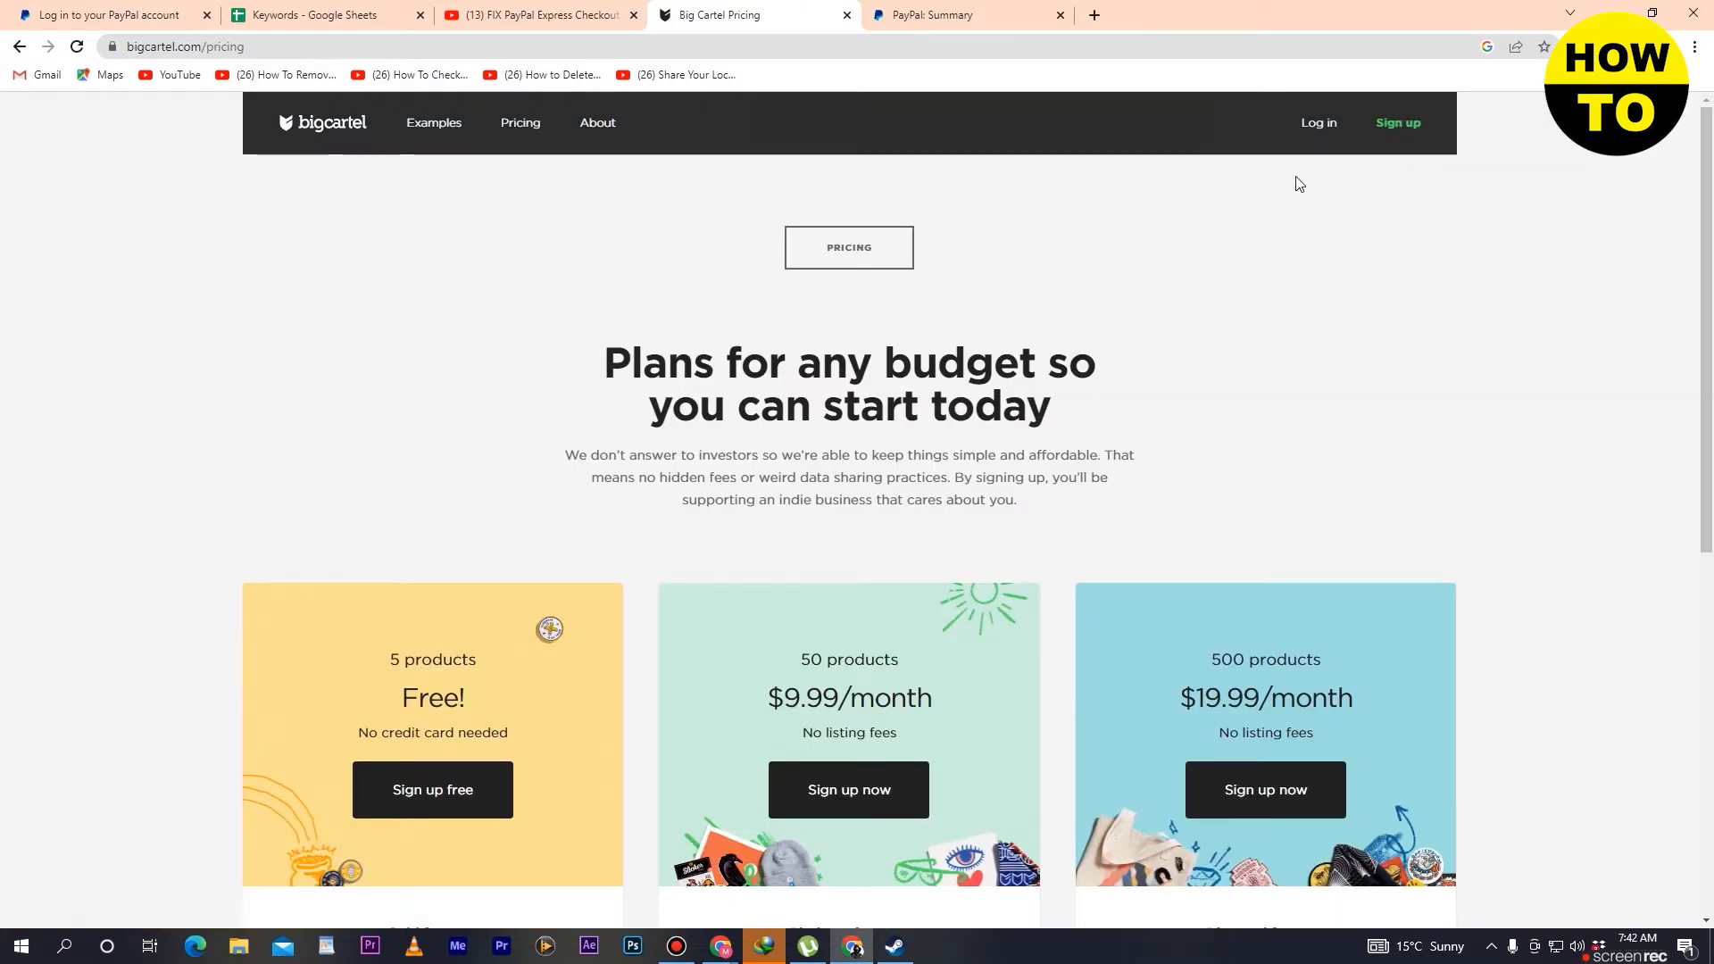
scroll(575, 510, "down", 3)
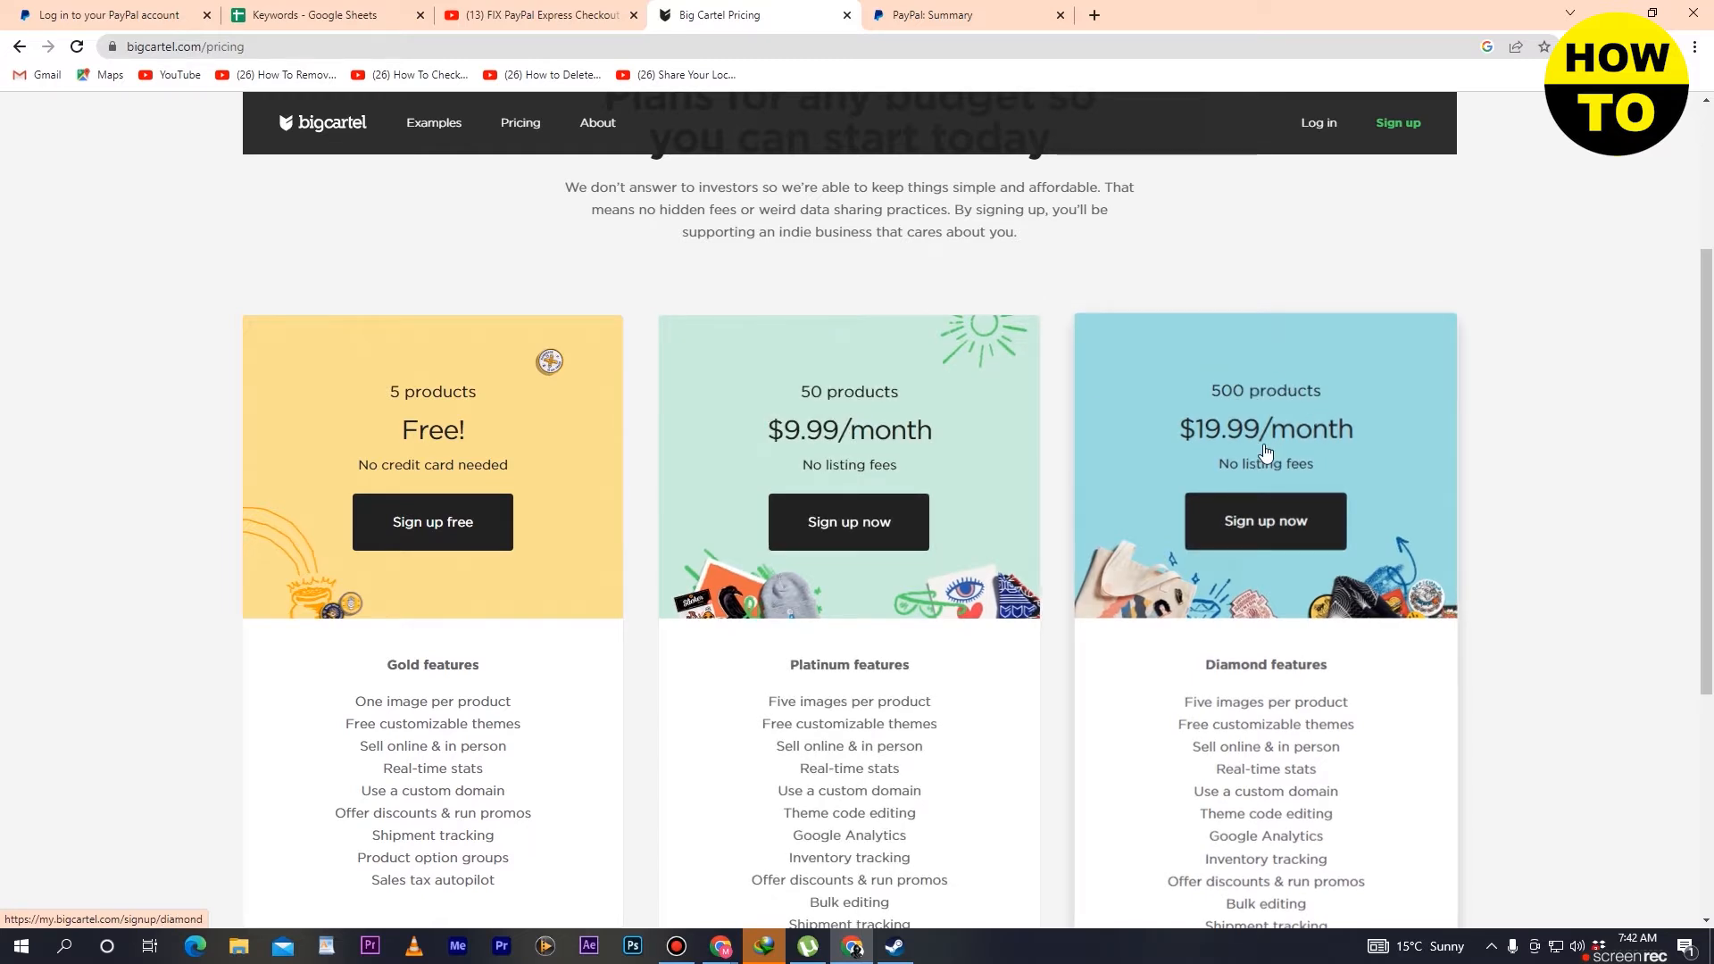
scroll(1264, 450, "down", 4)
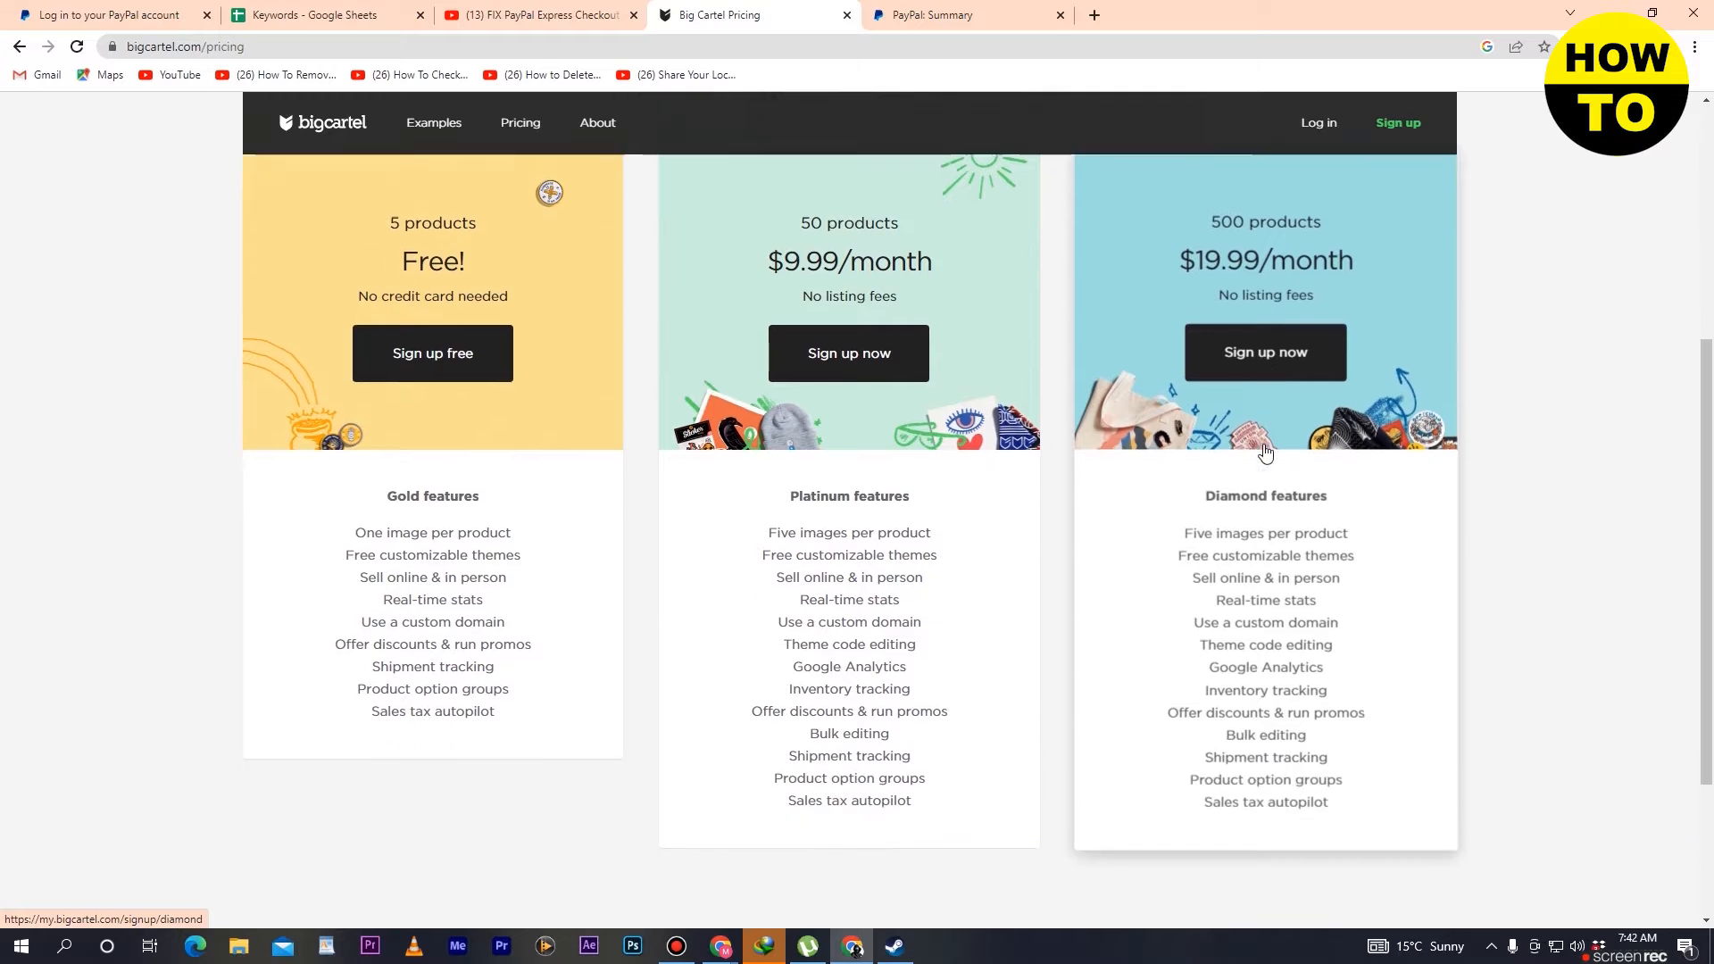
scroll(1265, 450, "up", 4)
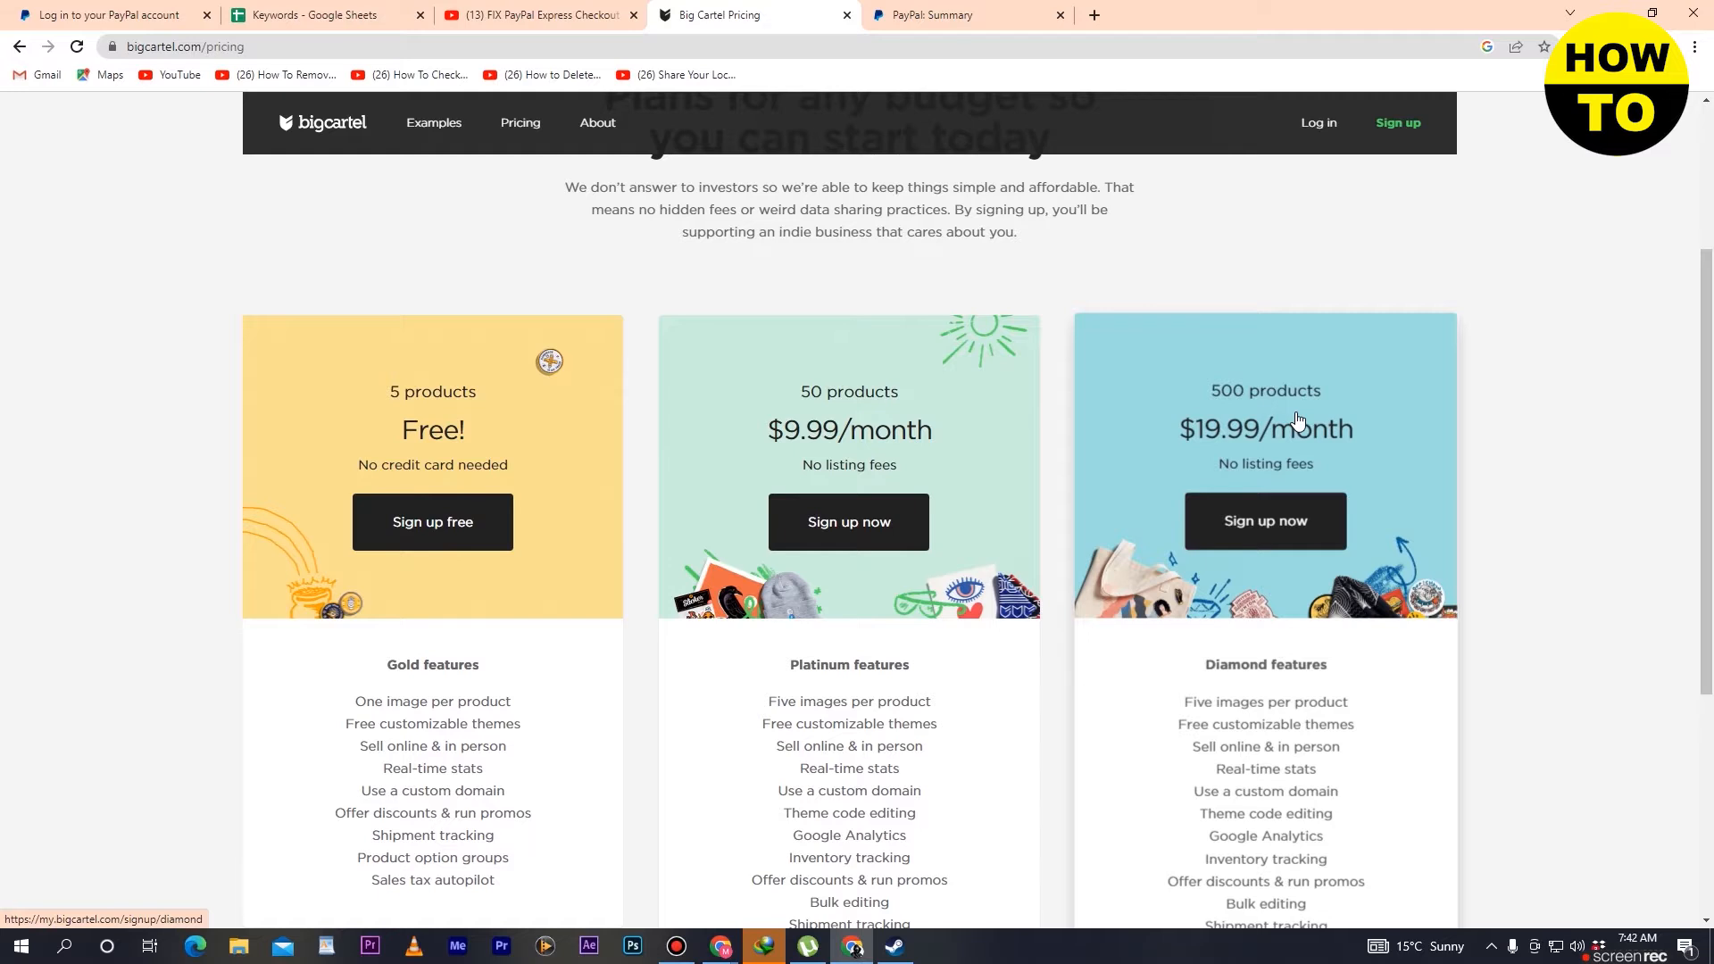
scroll(1297, 420, "up", 3)
scroll(1189, 532, "down", 4)
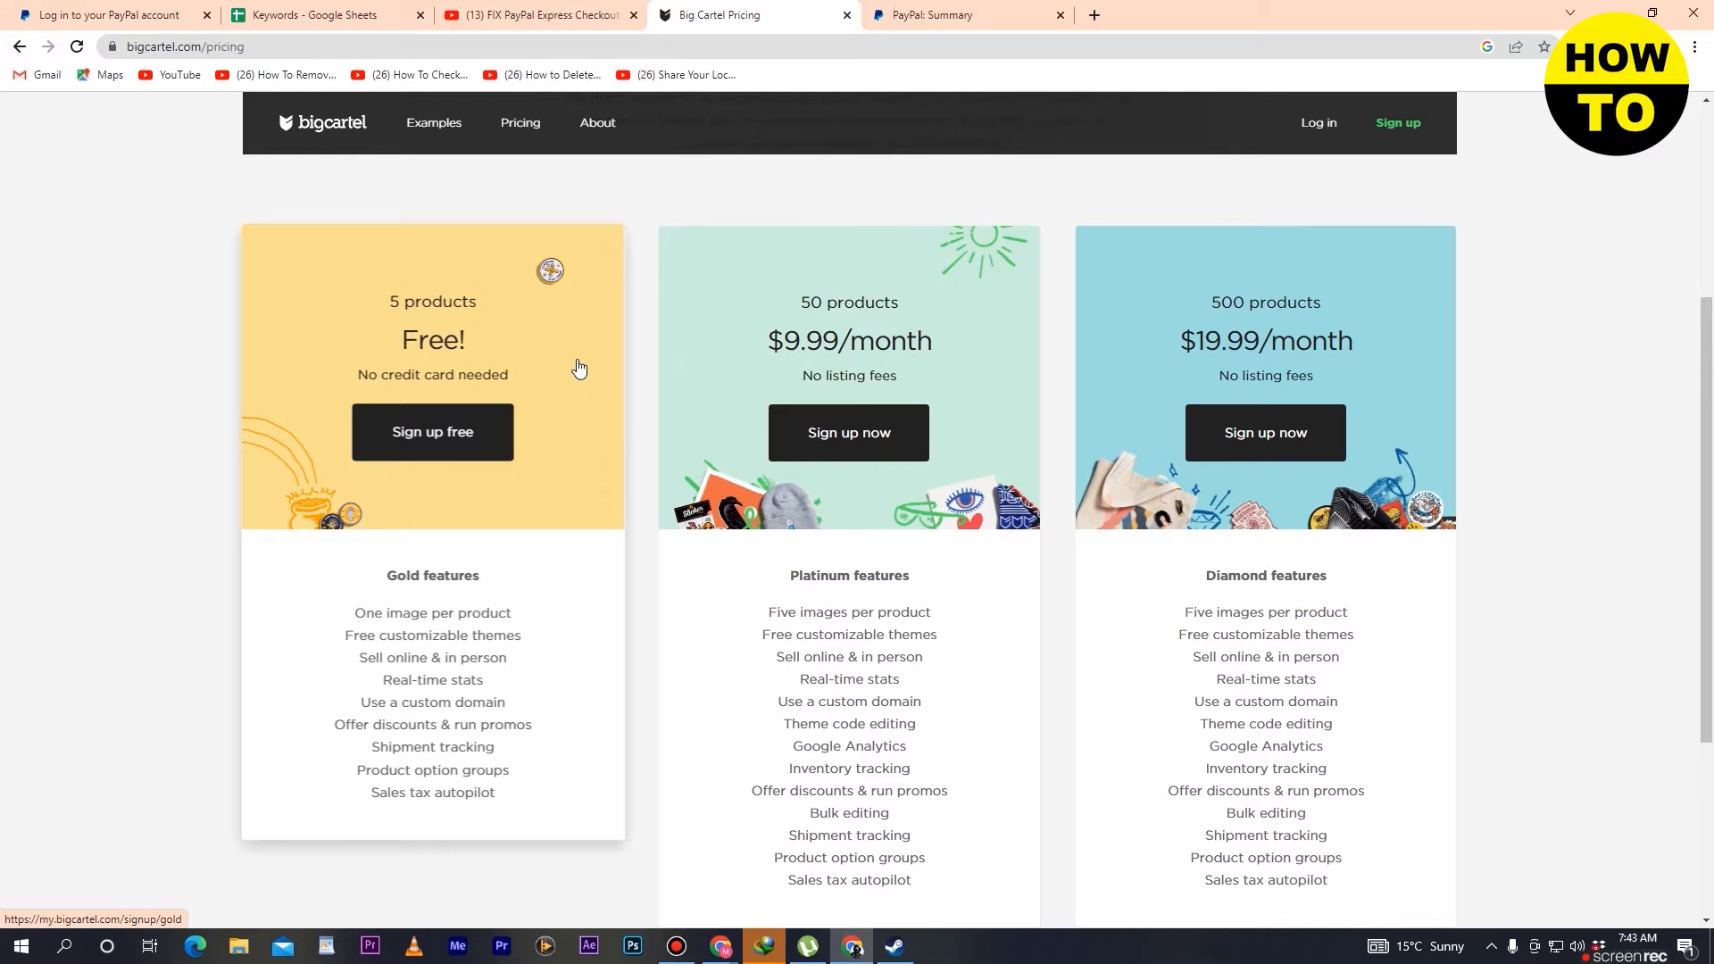
left_click(443, 448)
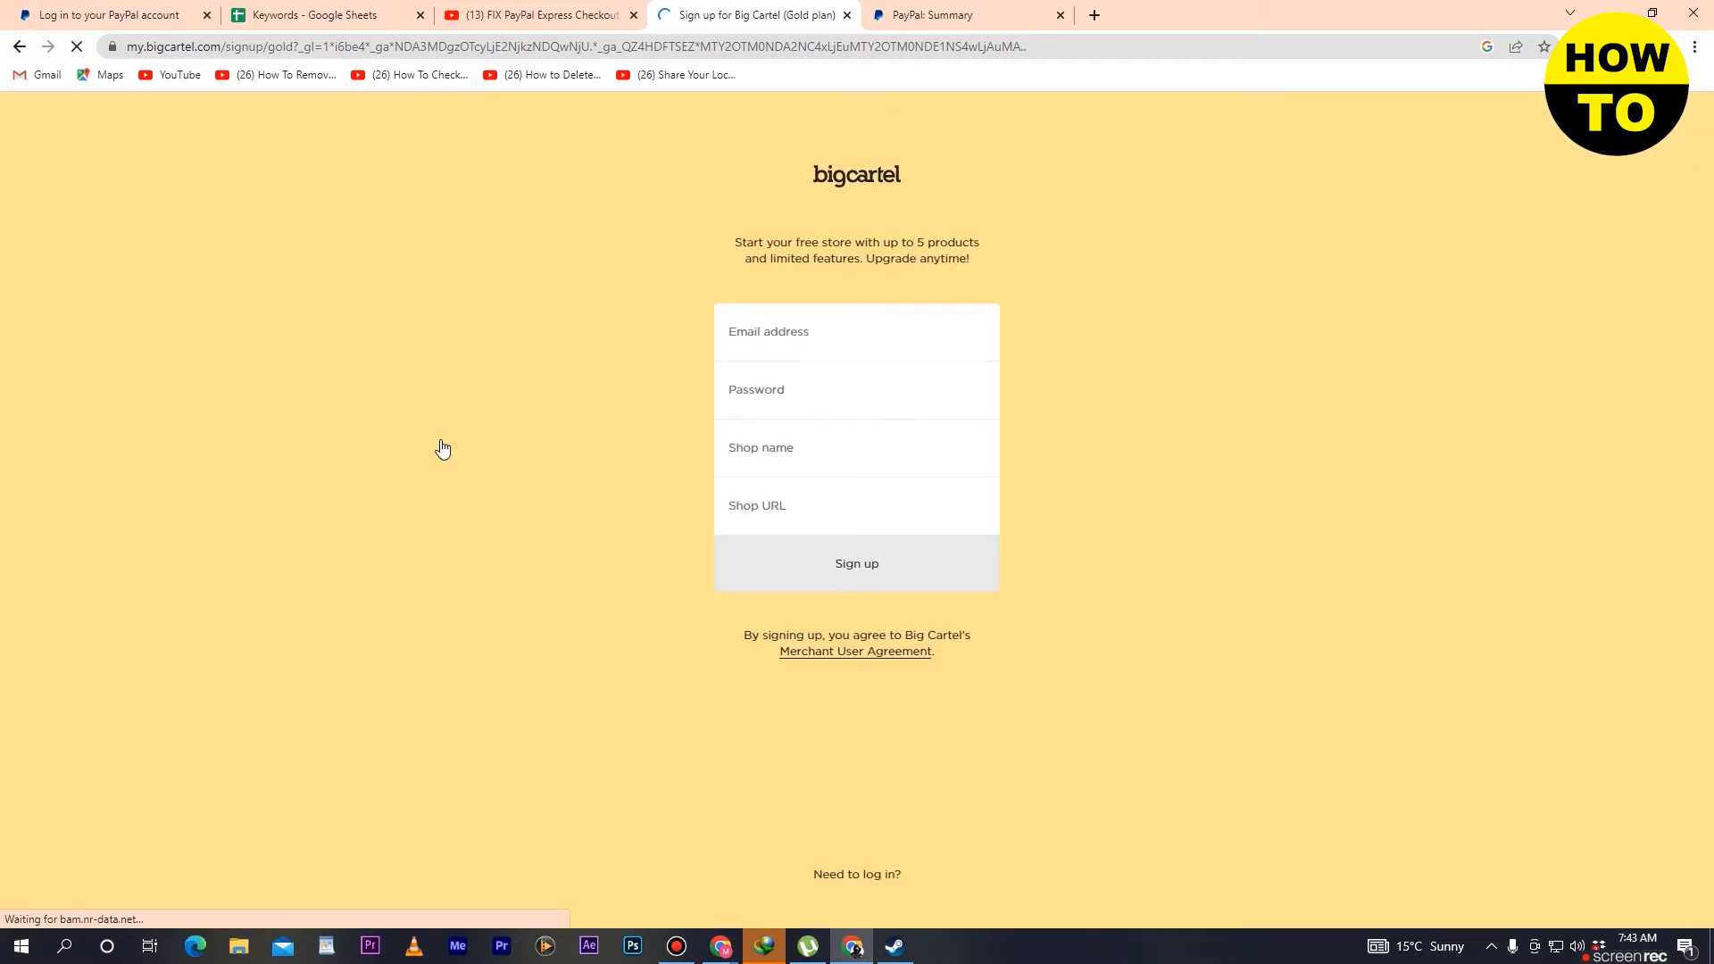
- Enter the account's email address in the sign-up form
left_click(890, 316)
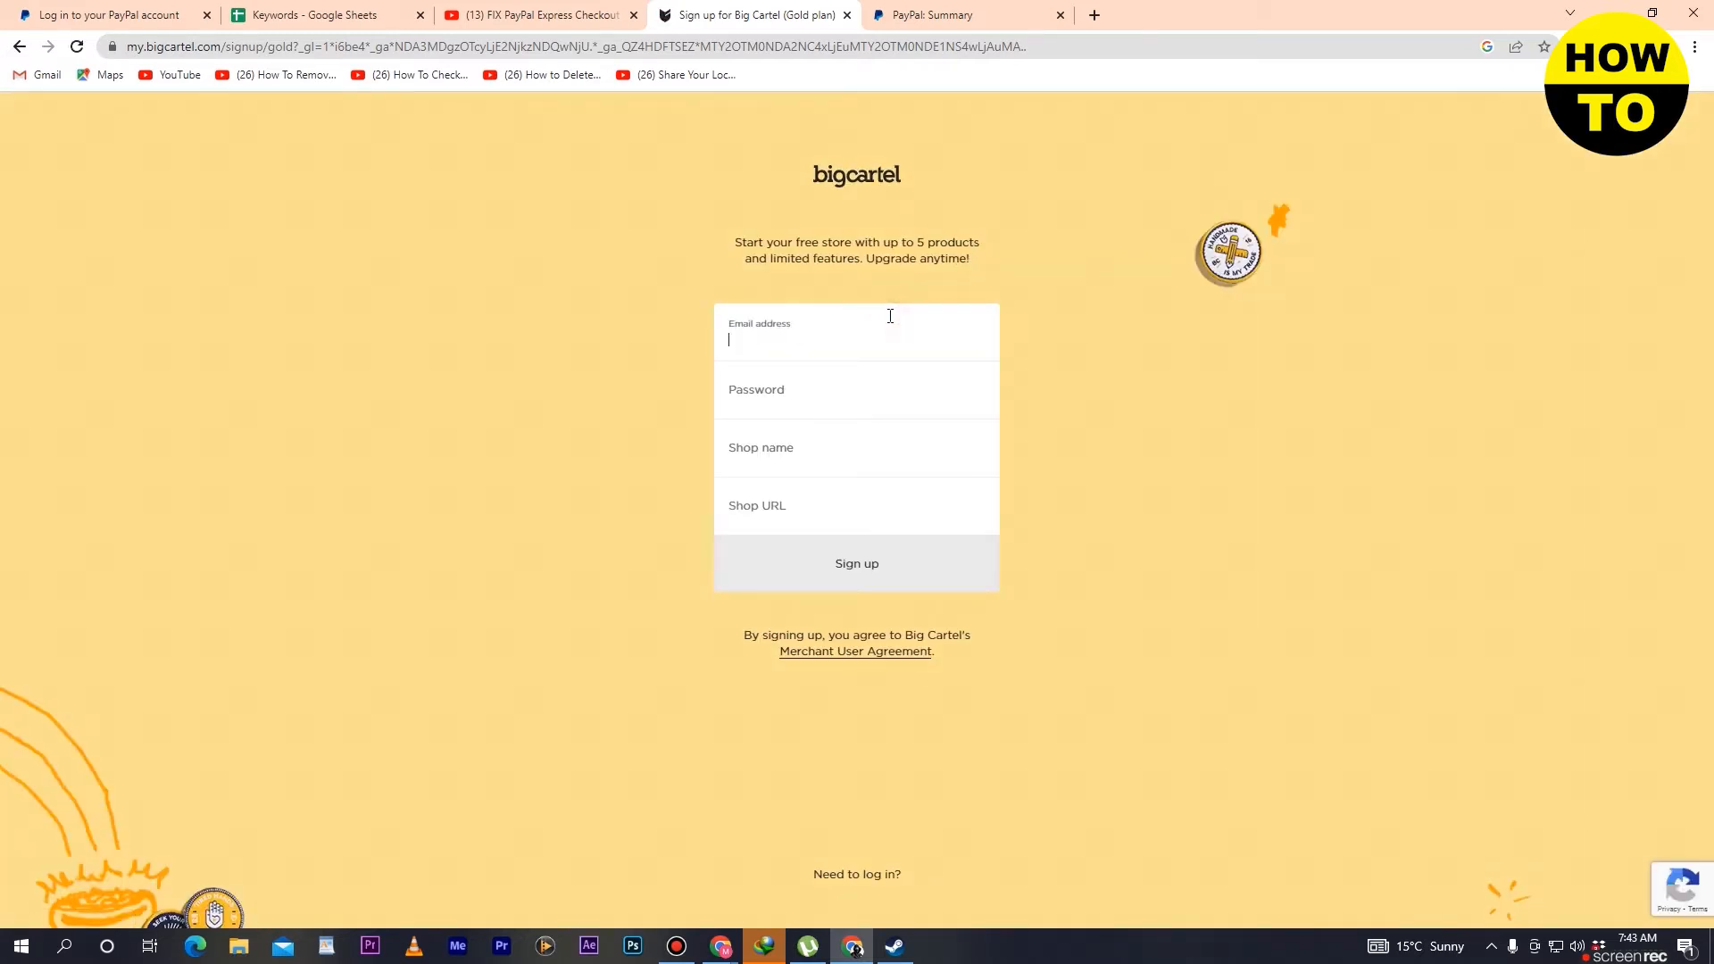
- Fill the sign-up form's password field with the browser's suggested strong password
left_click(899, 398)
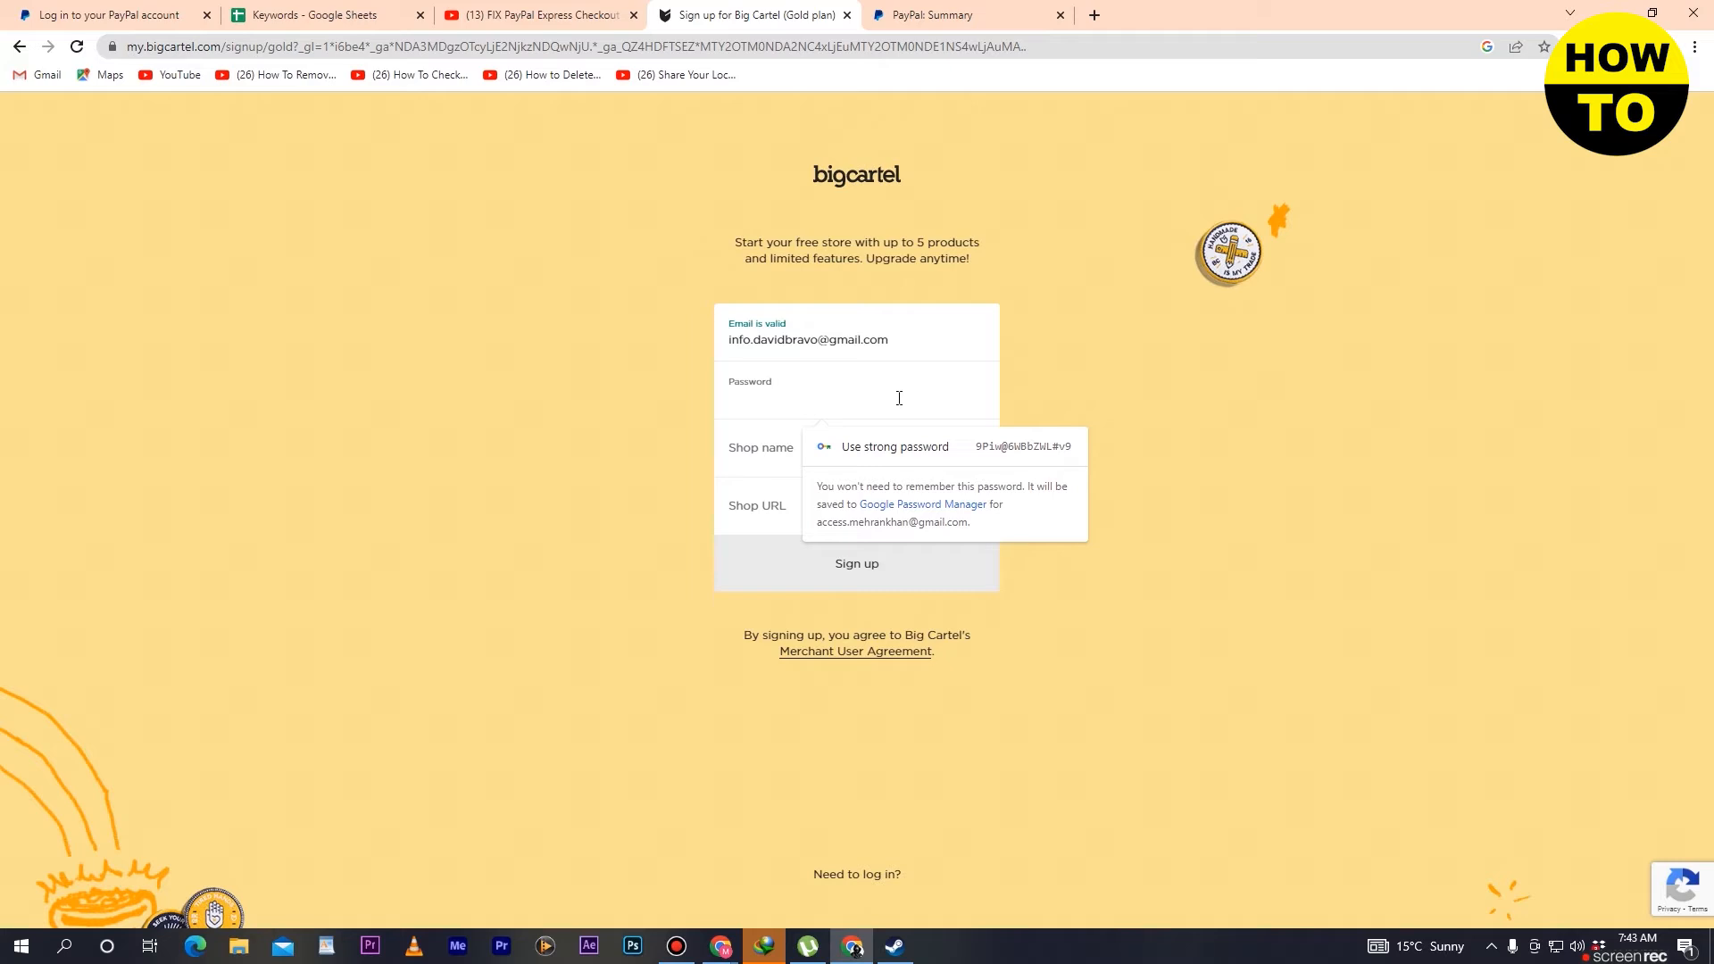
left_click(994, 447)
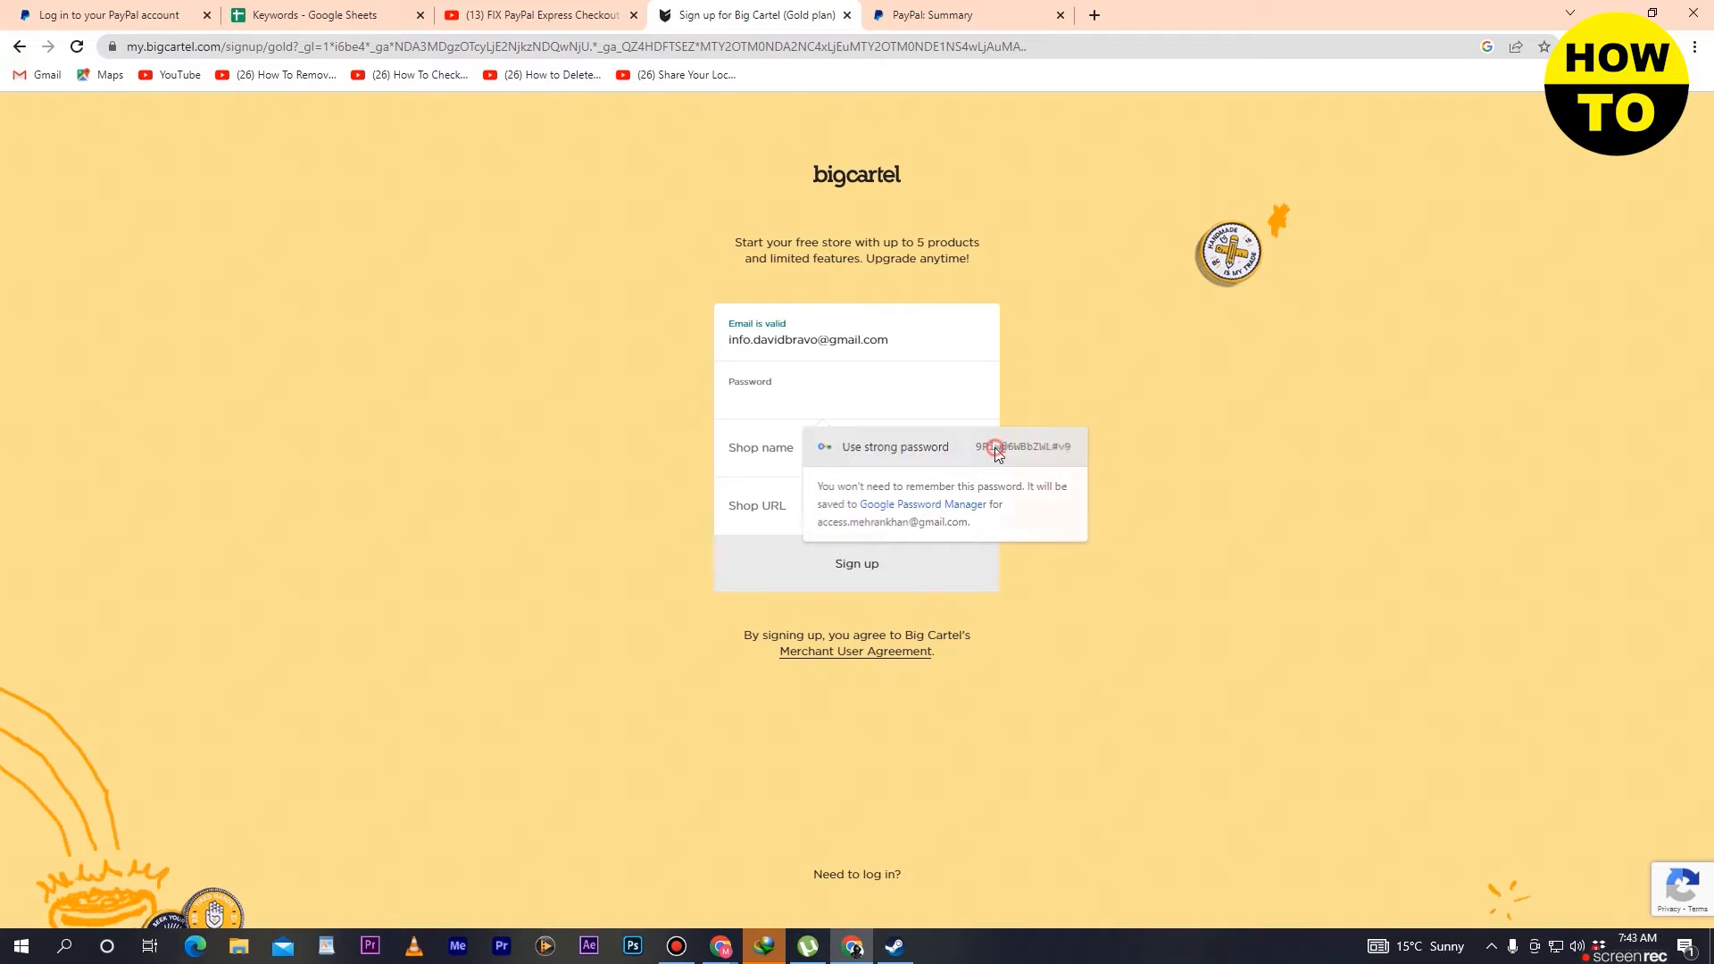
left_click(969, 403)
left_click(969, 397)
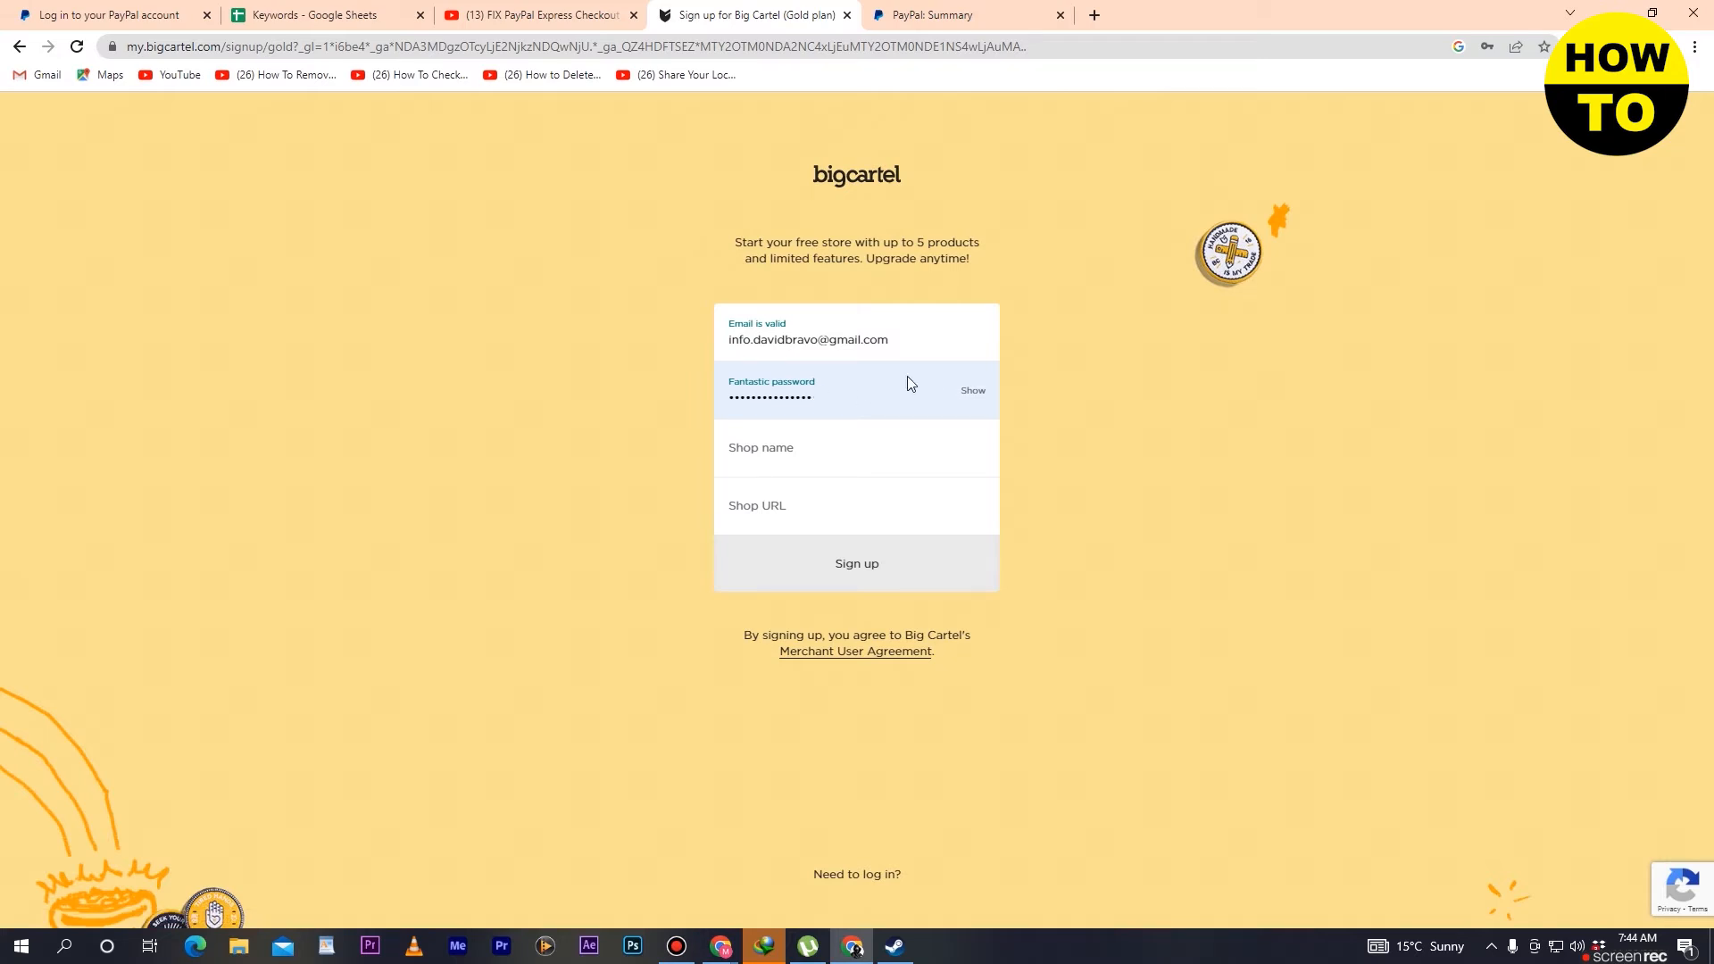
- Name the shop "mareku huio" and submit the sign-up form
left_click(859, 444)
type("mar")
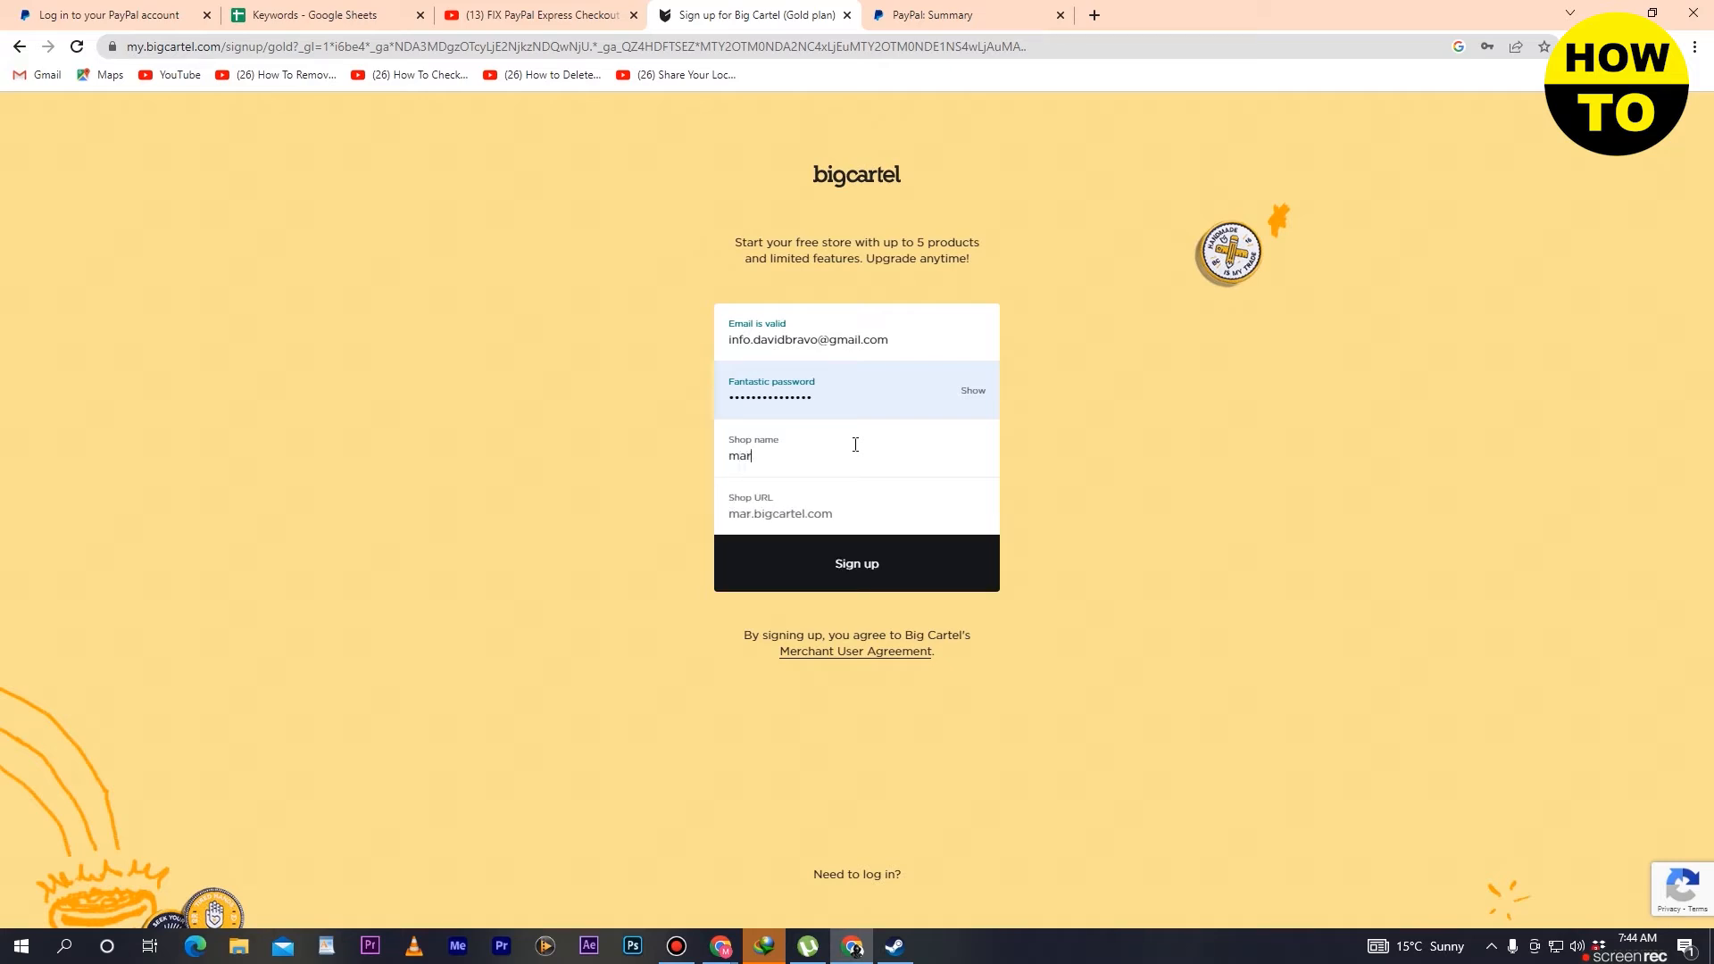
type("eku huio")
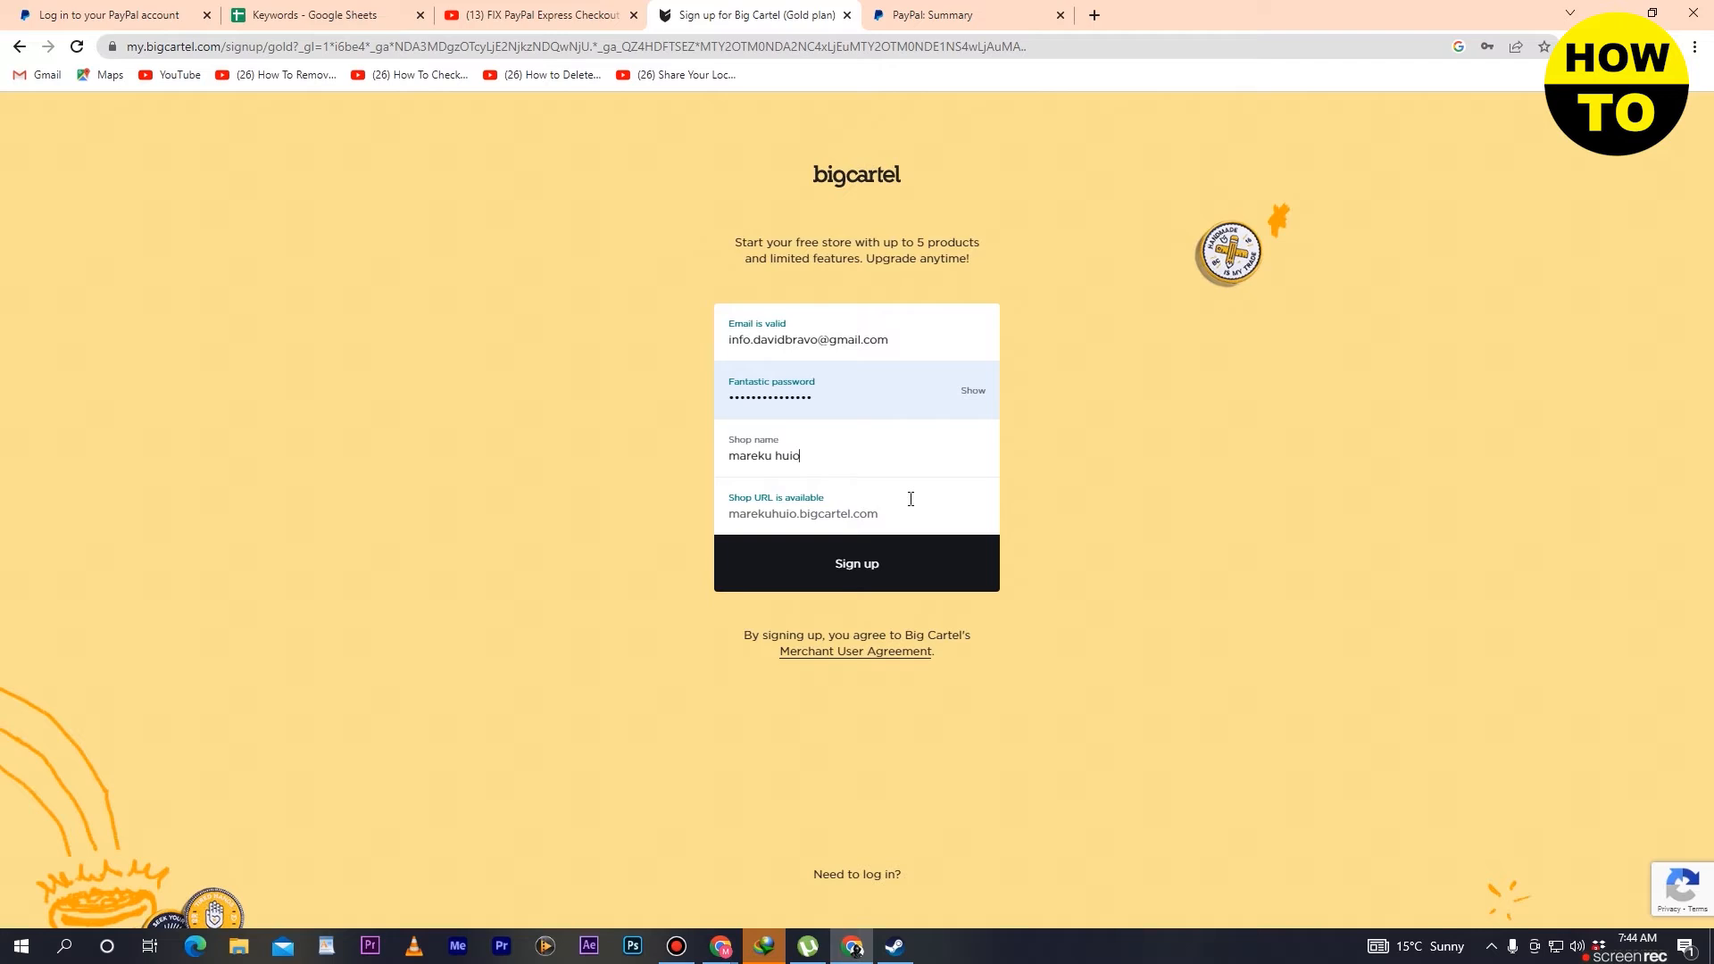
left_click(869, 569)
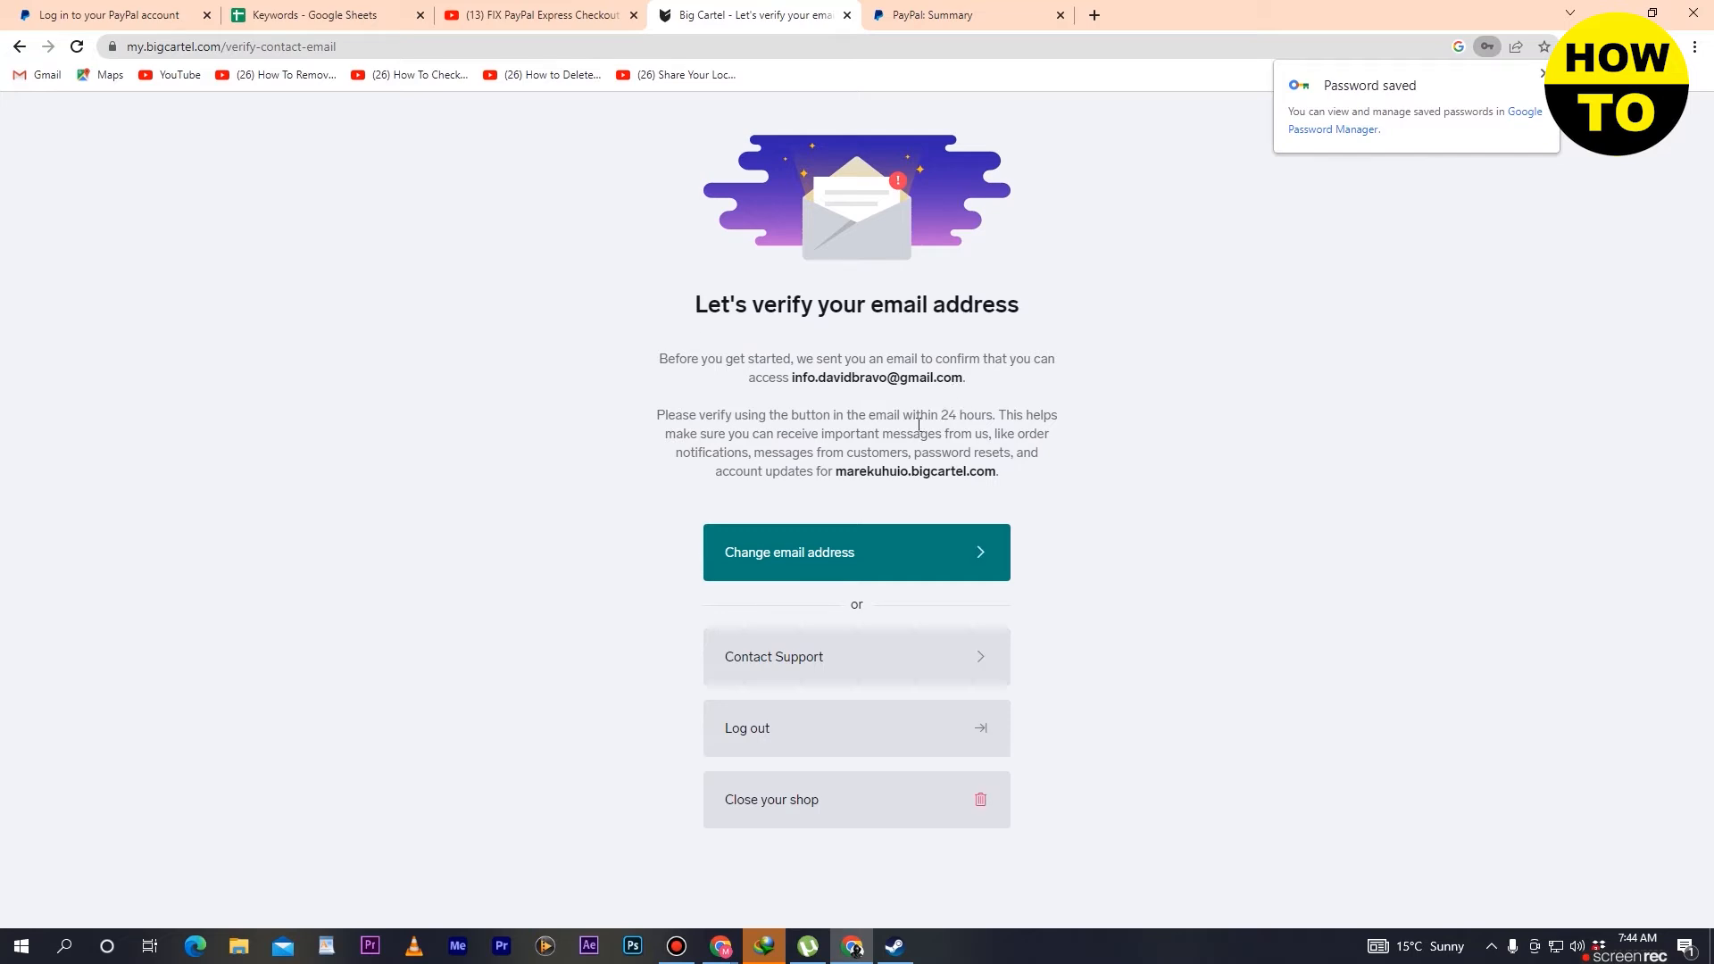
- Load mail.google.com in the browser tab that holds the PayPal summary
left_click(940, 21)
left_click(879, 49)
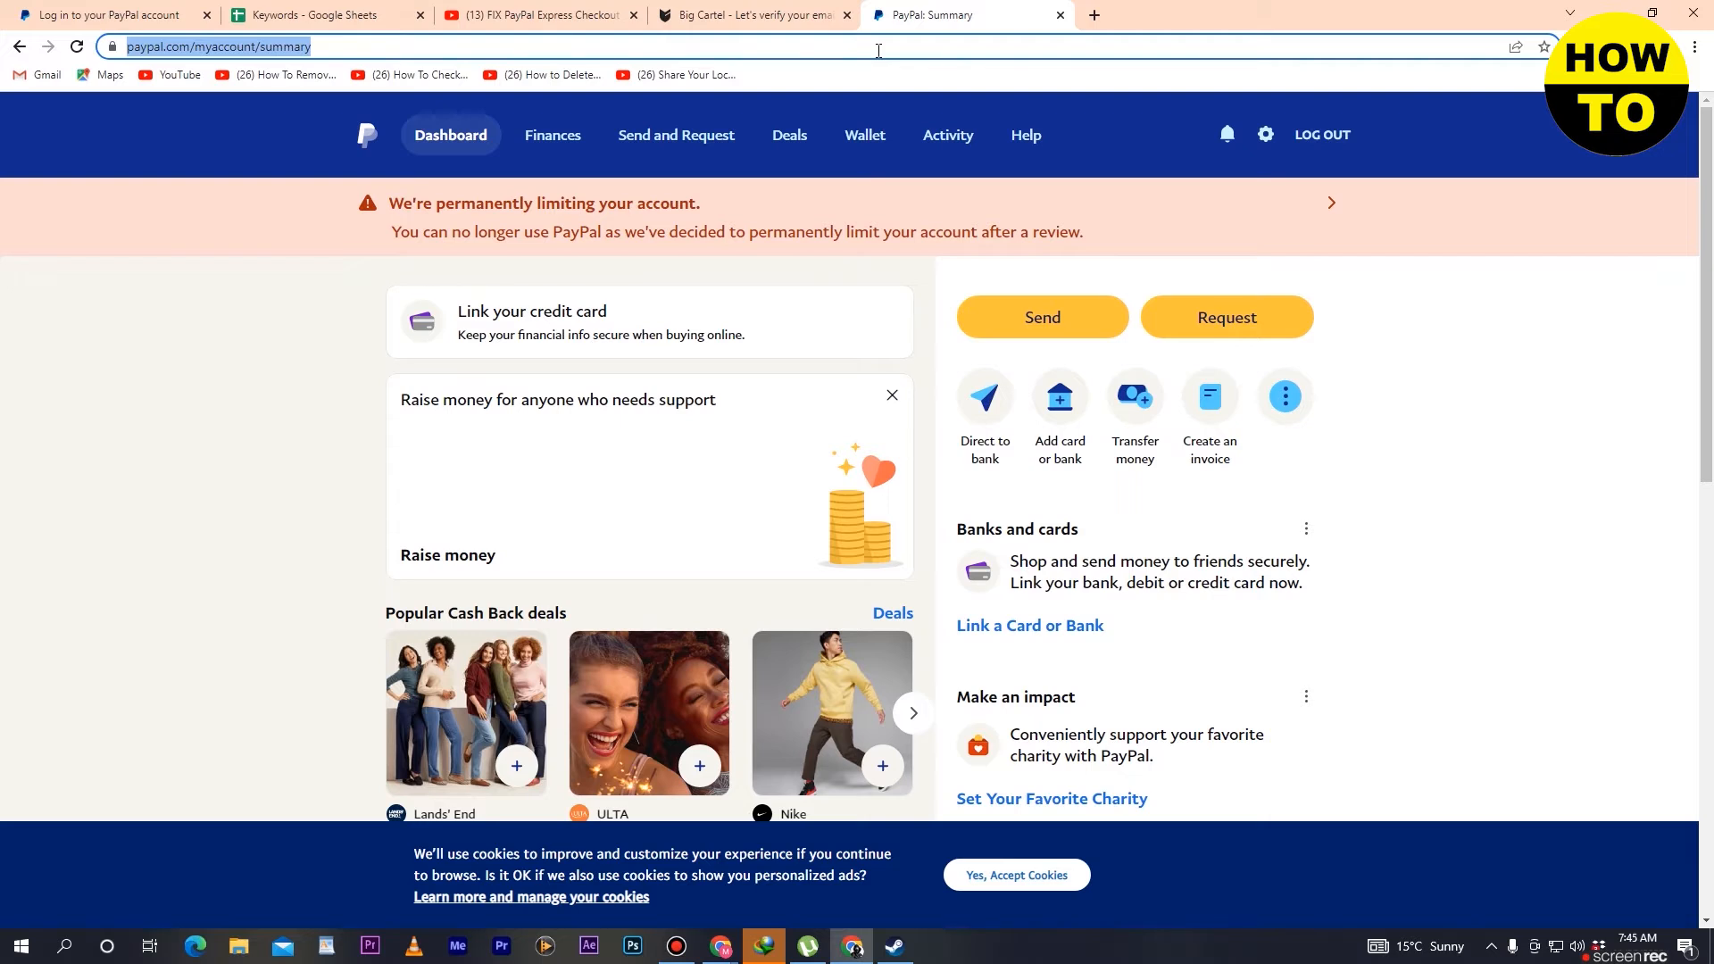
type("mail")
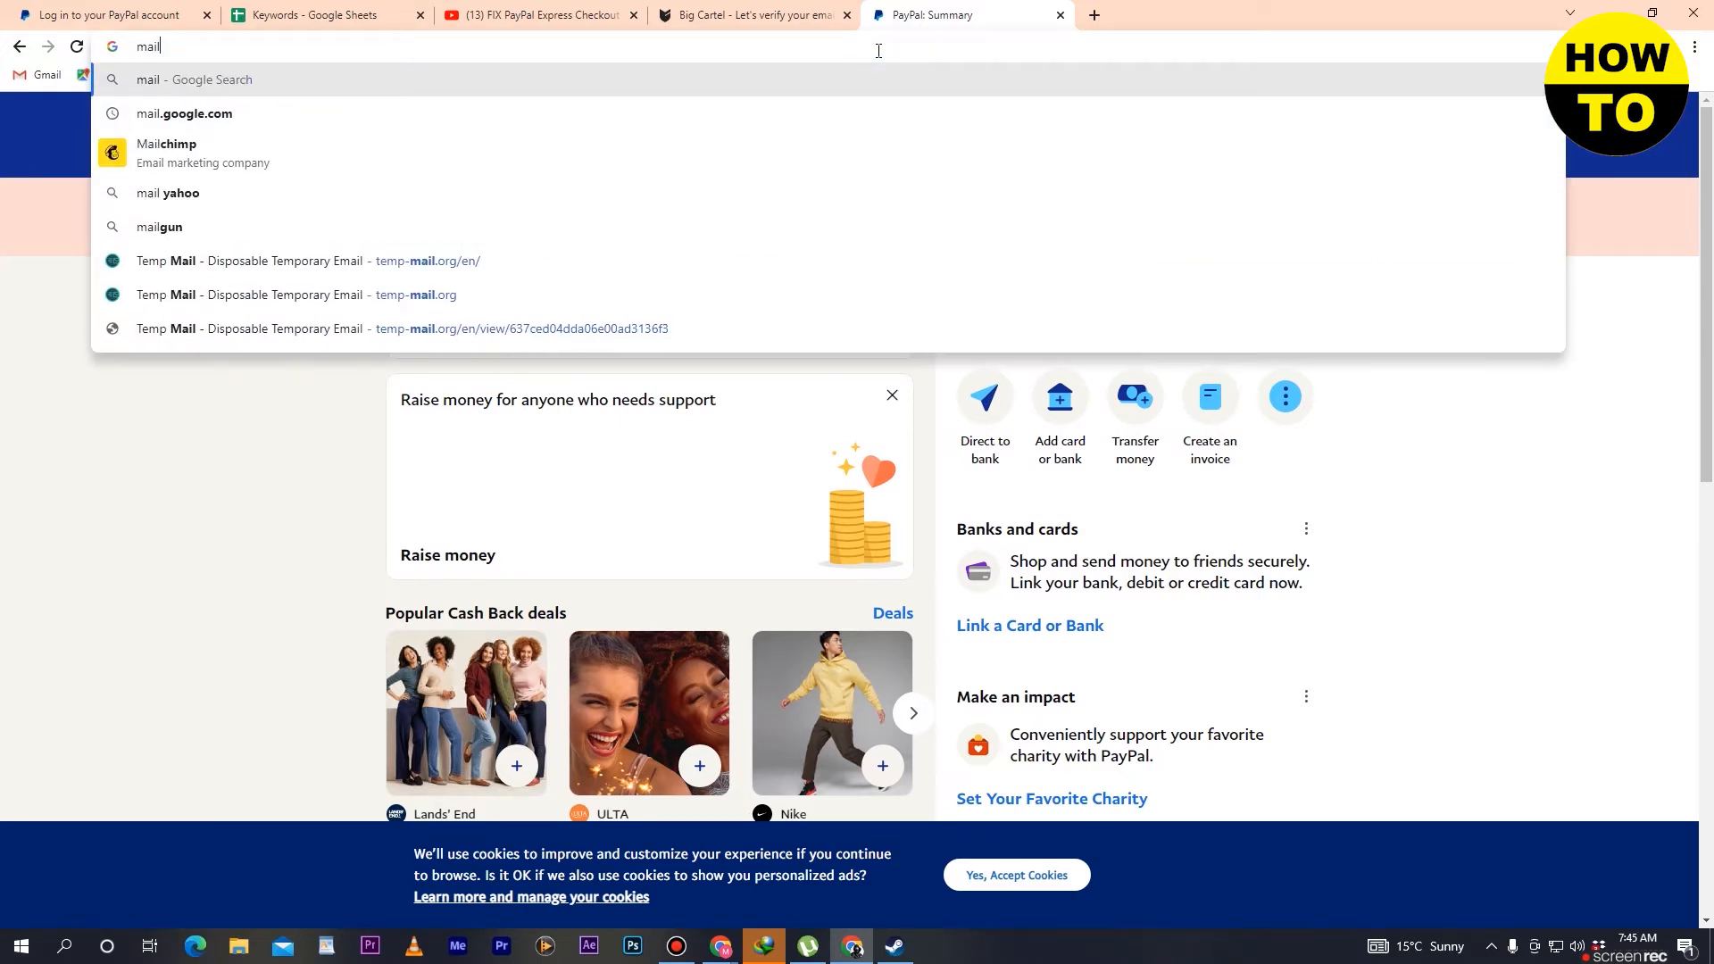
type(".g")
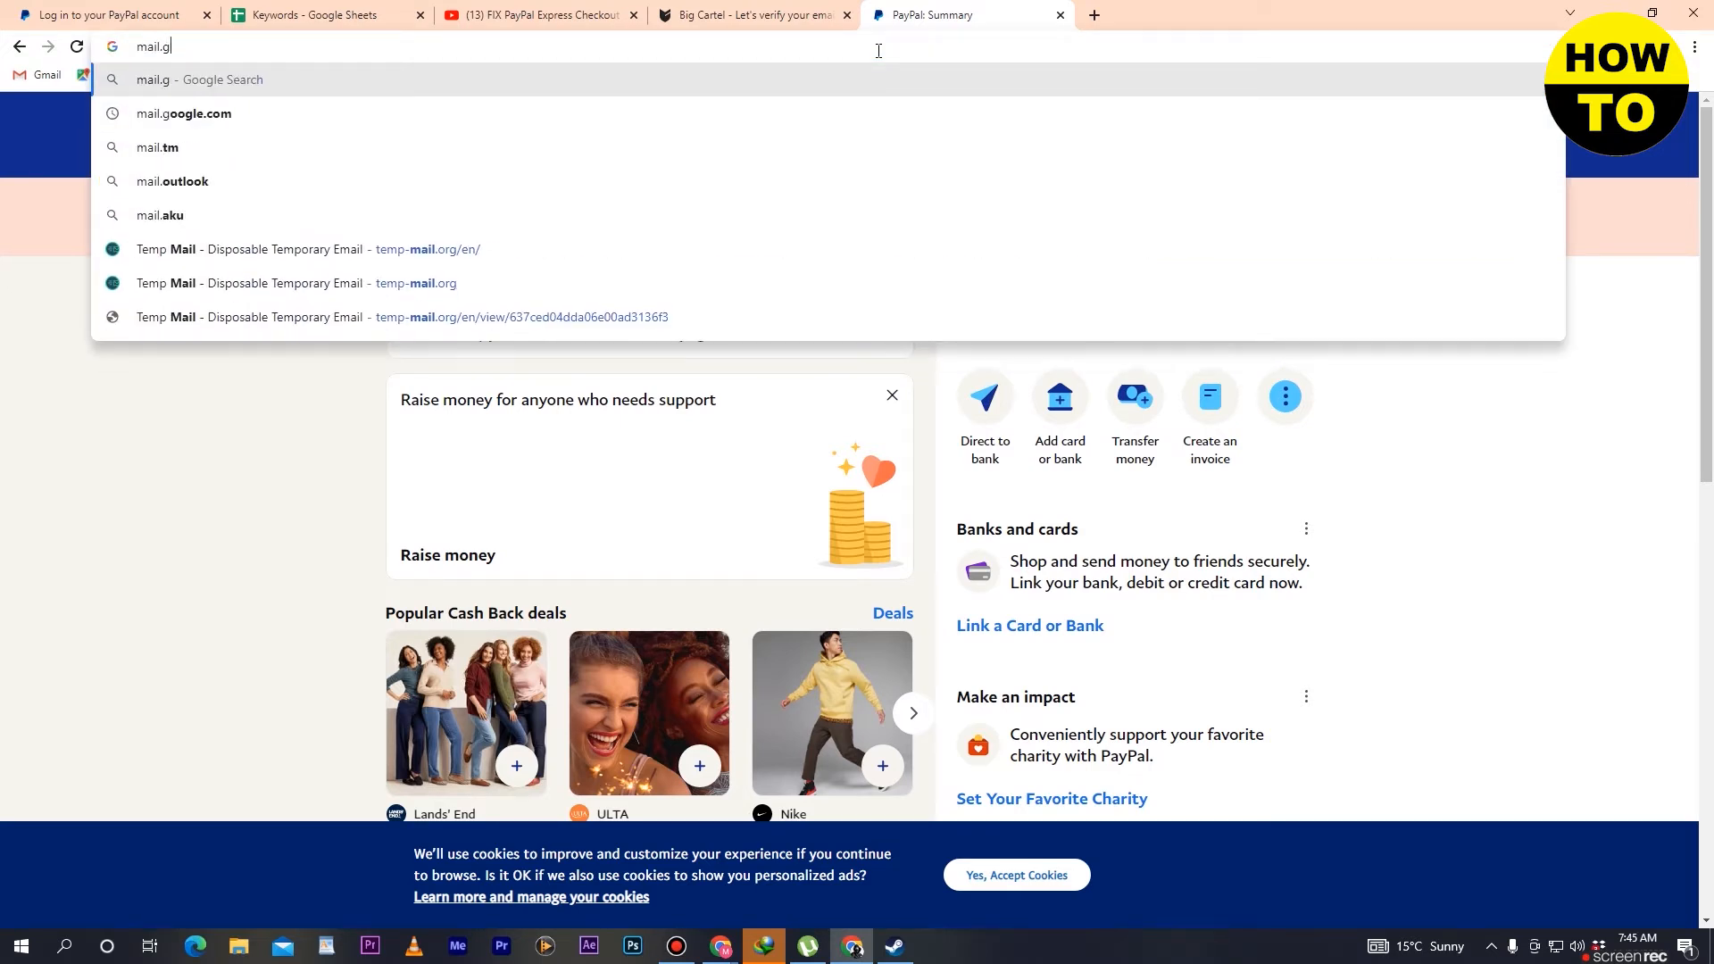
type("oo")
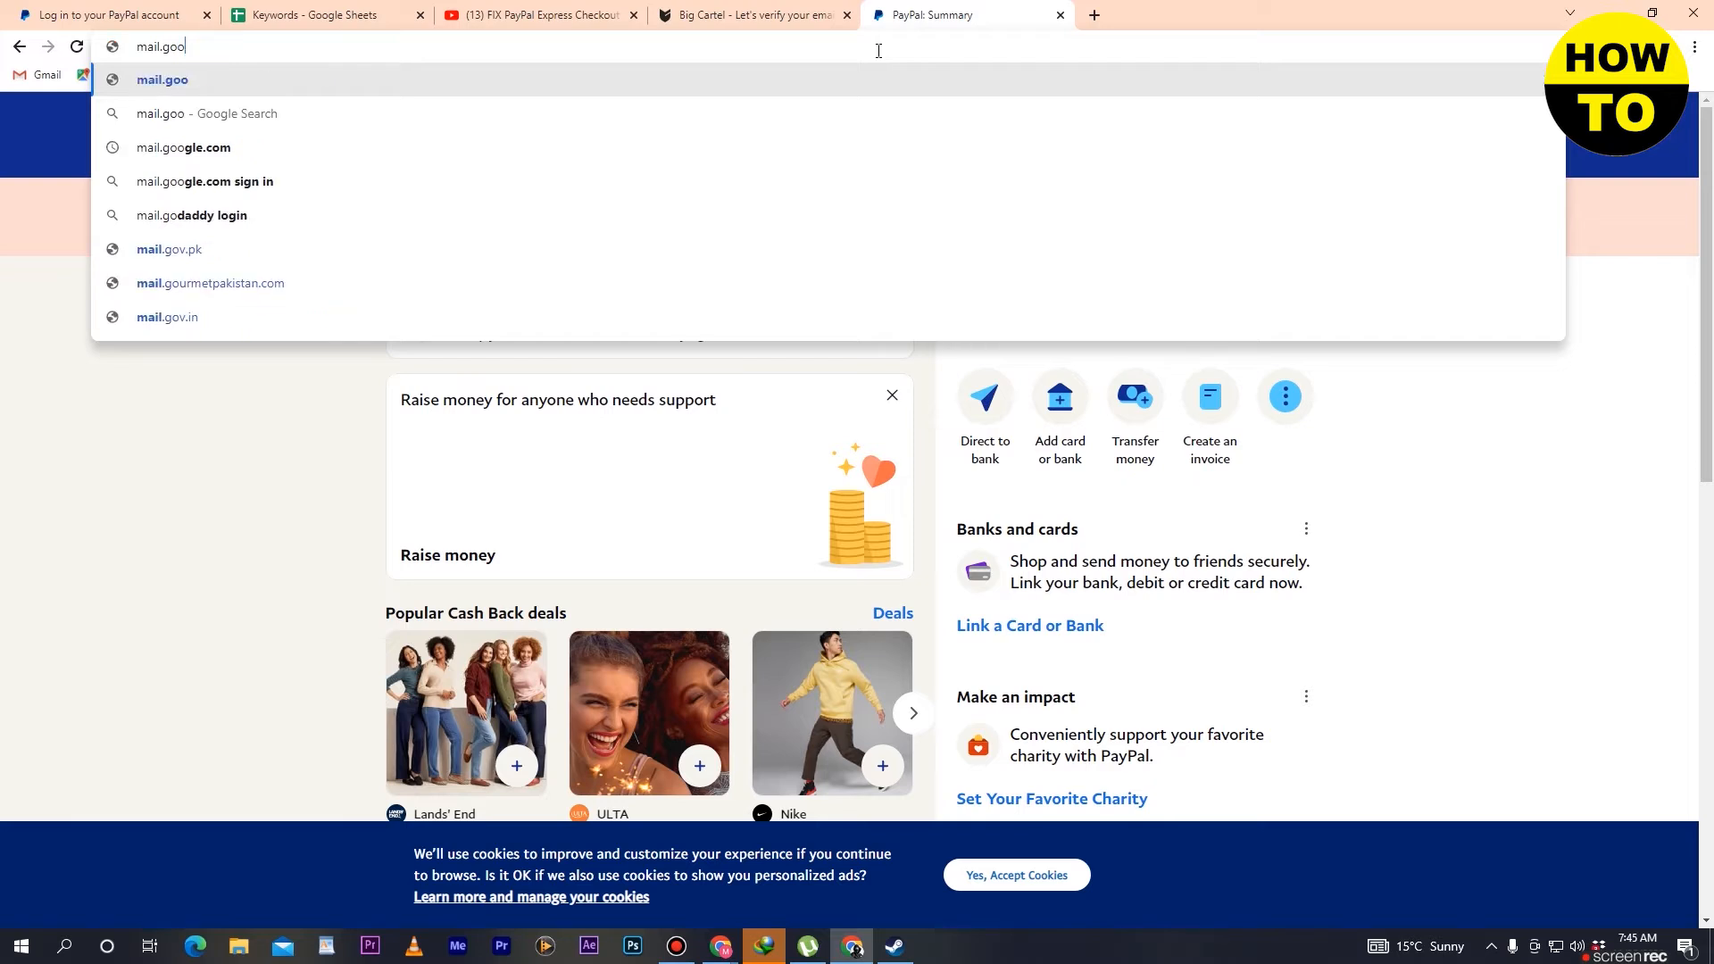
type("gle.com")
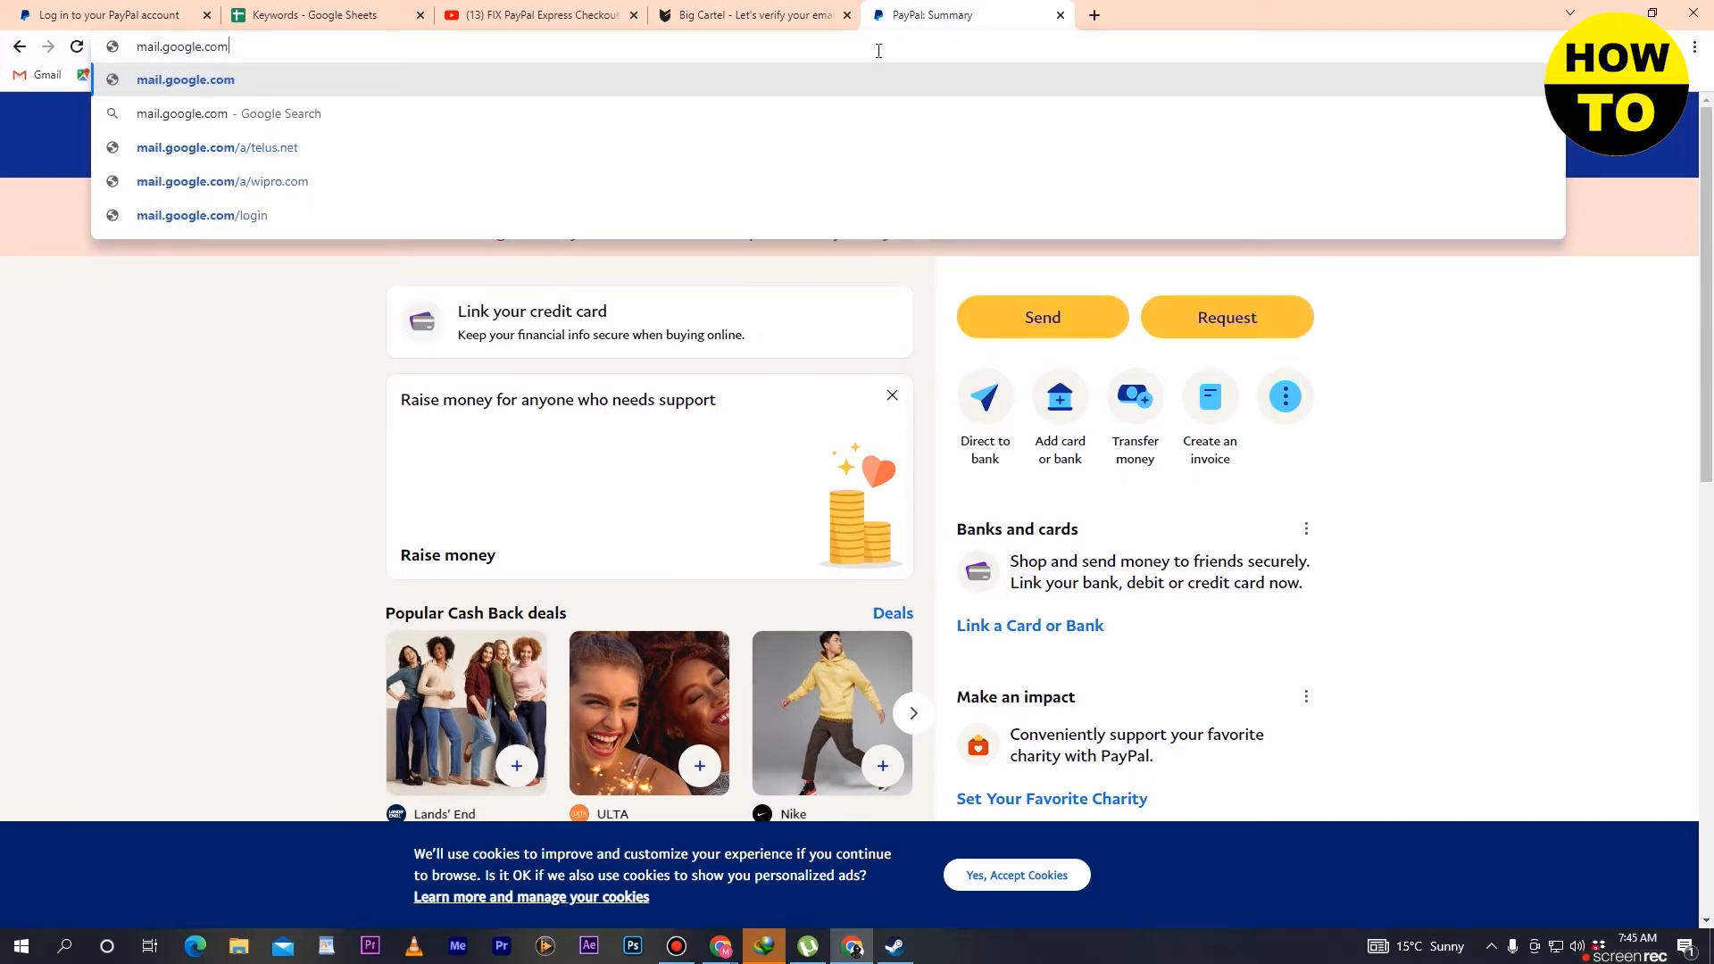
left_click(594, 79)
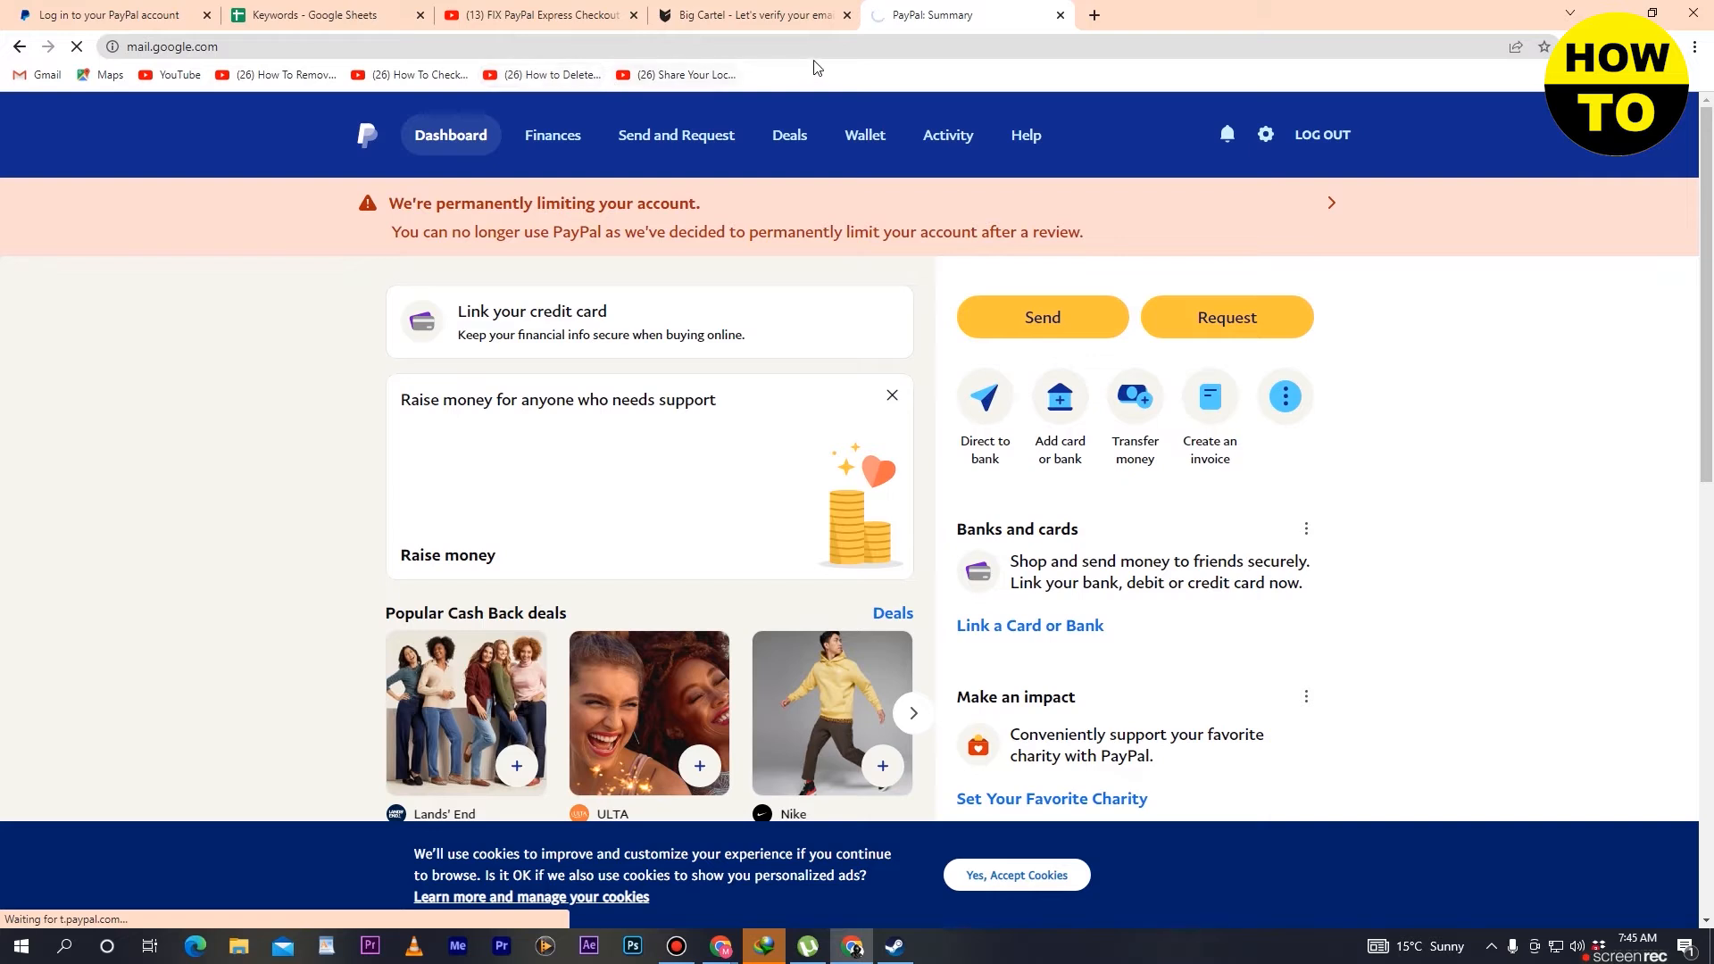
- Switch to the Gmail inbox of the account used for the shop sign-up
left_click(806, 16)
left_click(901, 12)
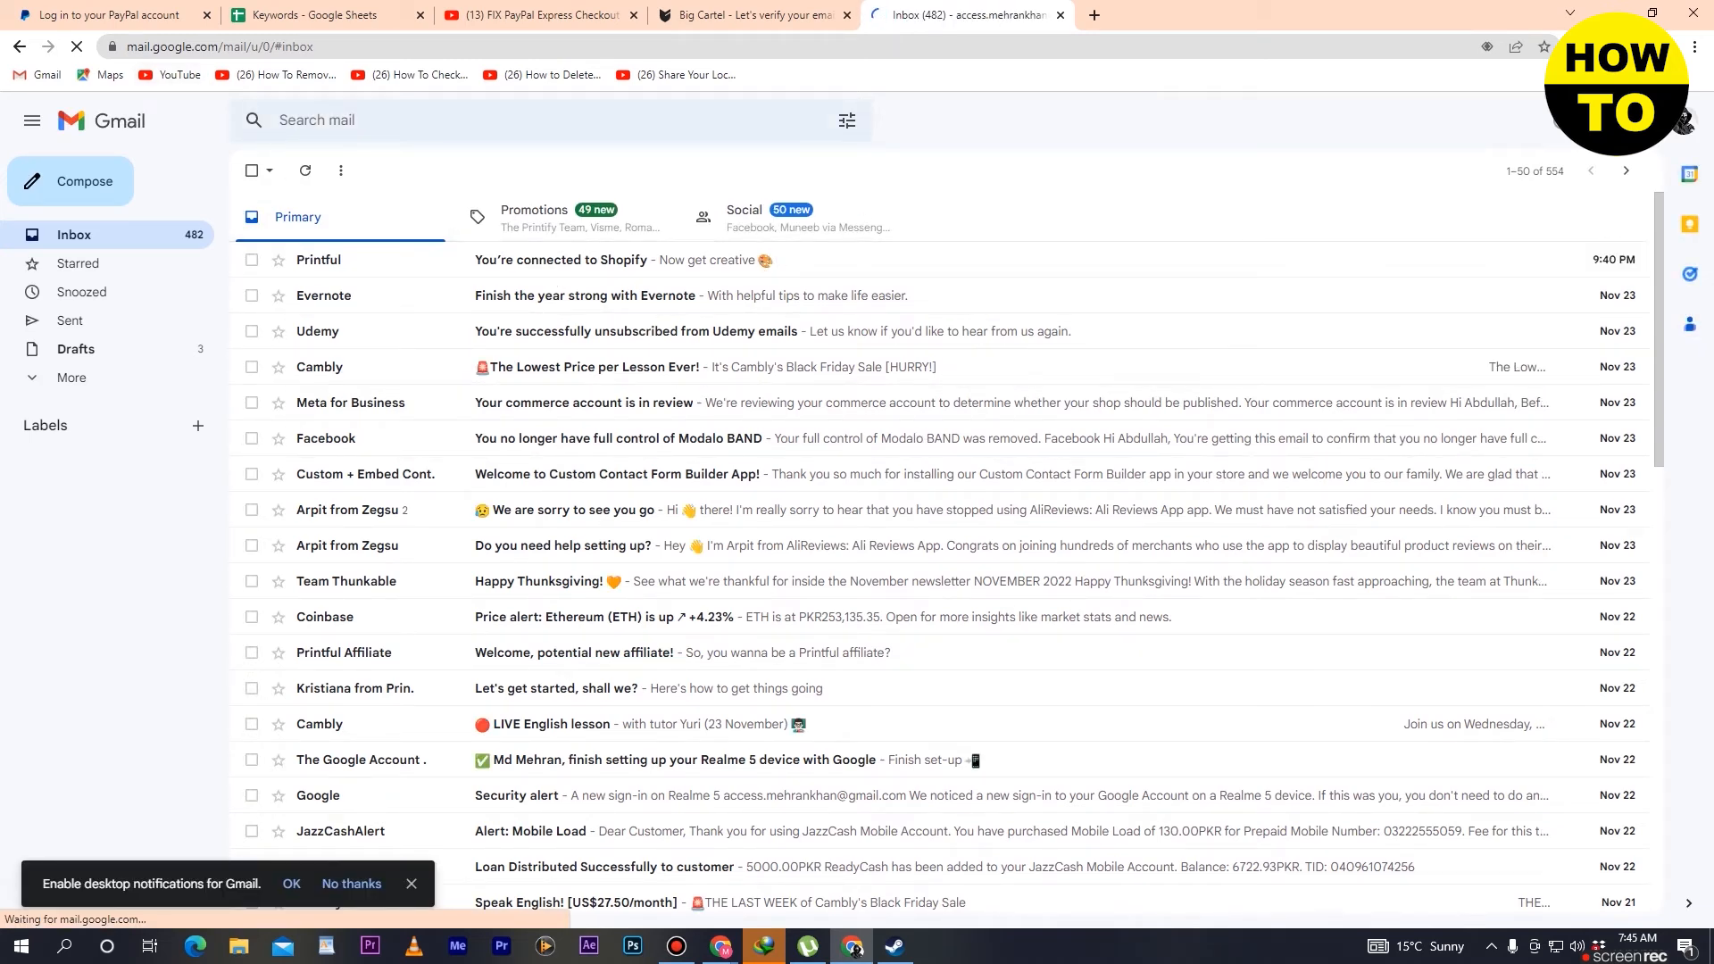
left_click(1683, 123)
left_click(1523, 372)
left_click(376, 43)
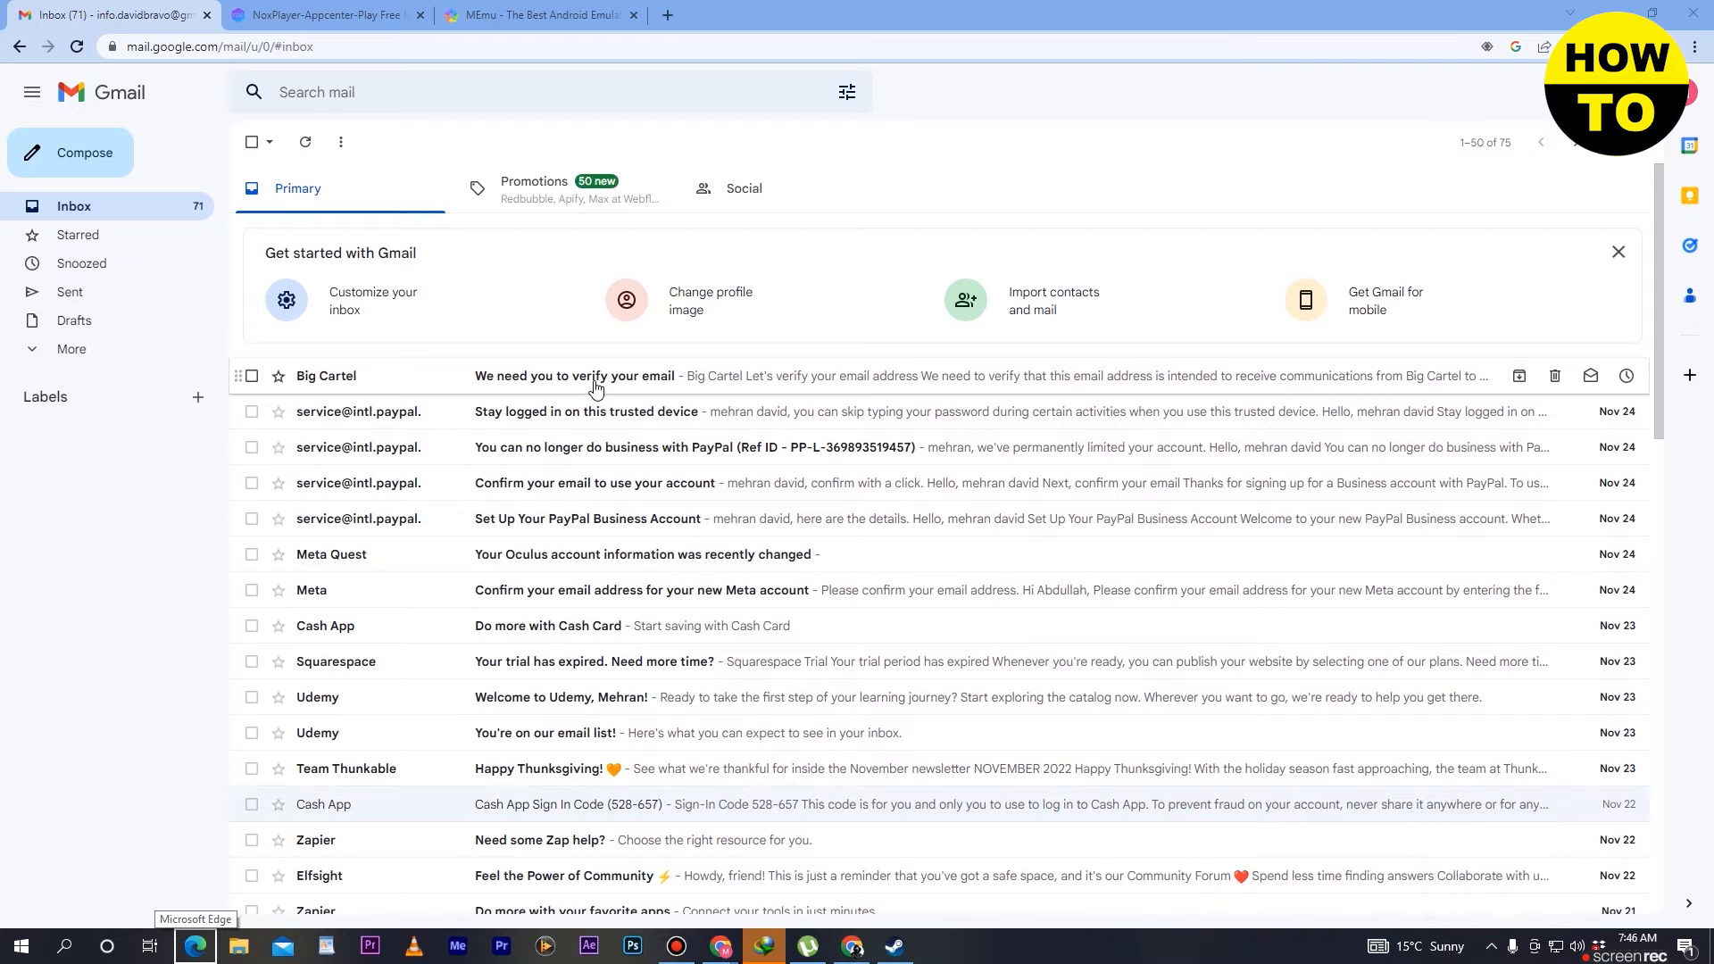
- Open the Big Cartel verification email and verify the email address through its link
left_click(595, 385)
scroll(841, 669, "down", 3)
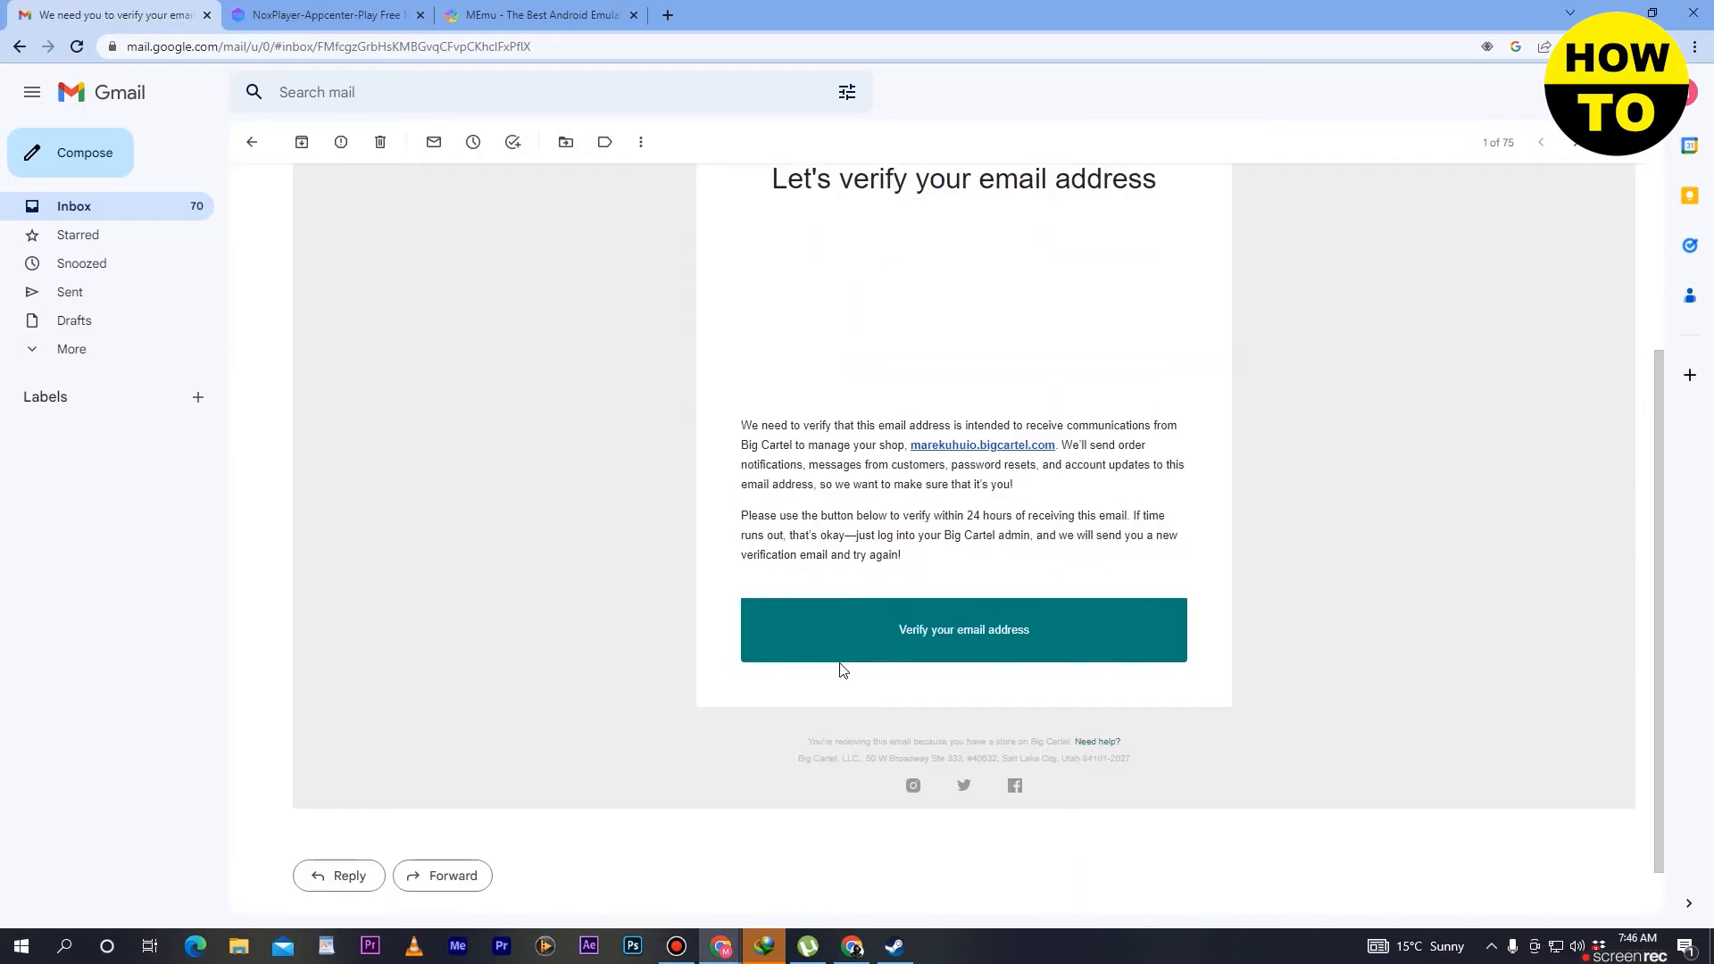
left_click(947, 637)
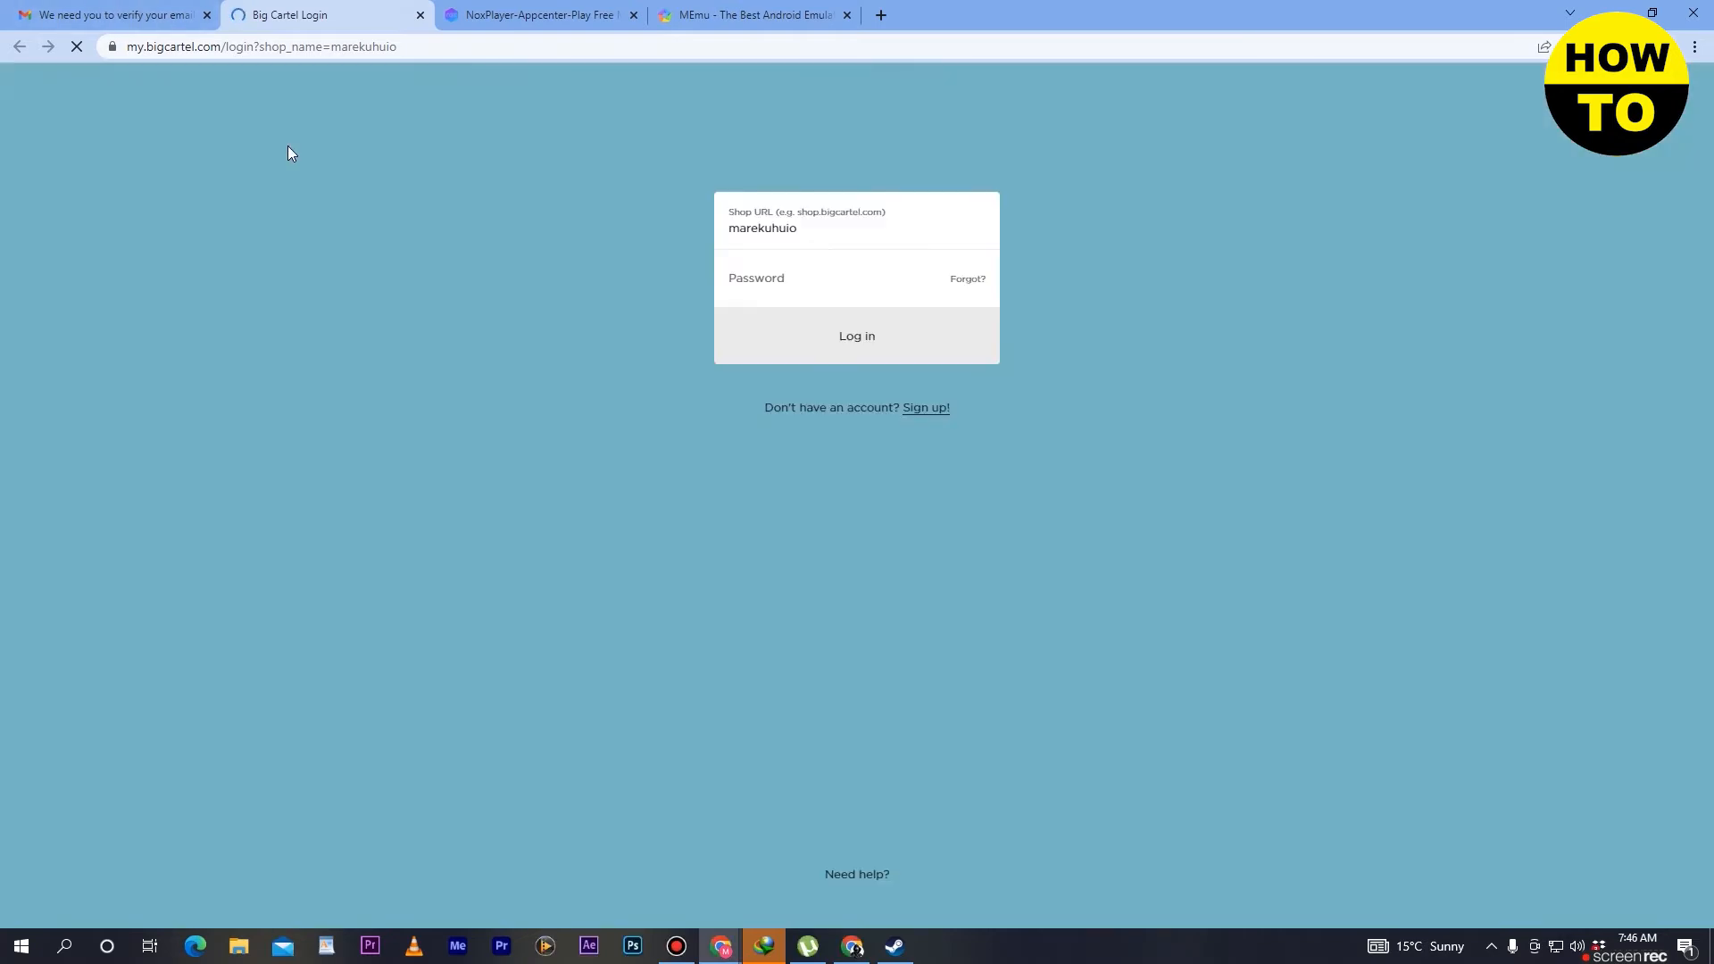
- Log in to the new shop with the account password and save the login in the browser
left_click(788, 305)
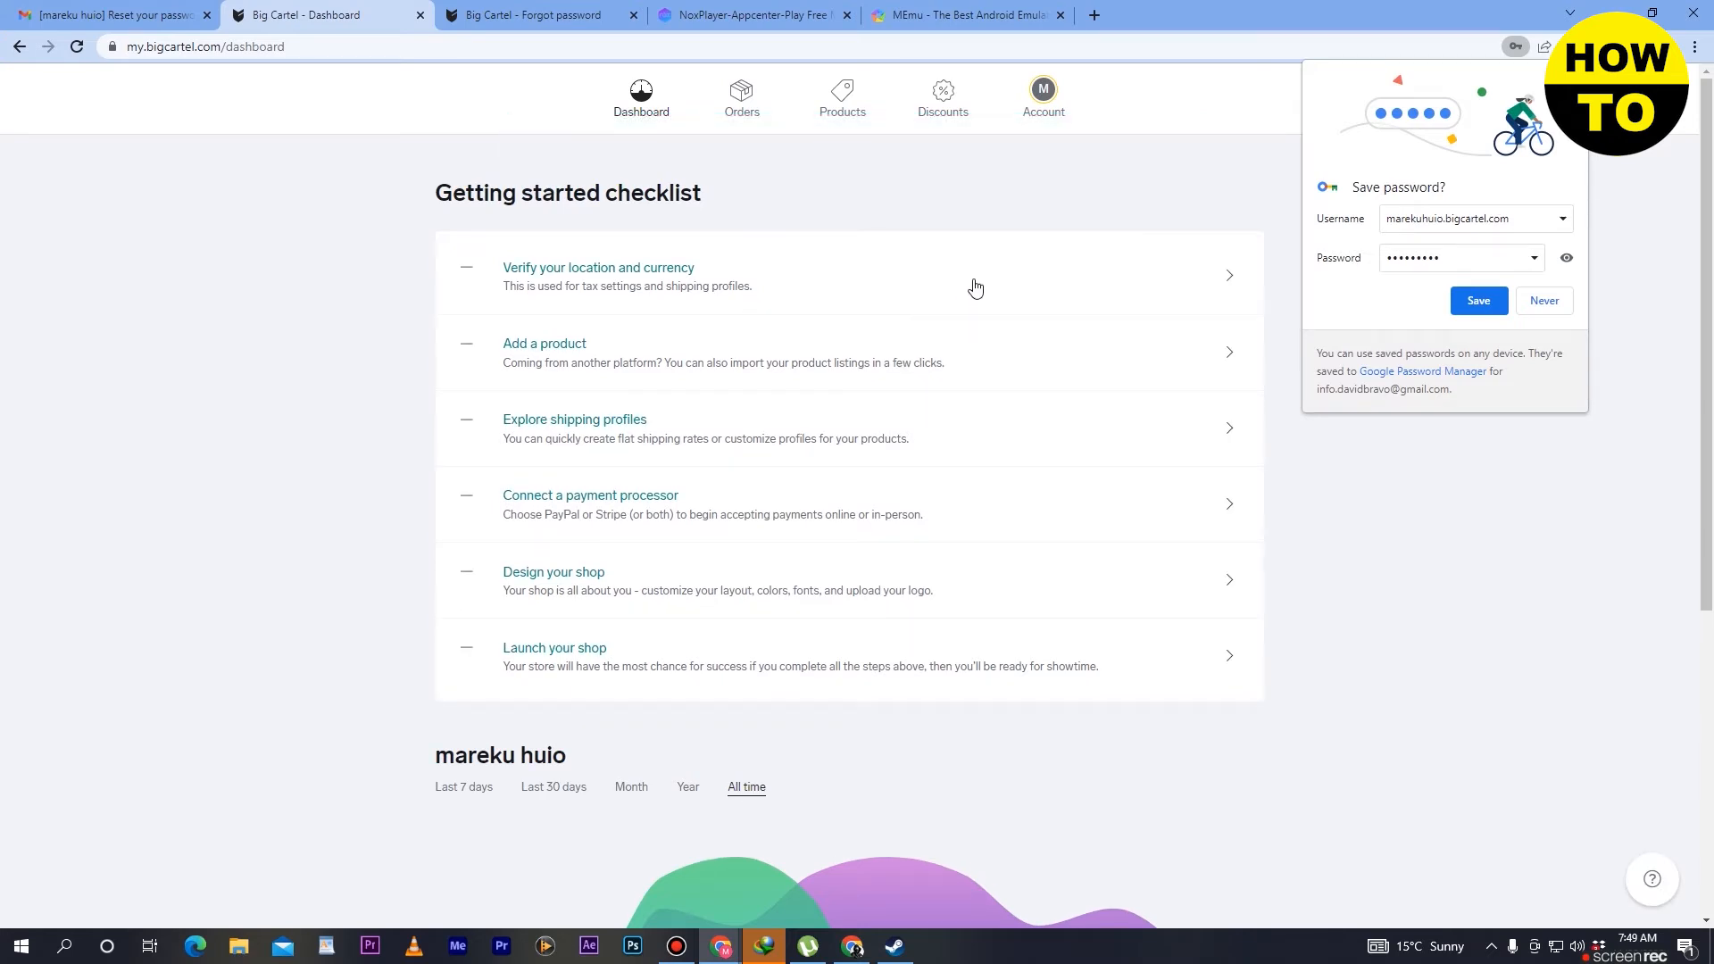
left_click(1479, 300)
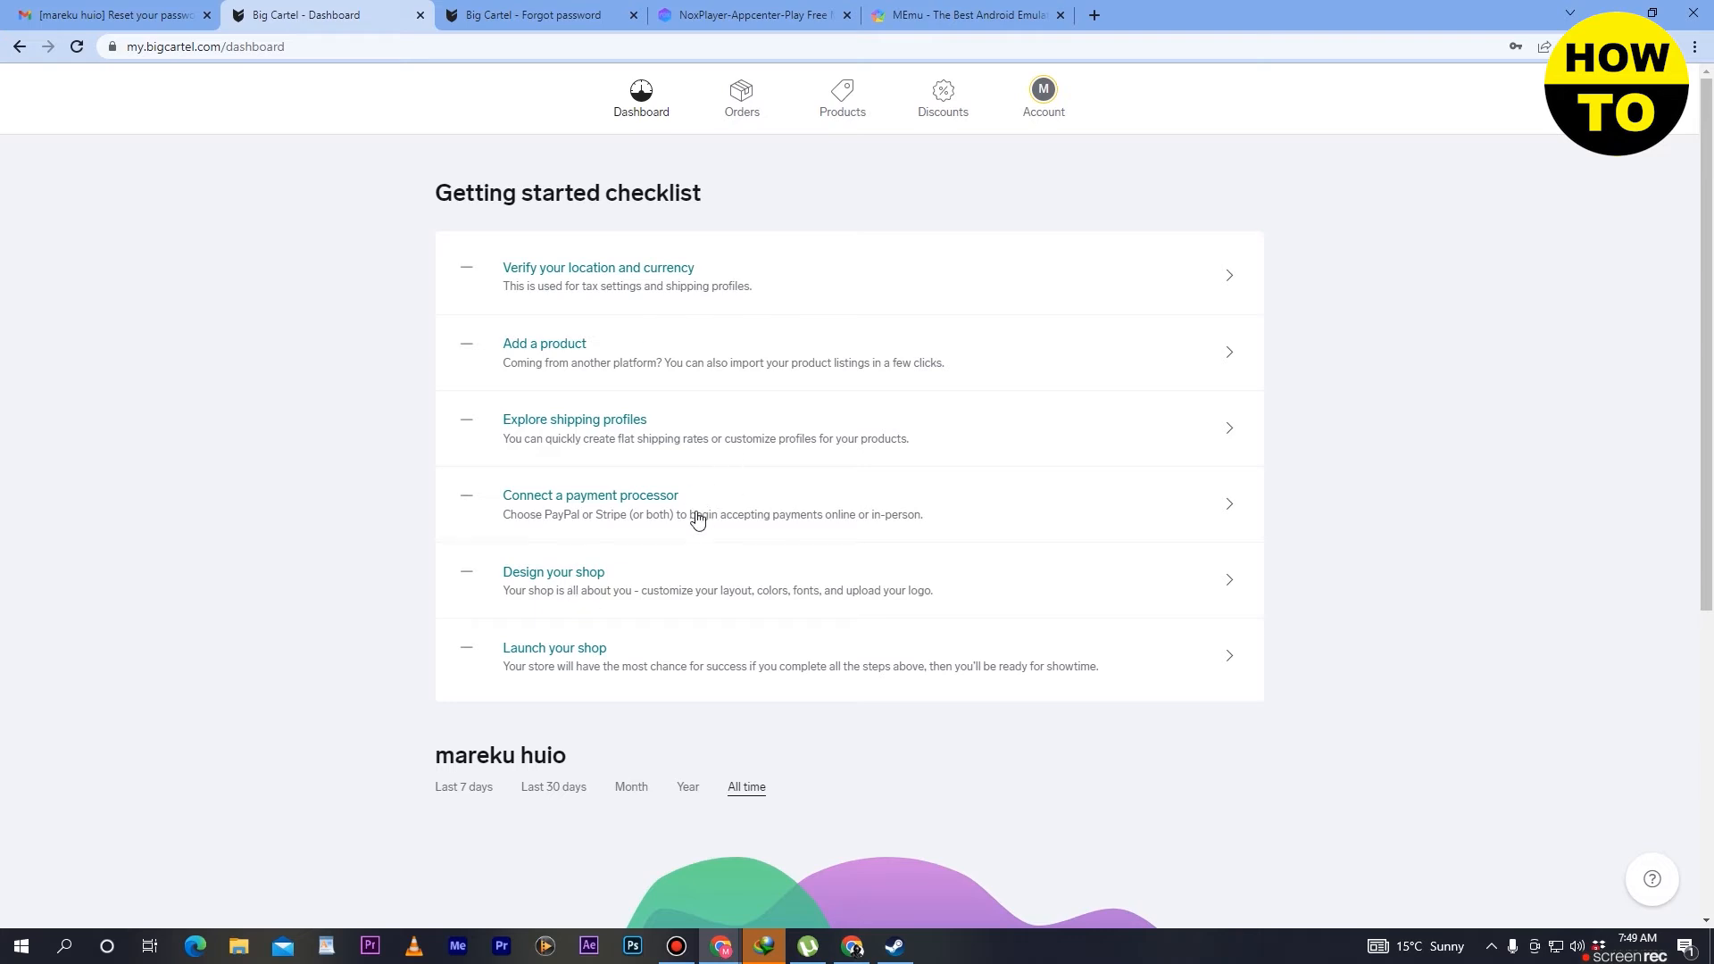
- Open the shop's Account page and close the guided tour
left_click(580, 578)
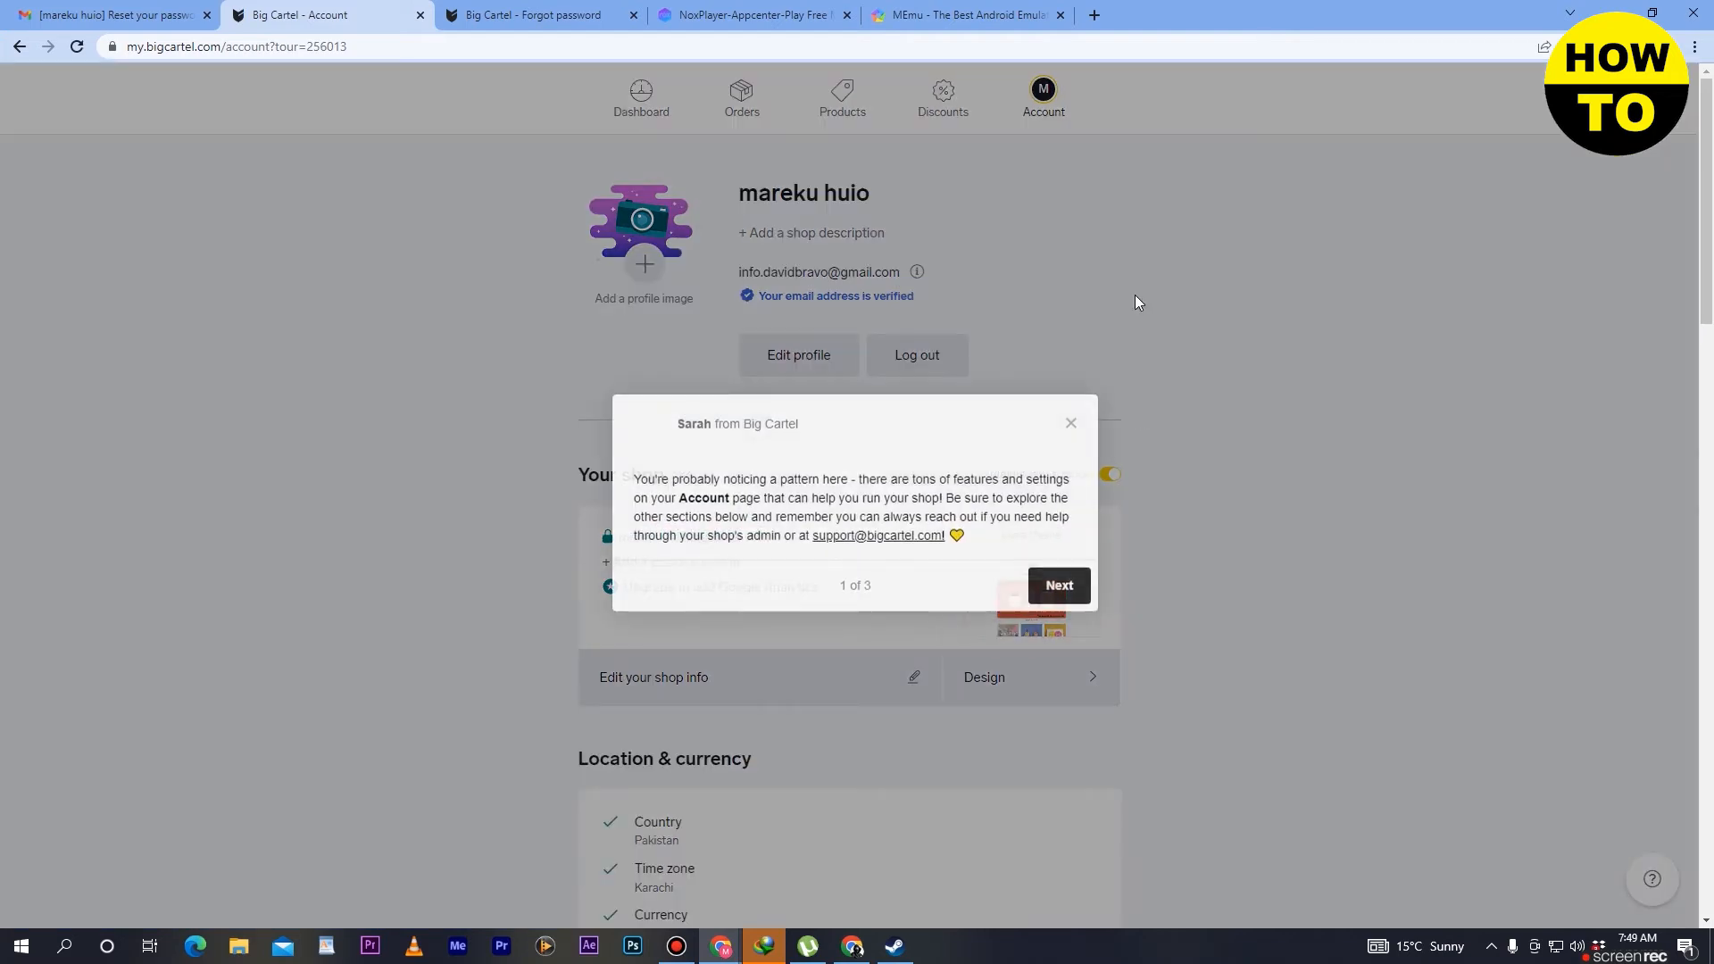
left_click(1071, 428)
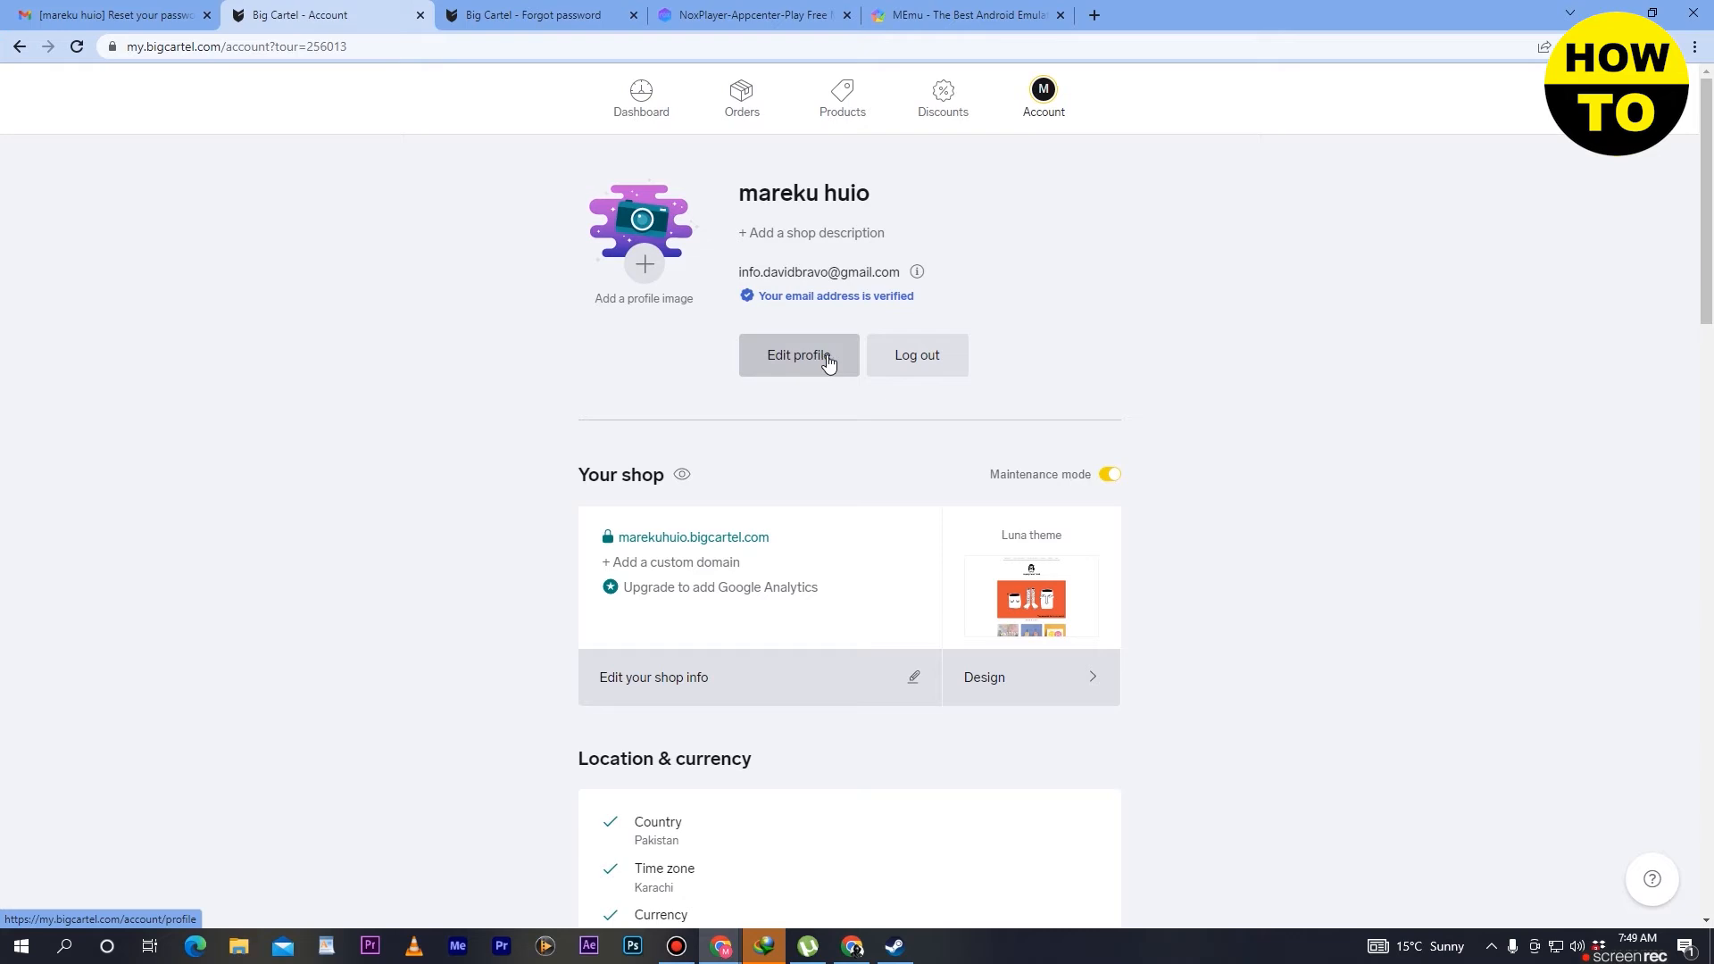
- Review the location, payment and tax sections of the Account page, and open the shop's Design editor
scroll(829, 359, "down", 2)
scroll(829, 361, "down", 3)
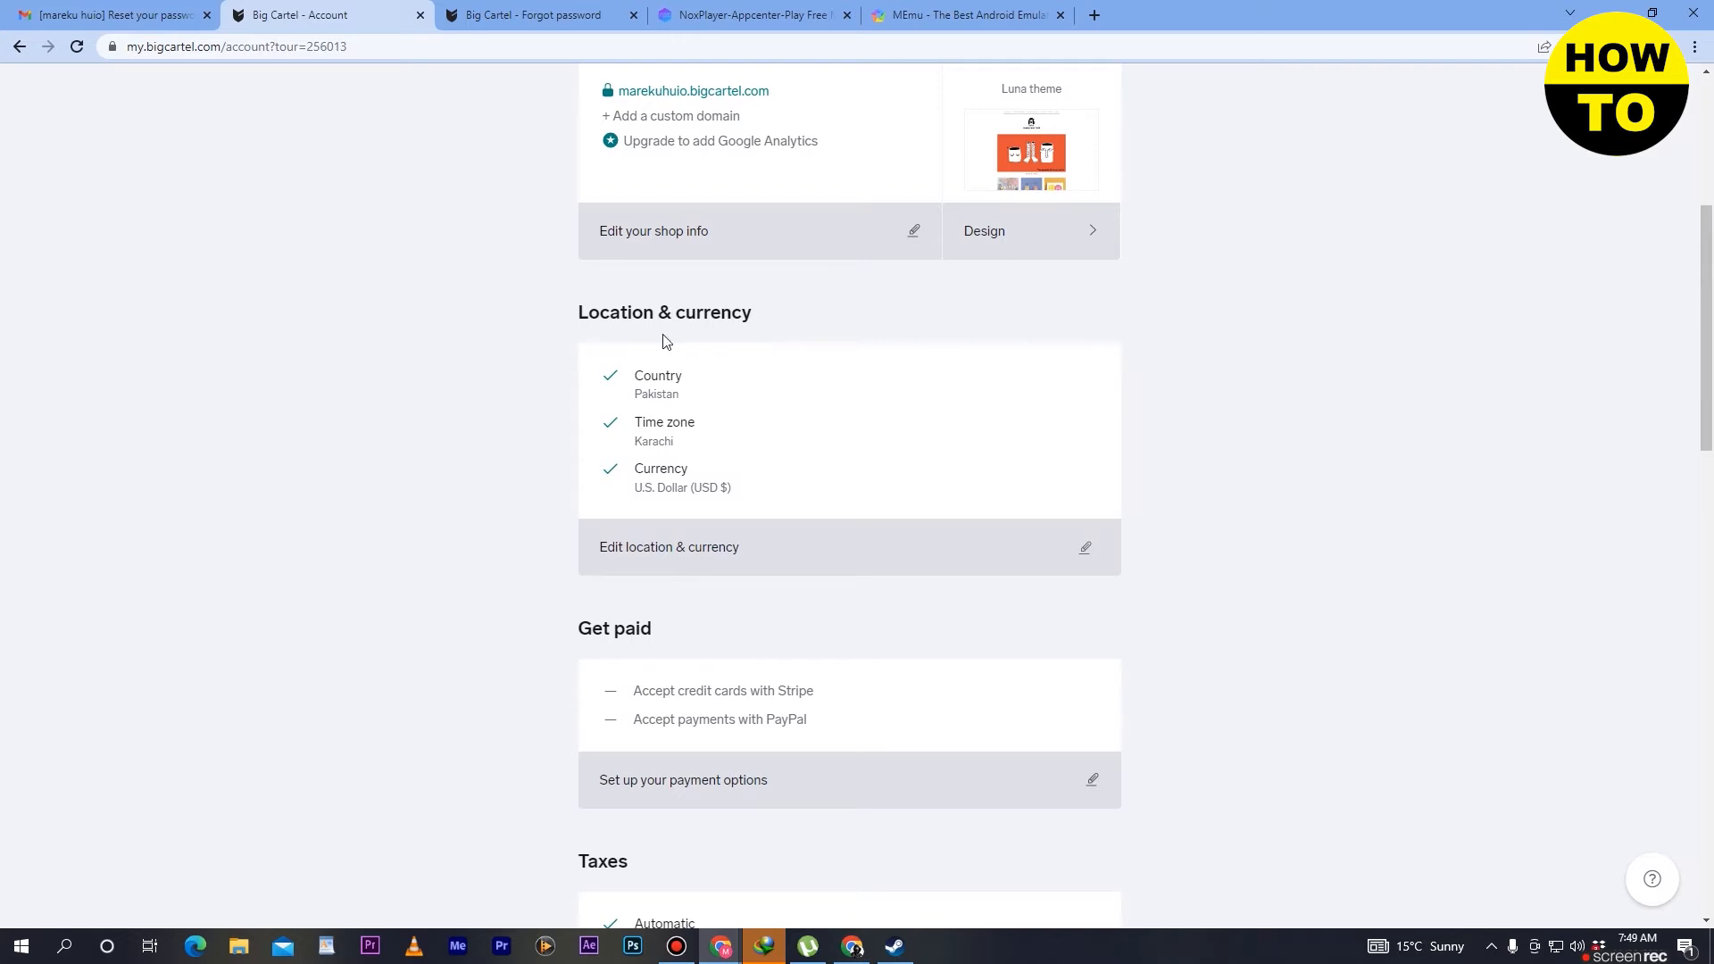
scroll(1050, 313, "up", 2)
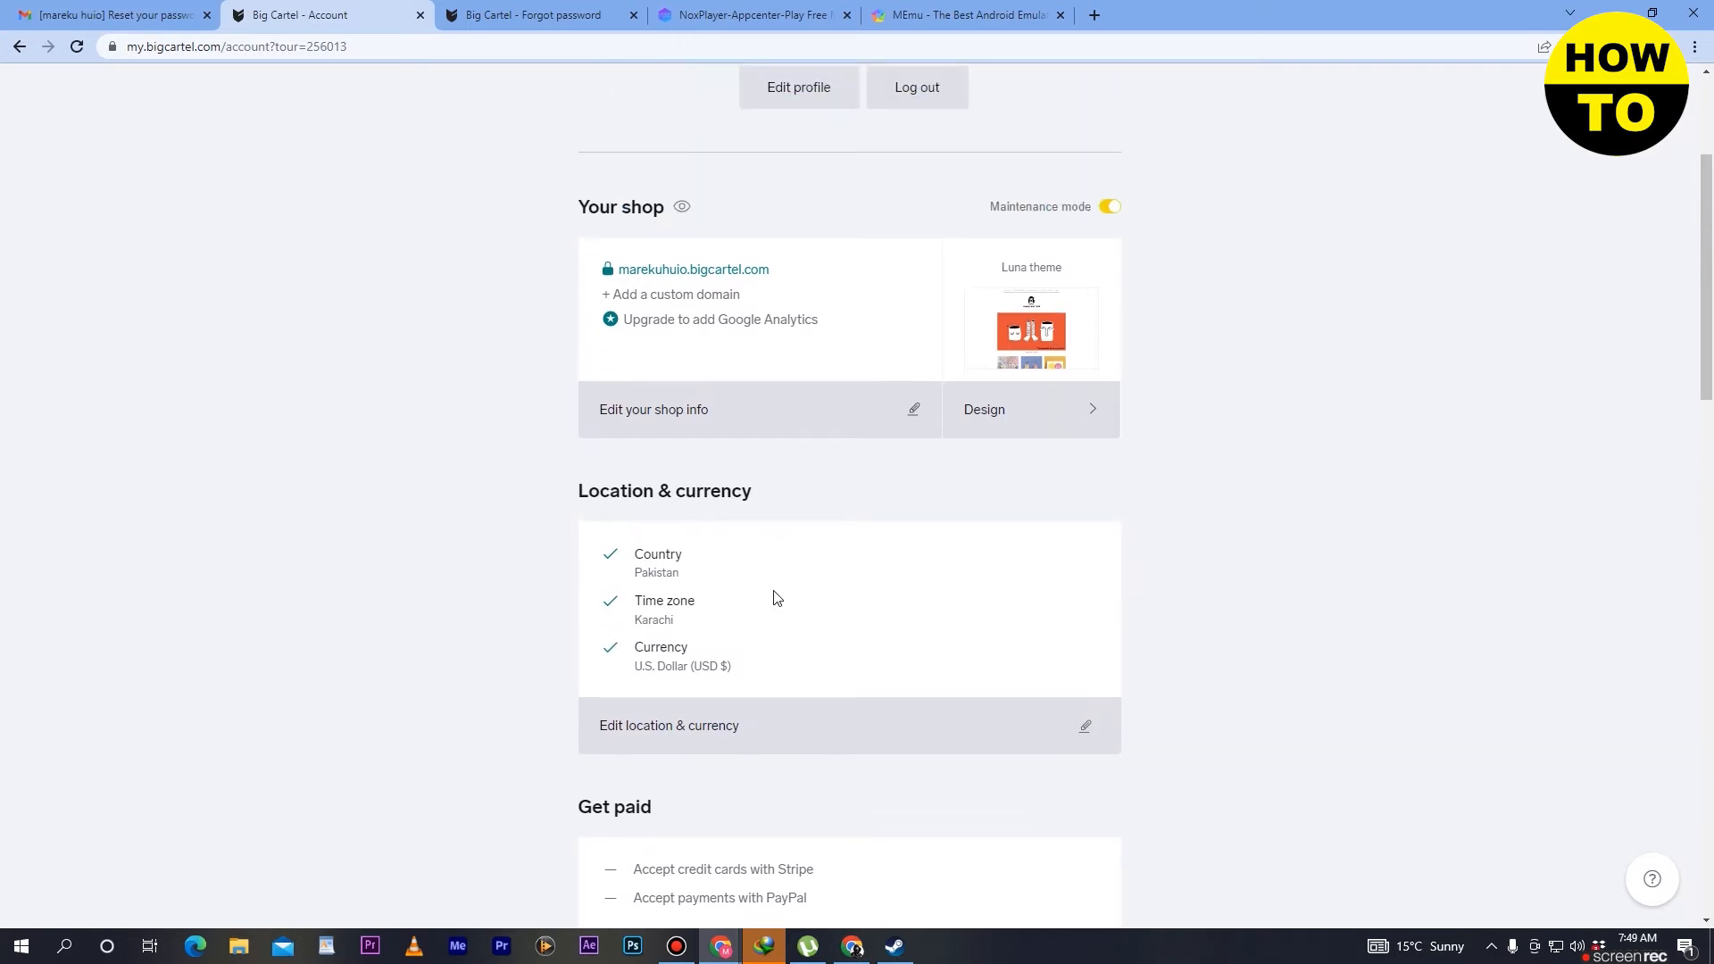
scroll(777, 596, "down", 4)
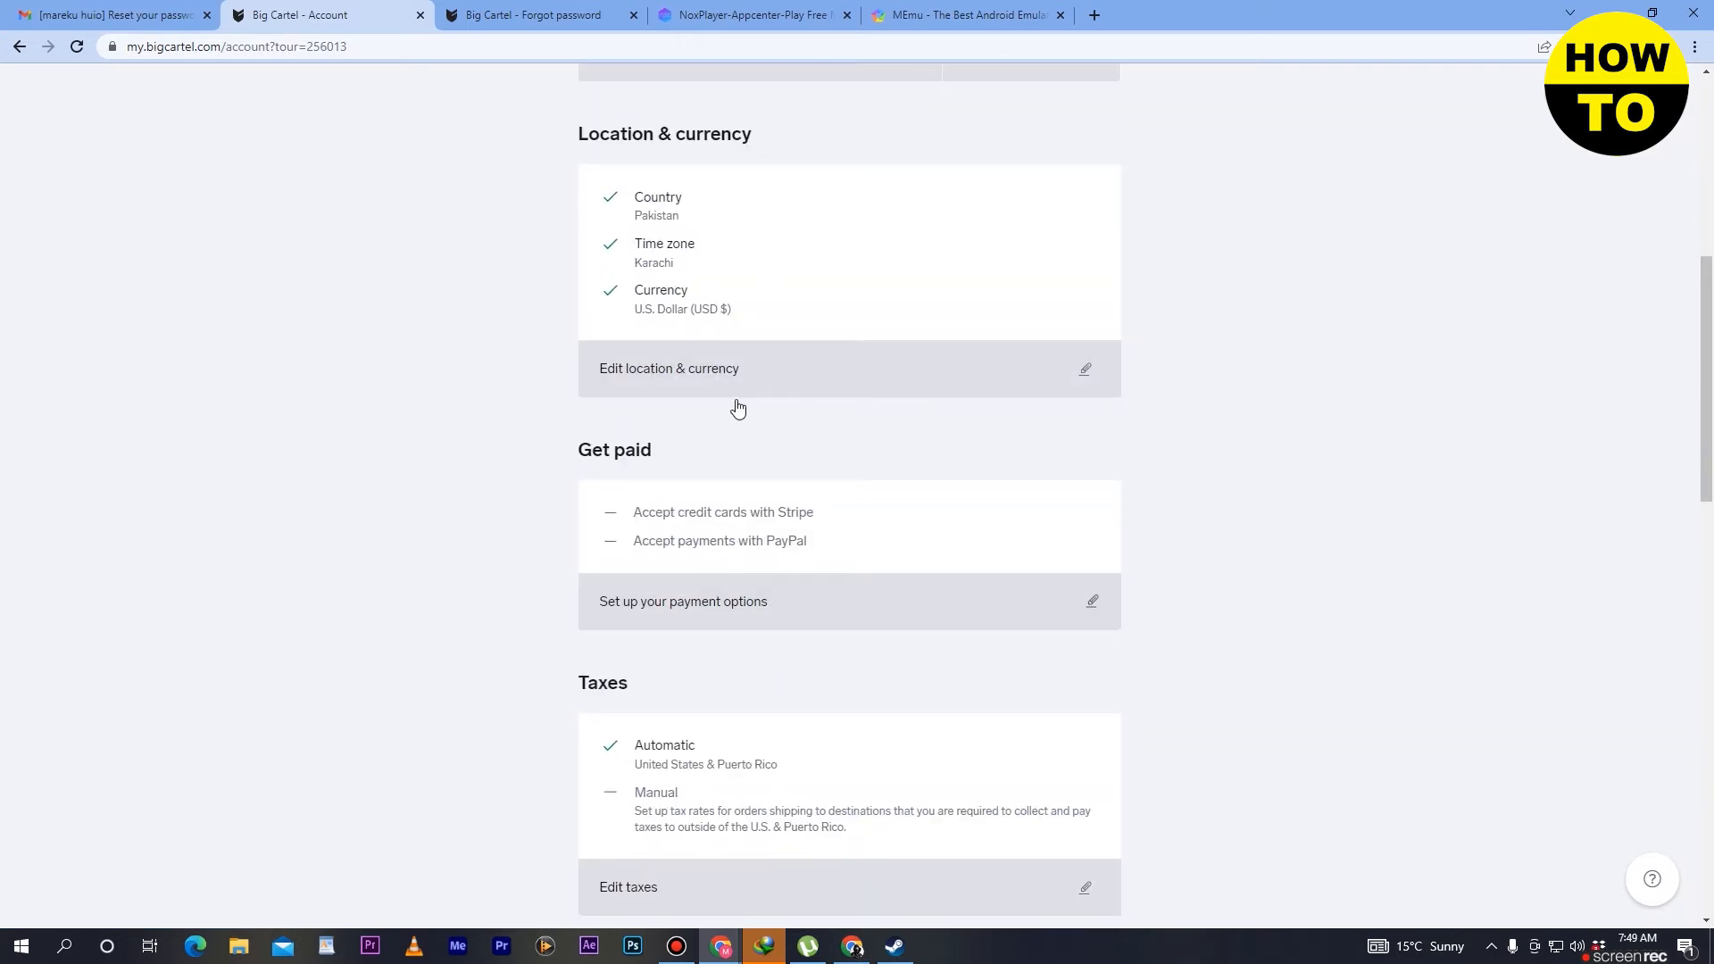
scroll(805, 529, "down", 9)
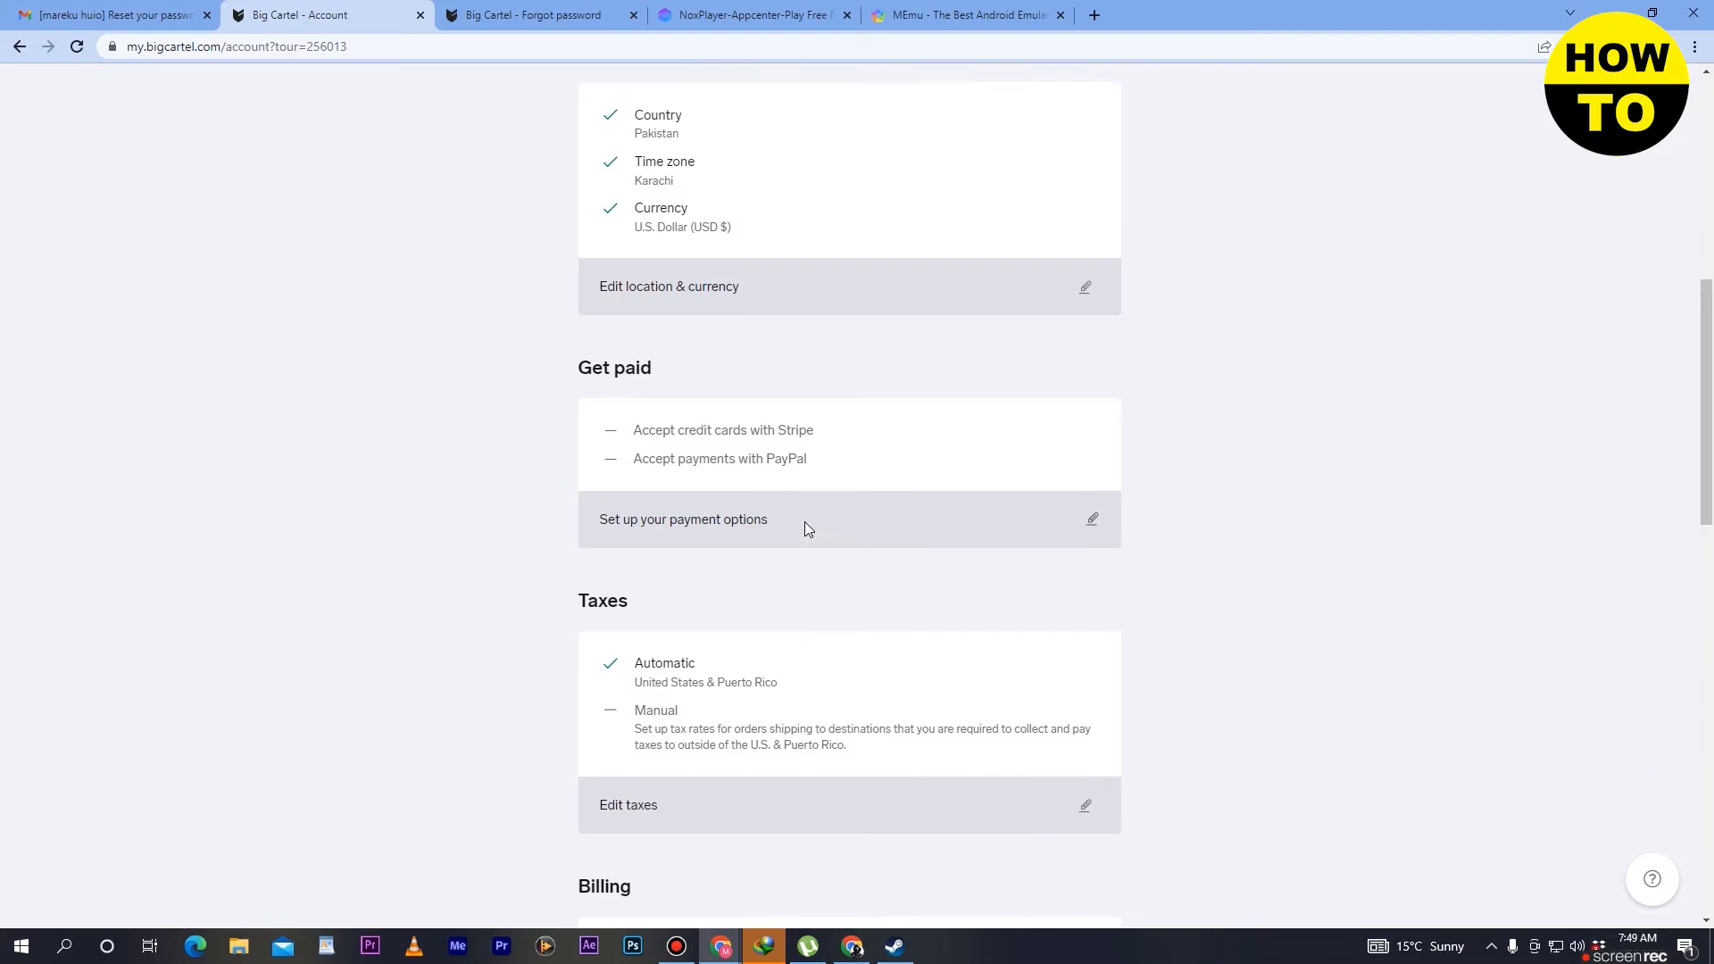
scroll(690, 554, "up", 13)
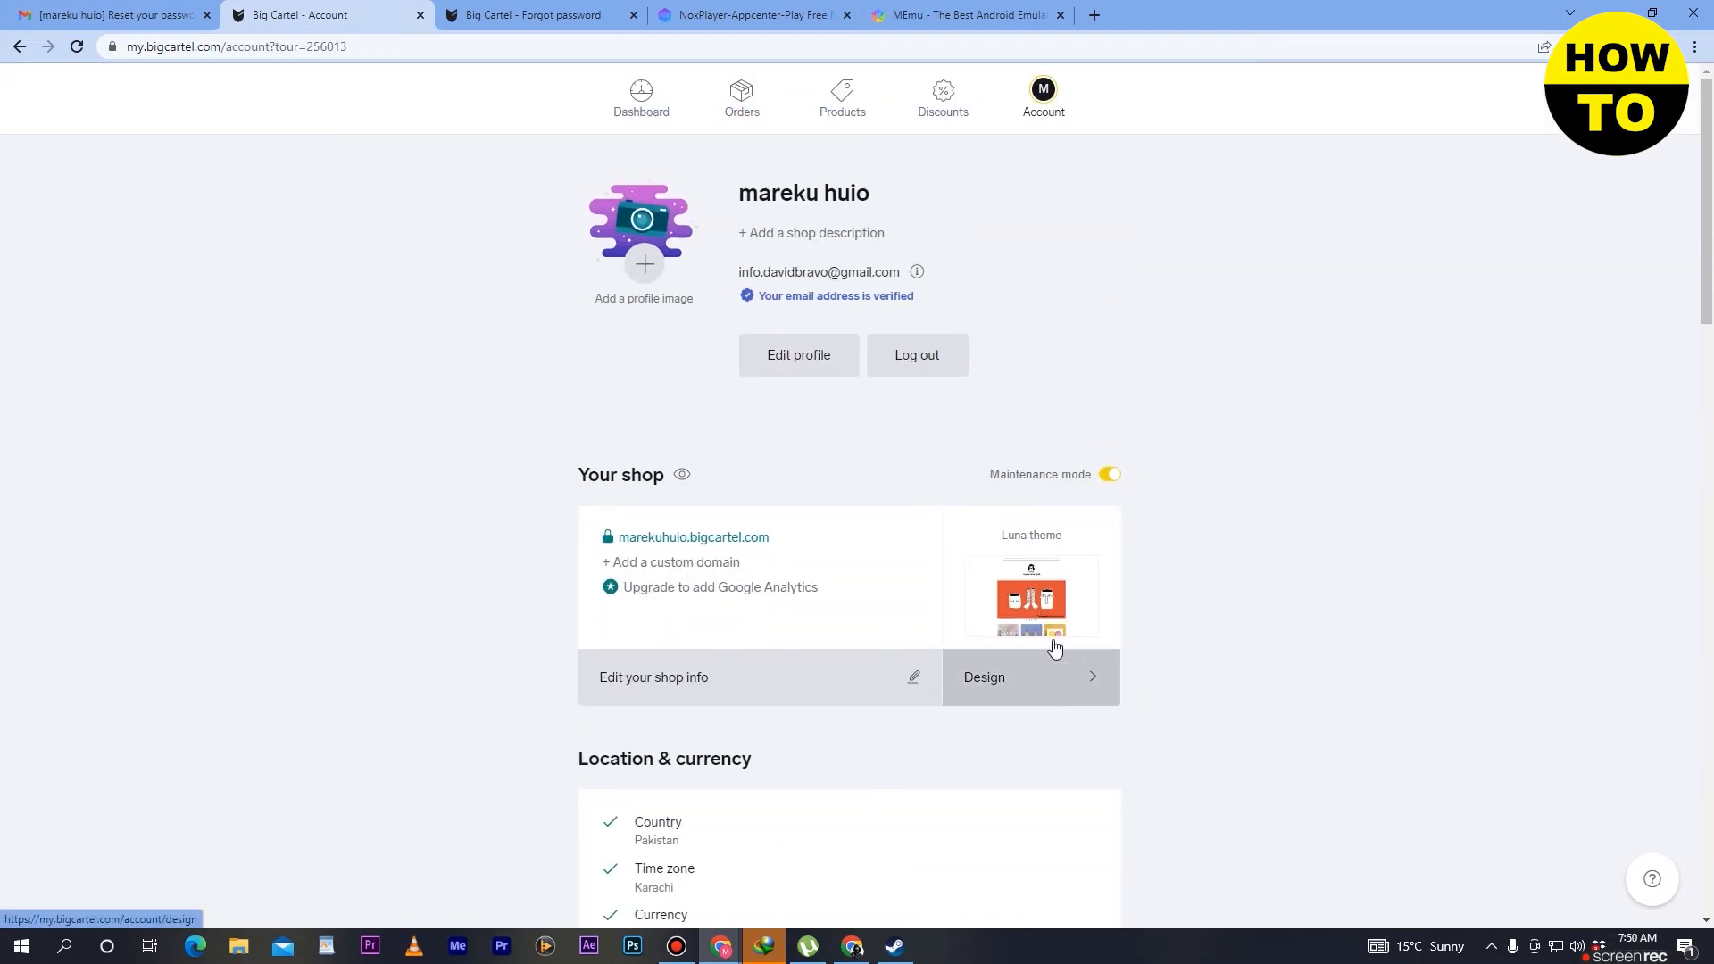
left_click(1013, 675)
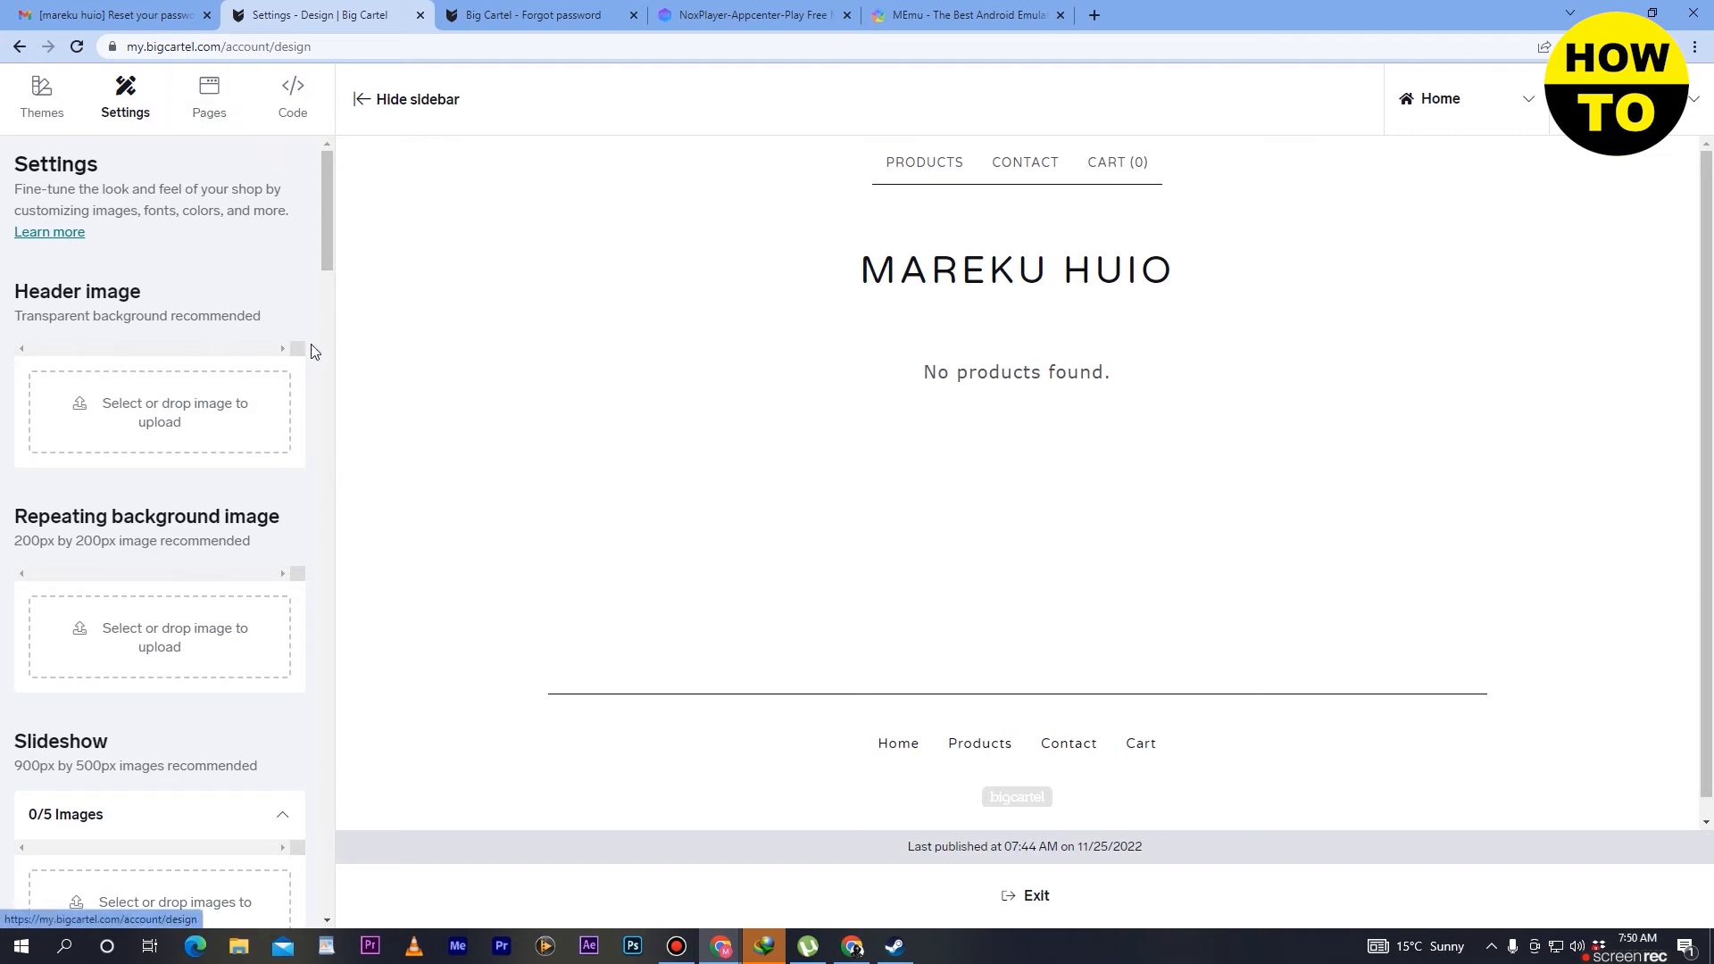
- Upload the picture 9041.jpg from the computer as the shop's header image
left_click(201, 416)
scroll(147, 357, "up", 2)
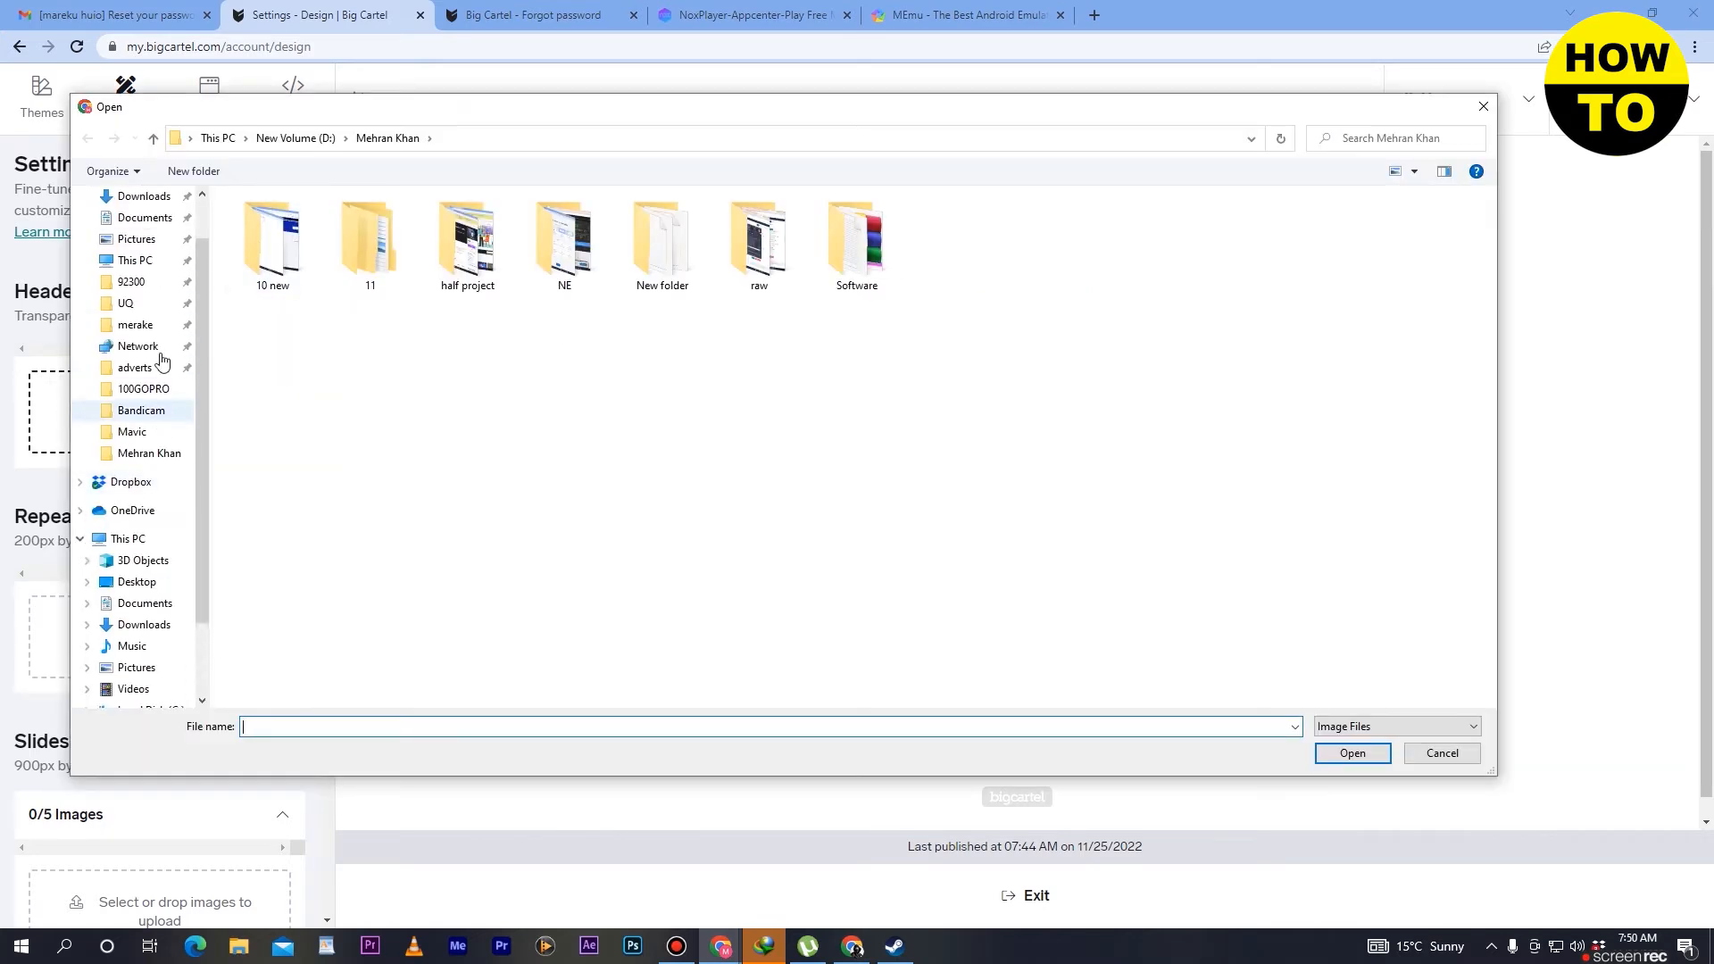
left_click(142, 234)
left_click(467, 255)
left_click(1339, 755)
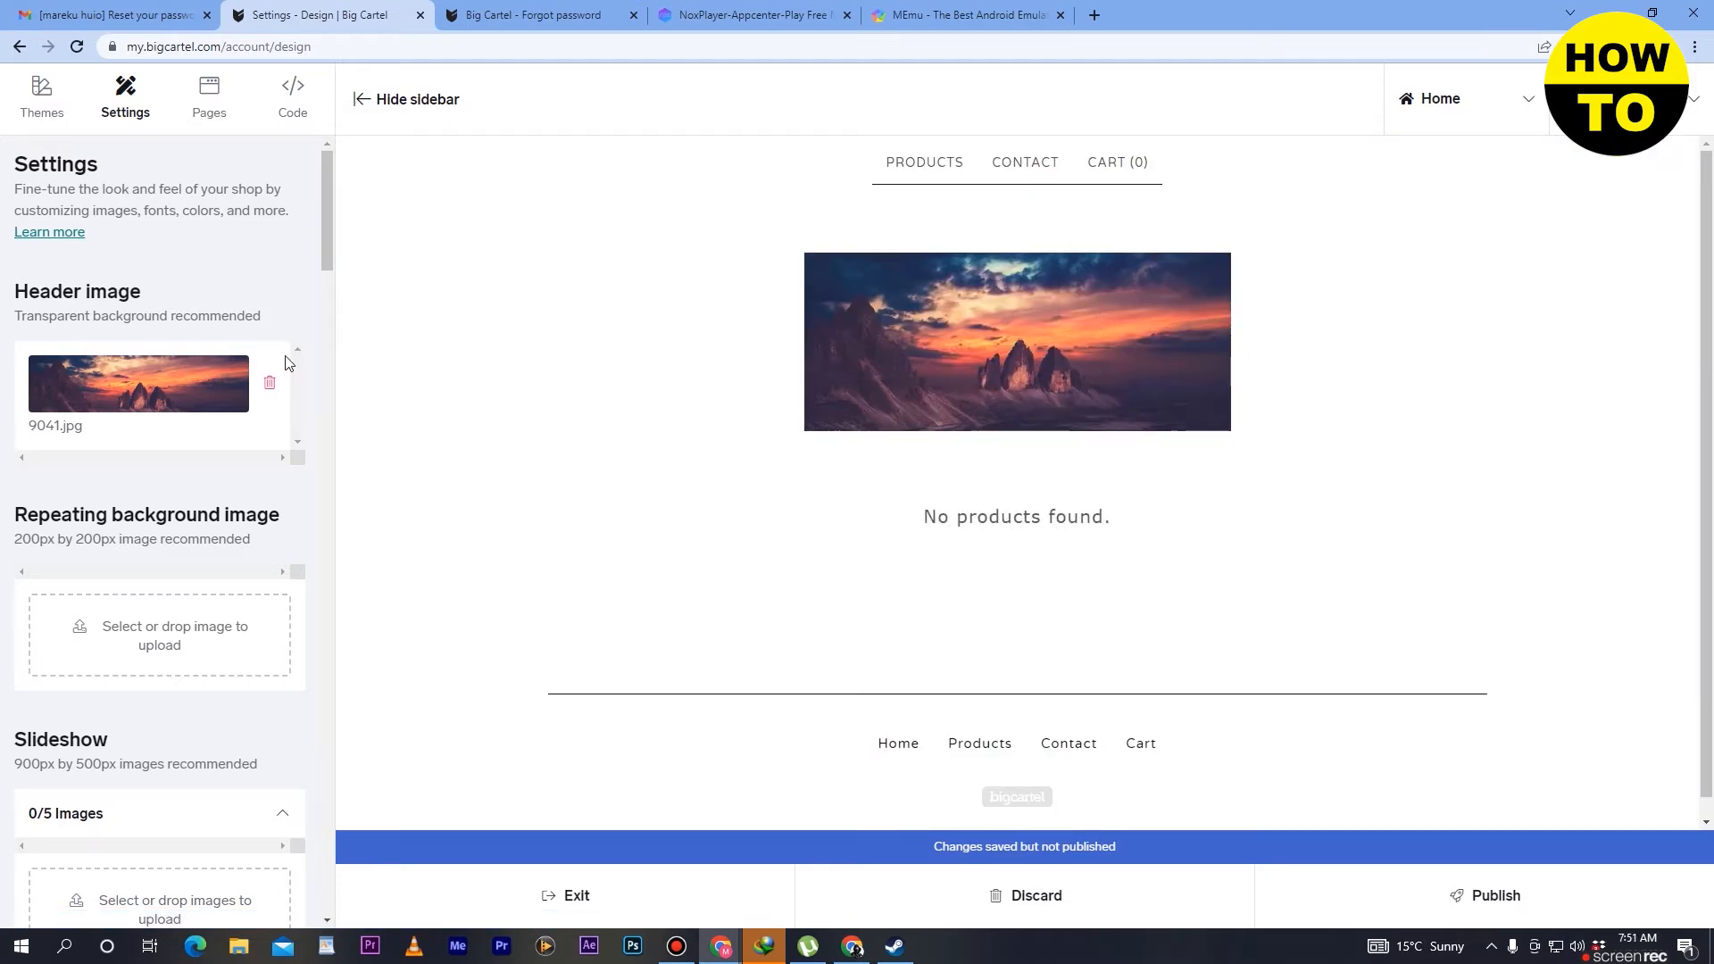
- Review the repeating background image, slideshow and color sections of the shop's design settings
scroll(288, 362, "down", 1)
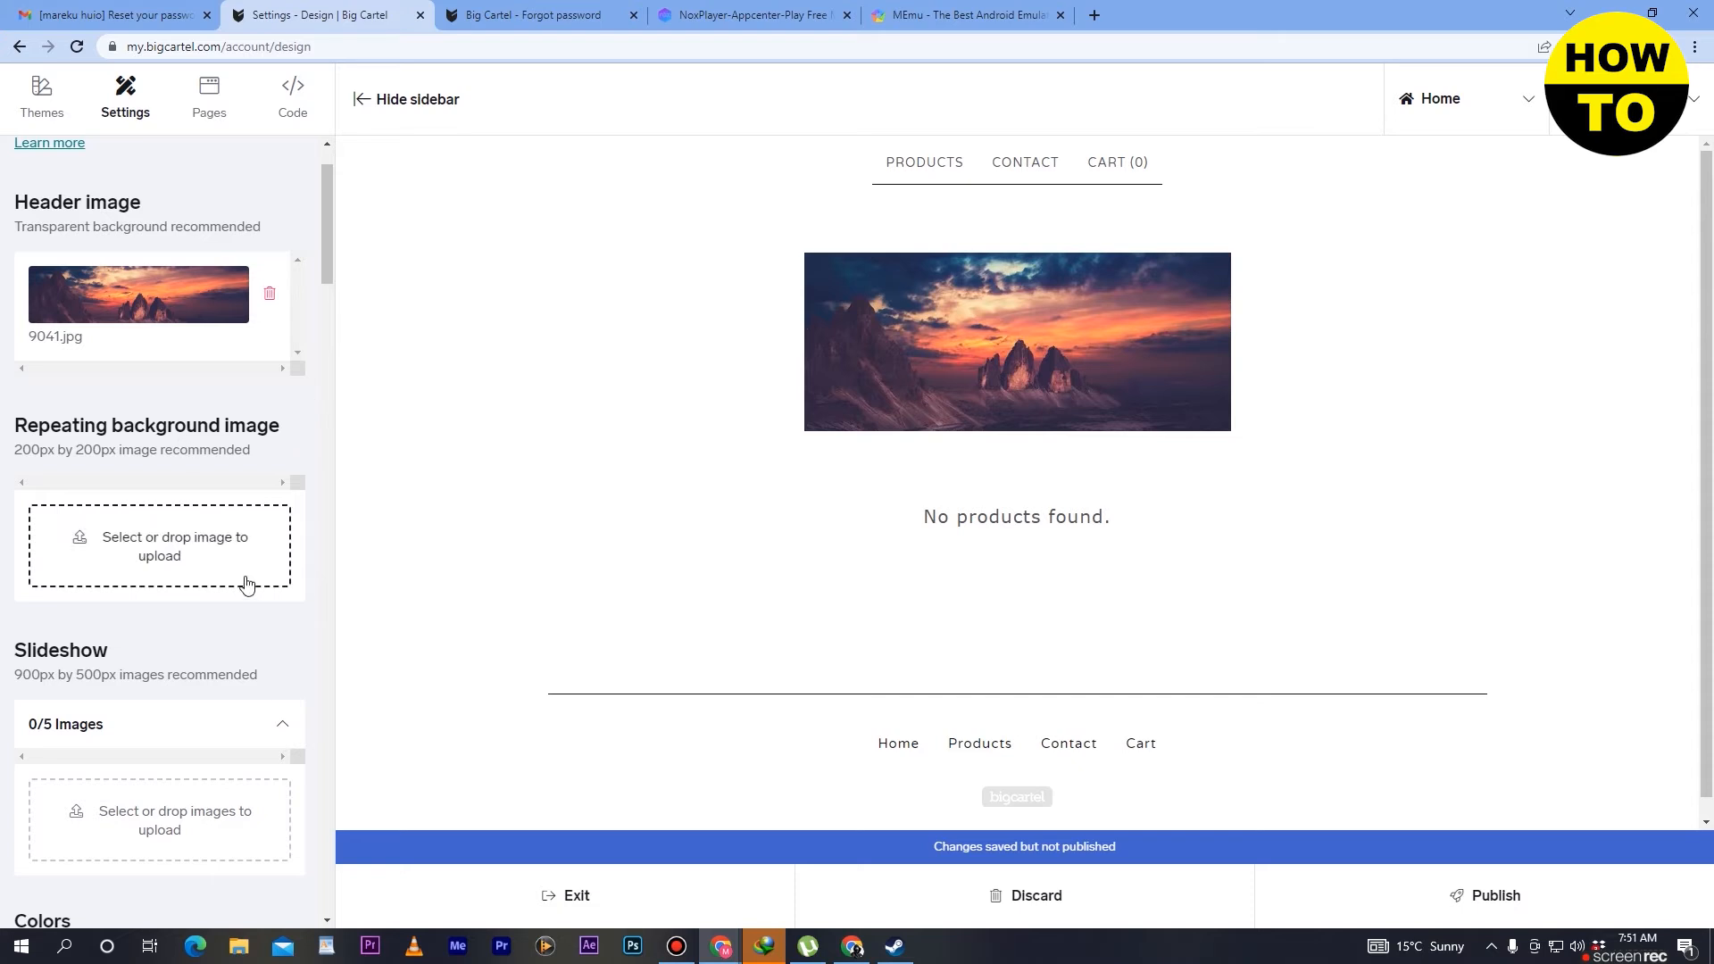
scroll(175, 657, "down", 2)
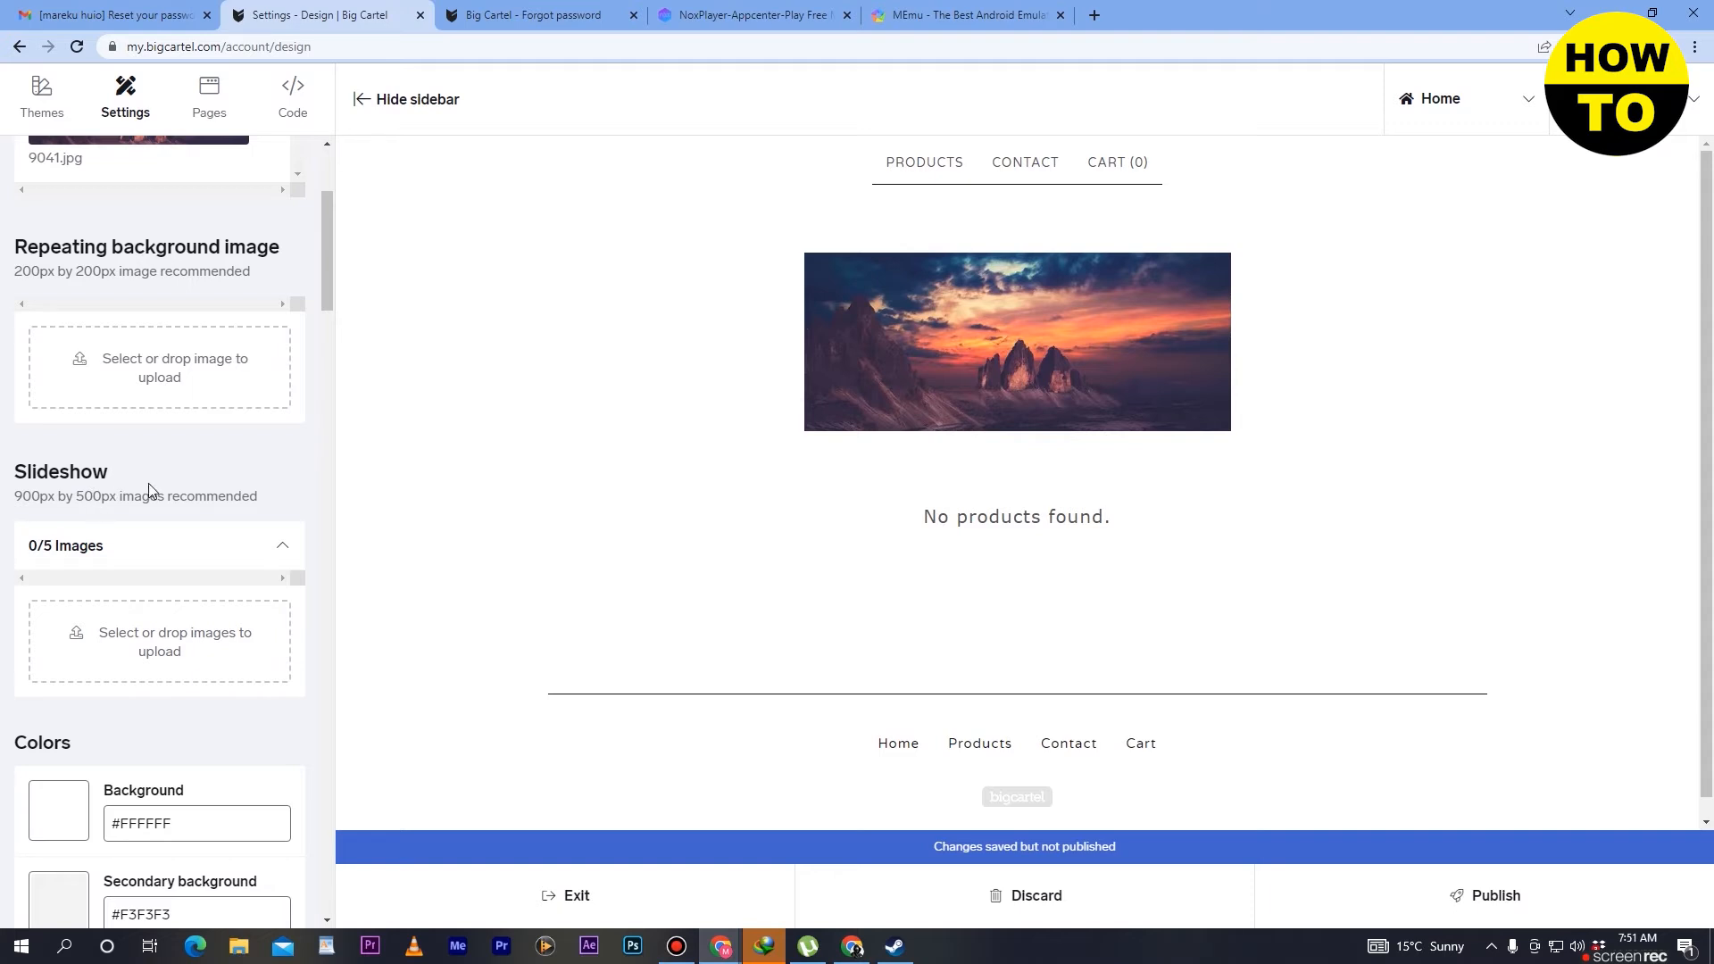
scroll(148, 484, "down", 3)
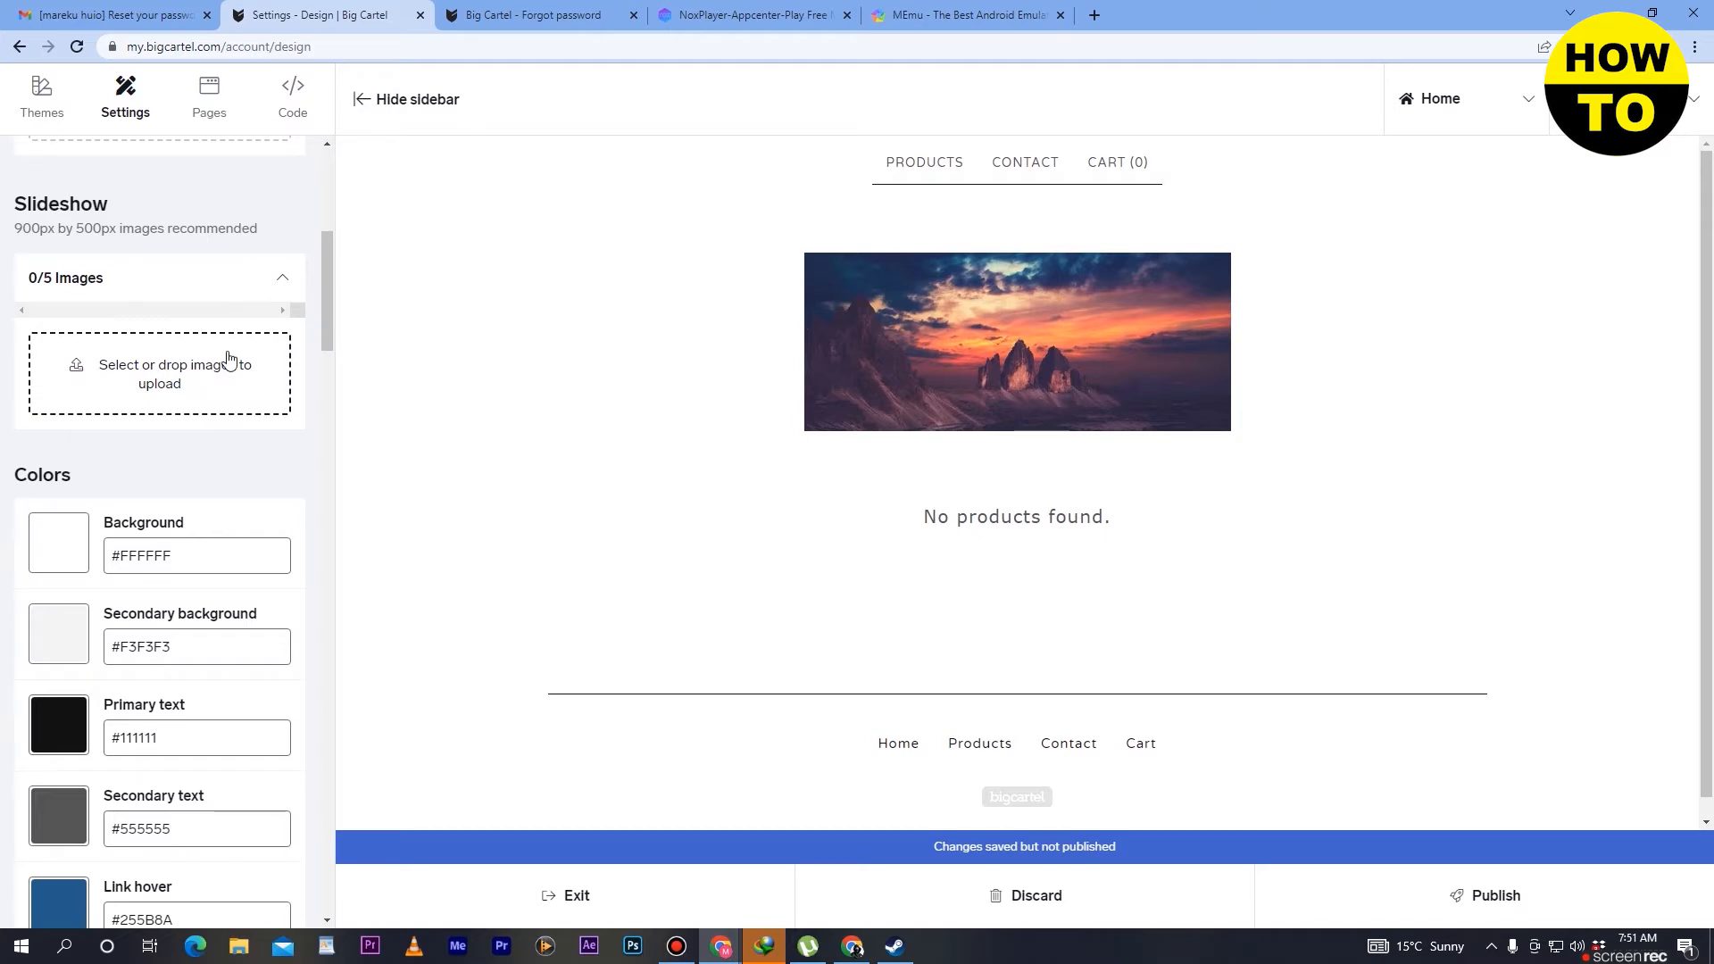
scroll(229, 360, "down", 2)
scroll(229, 360, "up", 5)
scroll(229, 360, "up", 3)
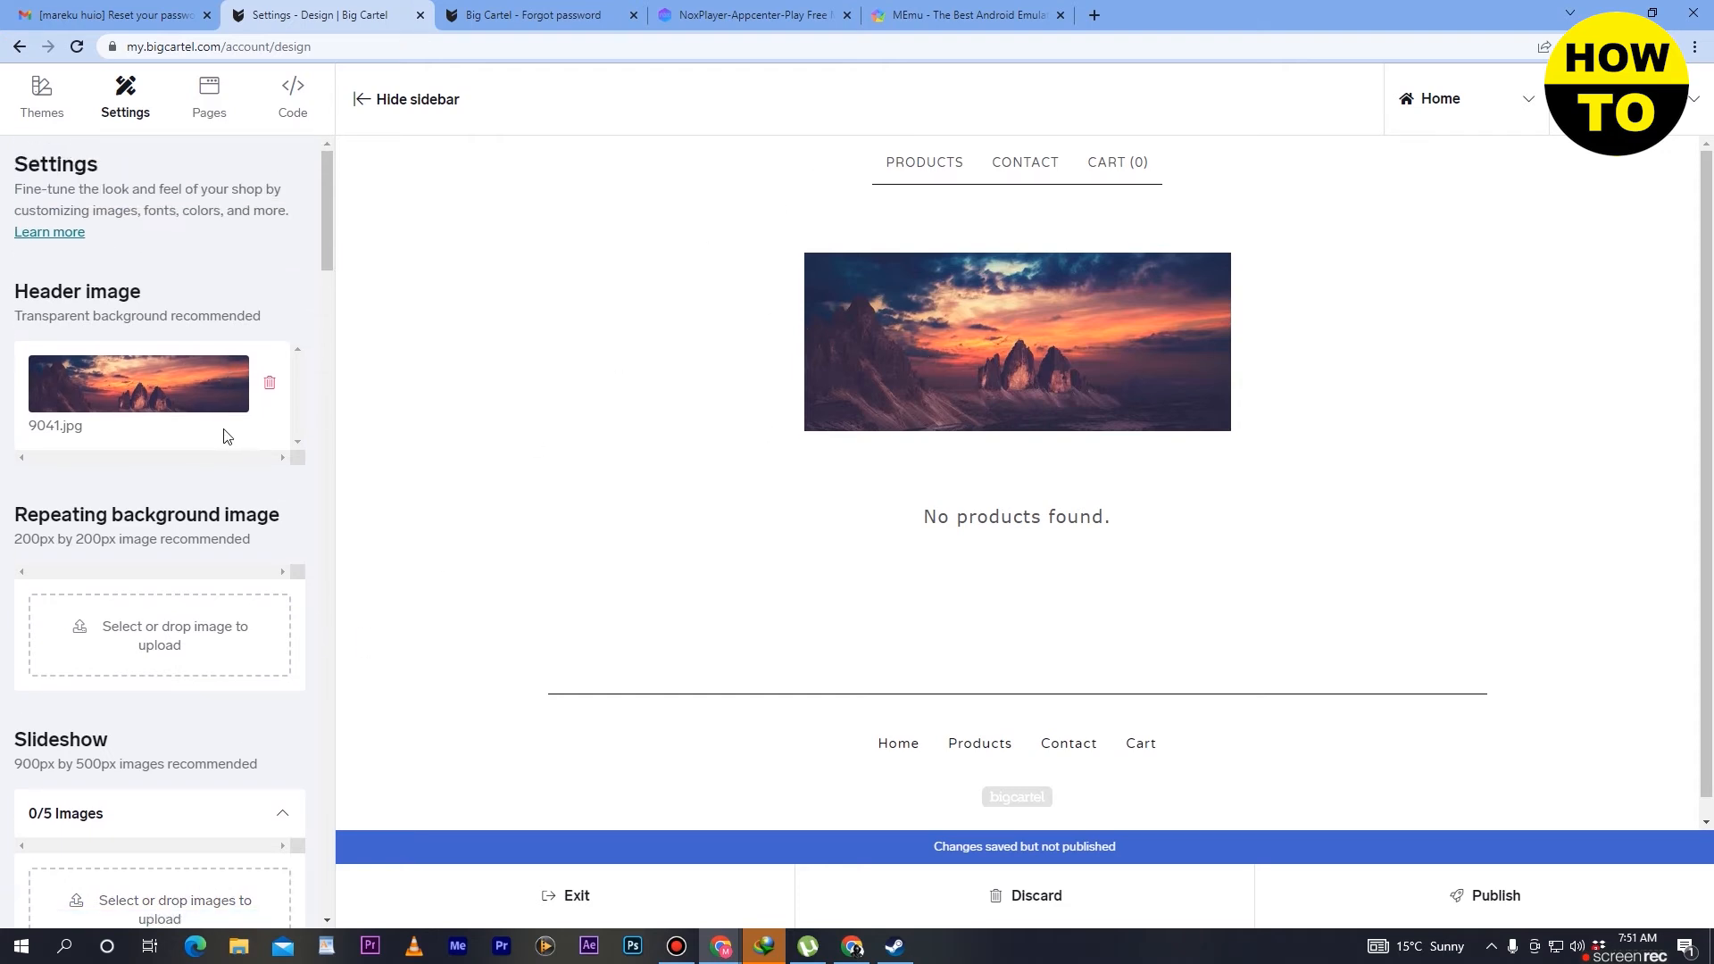
scroll(184, 479, "down", 6)
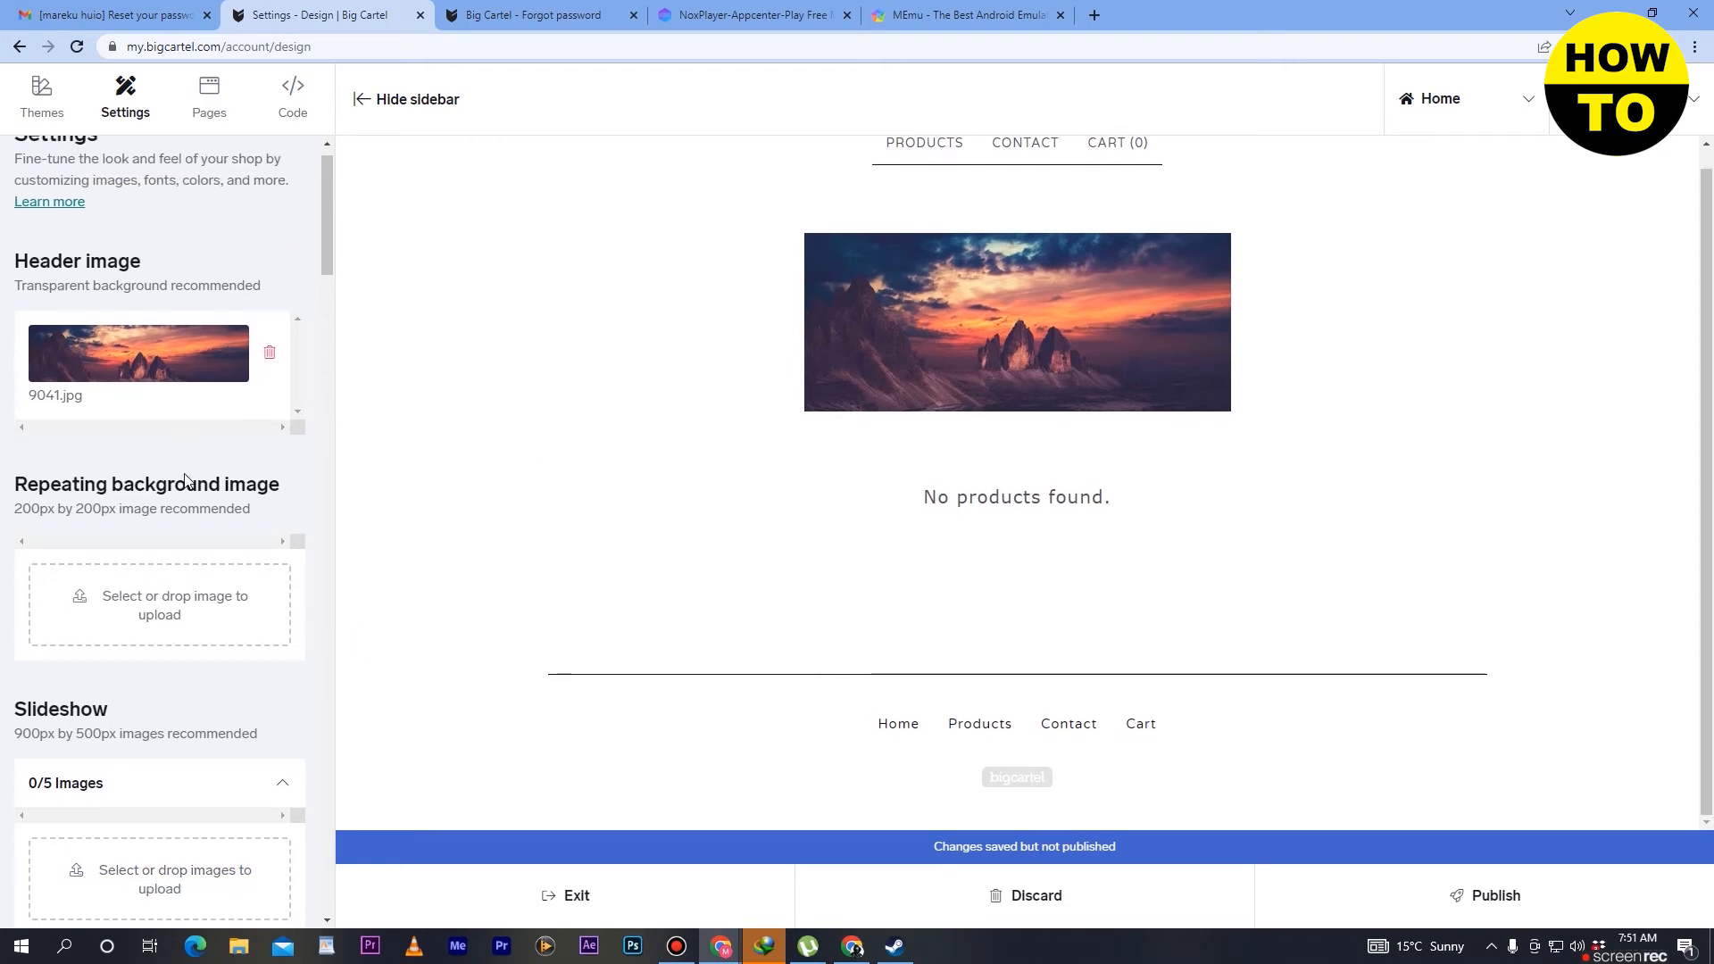
scroll(187, 480, "down", 2)
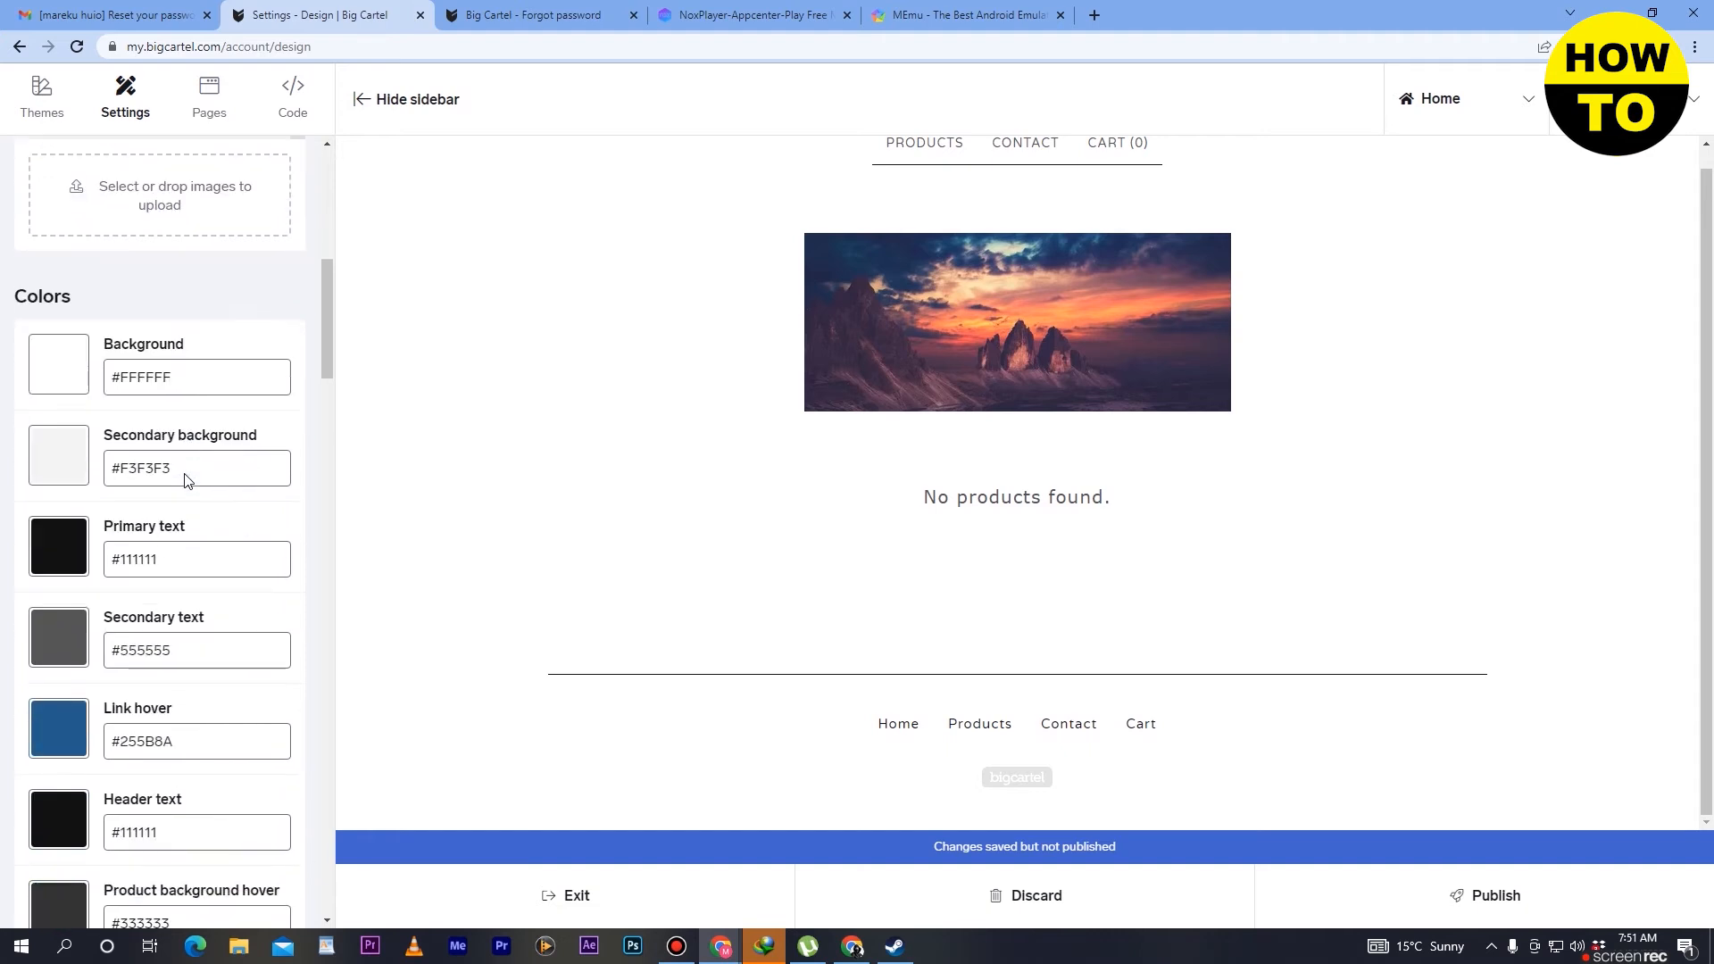
left_click(193, 378)
- Search Google for "color with codes" in a new browser tab and view the color picker on the HTML Color Codes site
left_click(1094, 14)
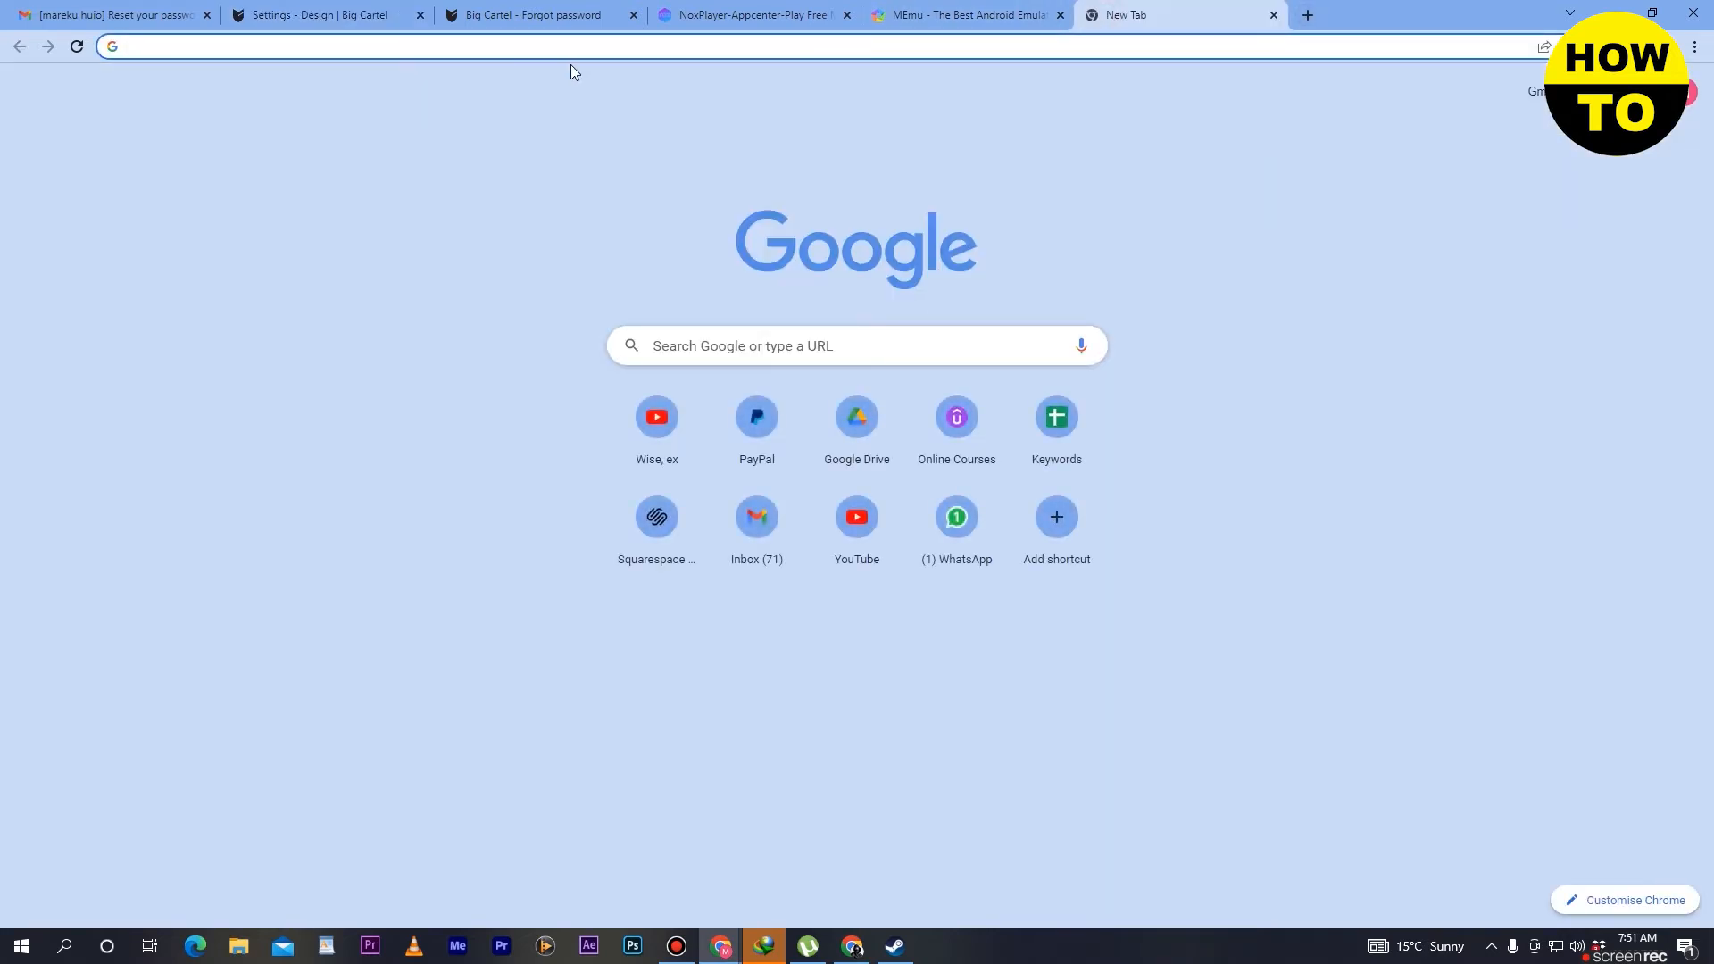
type("color w")
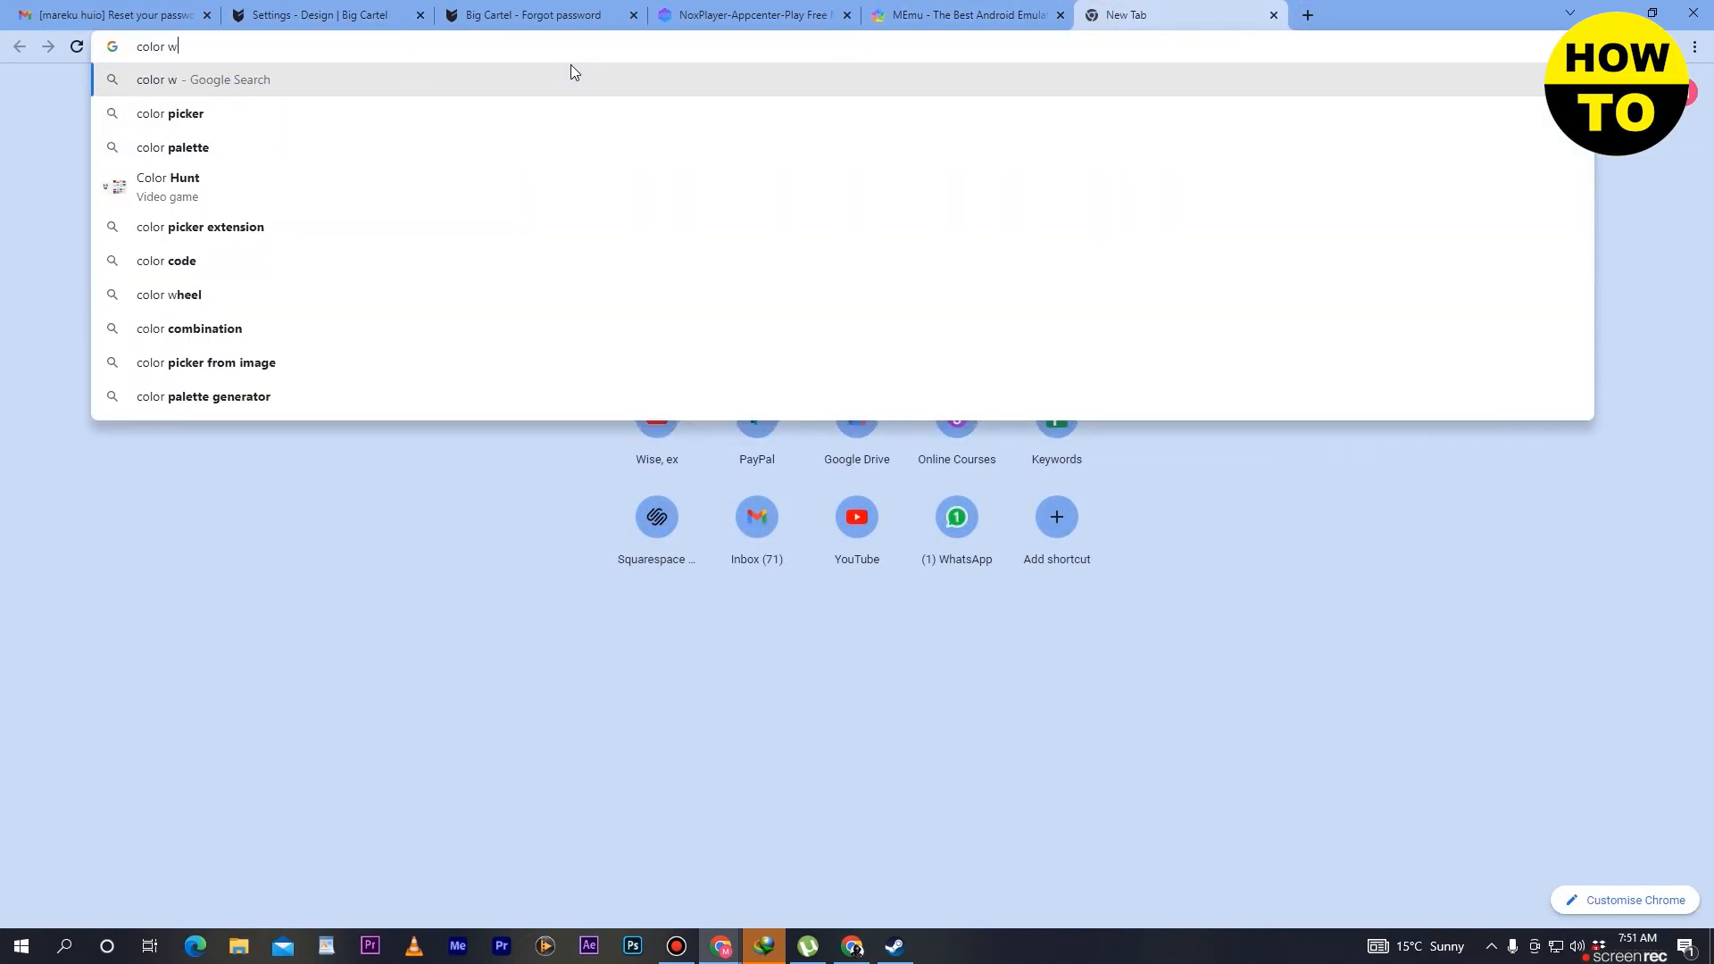
type("ith c")
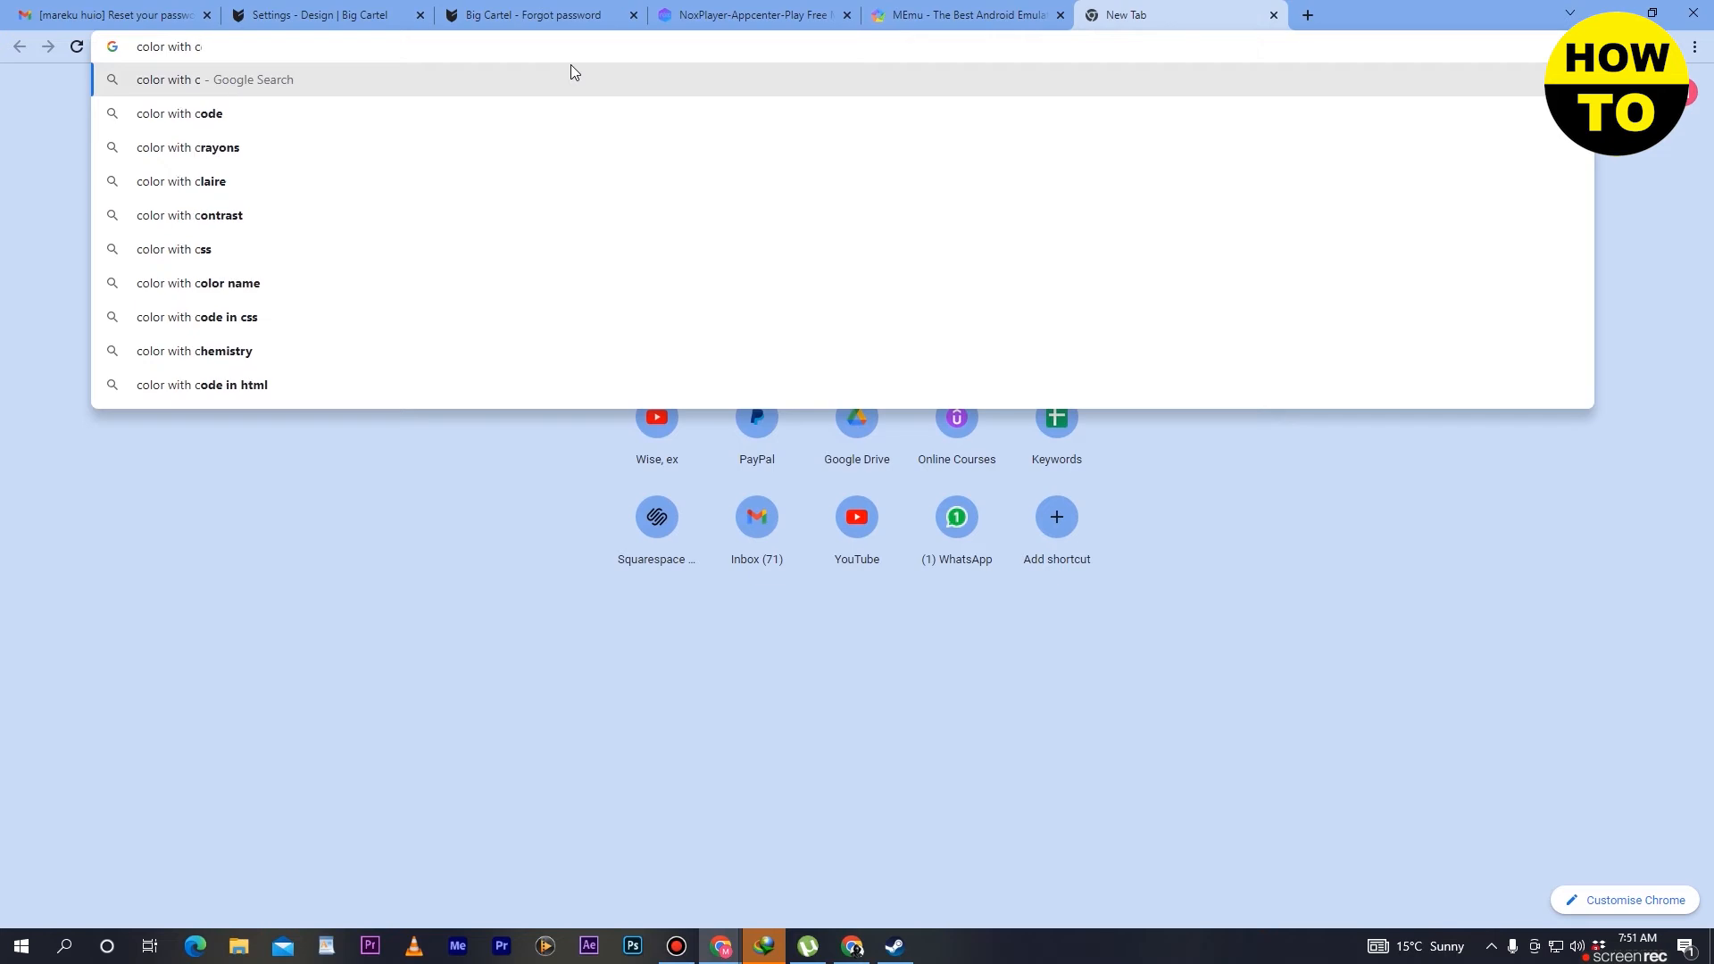
type("odes")
key("Return")
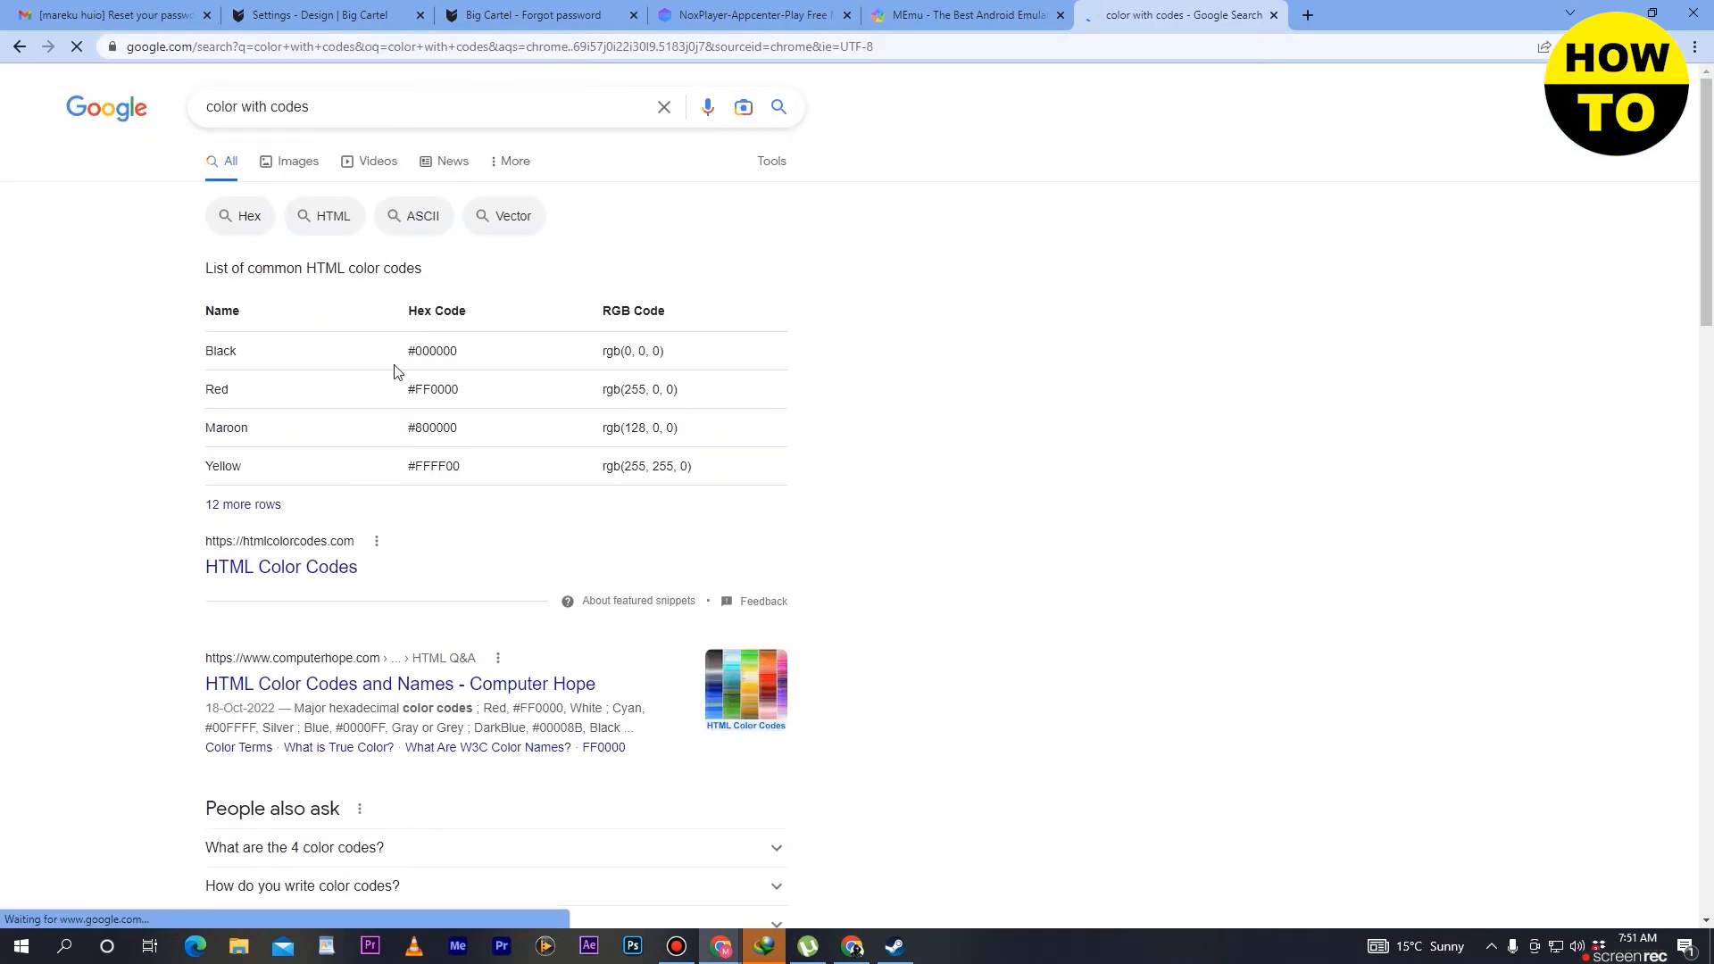
left_click(297, 572)
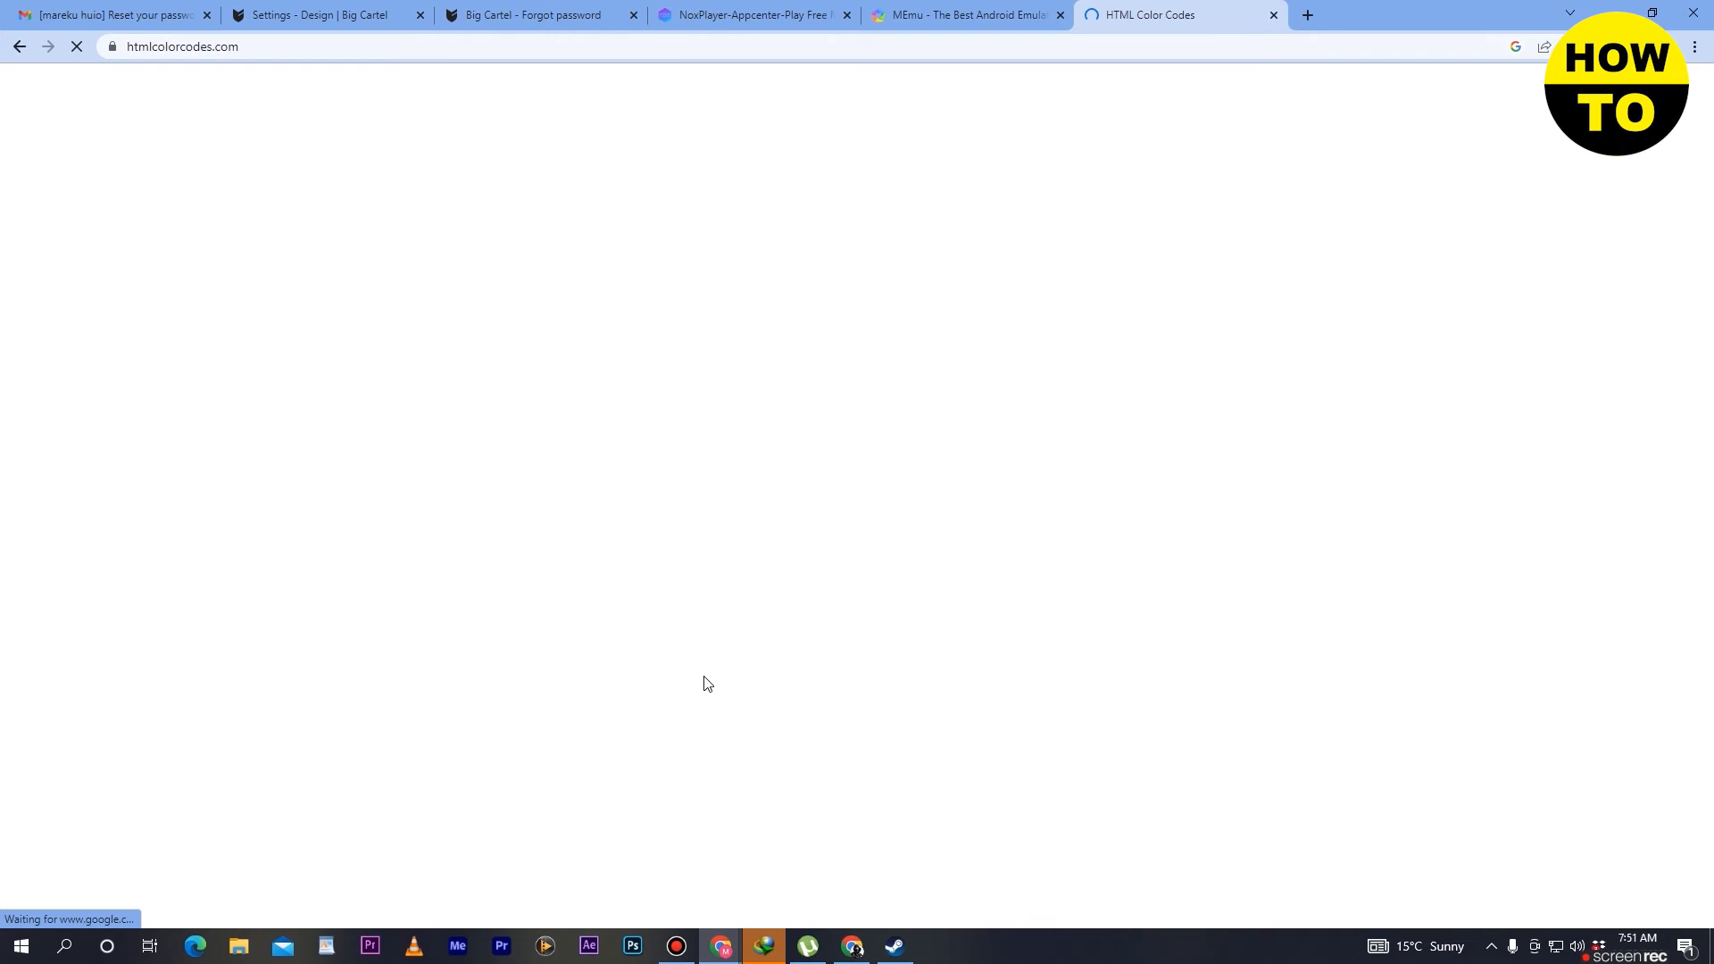
scroll(148, 138, "down", 4)
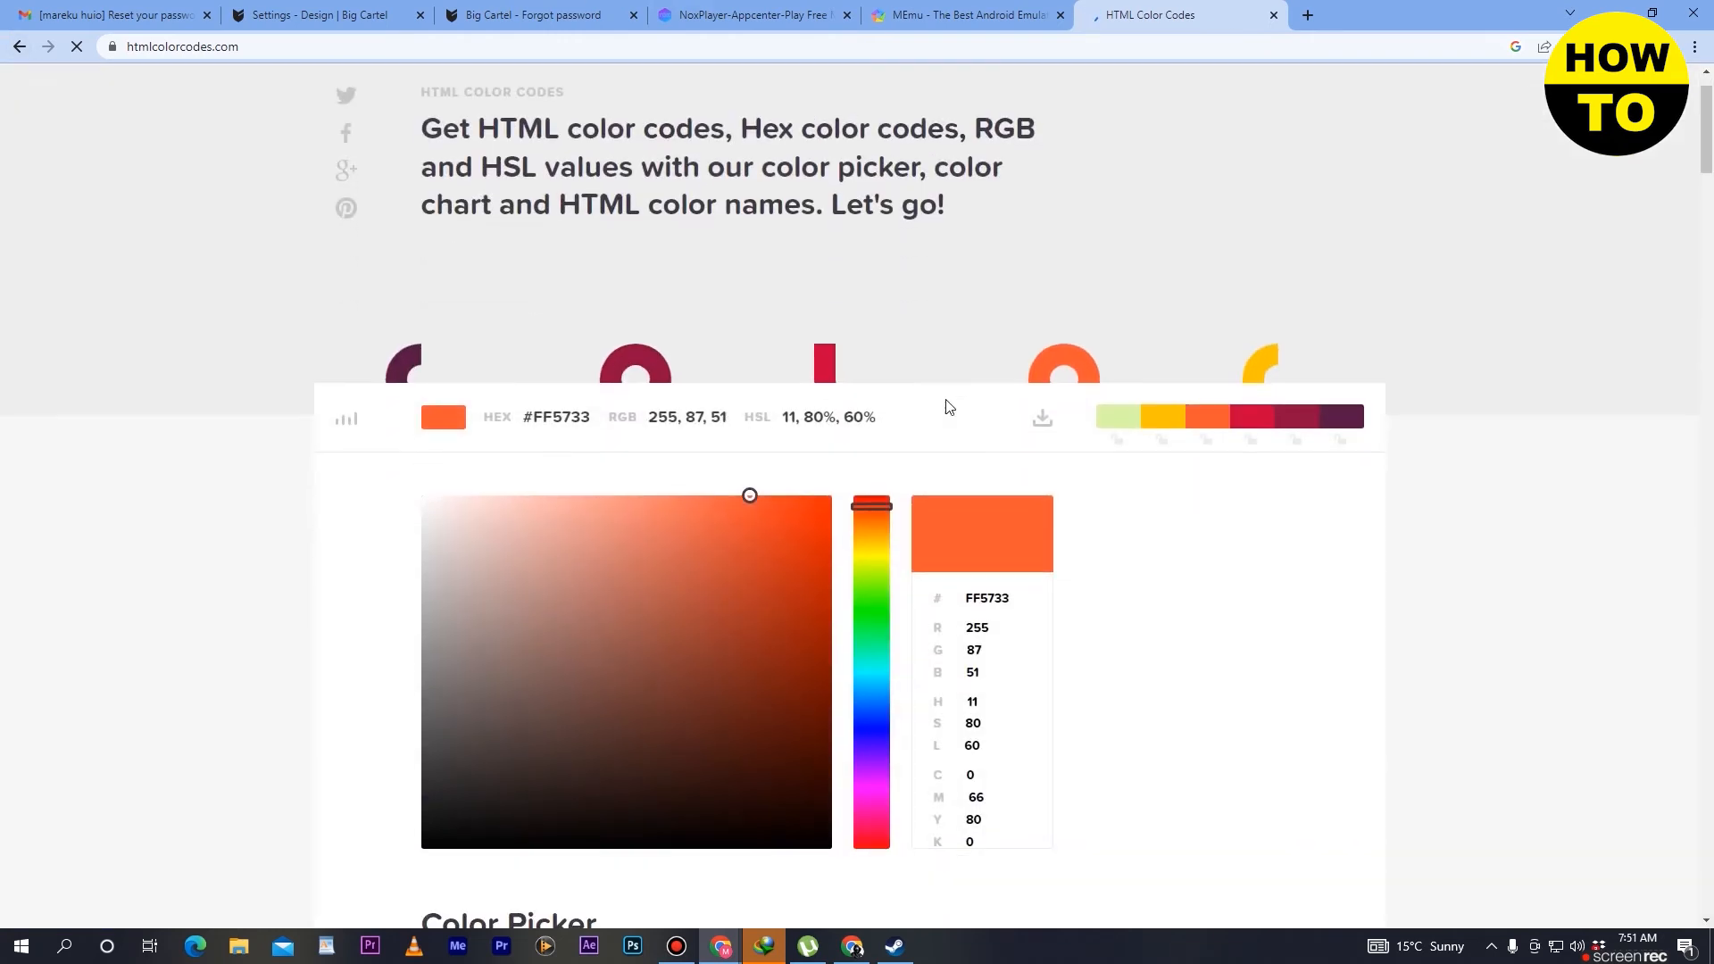
- Return to the Big Cartel design settings and examine the text, link, border and button color options down to the fonts
left_click(19, 47)
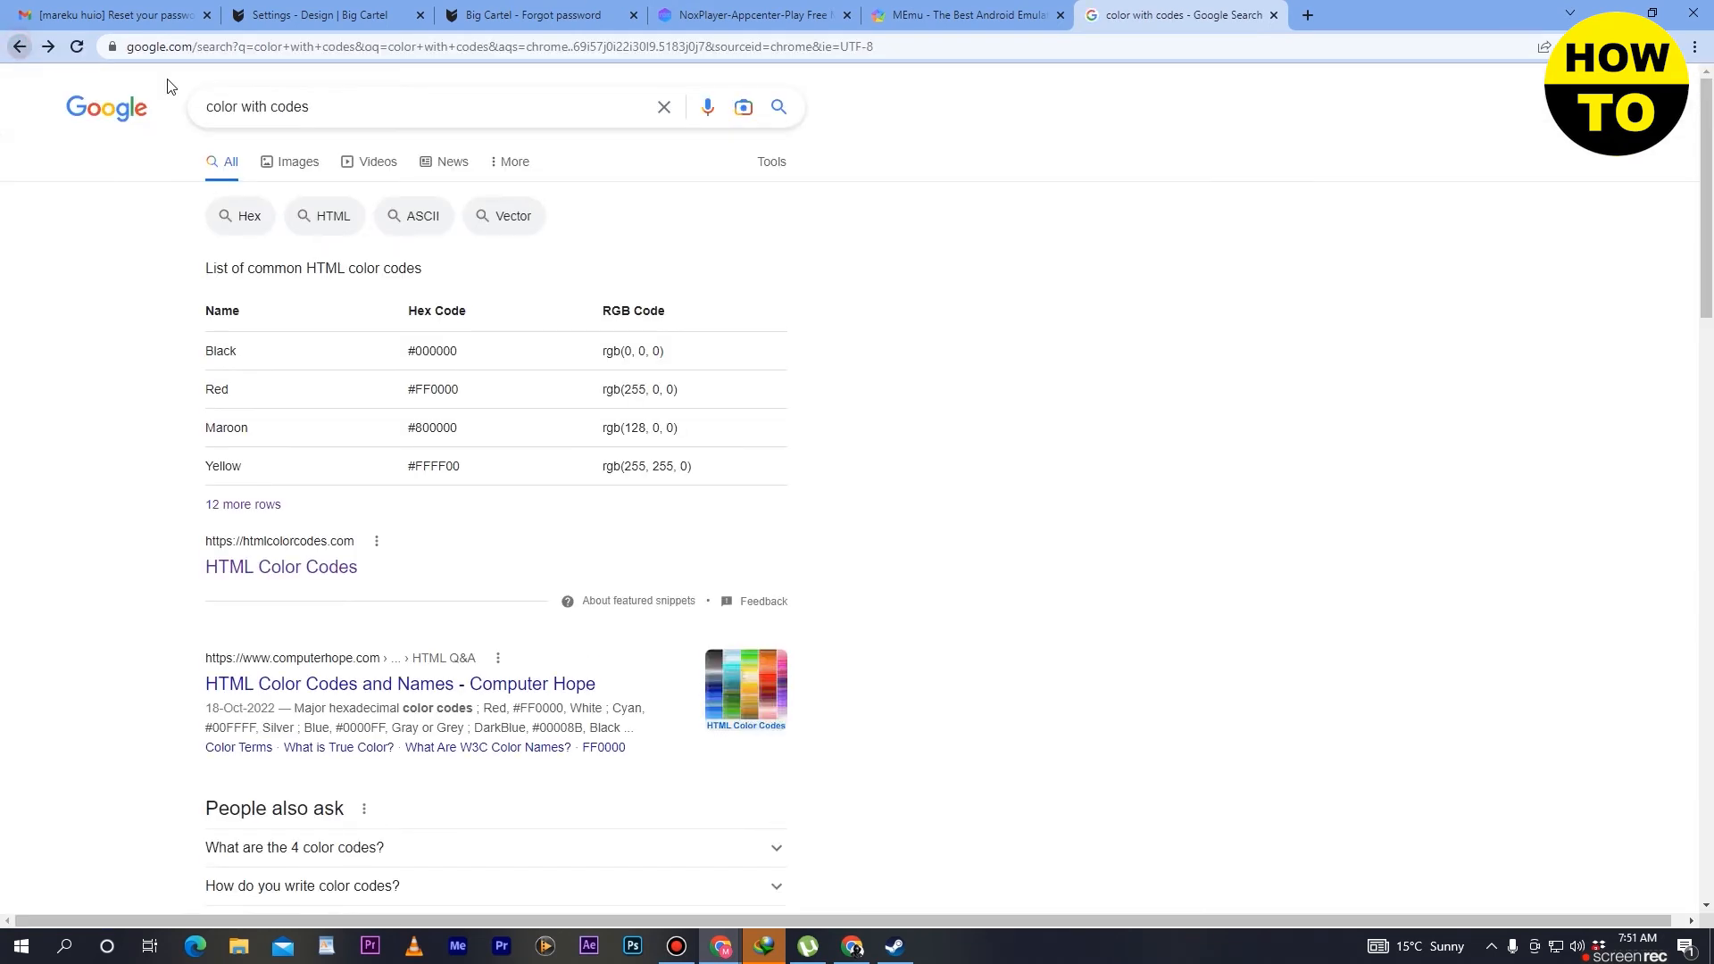
left_click(960, 15)
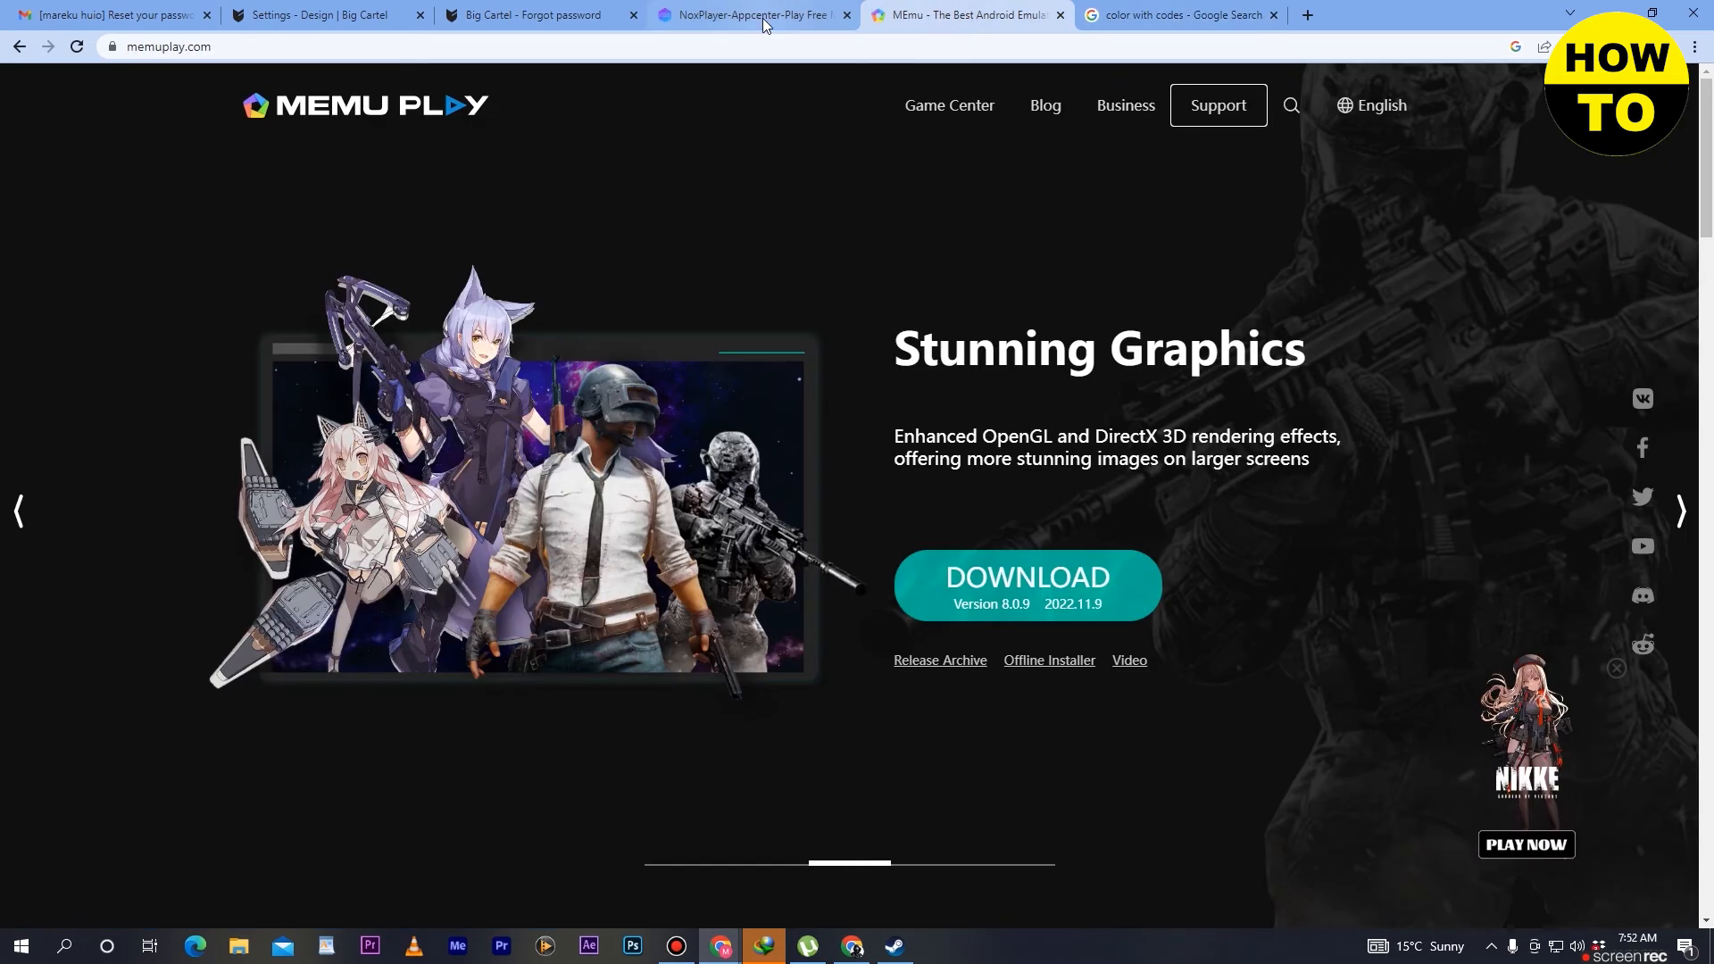
left_click(500, 15)
left_click(362, 7)
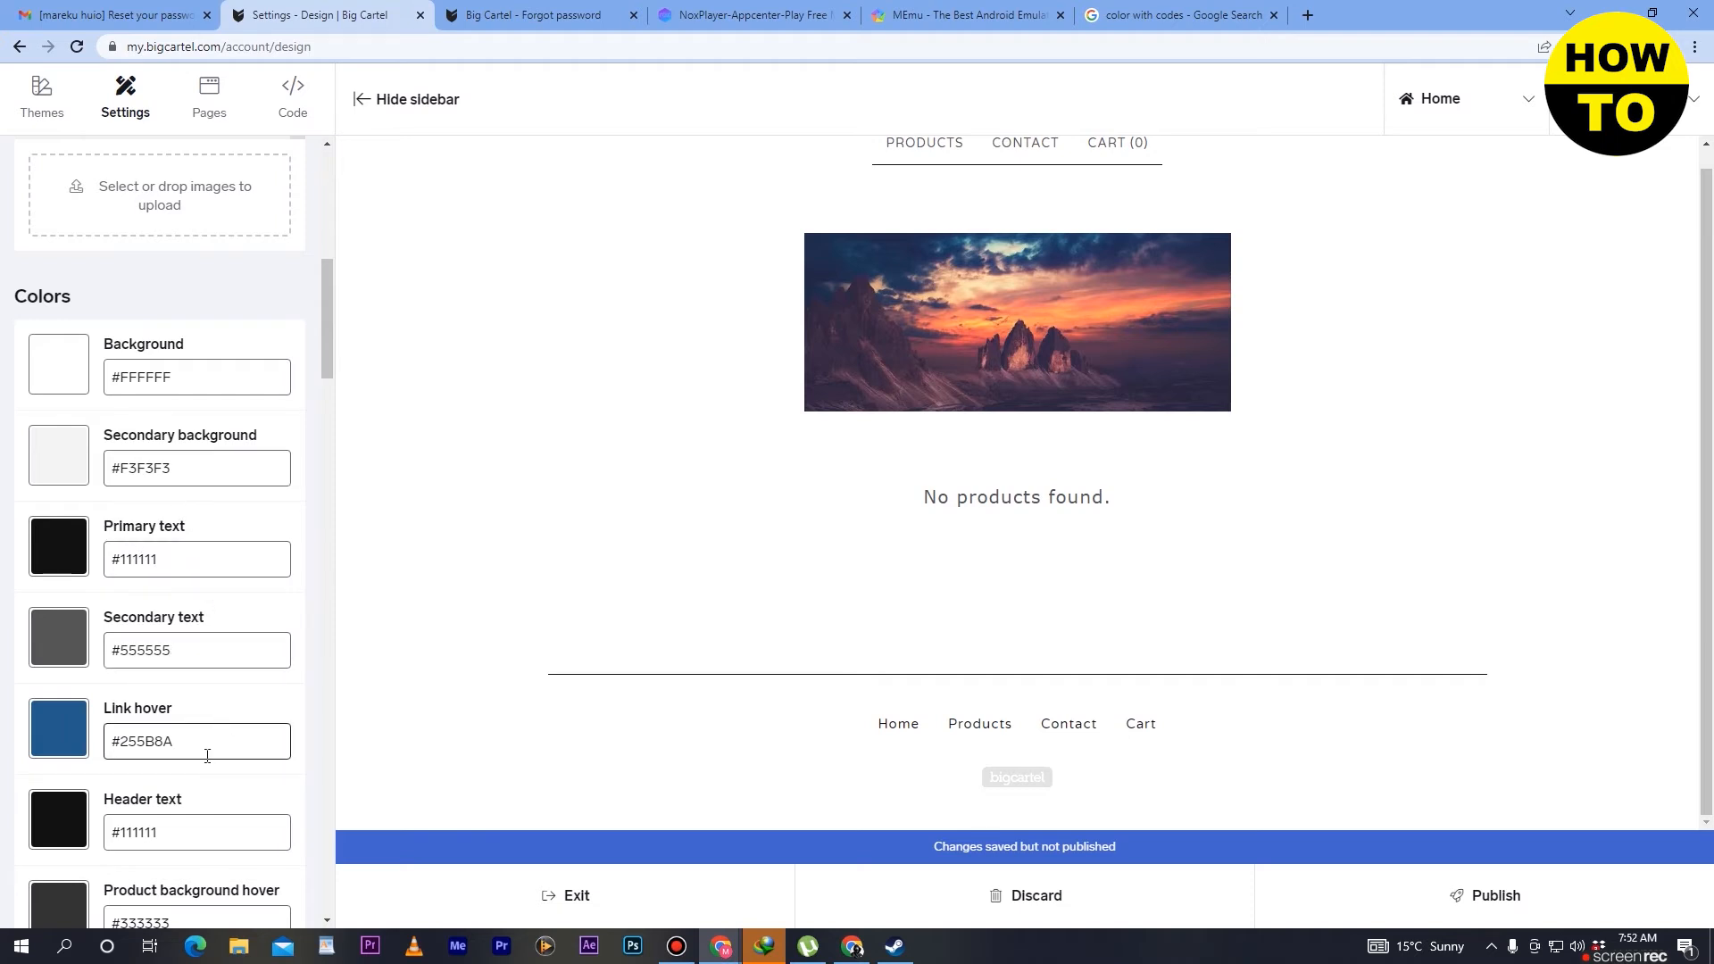
scroll(191, 679, "down", 2)
scroll(190, 650, "down", 3)
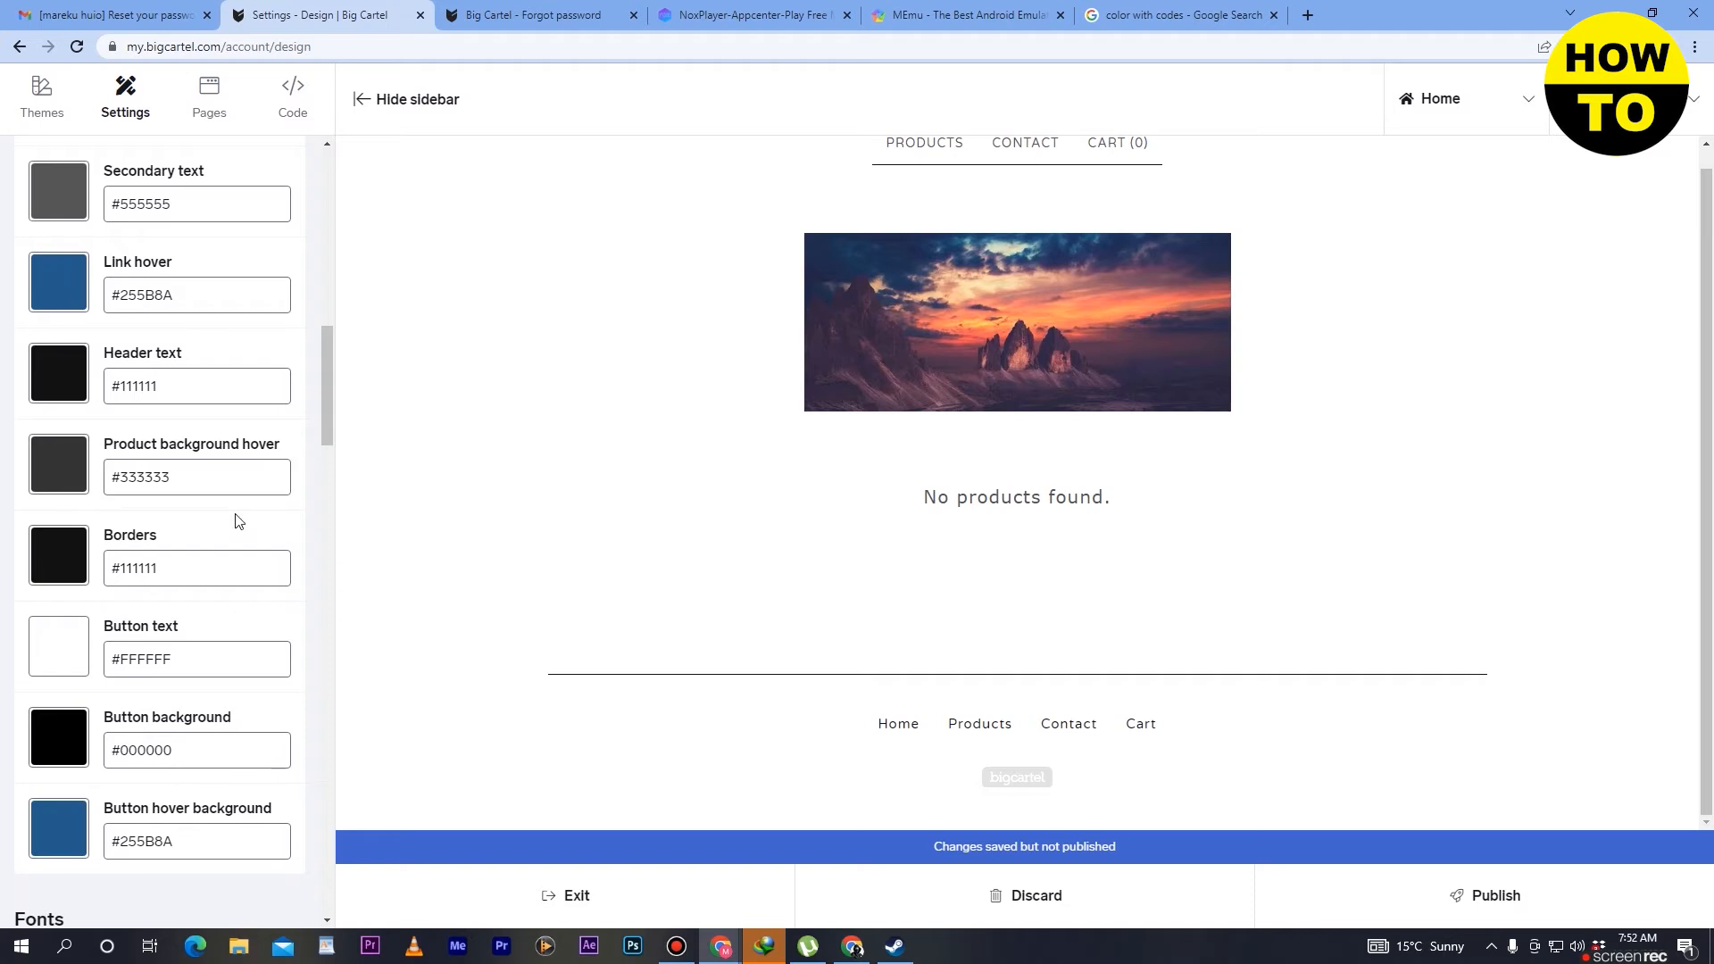
scroll(196, 660, "down", 3)
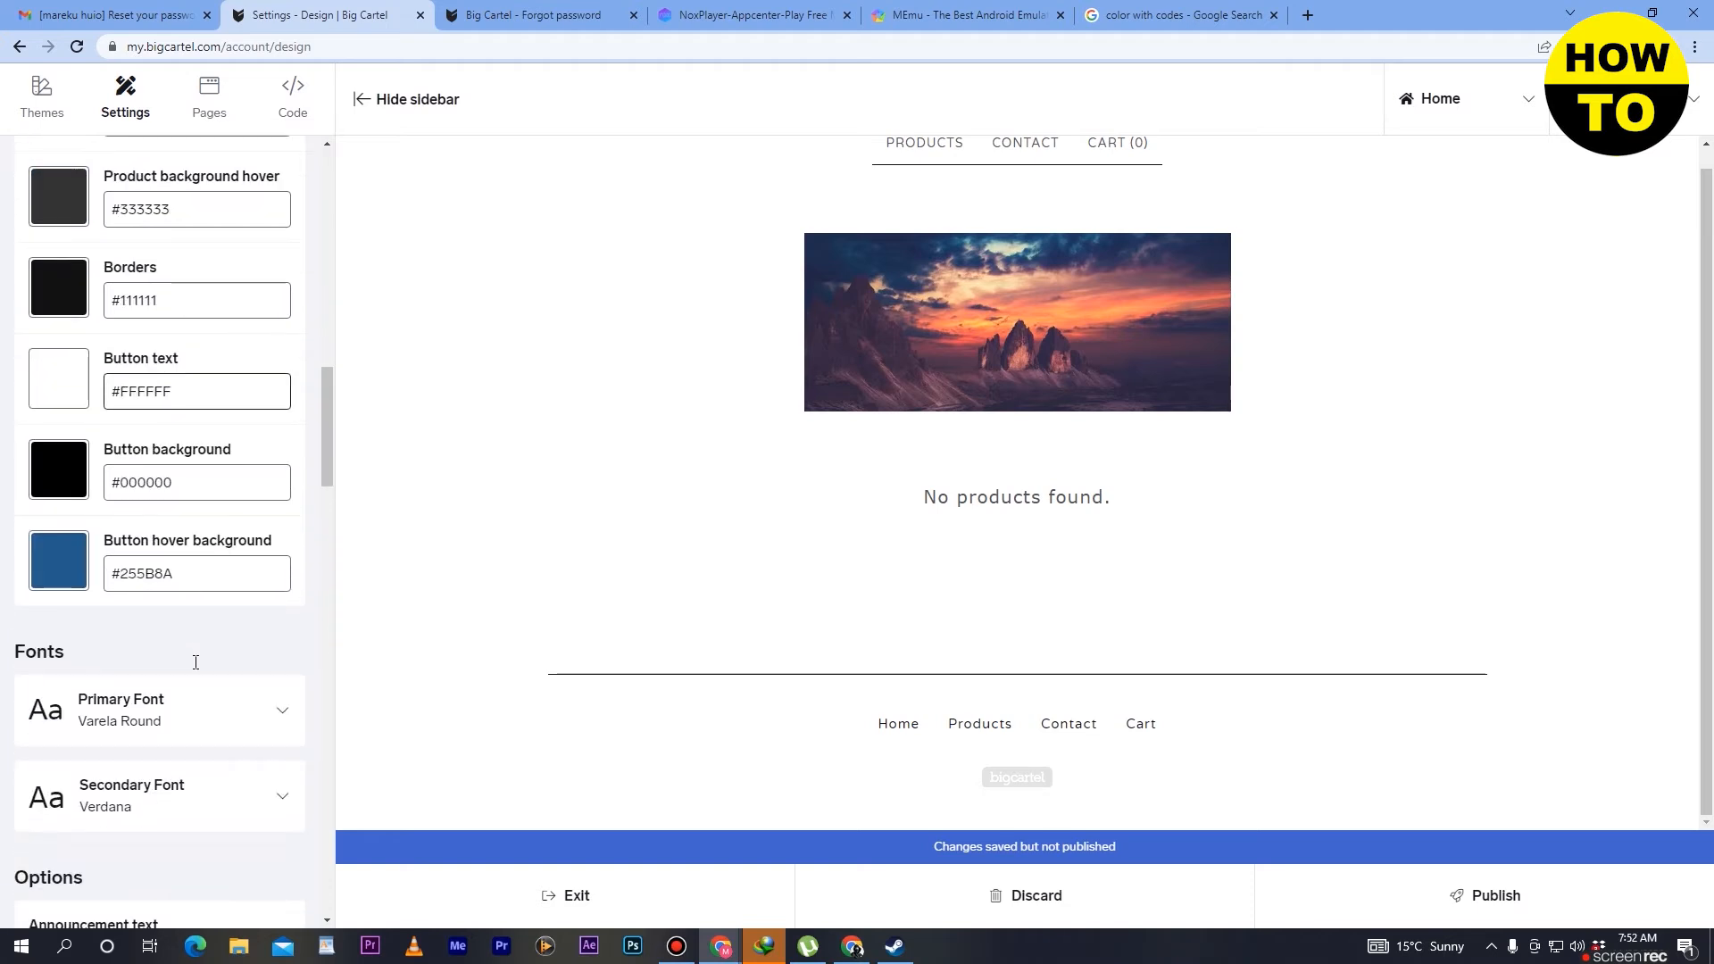
scroll(204, 376, "up", 4)
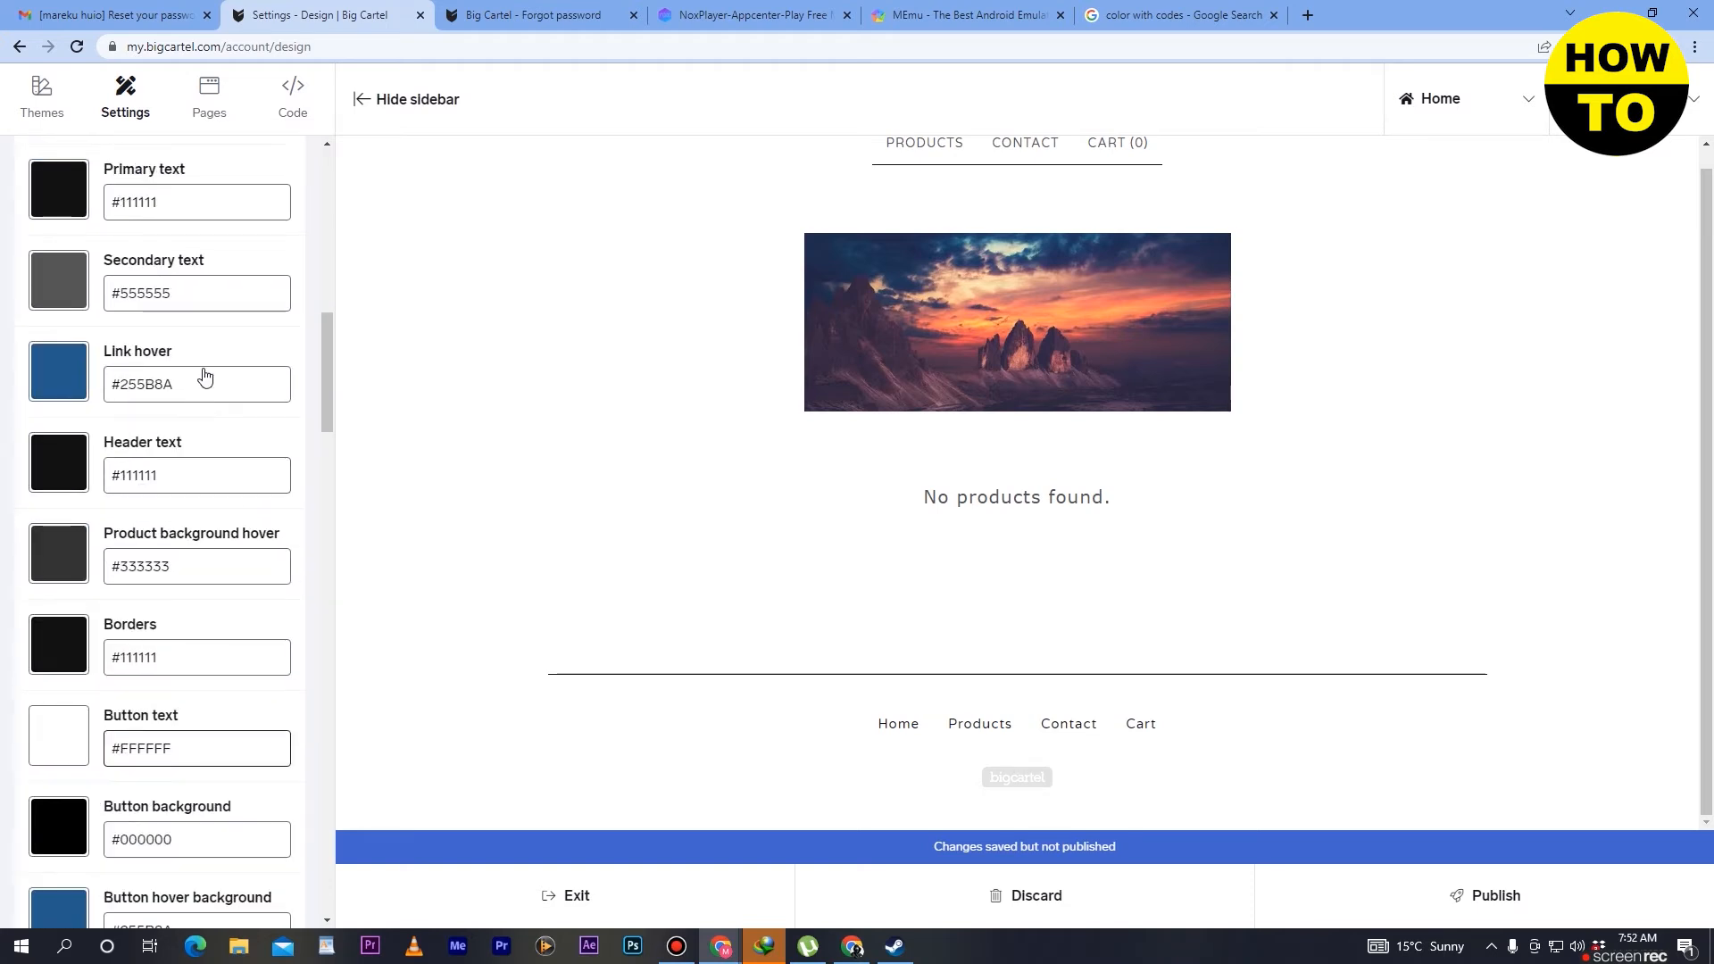
scroll(205, 376, "up", 4)
scroll(205, 375, "down", 11)
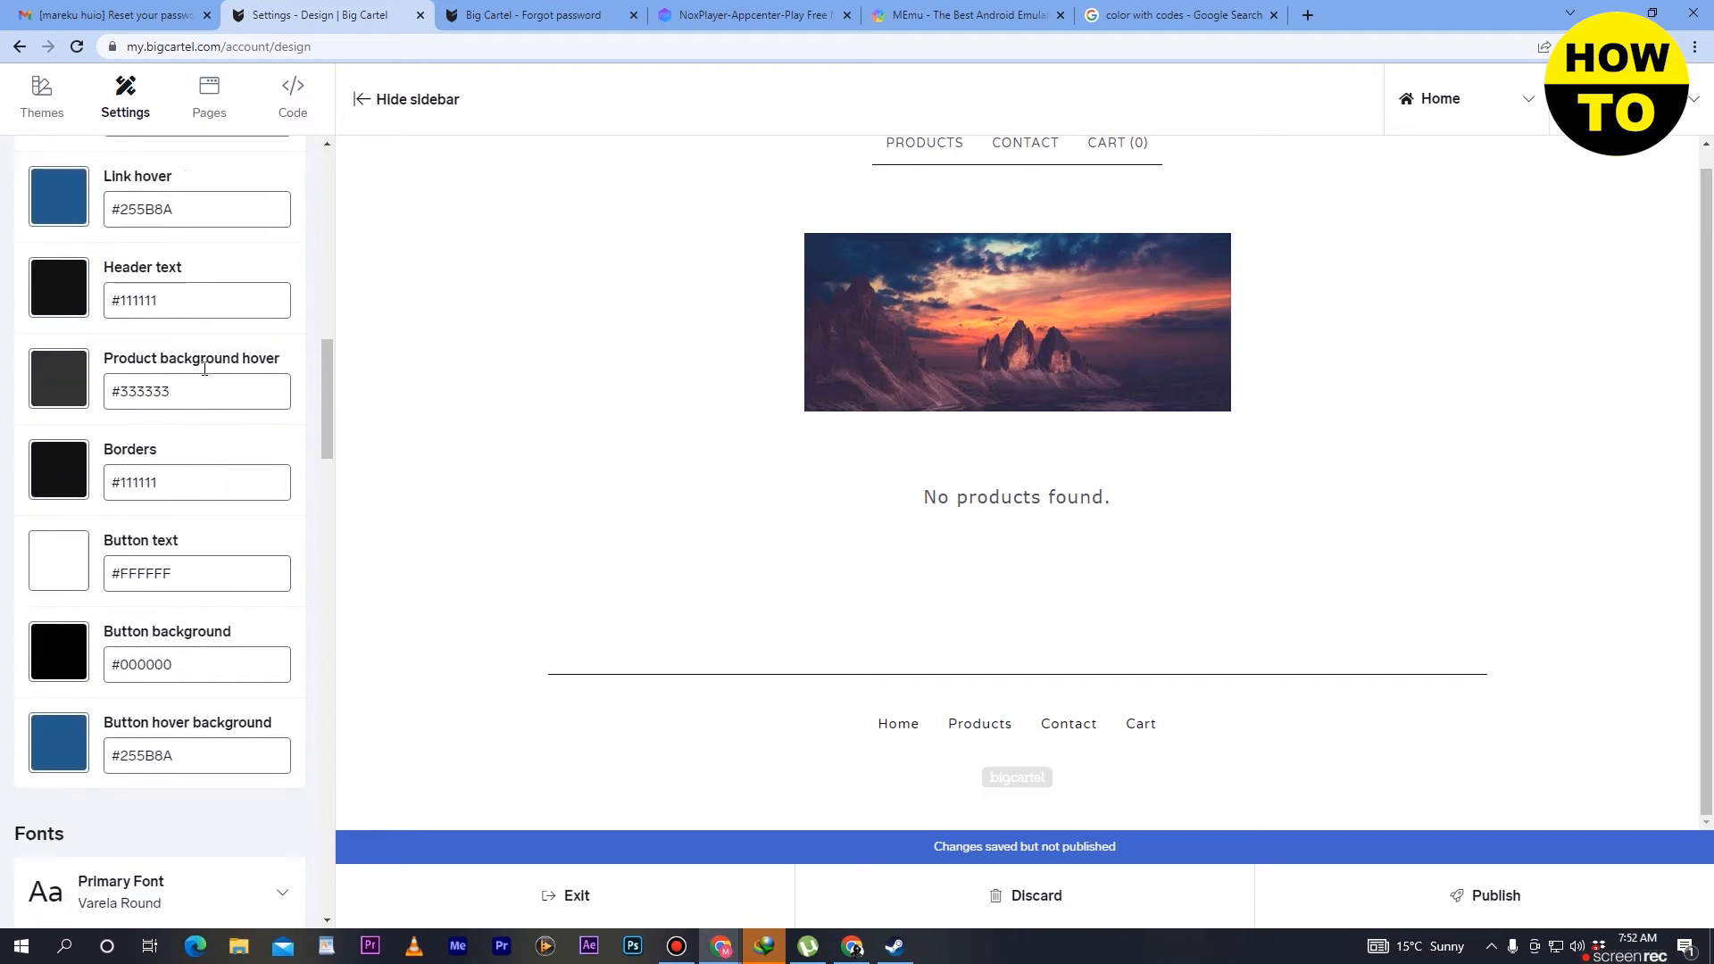
scroll(205, 376, "up", 7)
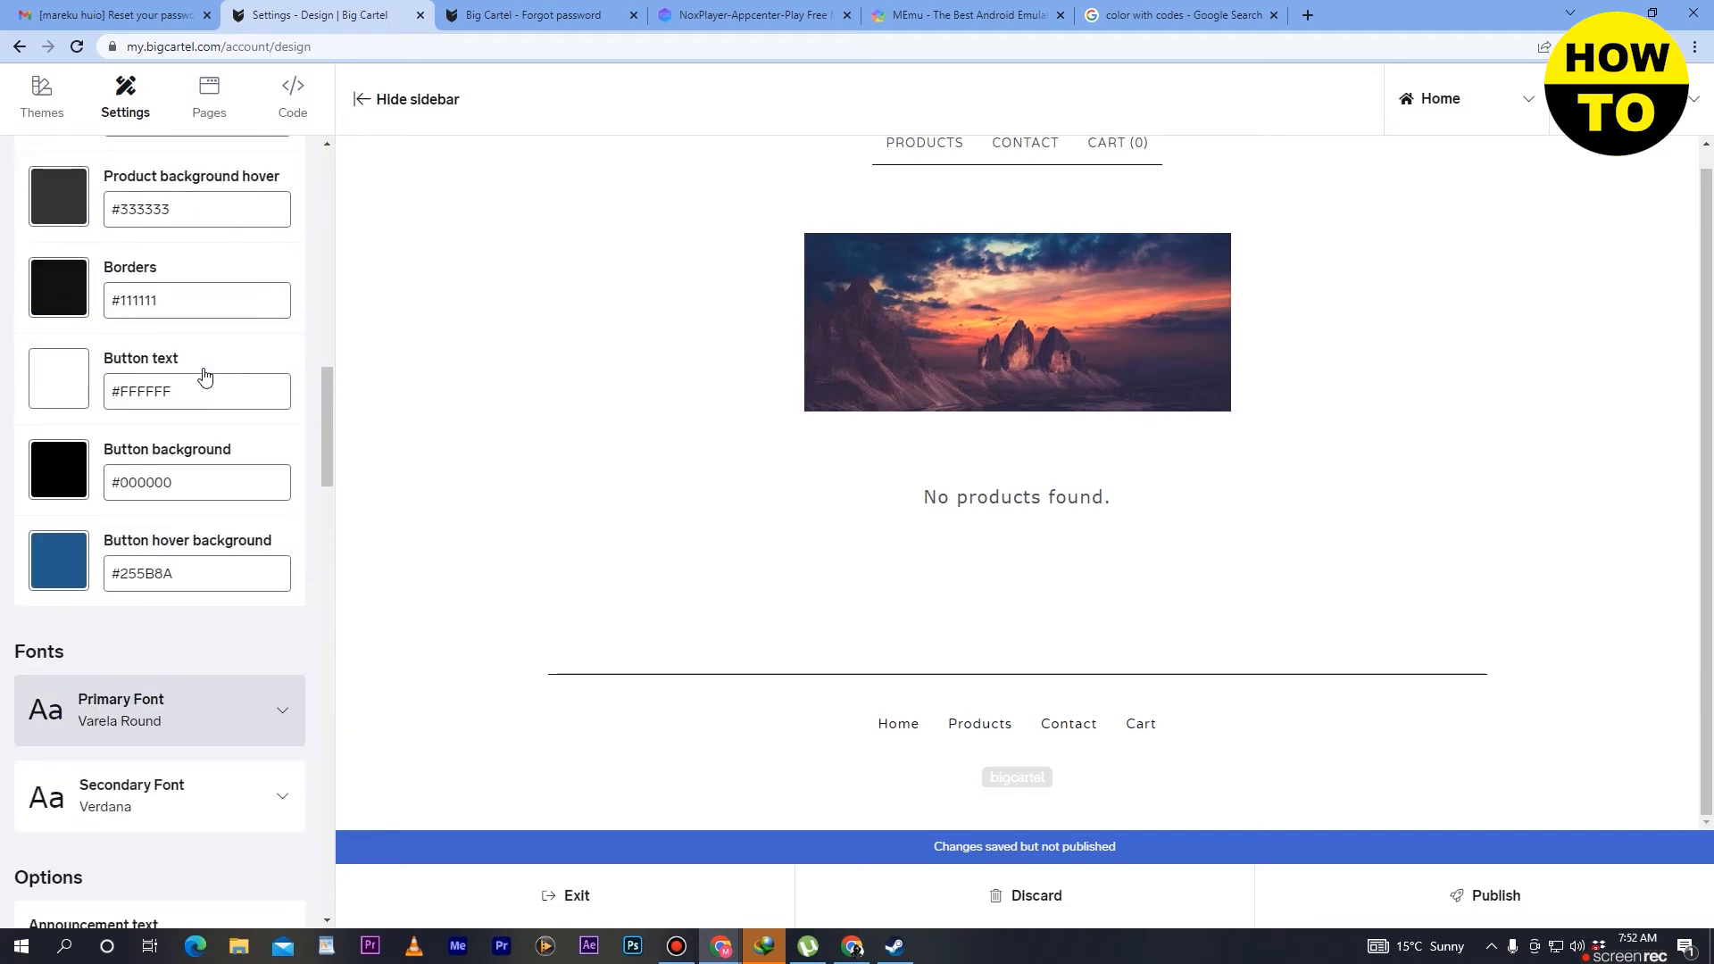
scroll(228, 456, "down", 6)
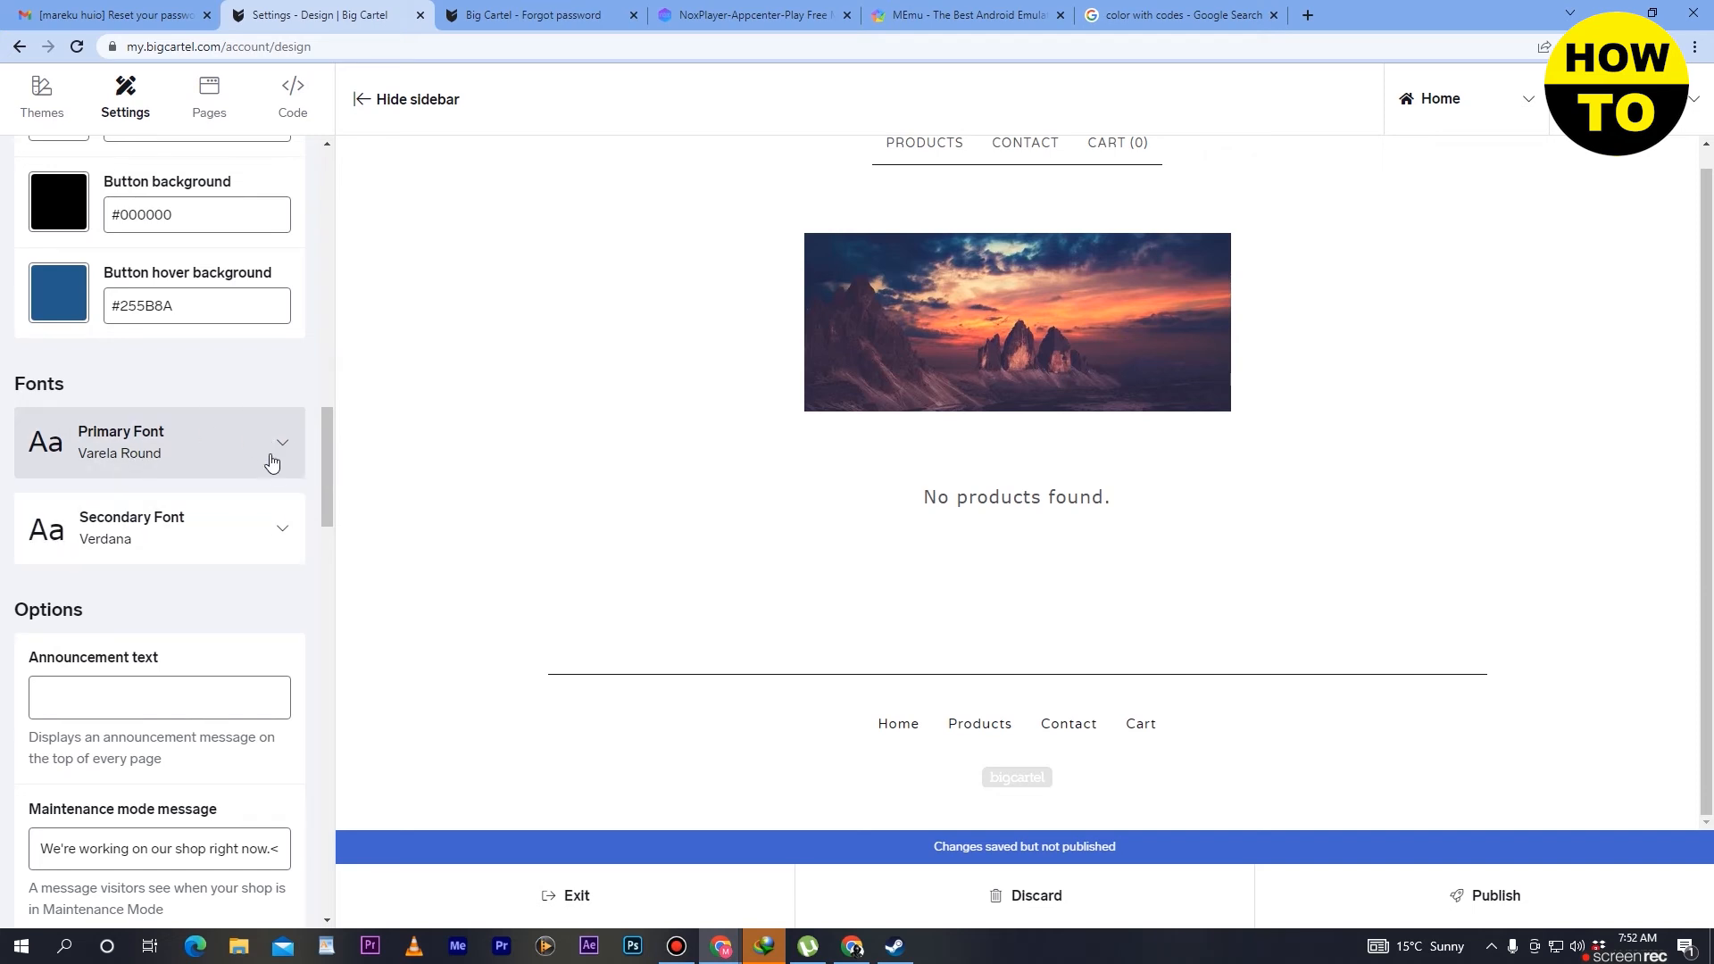
- Browse the fonts offered for the shop's primary font
left_click(273, 462)
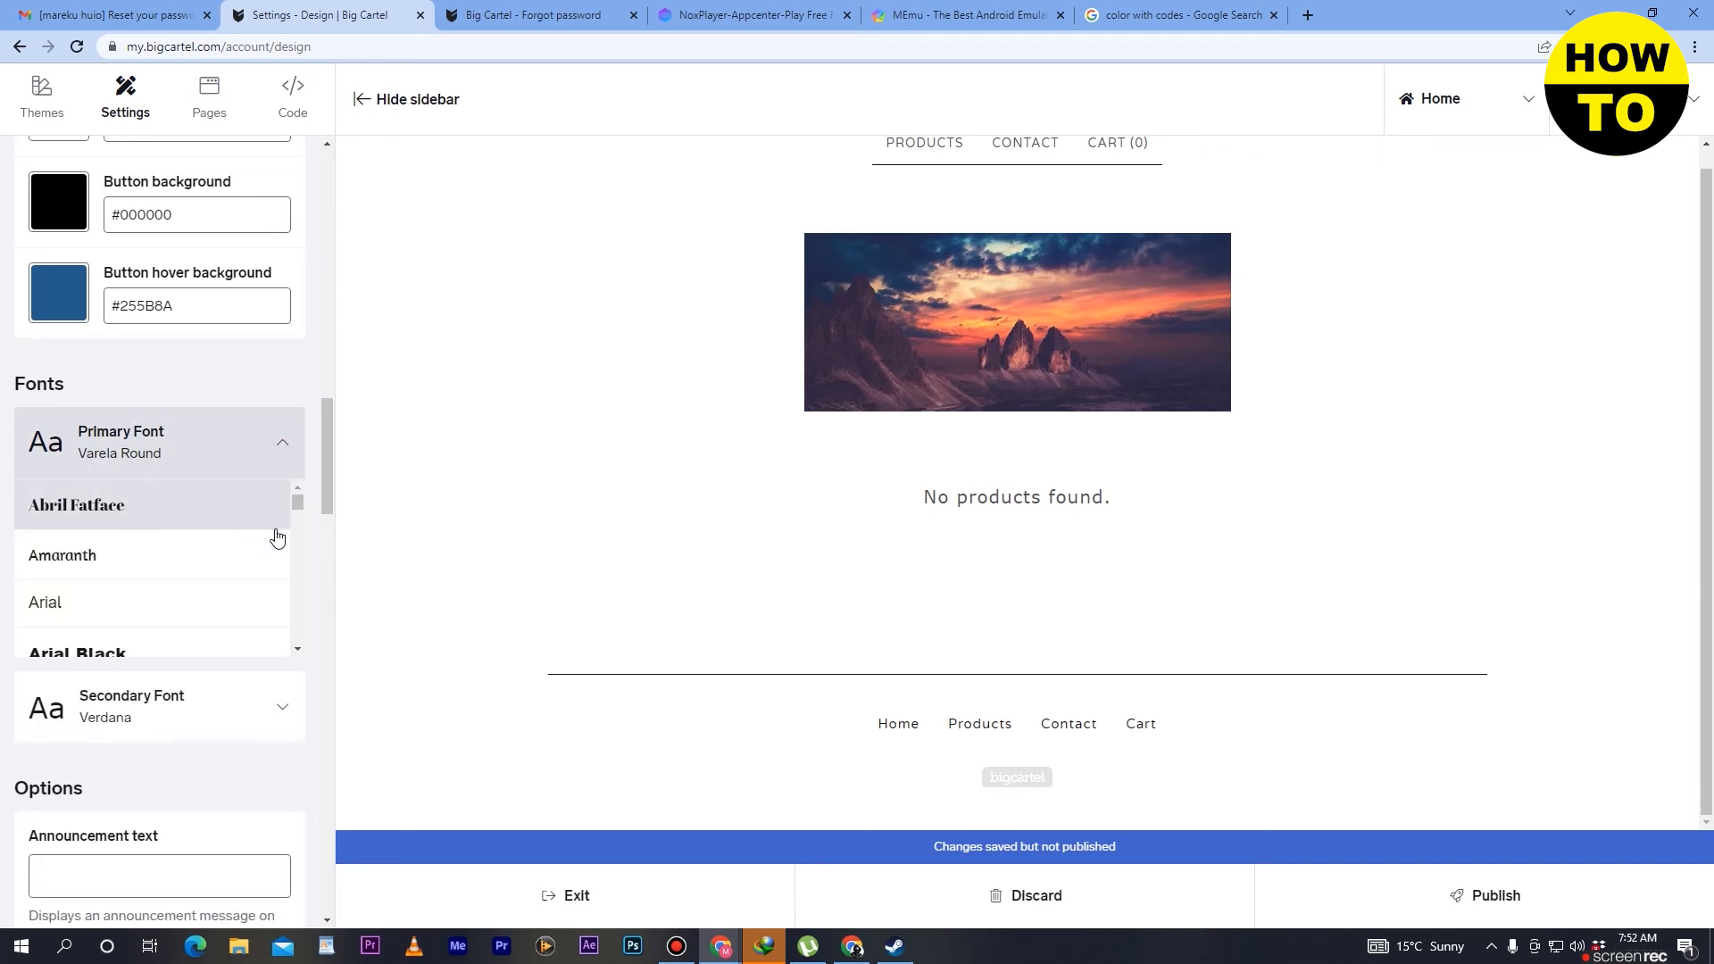
left_click_drag(295, 496, 298, 544)
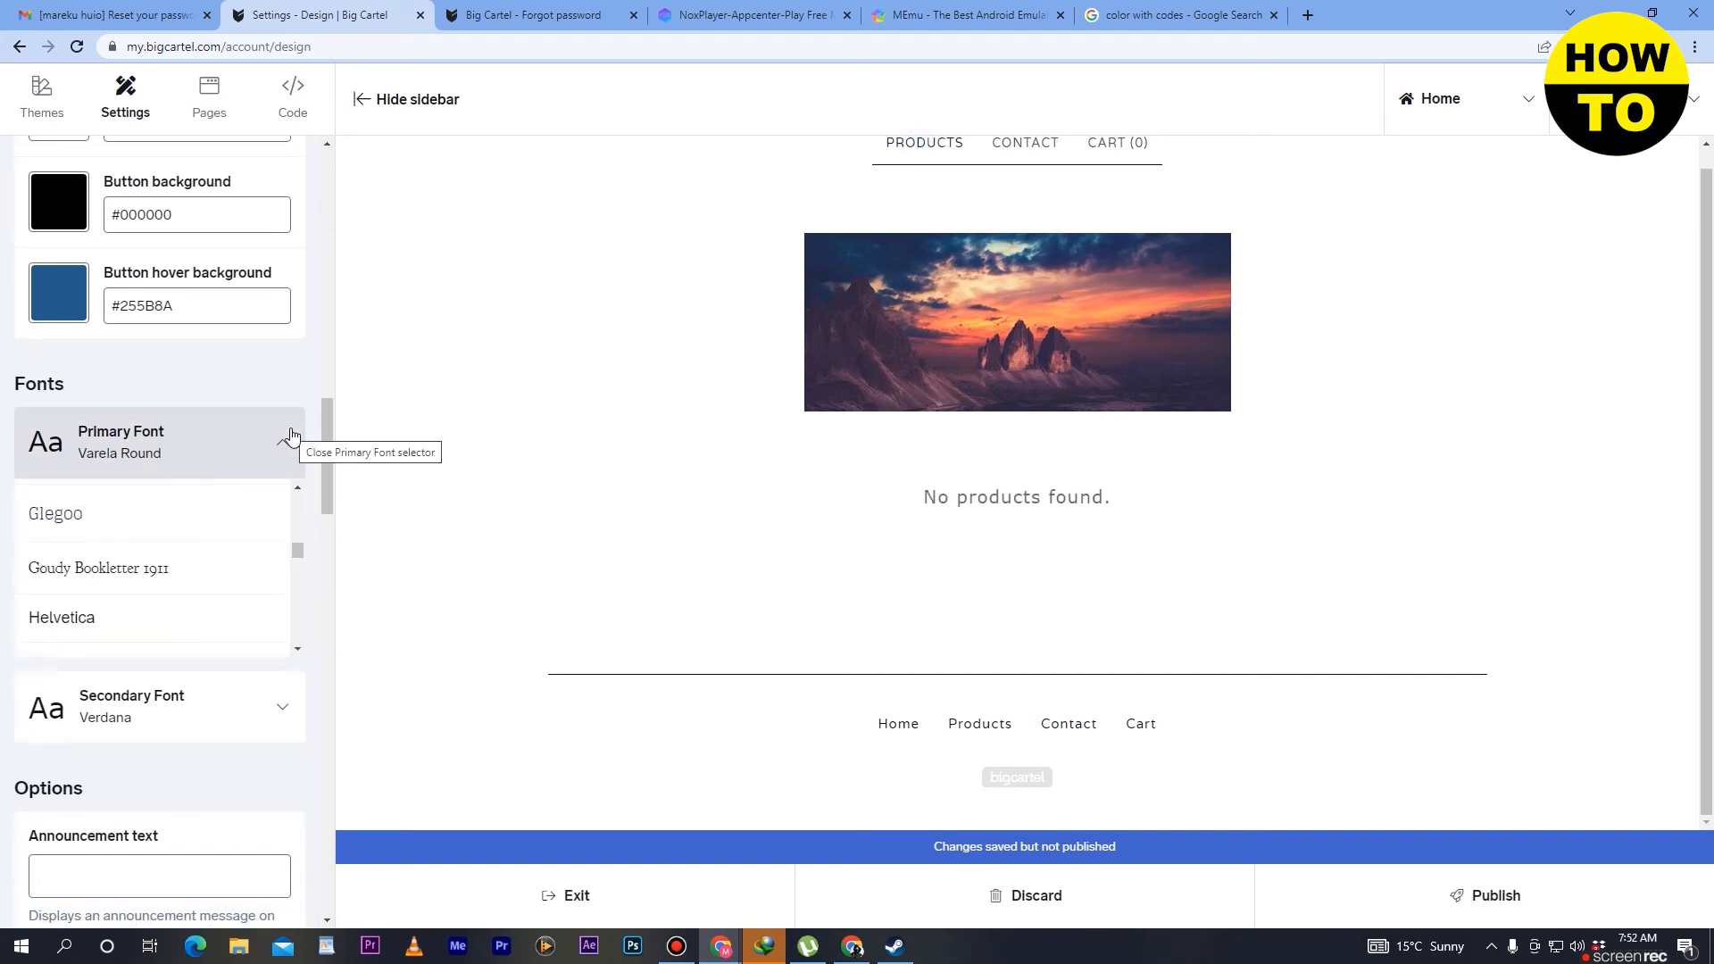
scroll(157, 574, "down", 2)
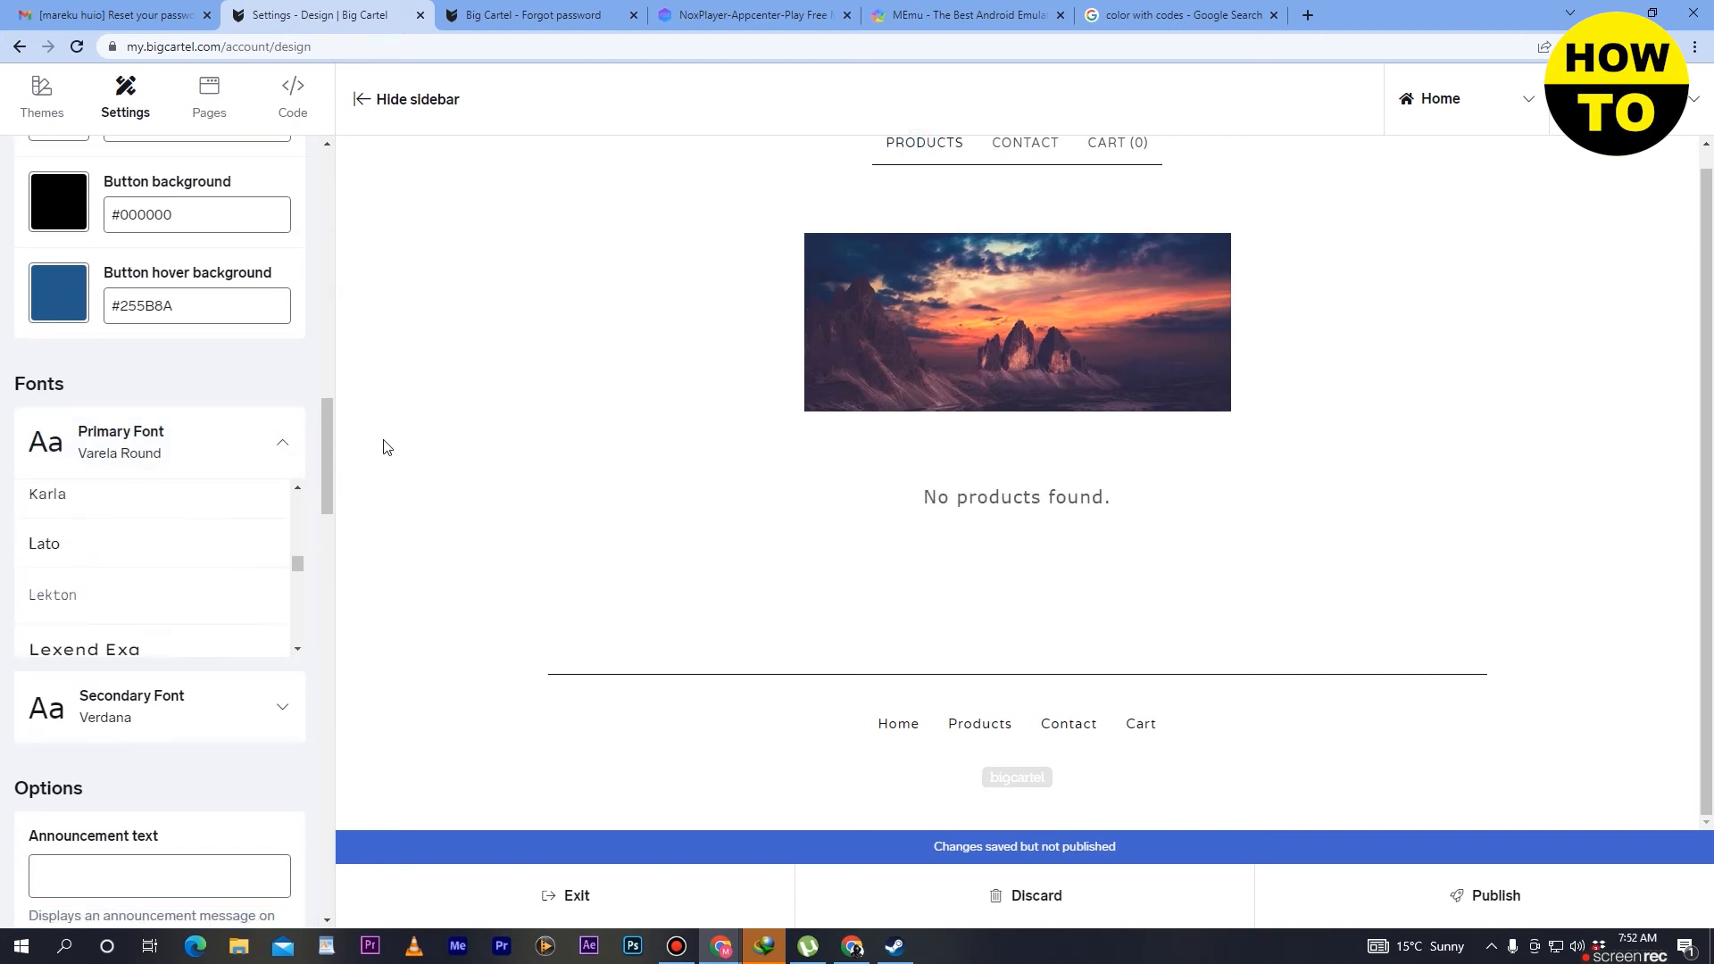
- Browse the fonts offered for the shop's secondary font
left_click_drag(323, 443, 325, 496)
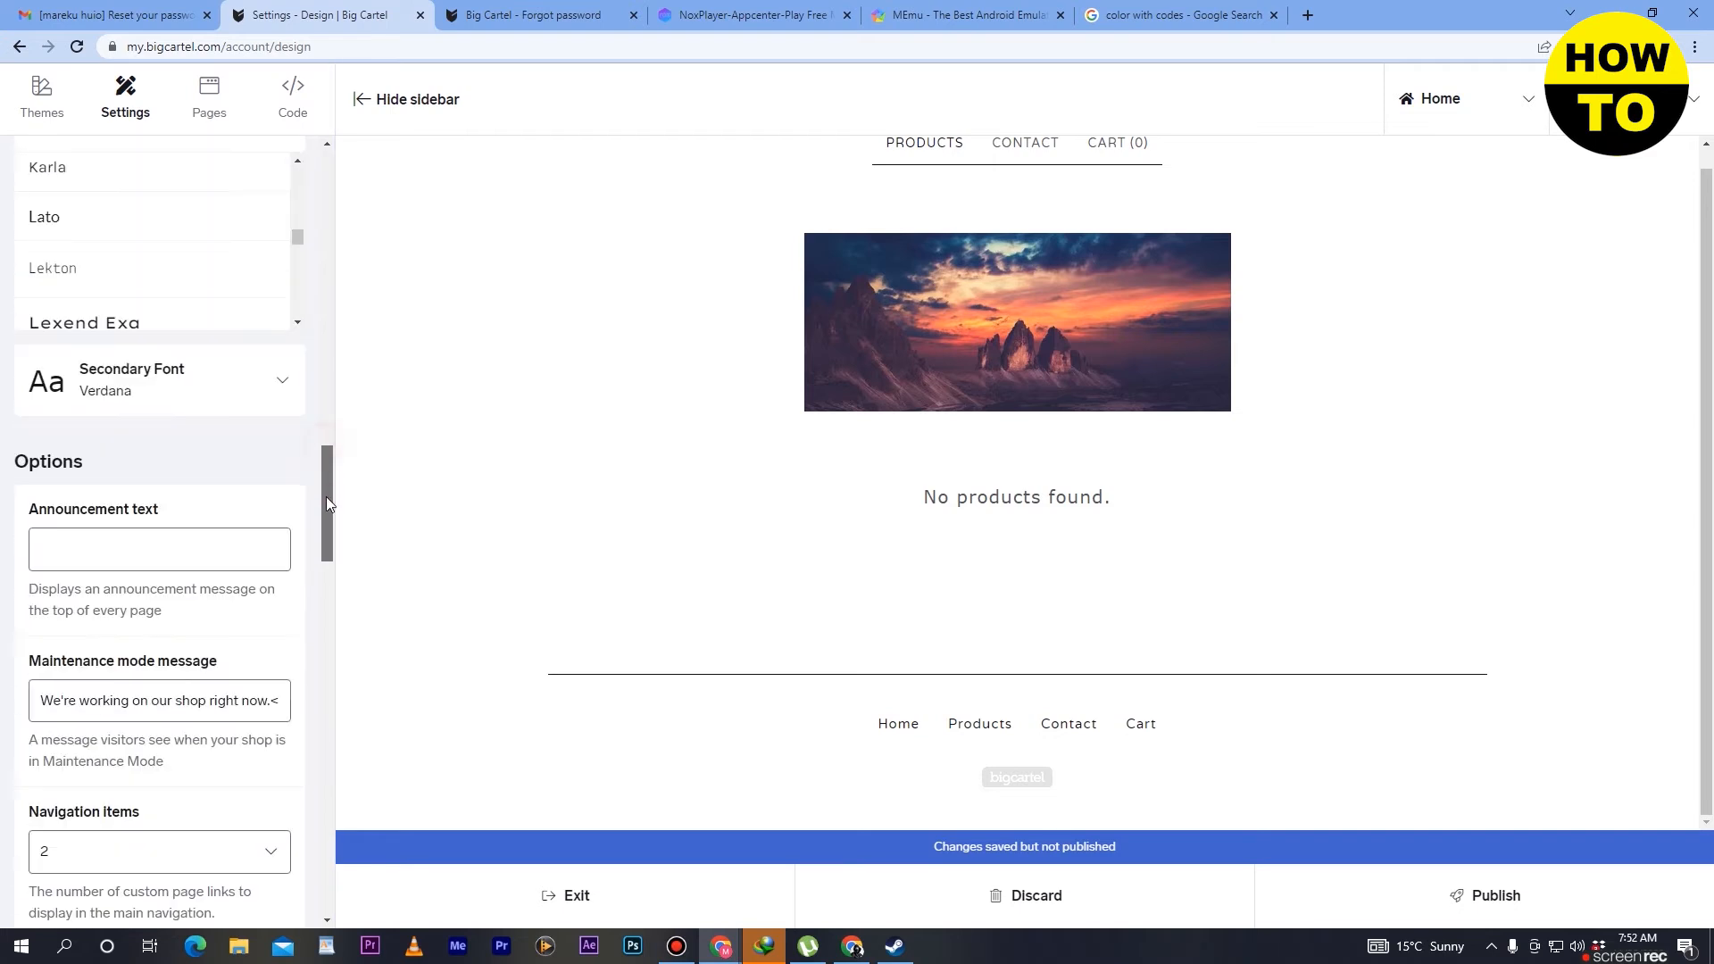
left_click(279, 343)
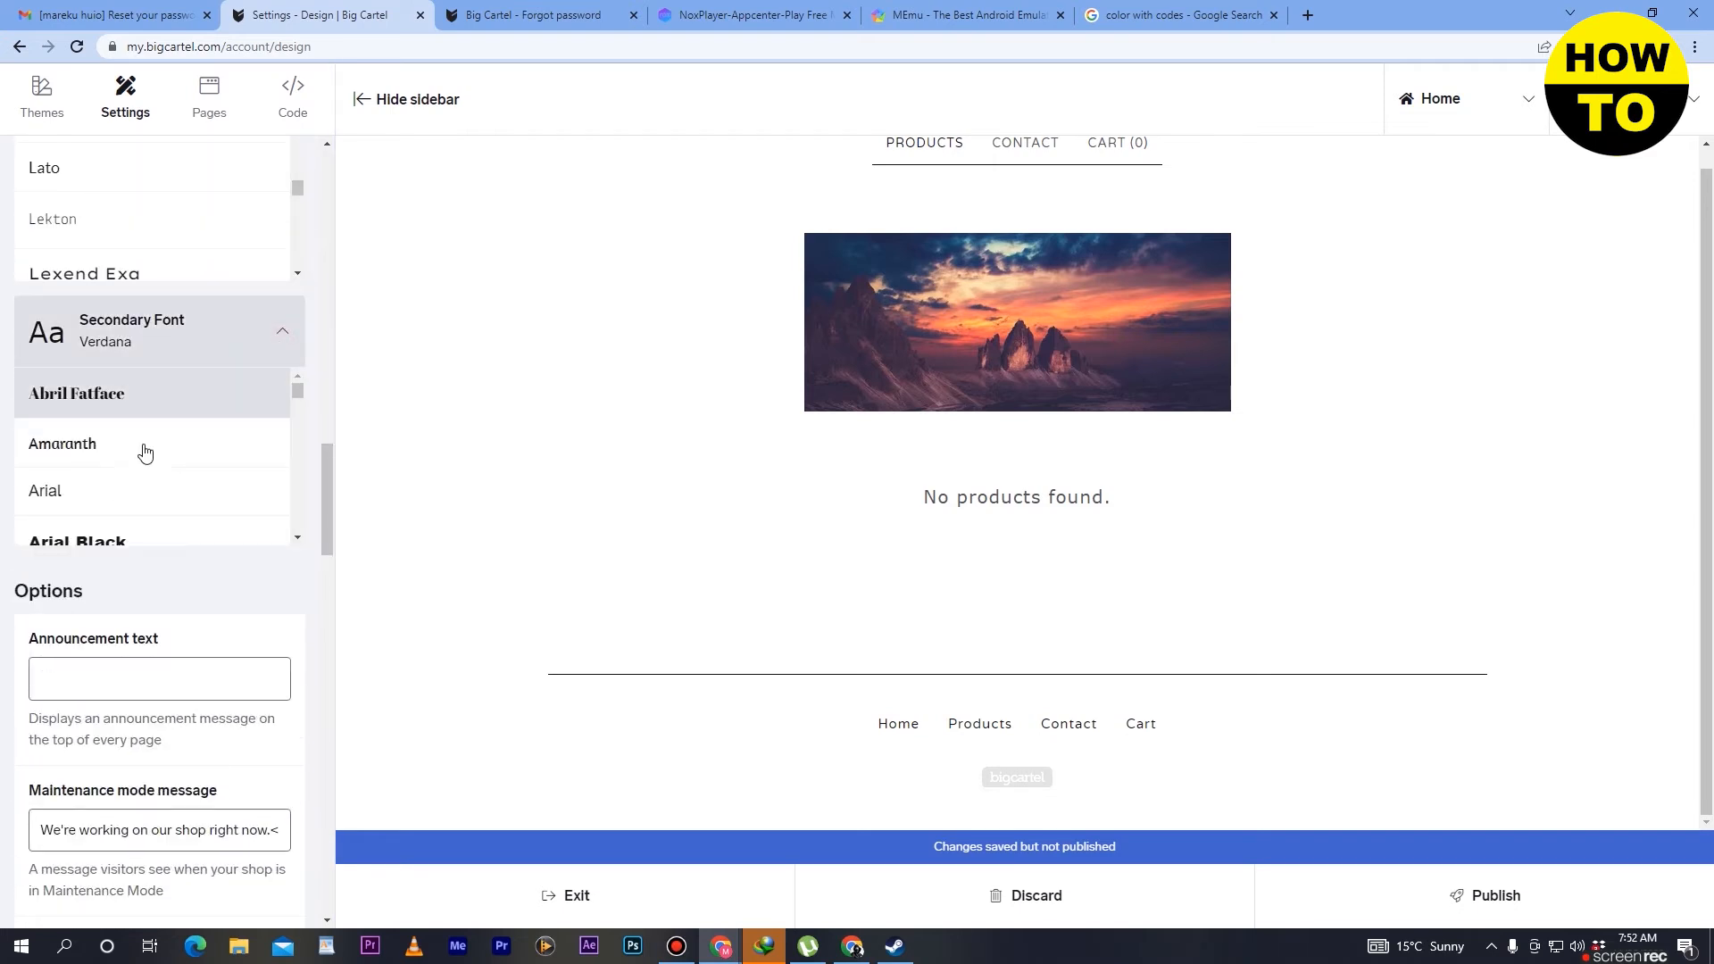
scroll(142, 455, "down", 3)
scroll(141, 464, "down", 6)
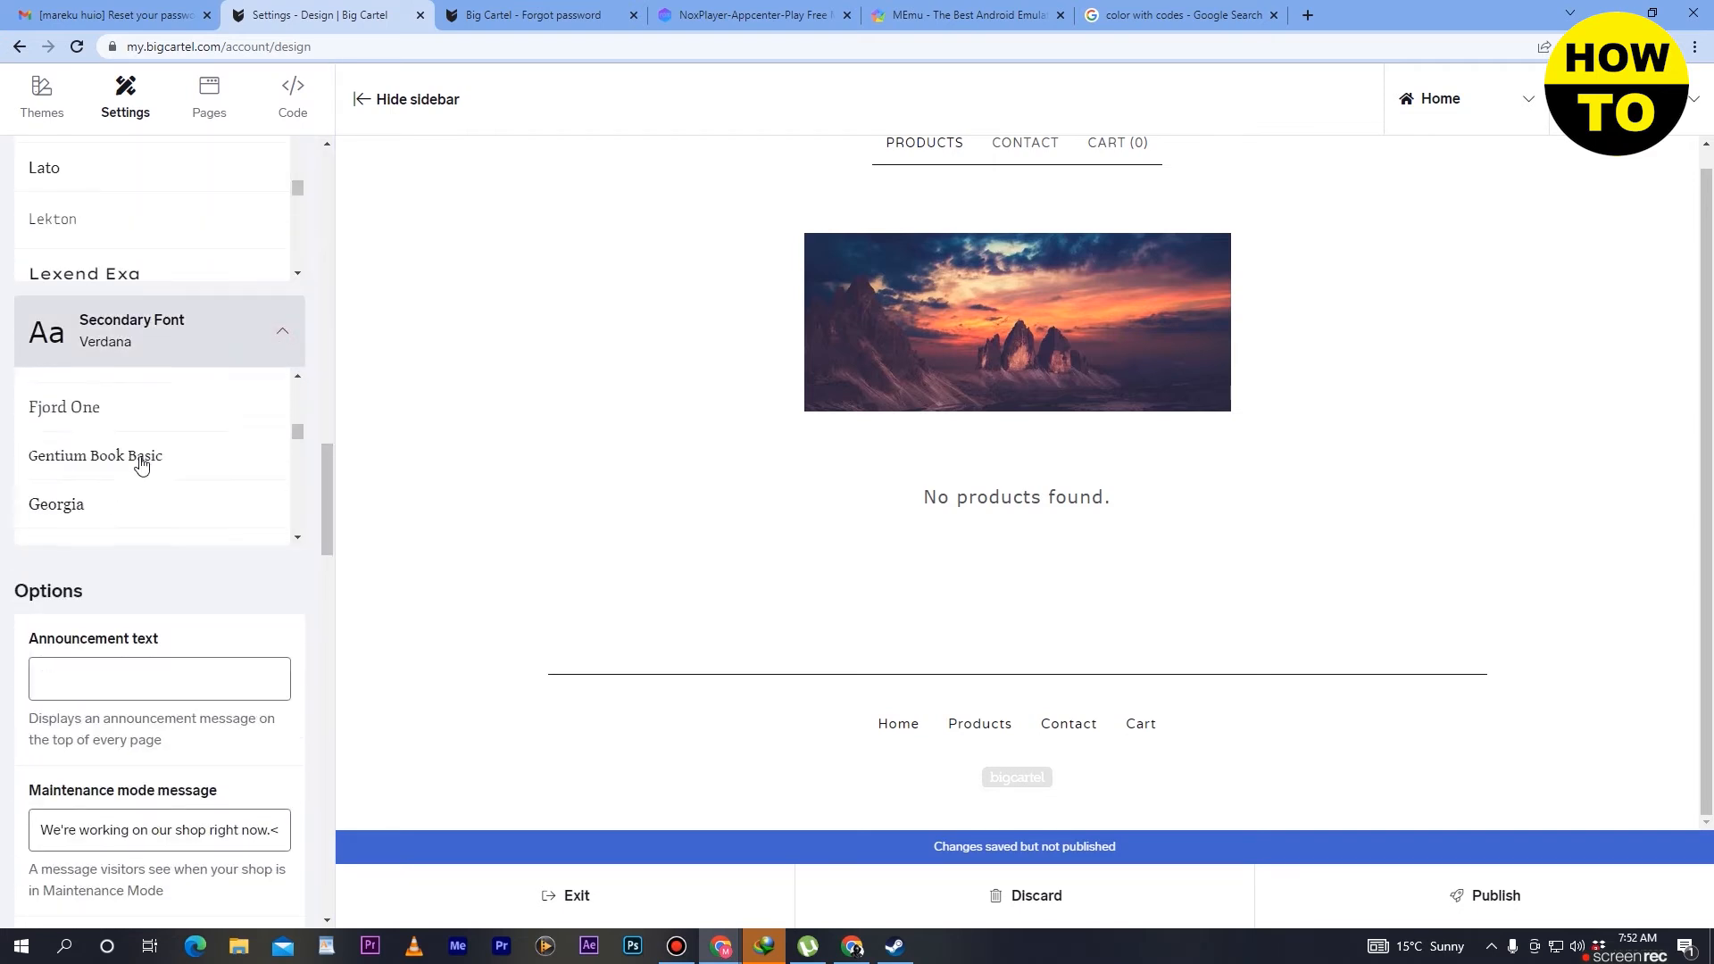
scroll(141, 464, "down", 10)
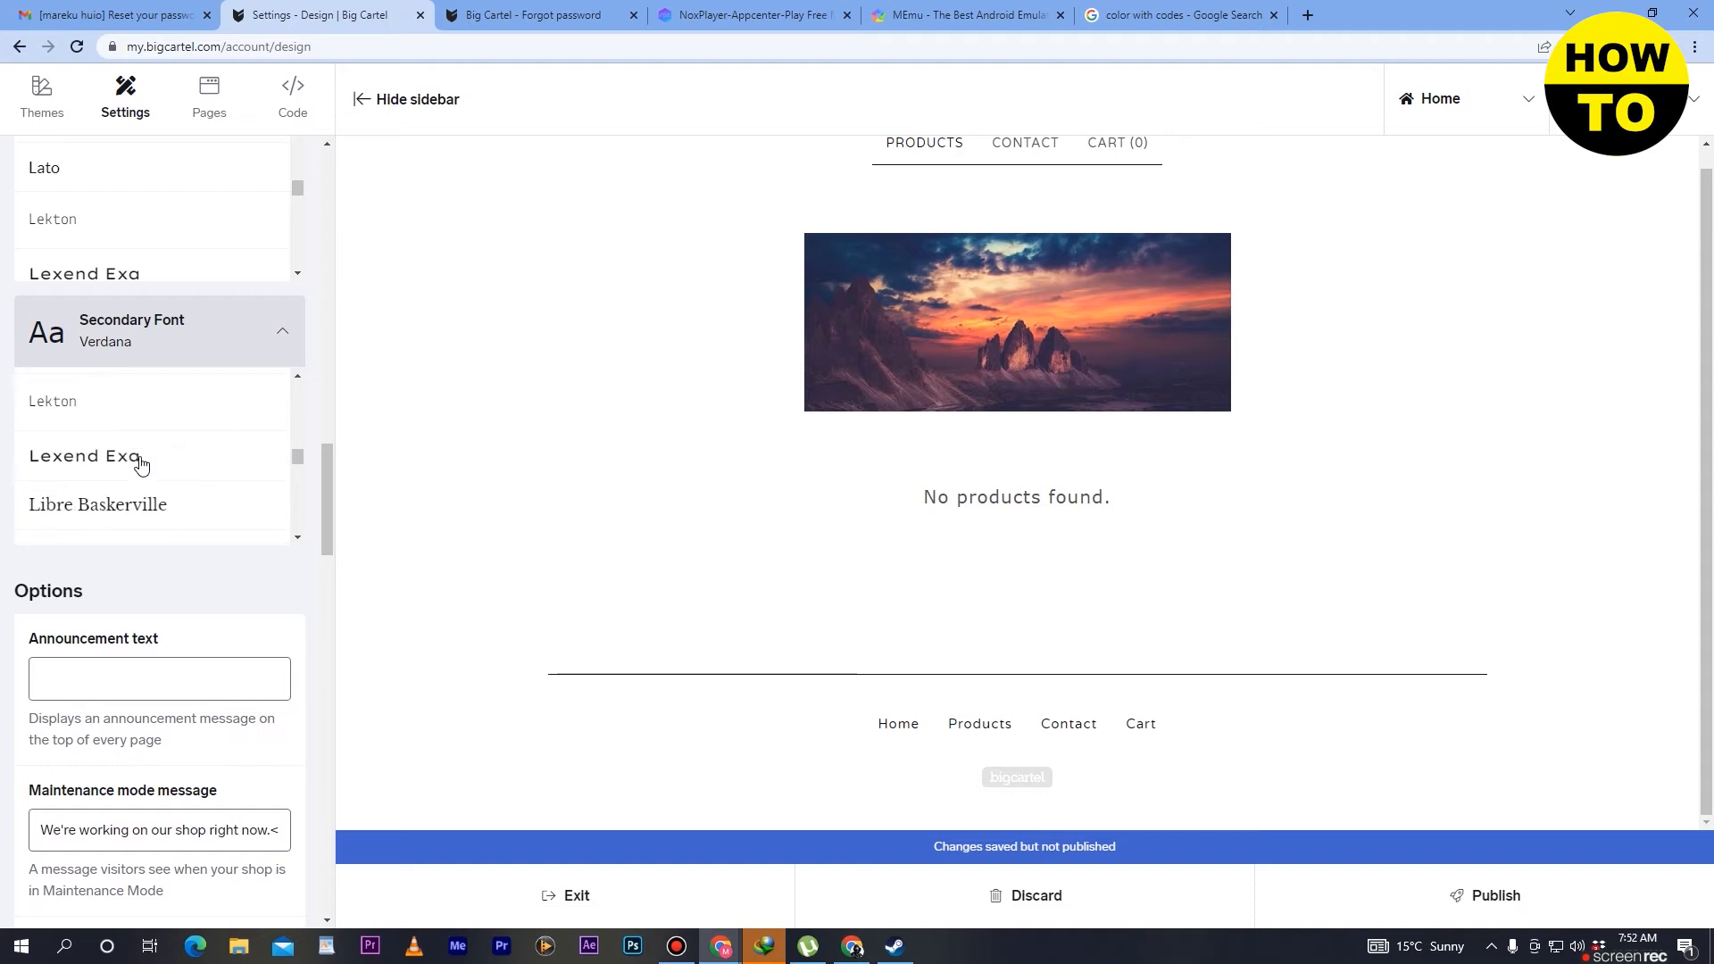
scroll(141, 464, "down", 12)
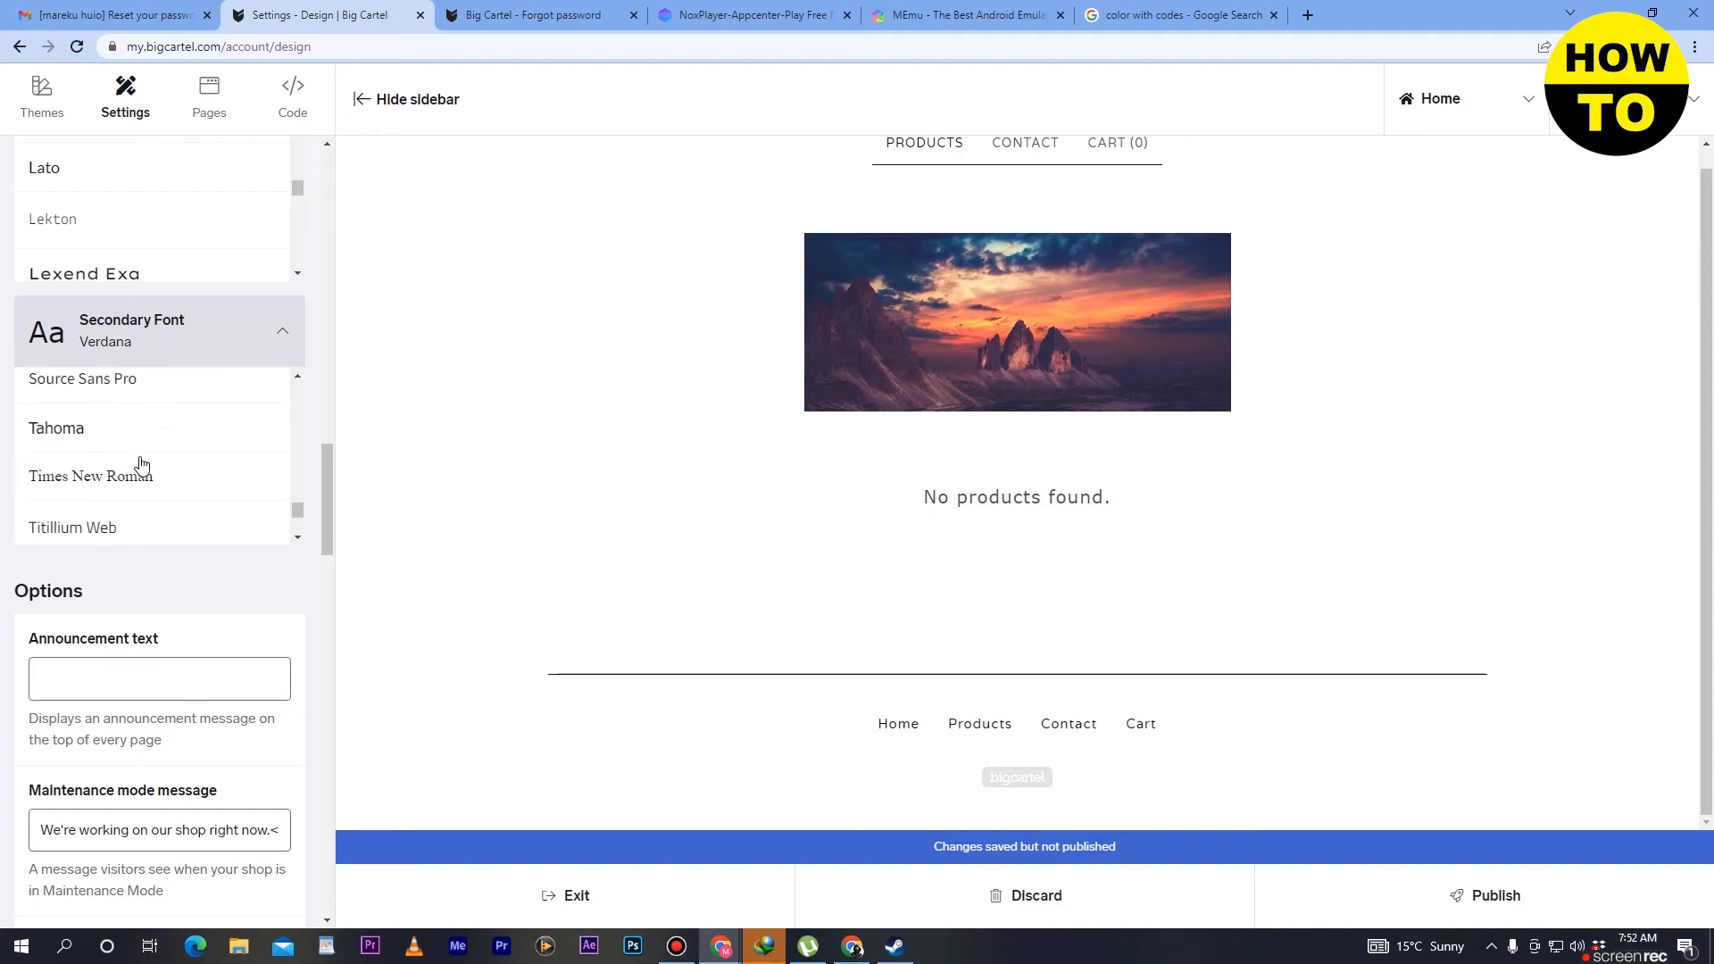
scroll(141, 464, "up", 20)
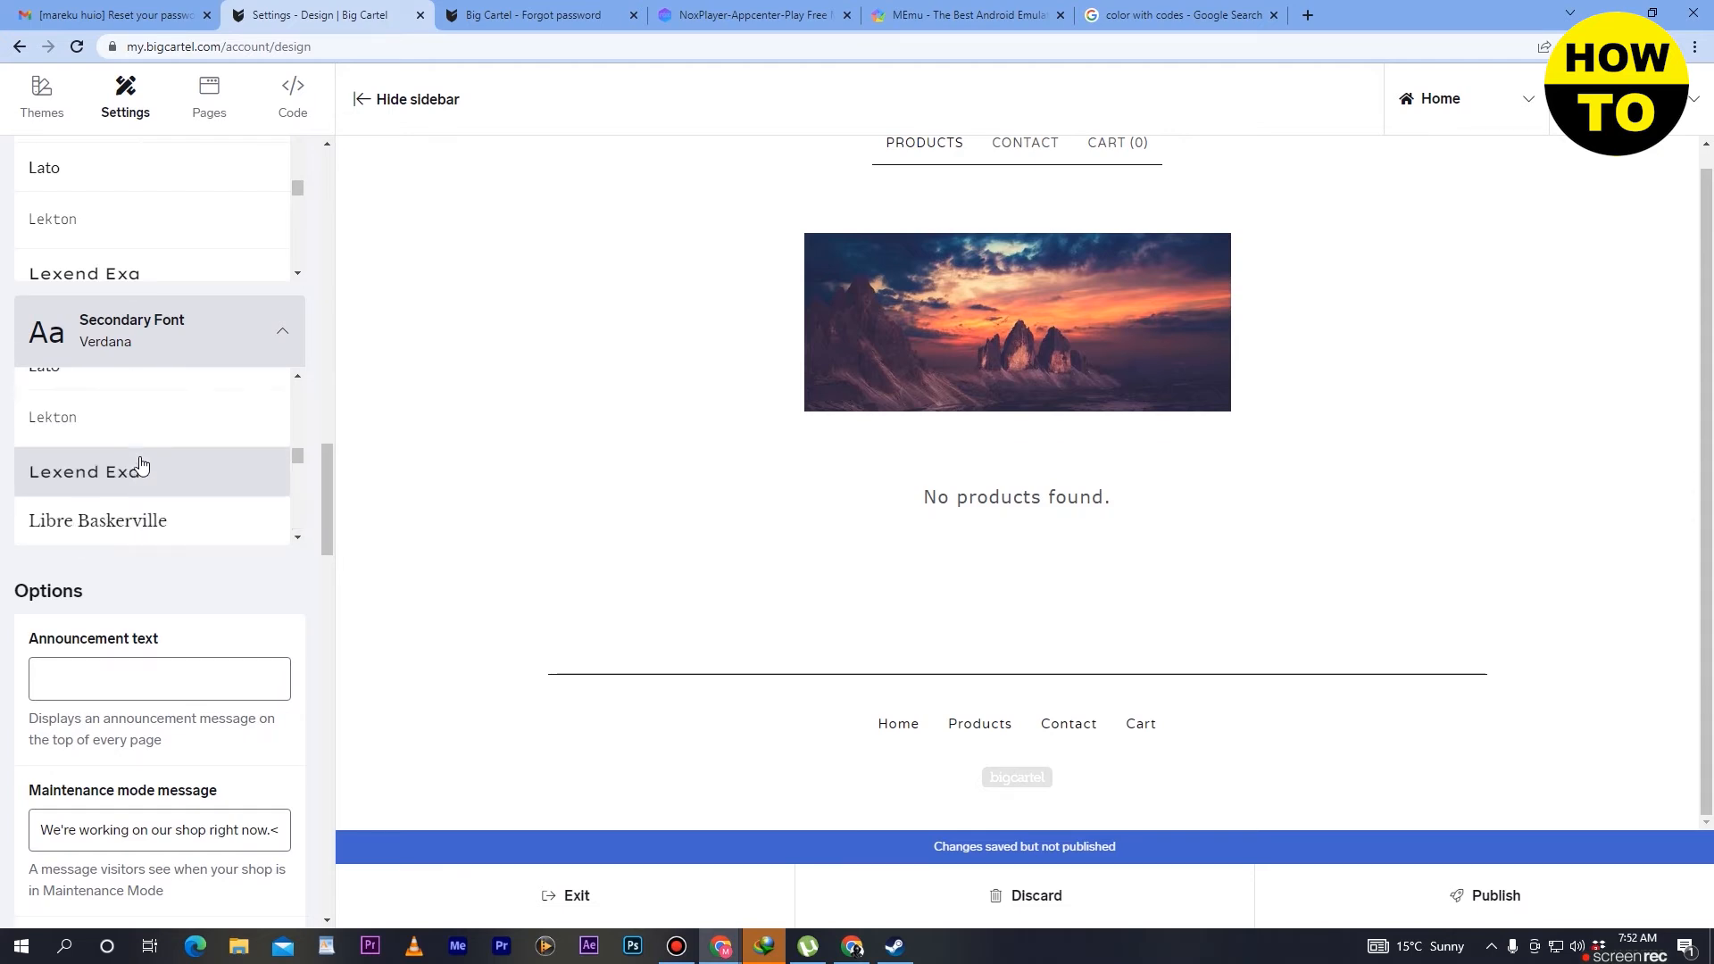
scroll(250, 534, "down", 3)
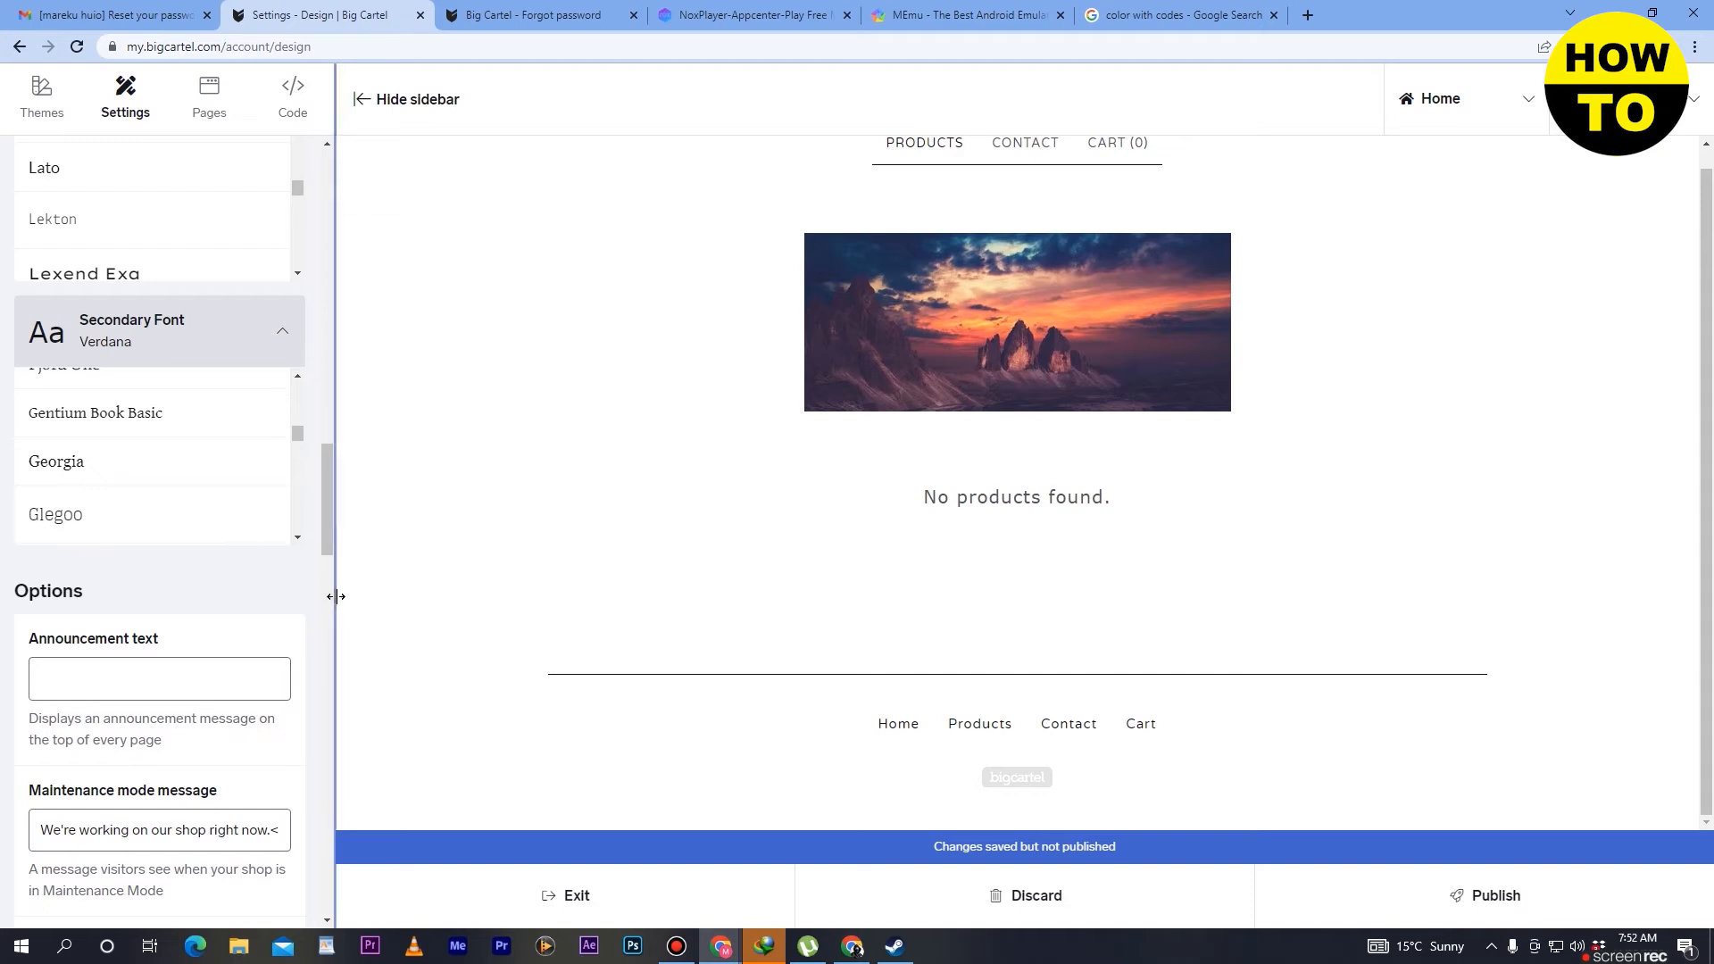
- Enter "jhkjhkjhkjh" as the announcement text in the shop's design options
scroll(272, 617, "down", 3)
left_click(172, 399)
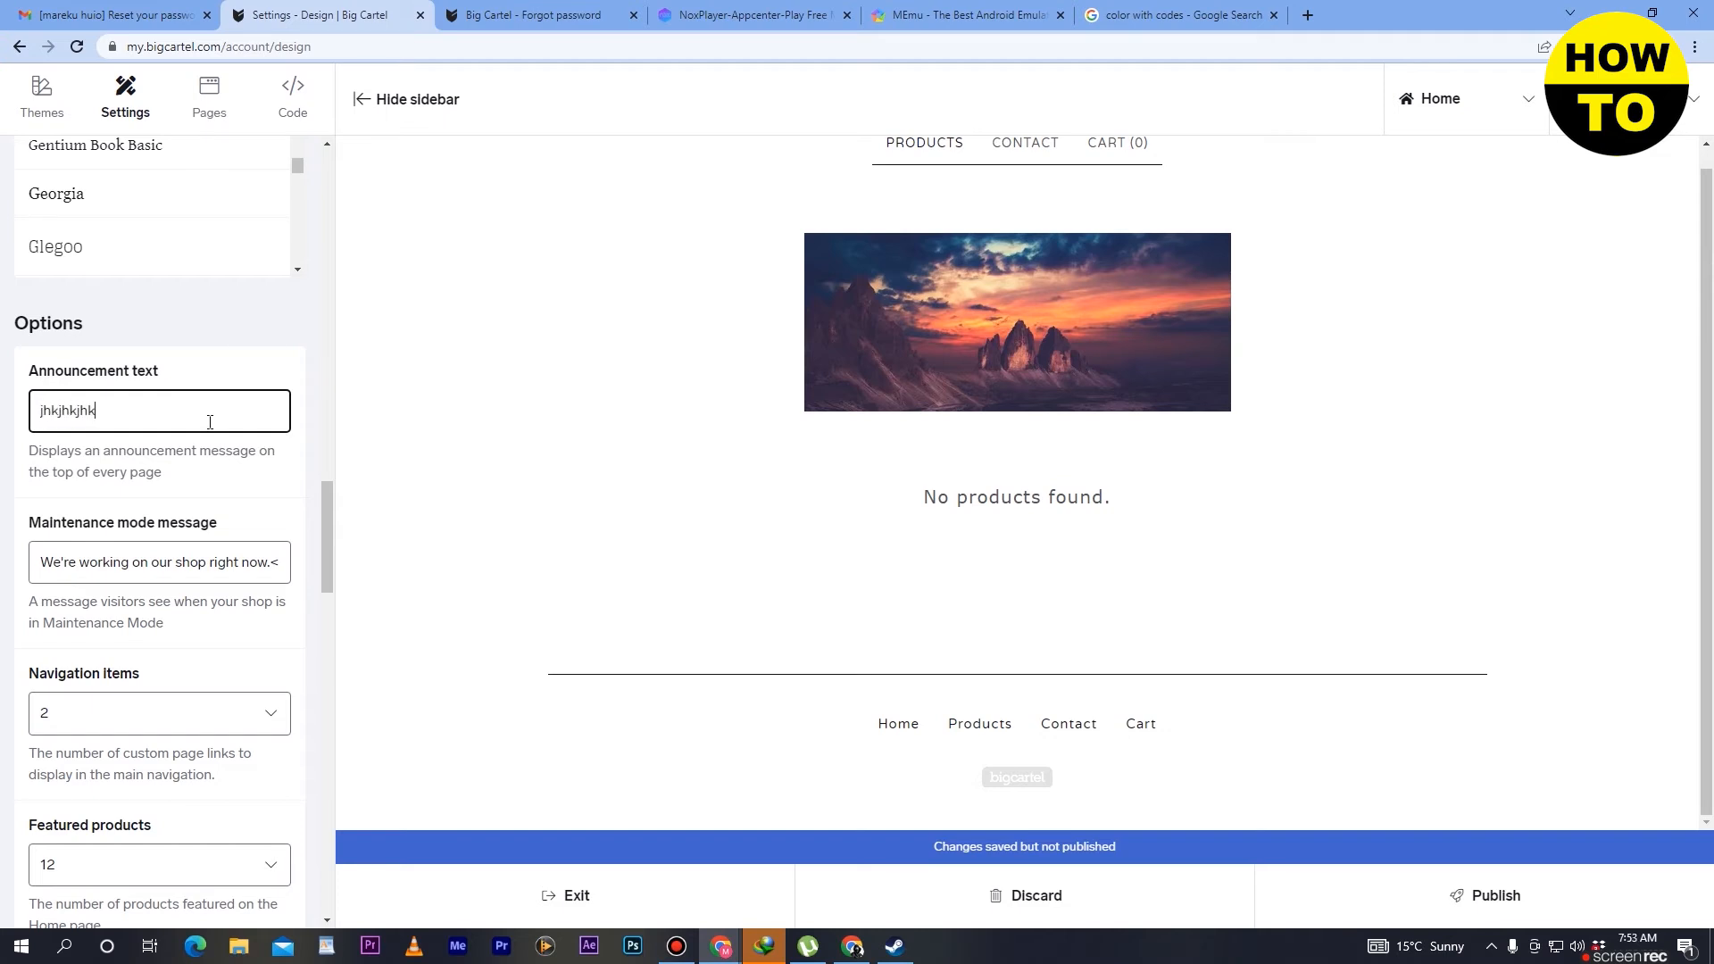
left_click(464, 447)
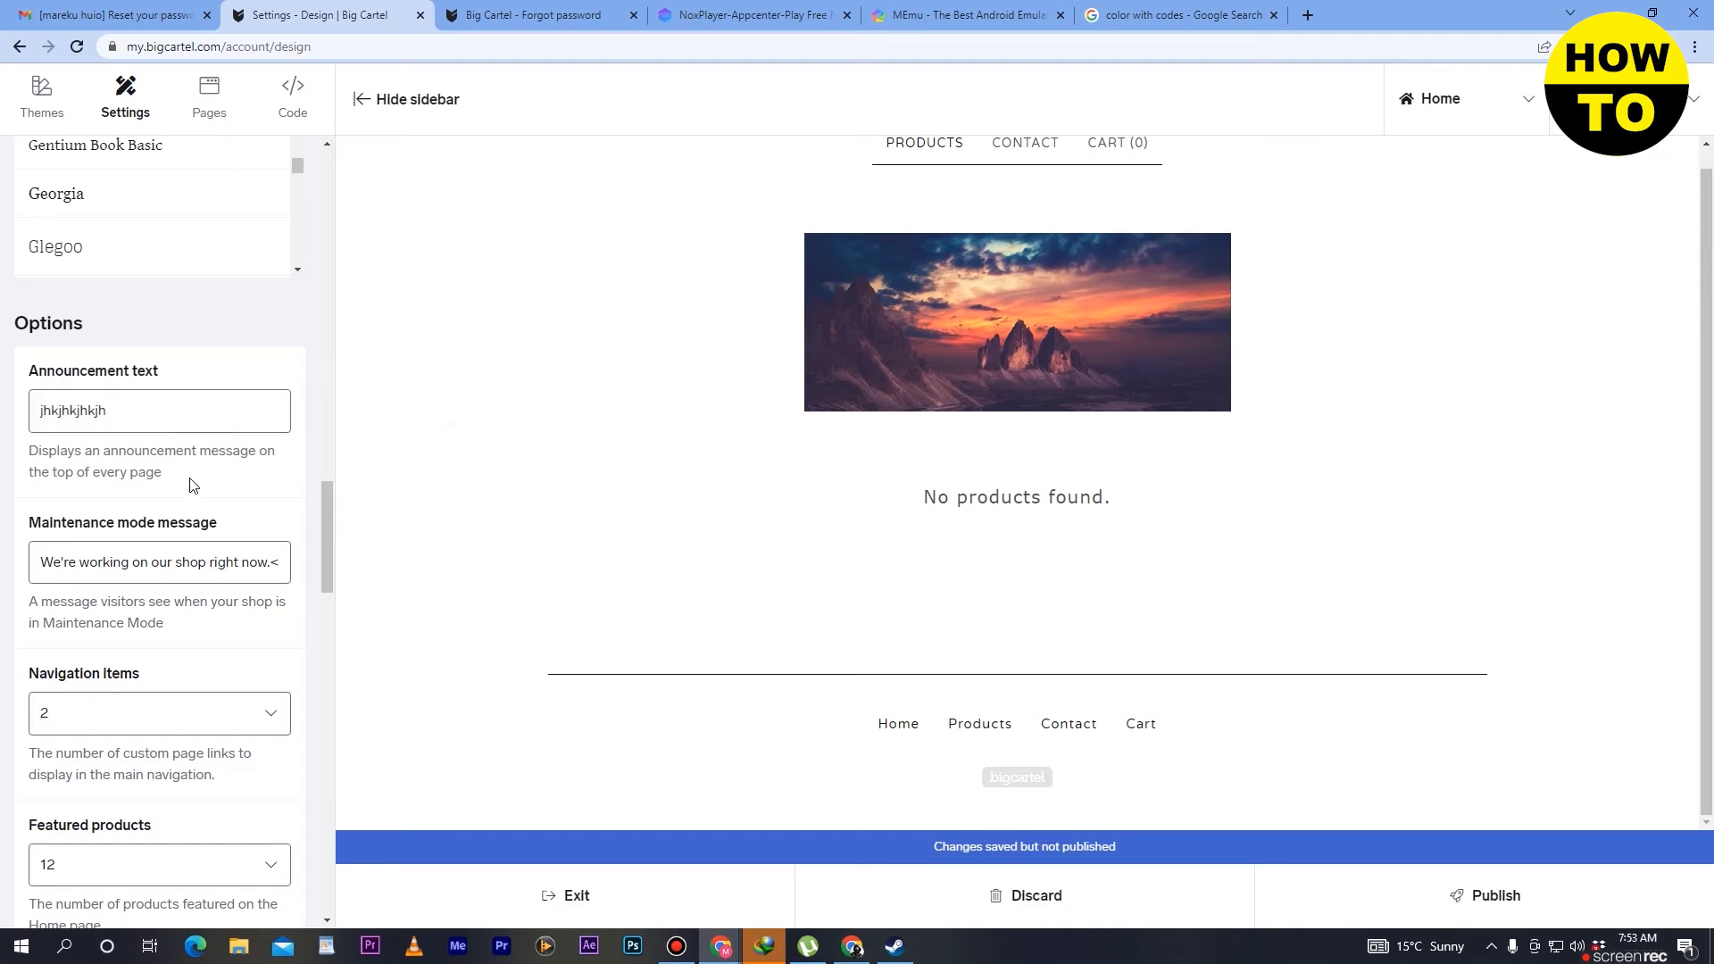
- Examine the choices for the number of navigation items and featured products in the shop's design options
scroll(198, 558, "down", 1)
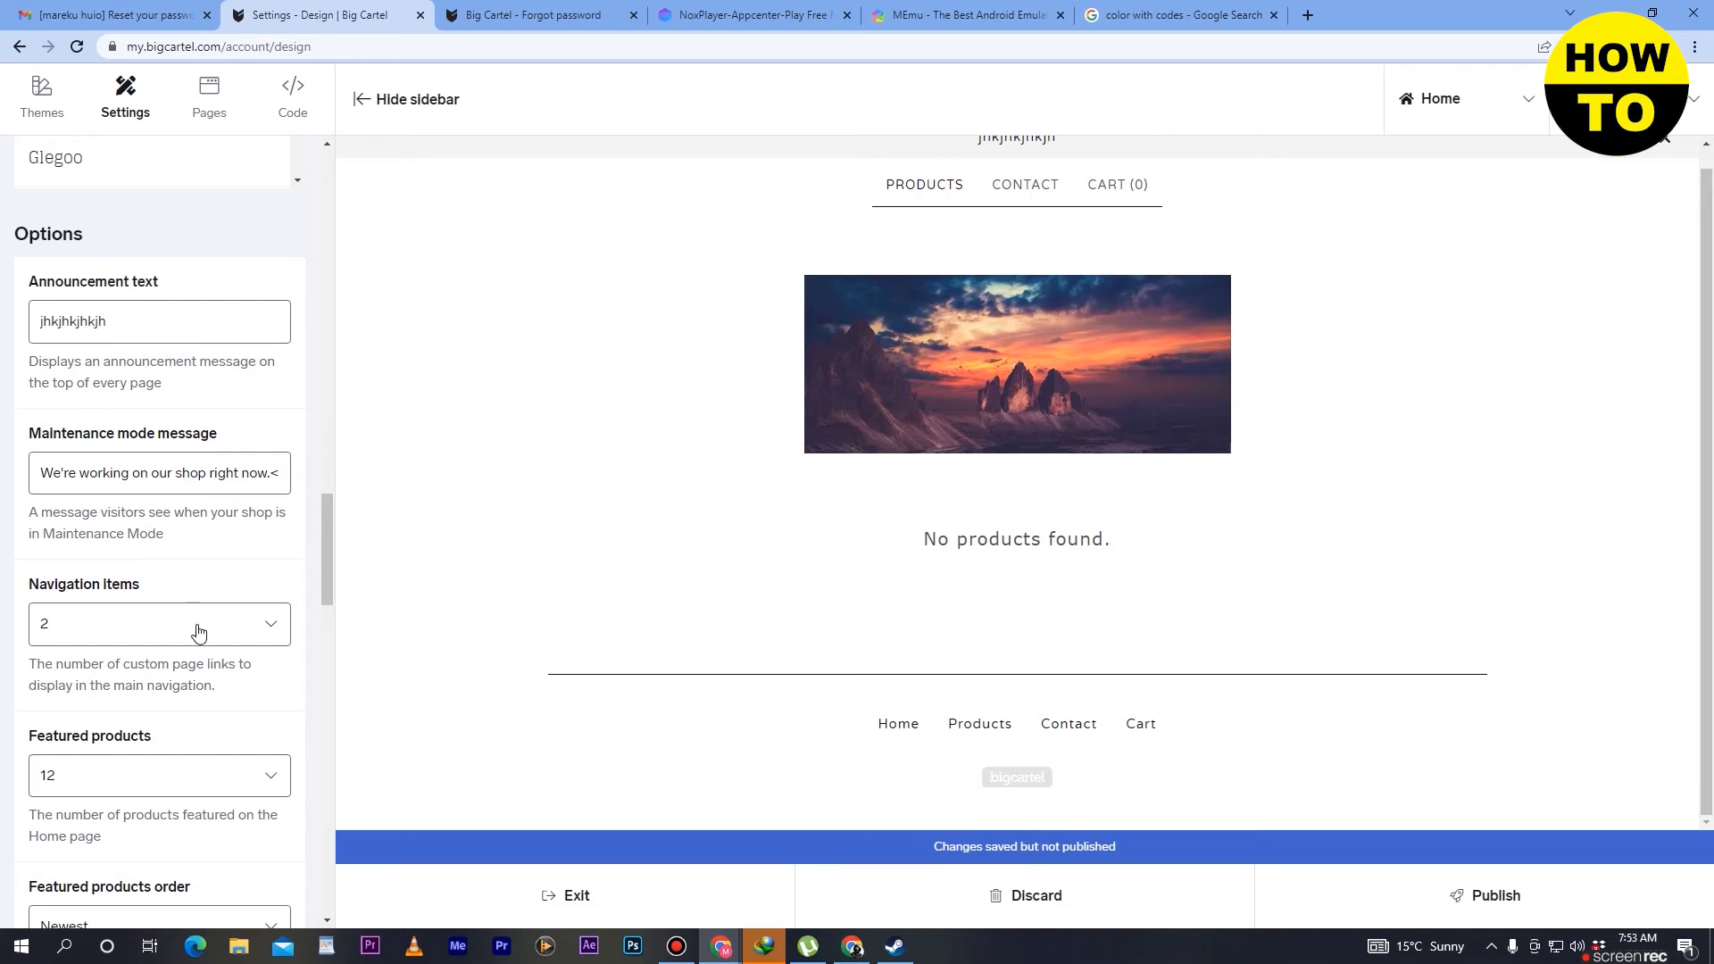
scroll(198, 633, "down", 1)
left_click(265, 553)
left_click(266, 553)
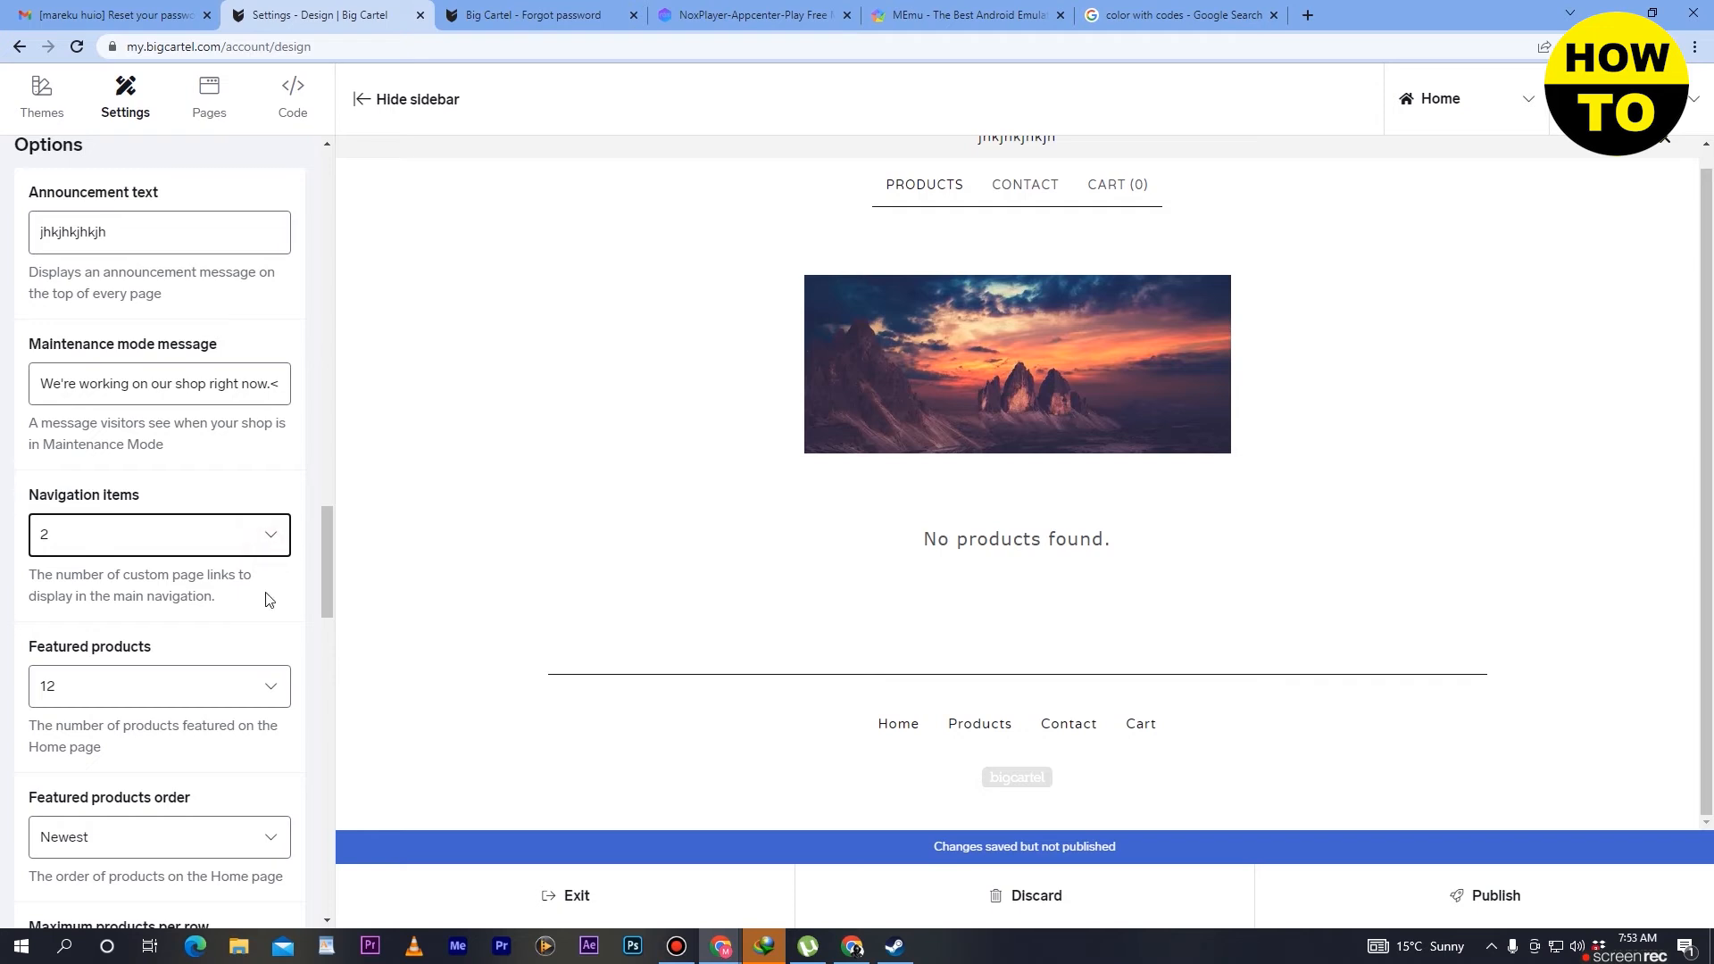
left_click(264, 687)
mouse_move(286, 335)
left_mouse_down()
mouse_move(284, 625)
mouse_move(311, 324)
left_mouse_up()
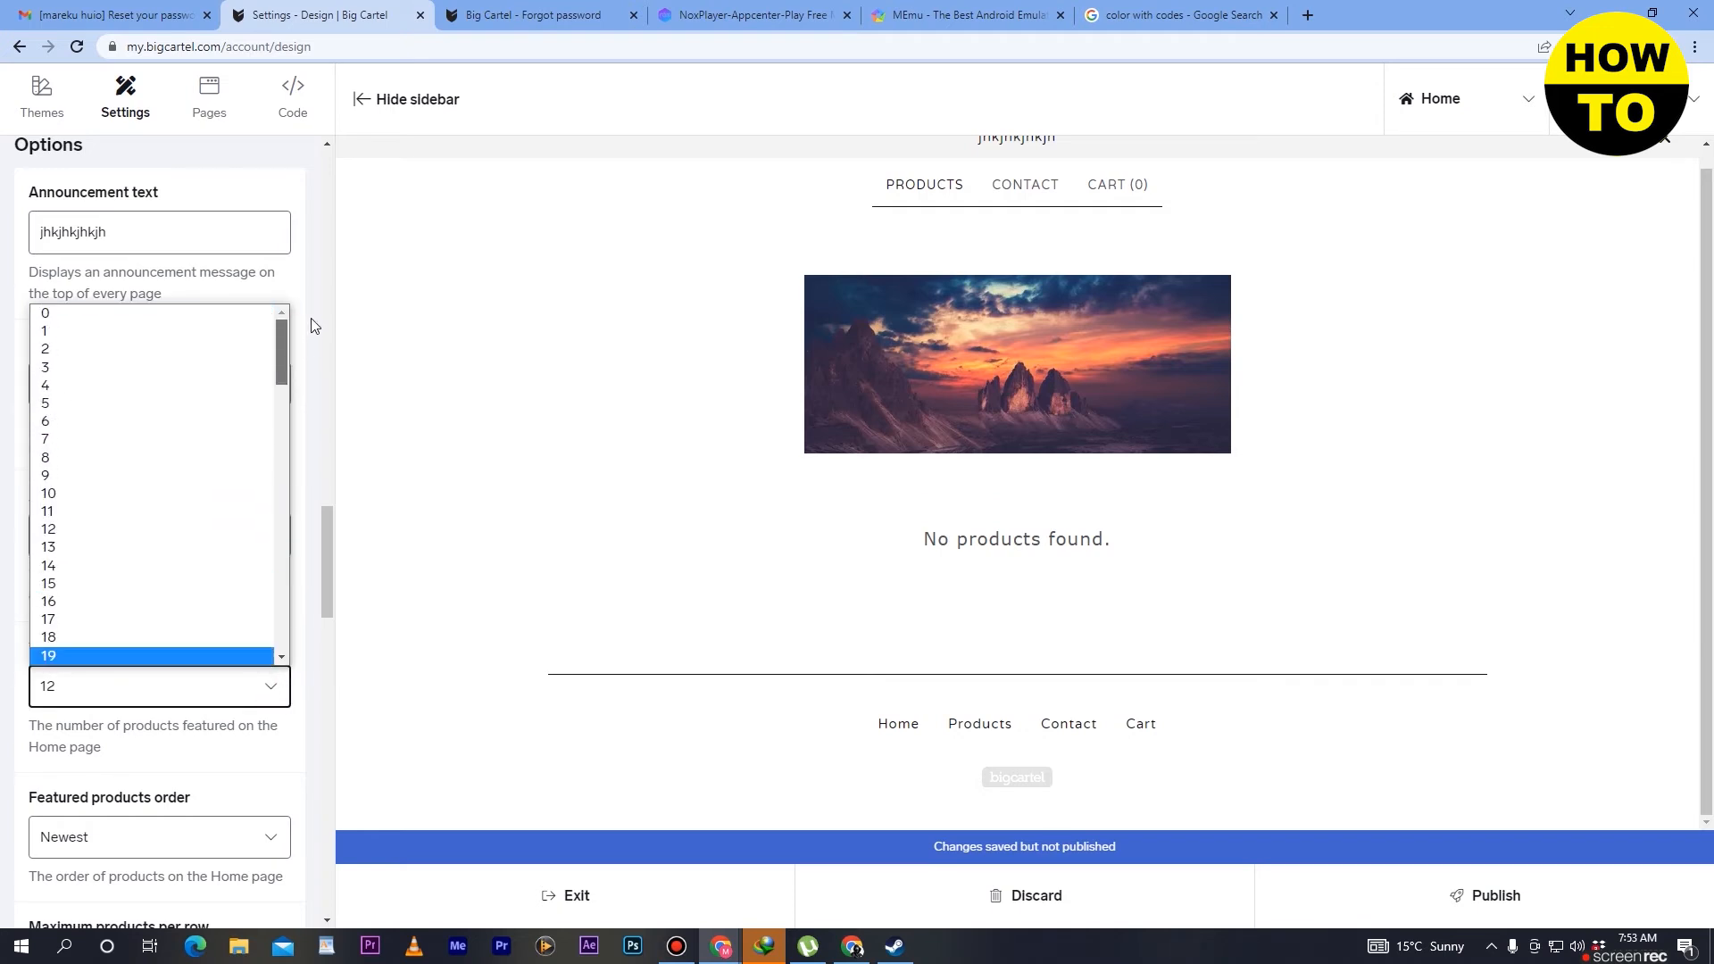
left_click(49, 745)
scroll(125, 765, "down", 3)
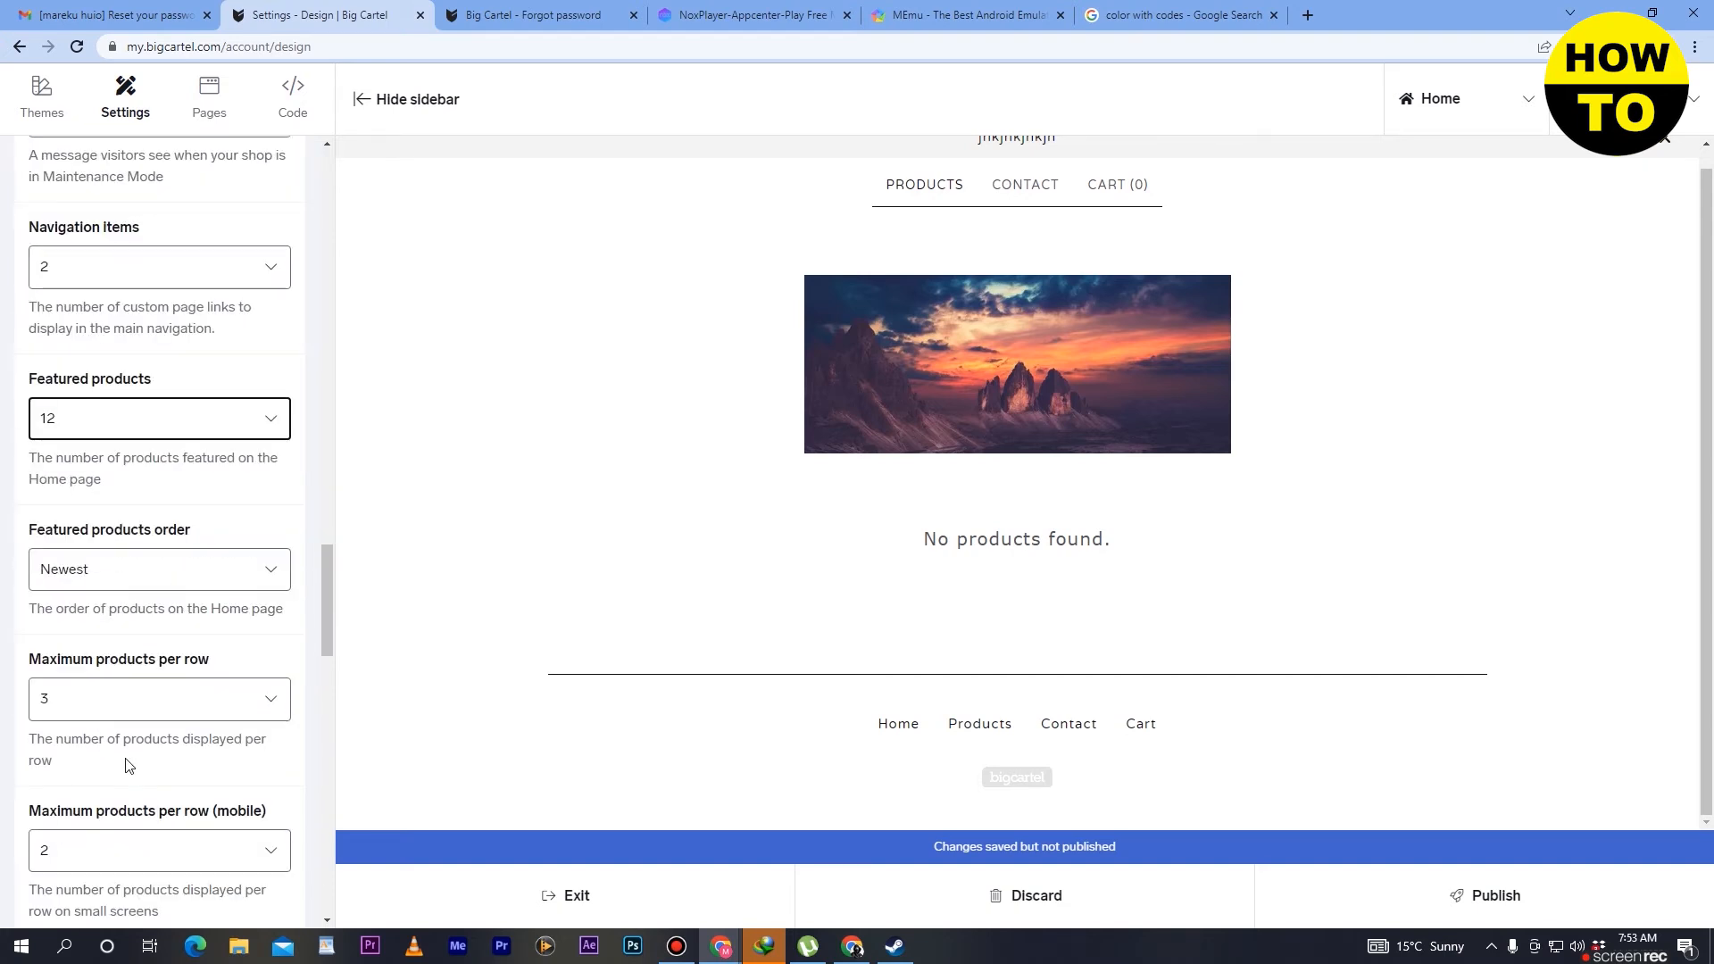
- Examine the options for featured products order and maximum products per row, including mobile and the preview device choices
left_click(243, 581)
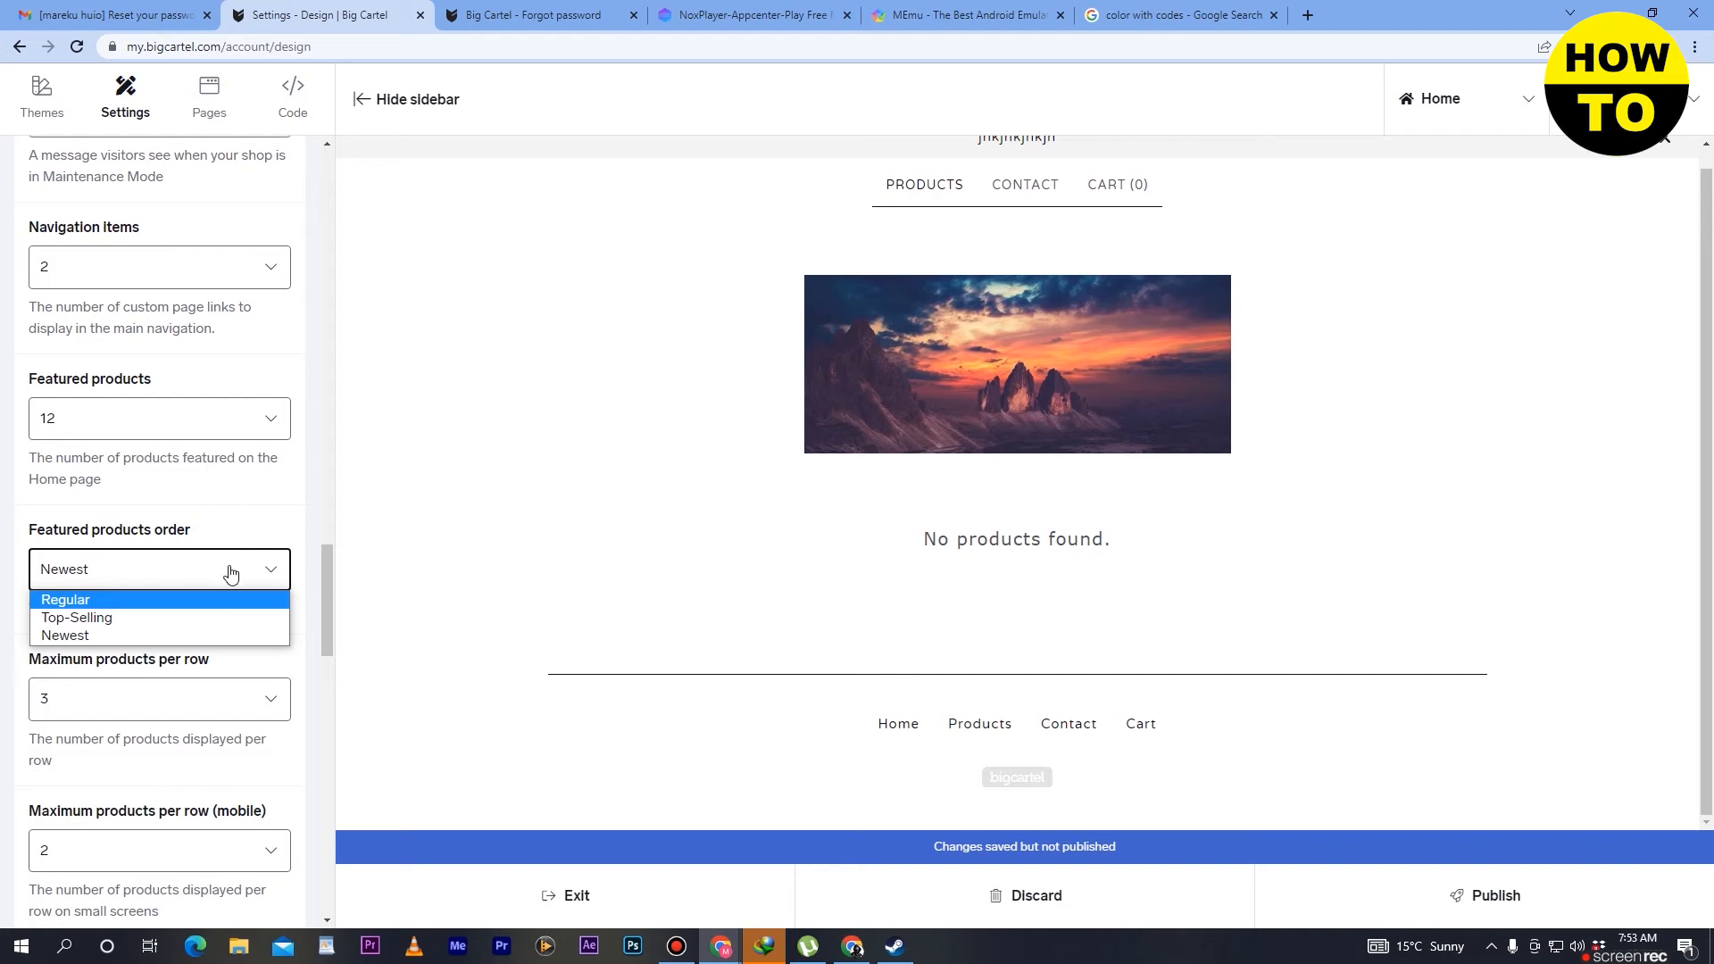
left_click(257, 707)
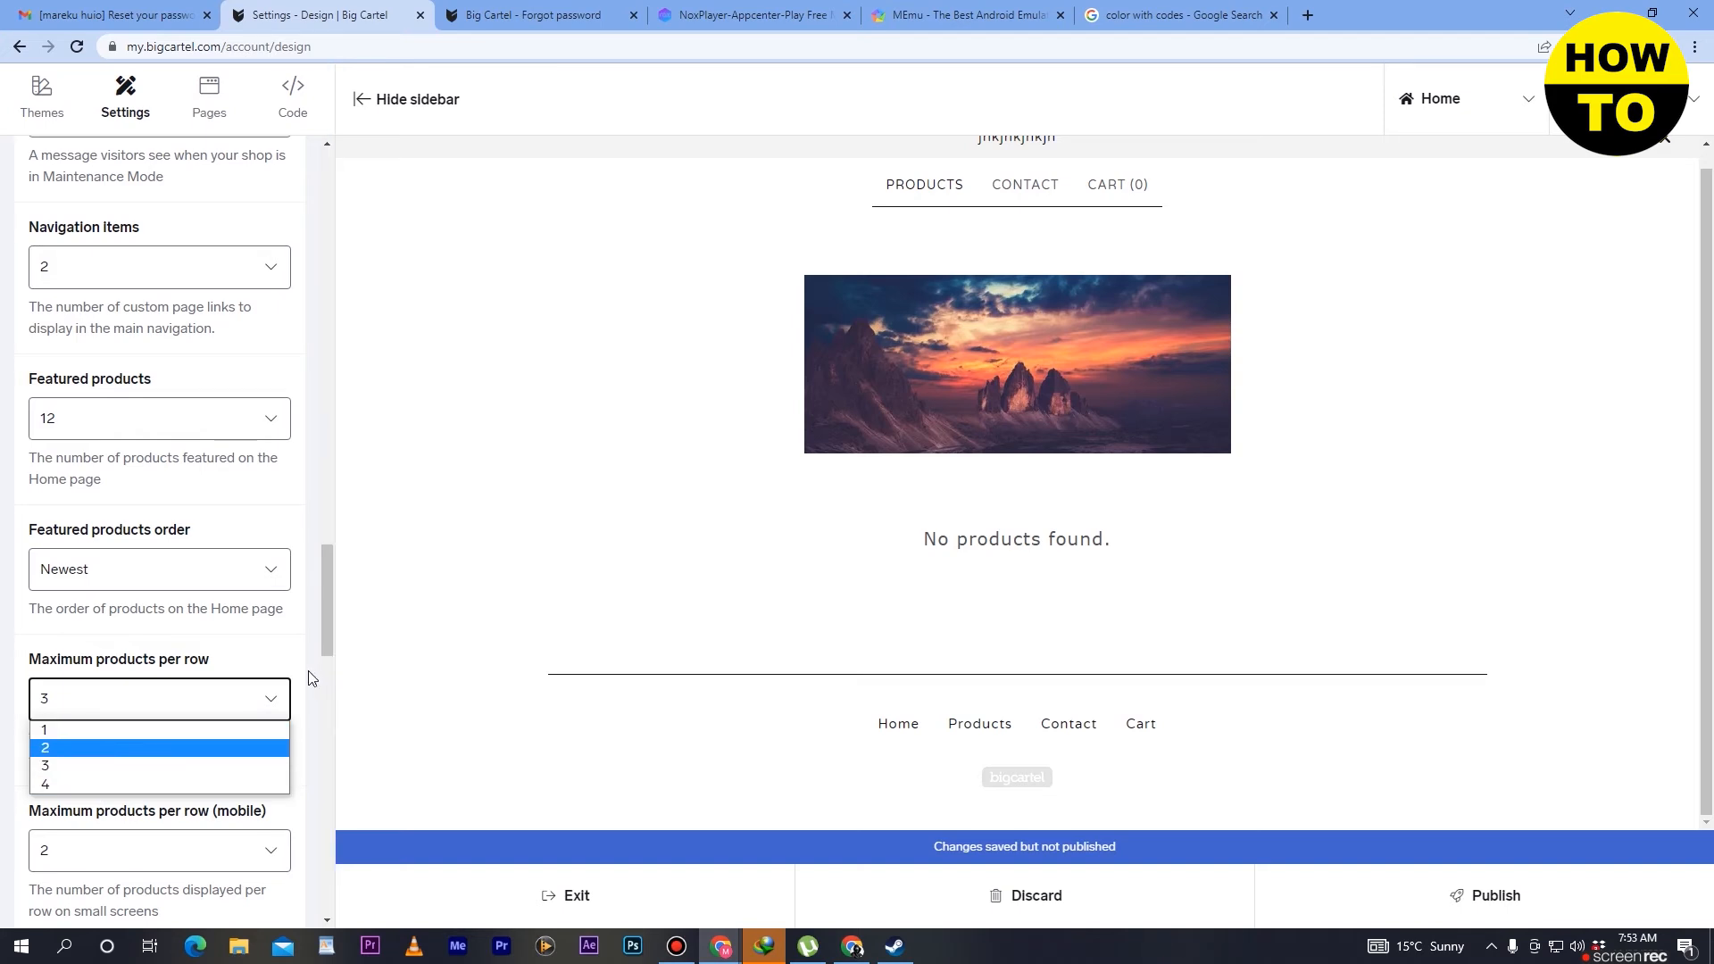
scroll(289, 703, "down", 2)
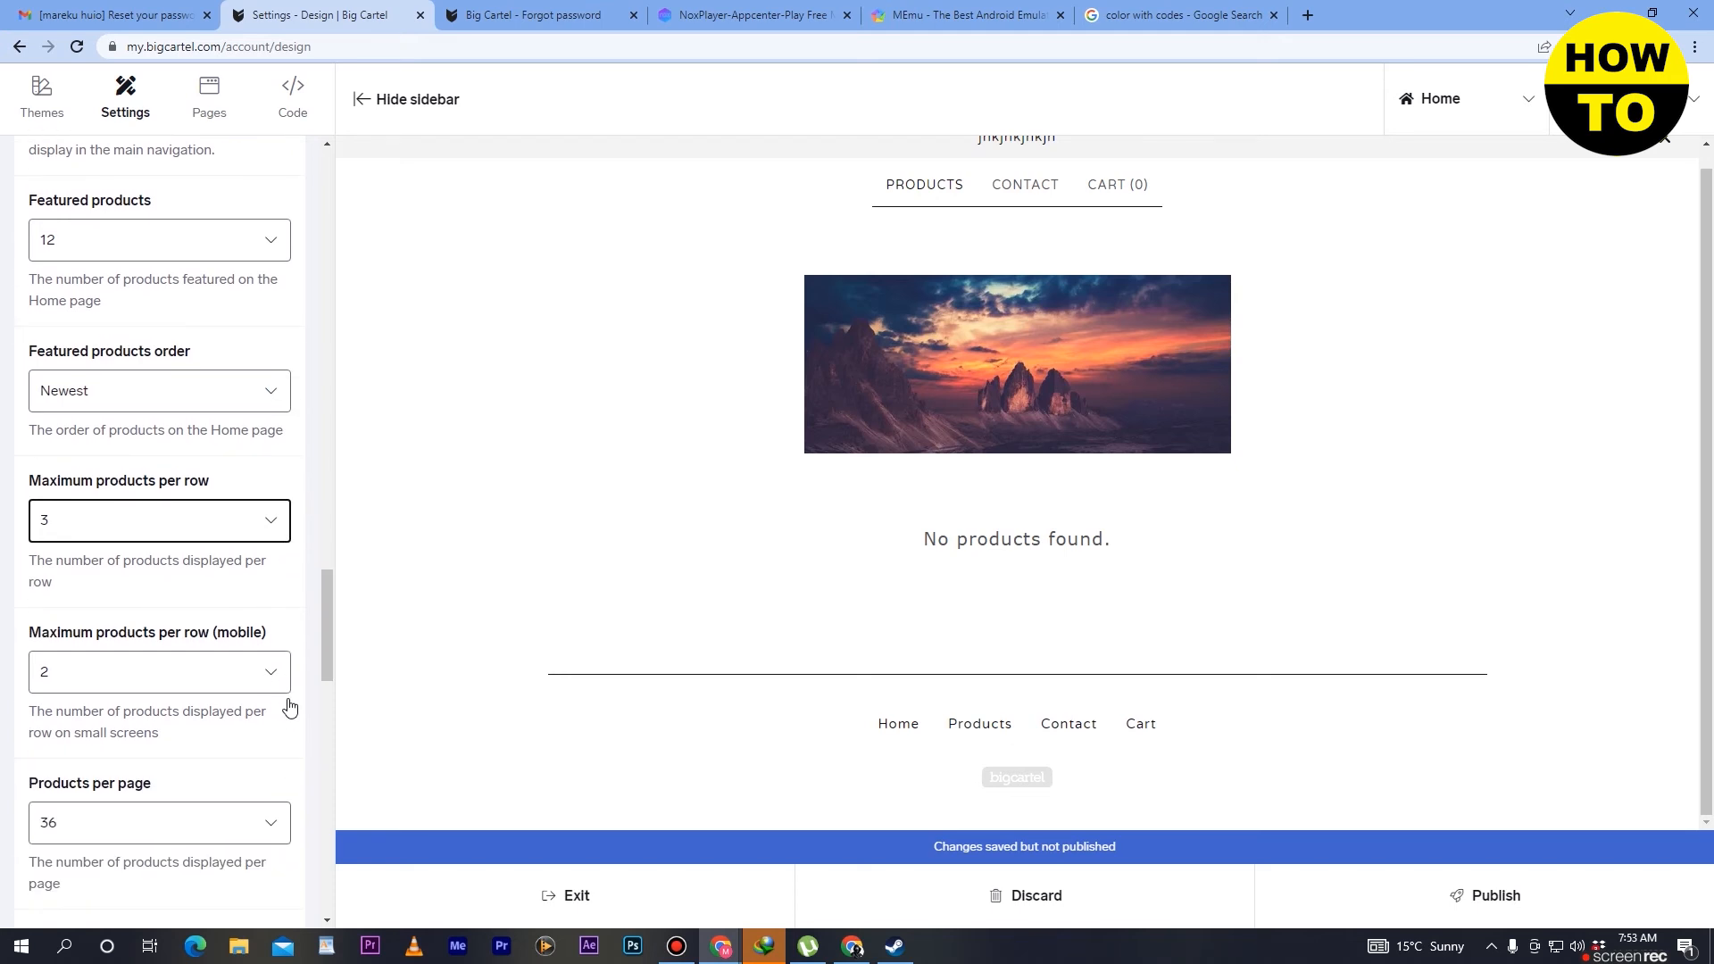
left_click(223, 676)
left_click(220, 674)
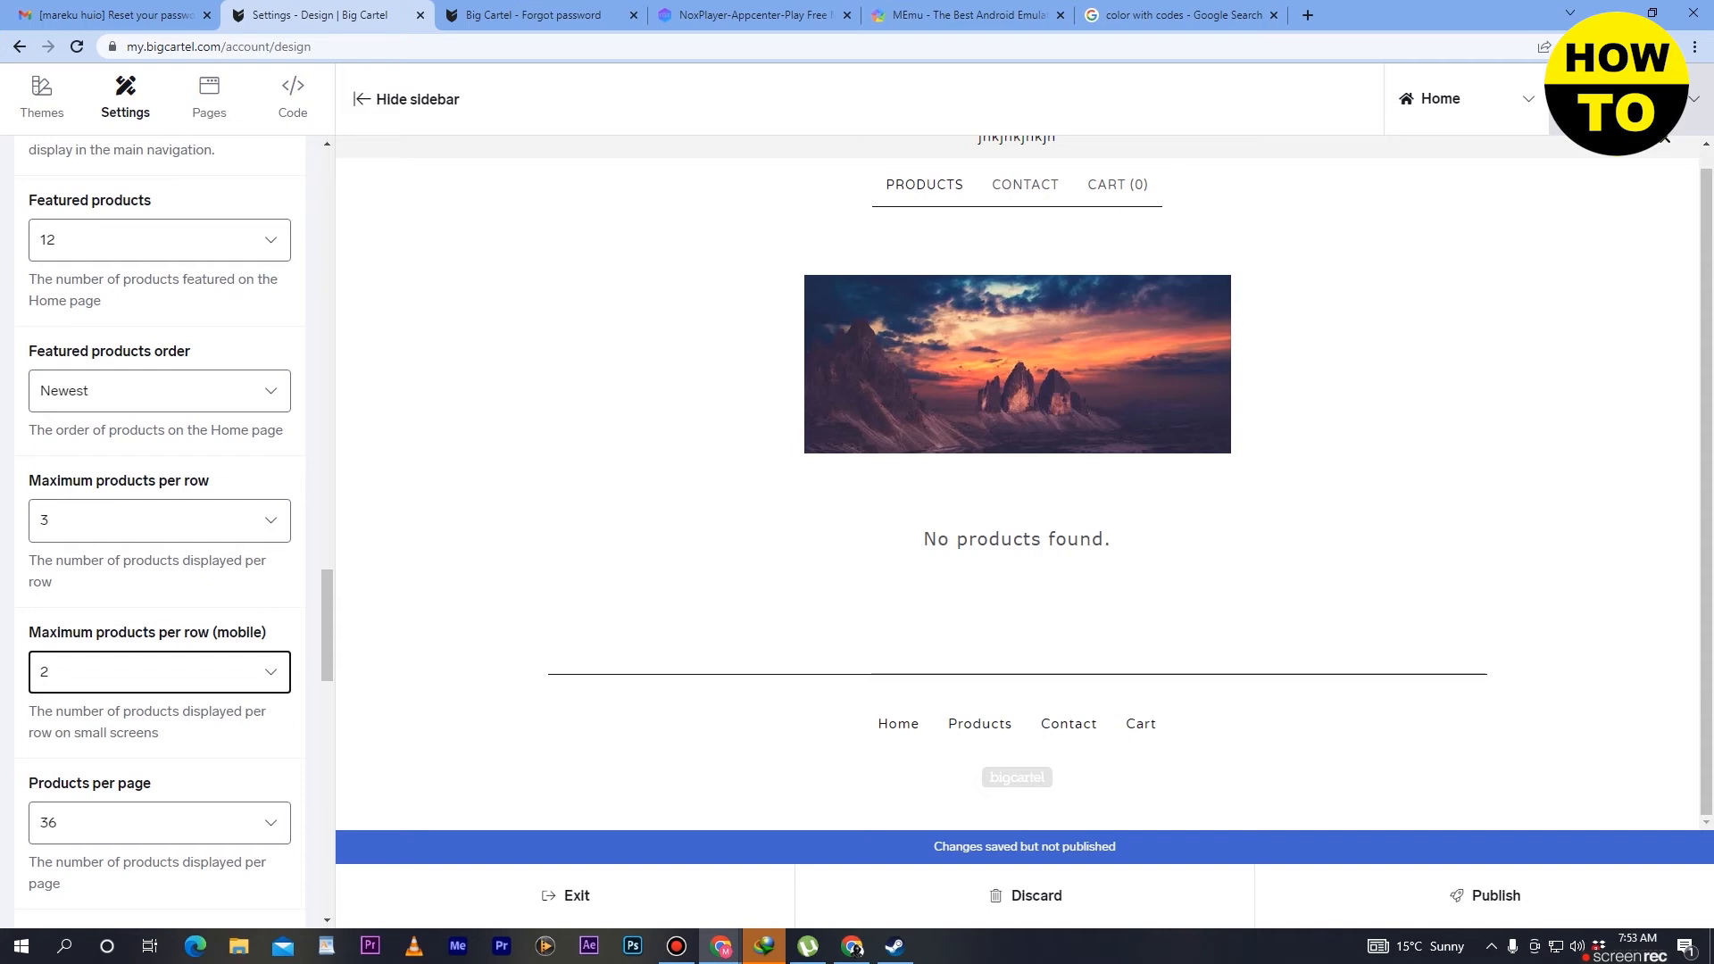
left_click(1690, 101)
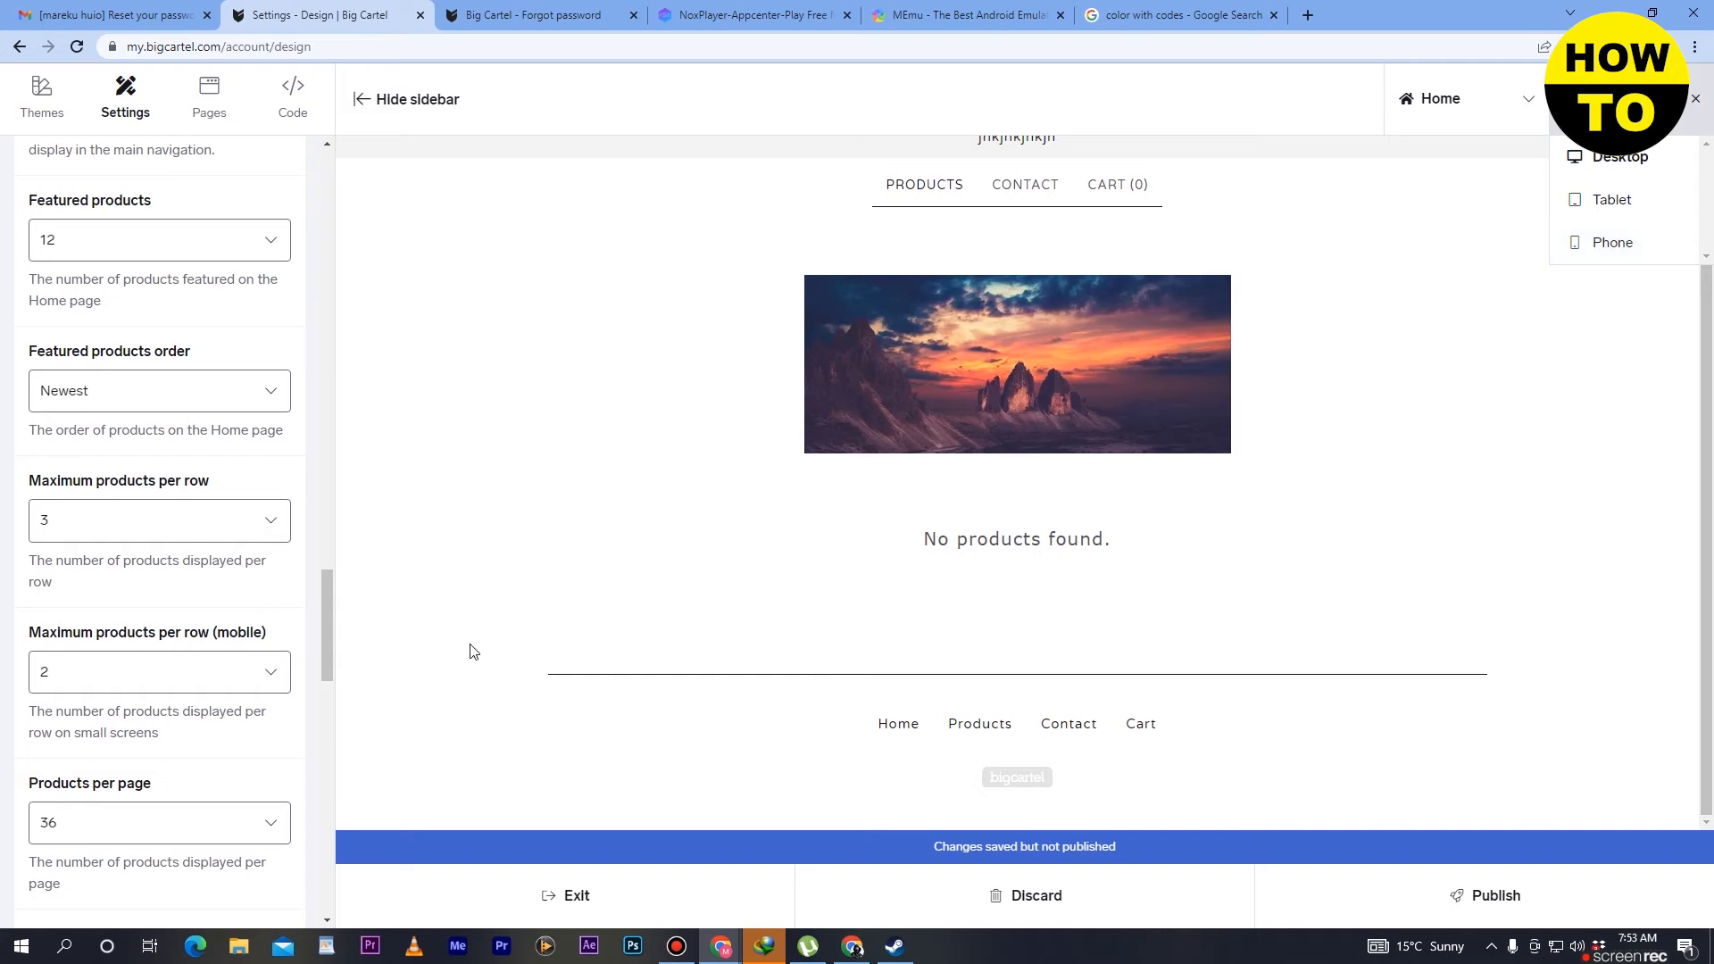
left_click(255, 677)
left_click(254, 677)
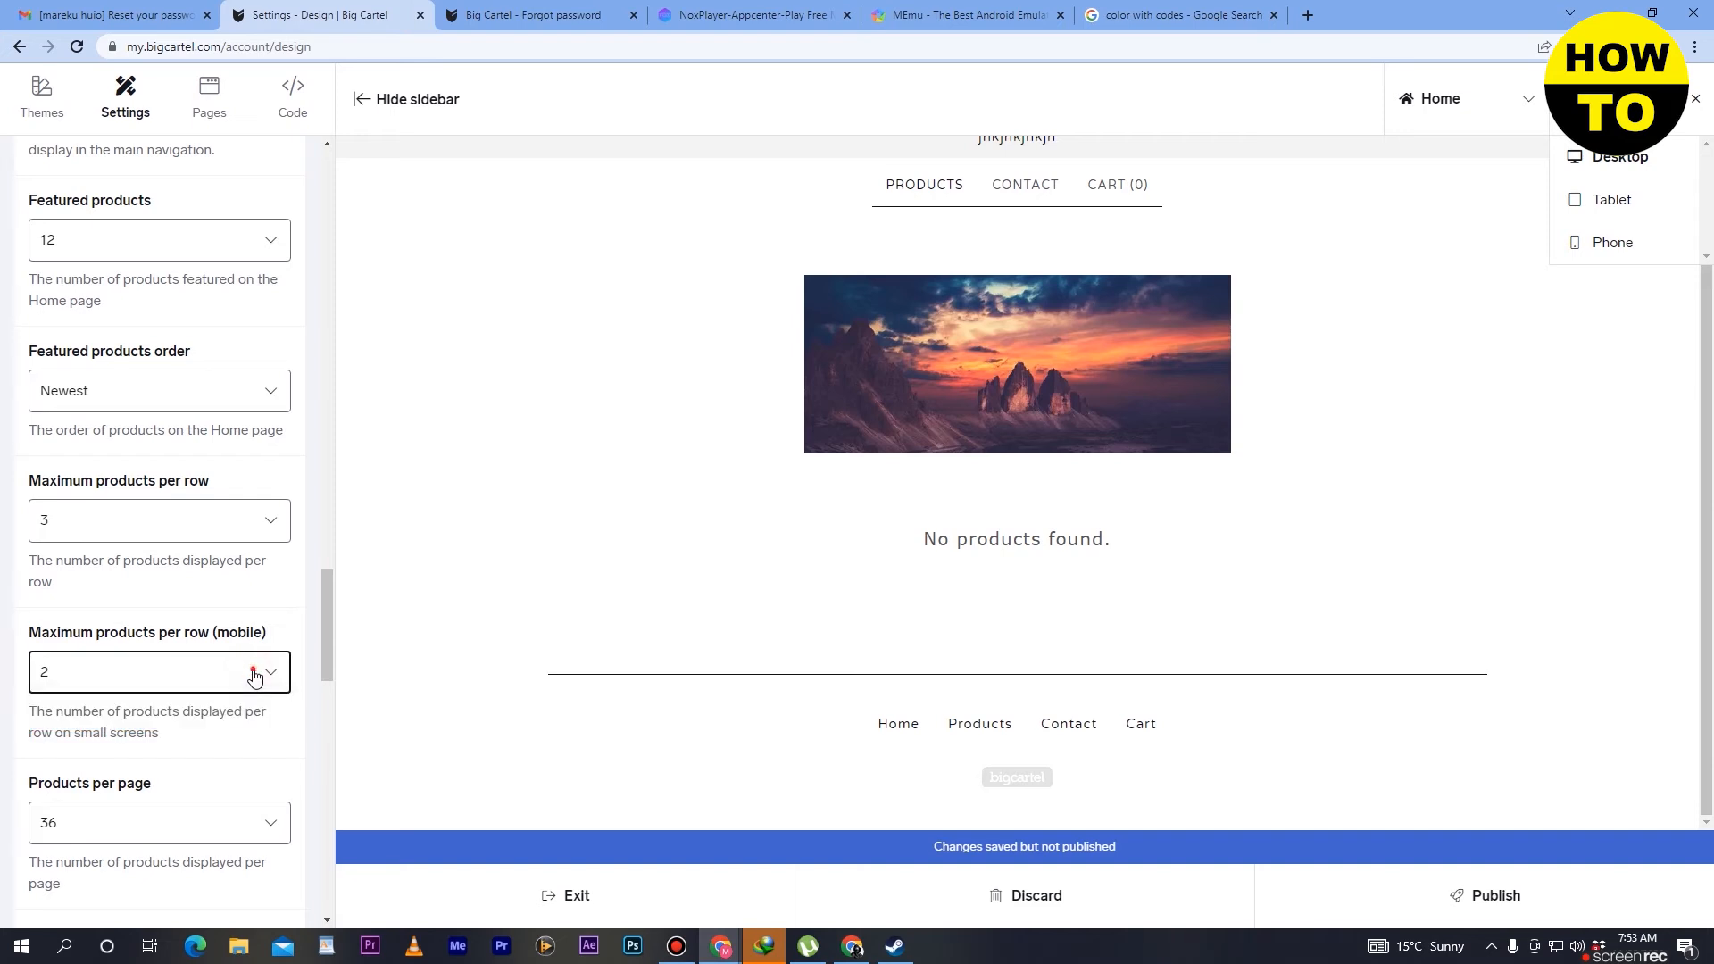
- Set the number of products per page to 28
scroll(256, 678, "down", 3)
left_click(231, 564)
left_click(233, 566)
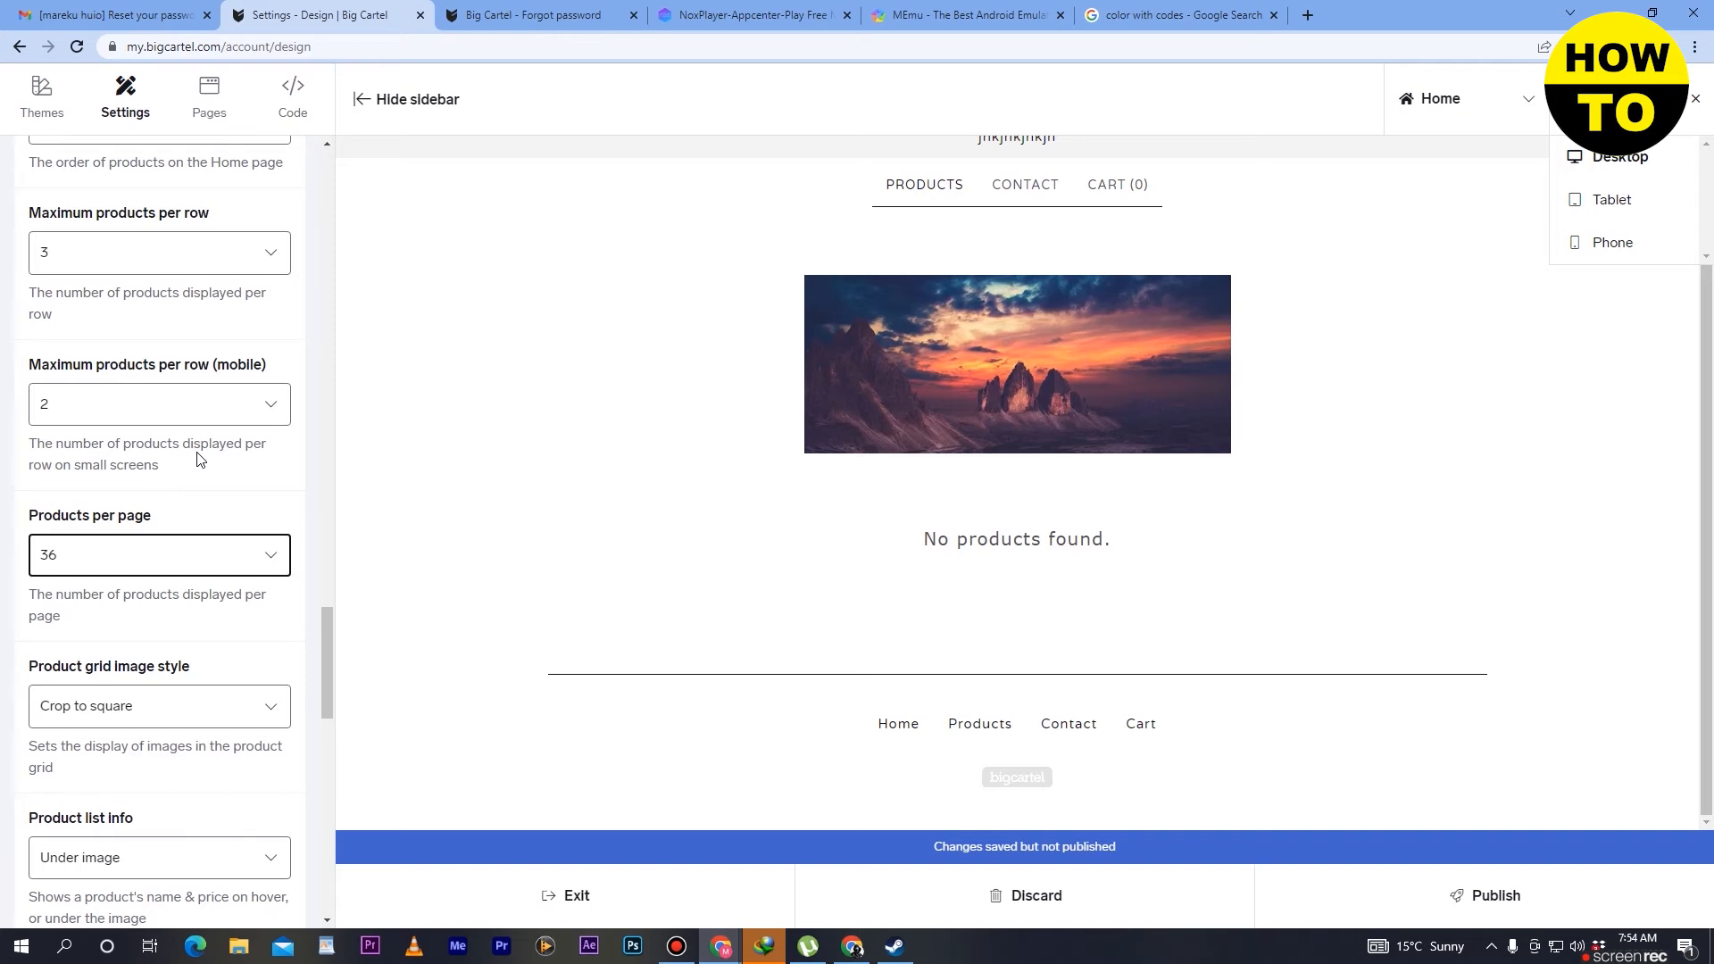
left_click(240, 552)
left_click(198, 403)
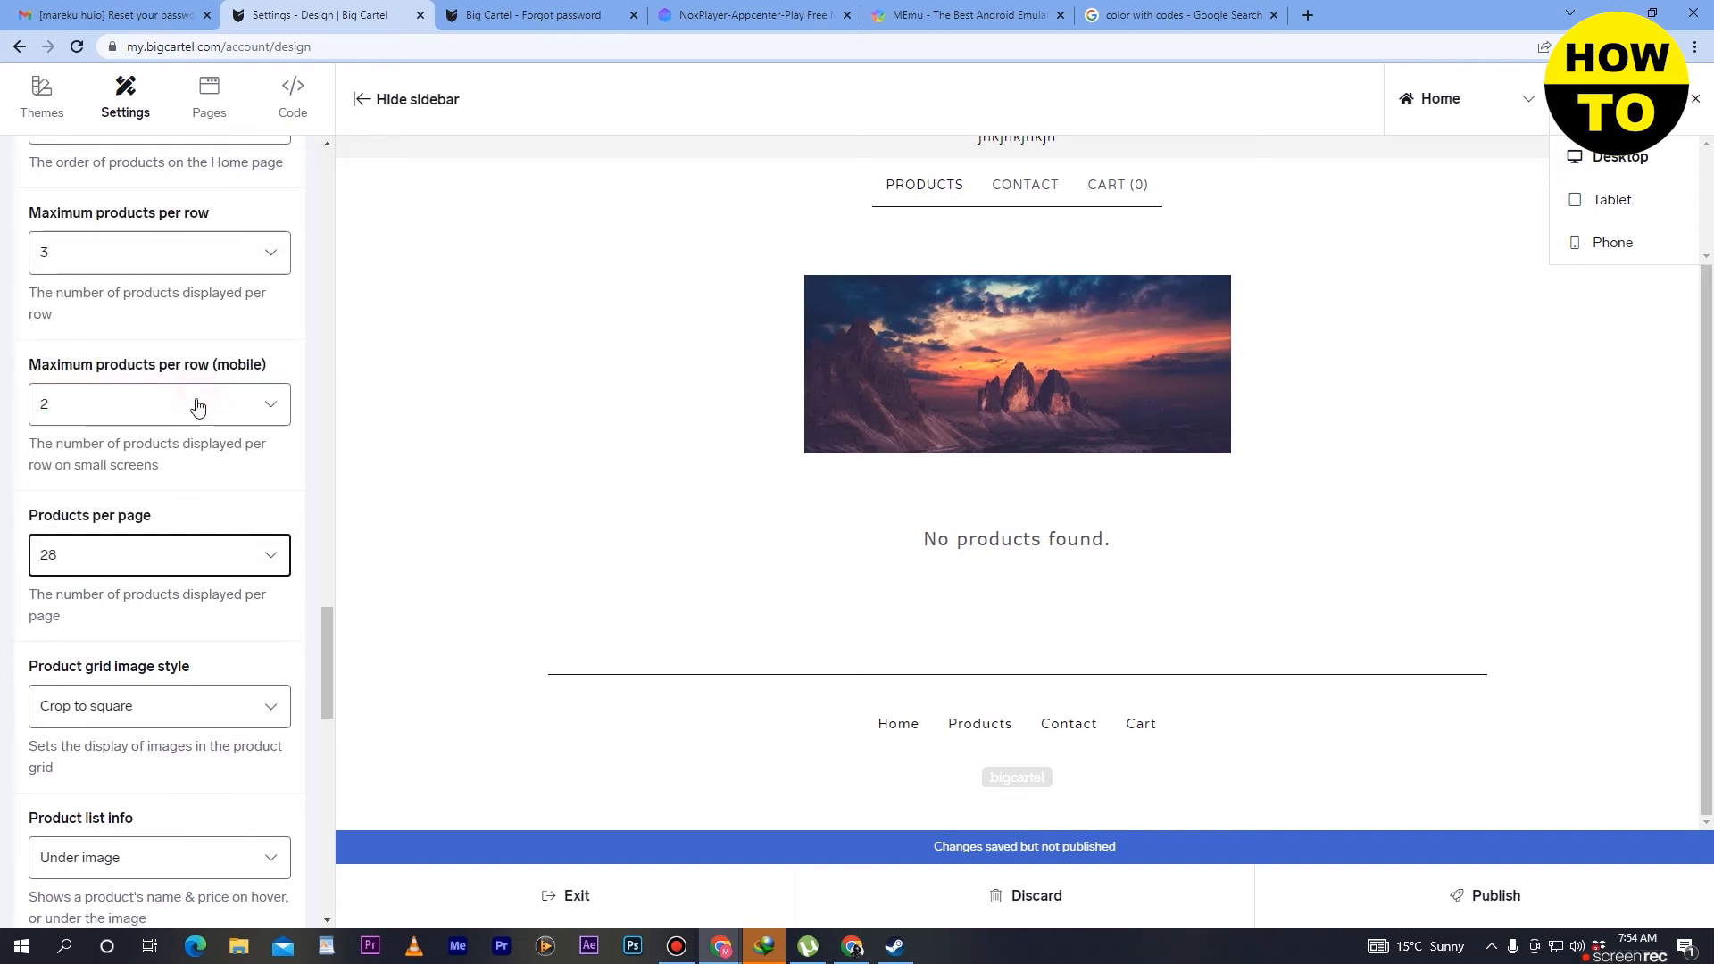
- Set the number of products per page to 21
left_click(187, 557)
scroll(211, 455, "down", 8)
scroll(253, 458, "down", 10)
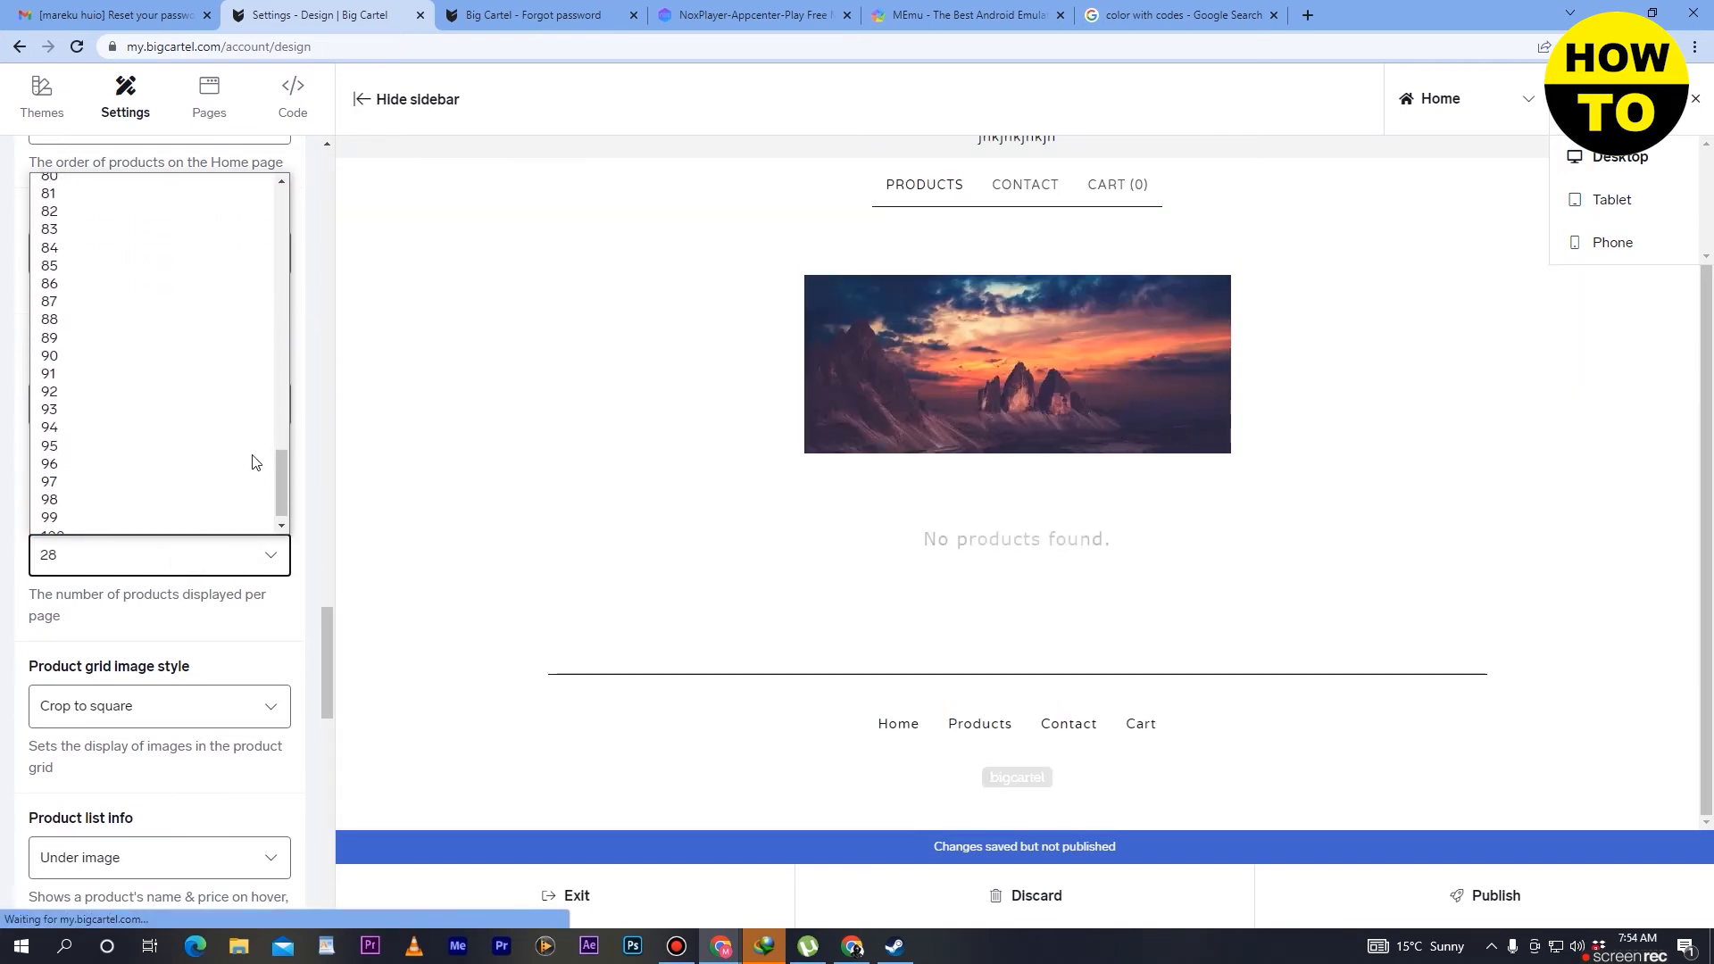
left_click(179, 564)
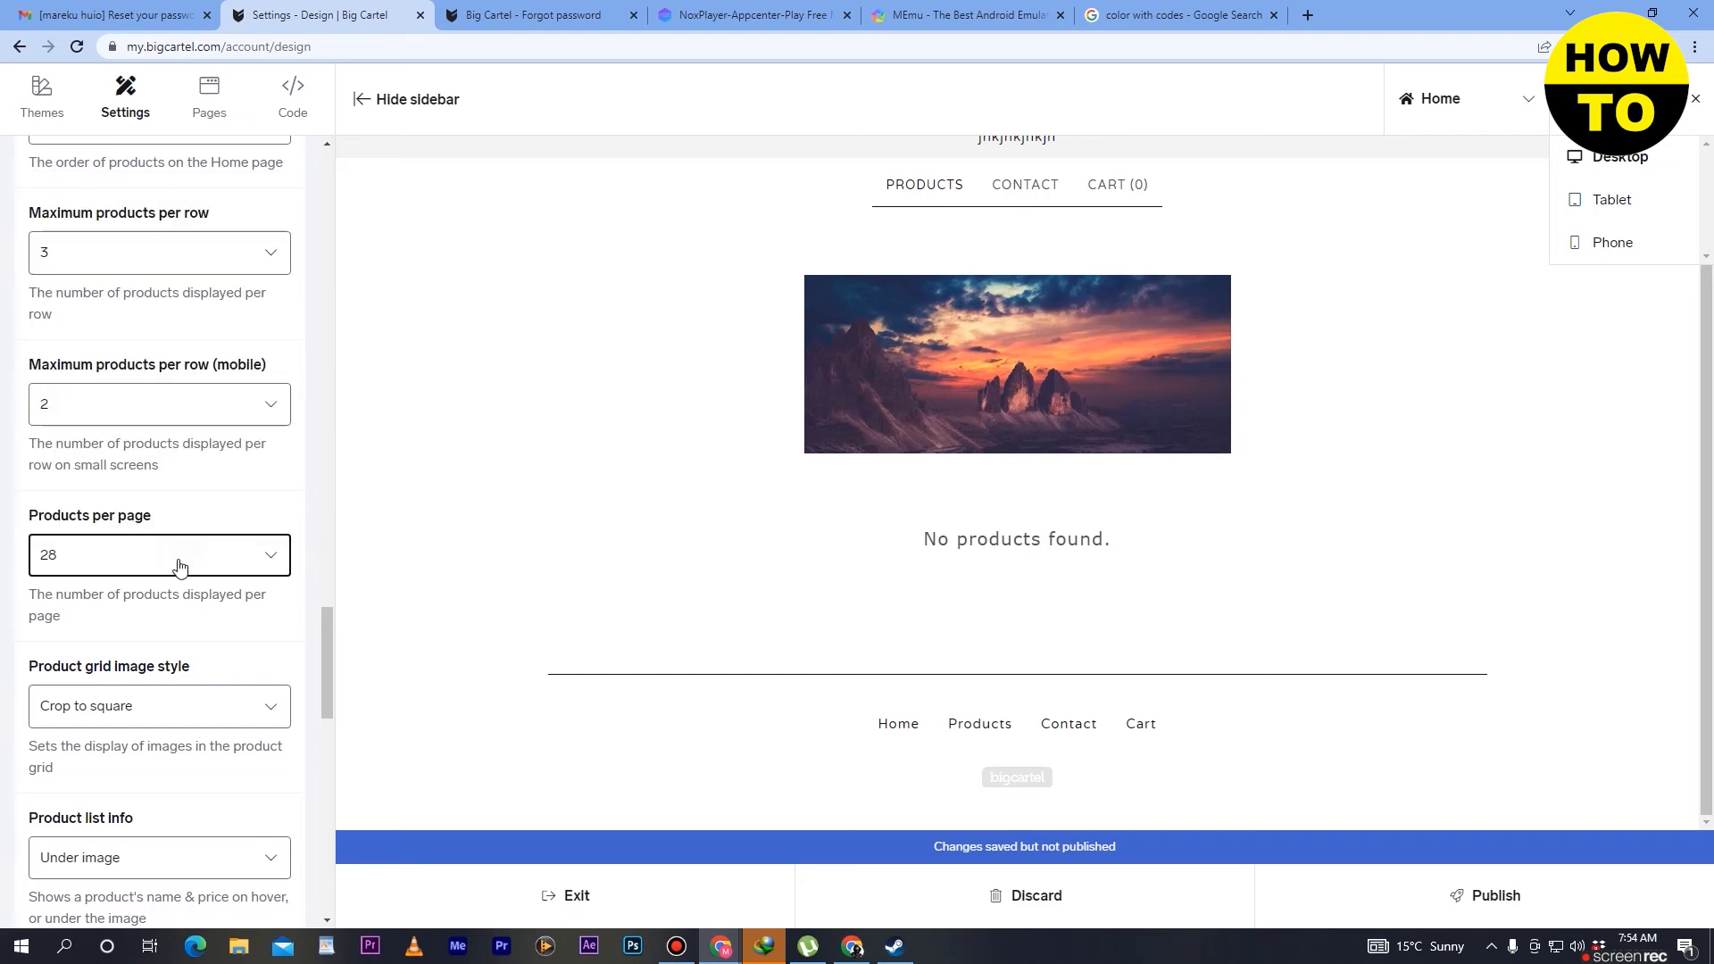
left_click(179, 564)
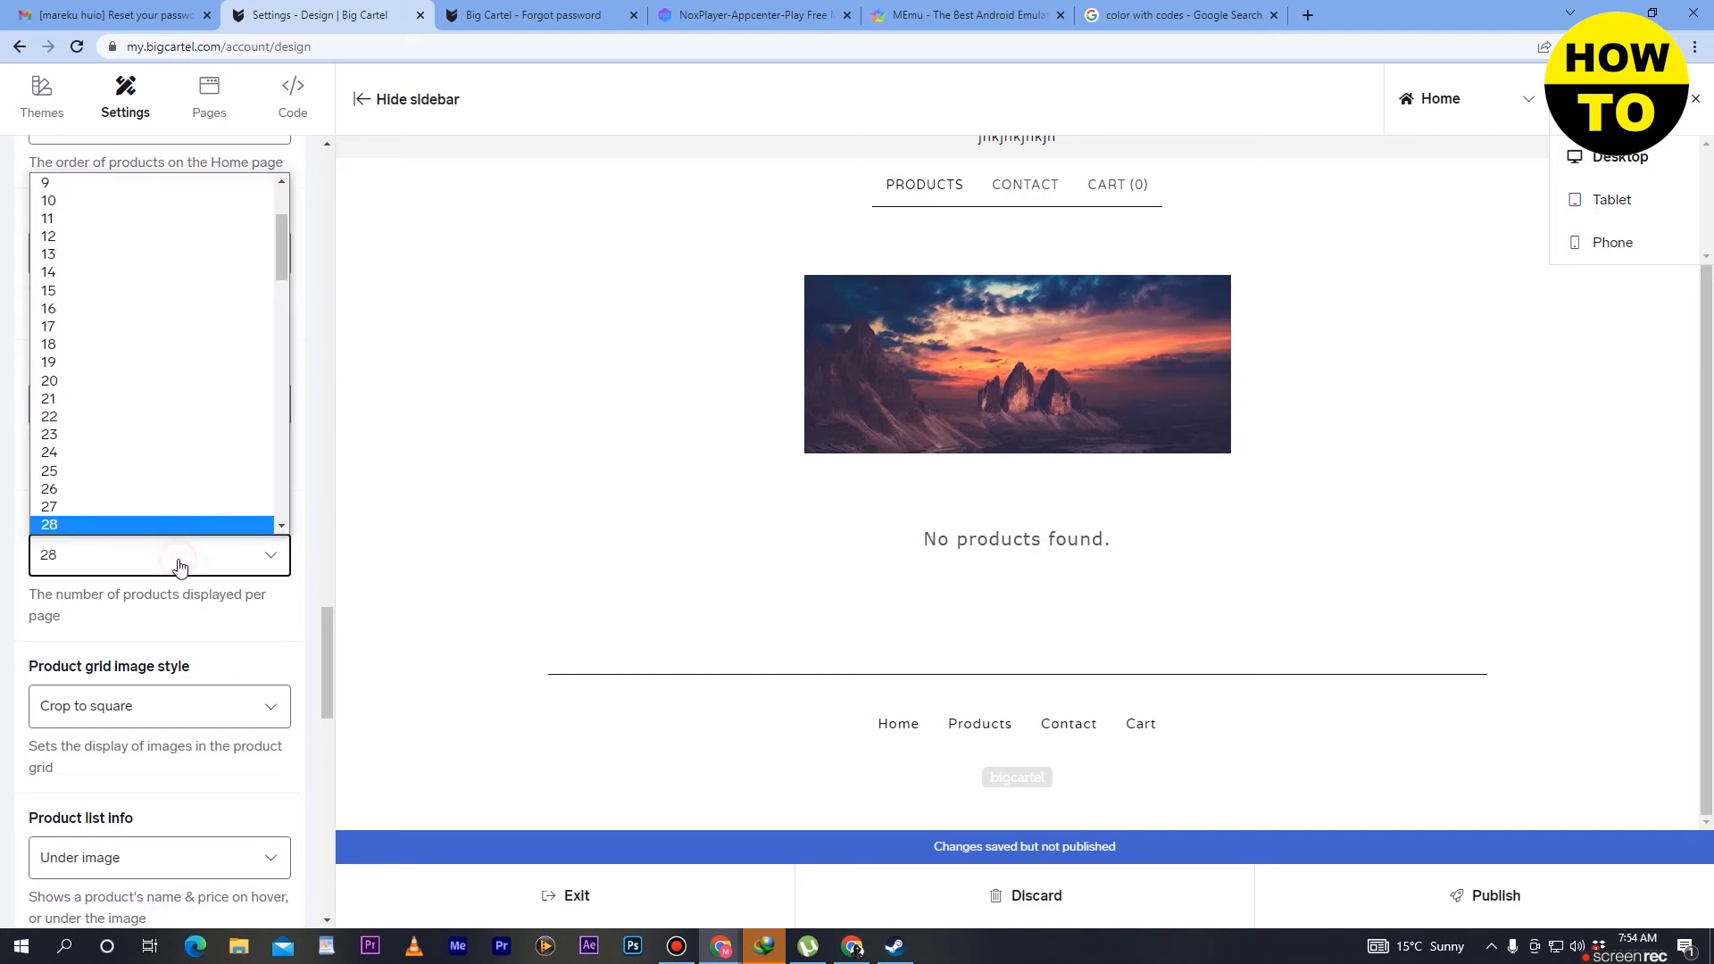
left_click(93, 405)
- Examine the choices for product grid image style, product list info, price display and product page layout
scroll(174, 523, "down", 3)
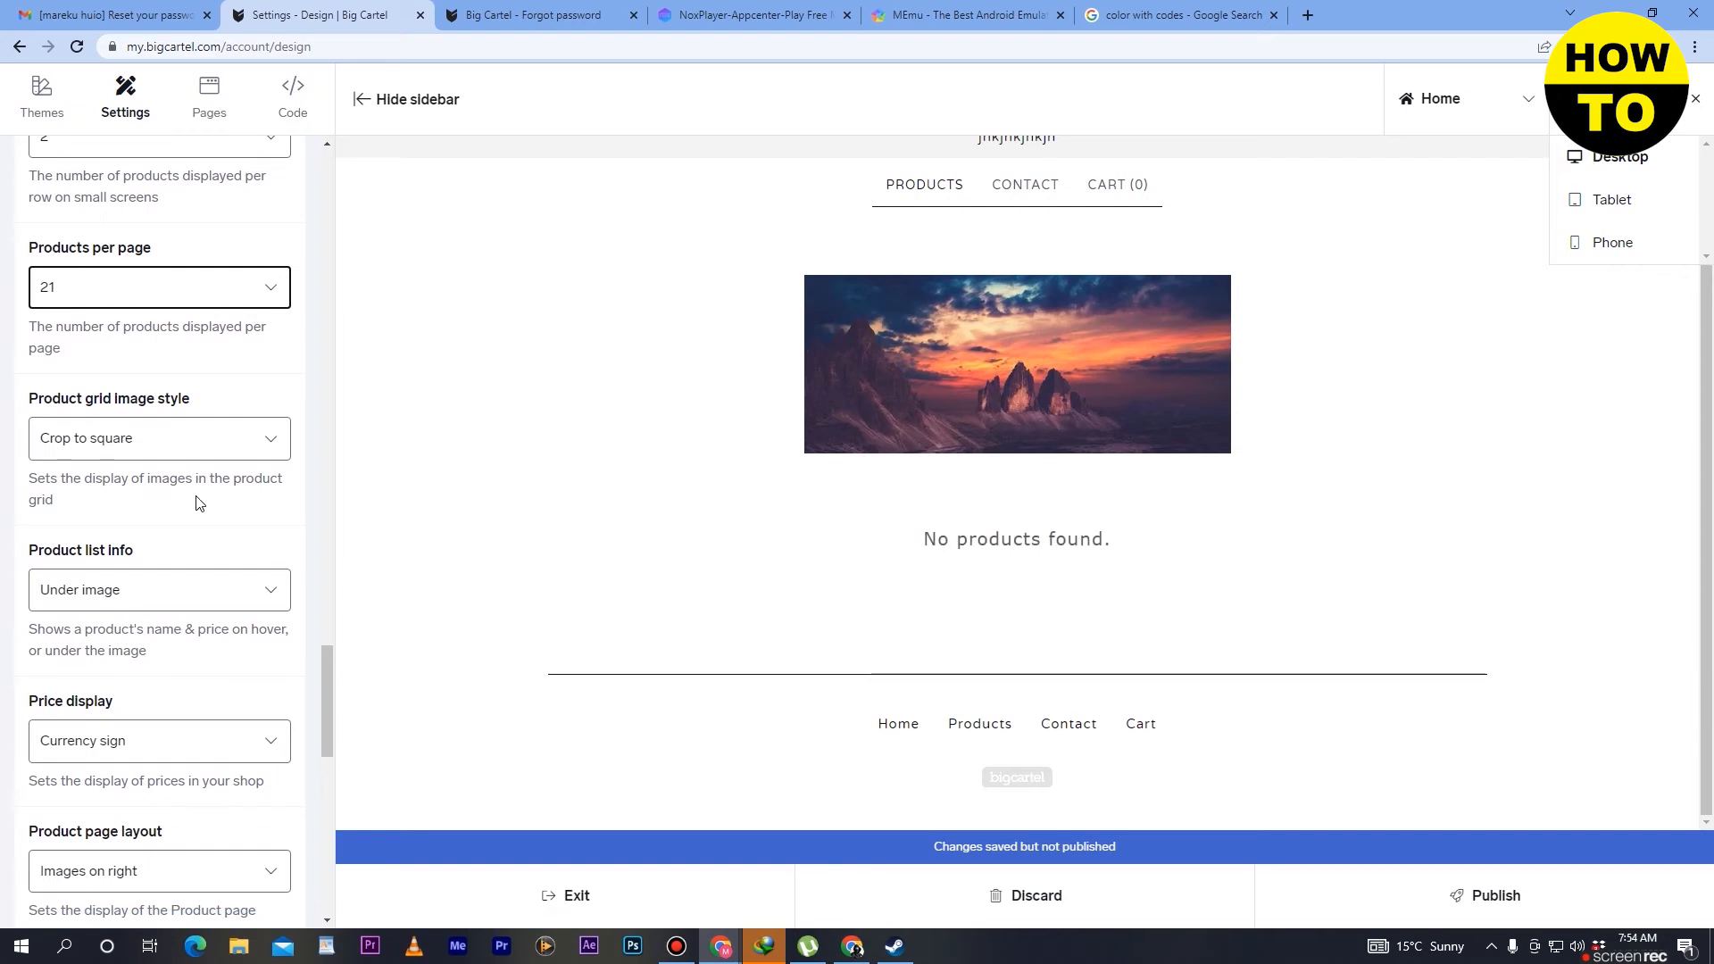
left_click(218, 446)
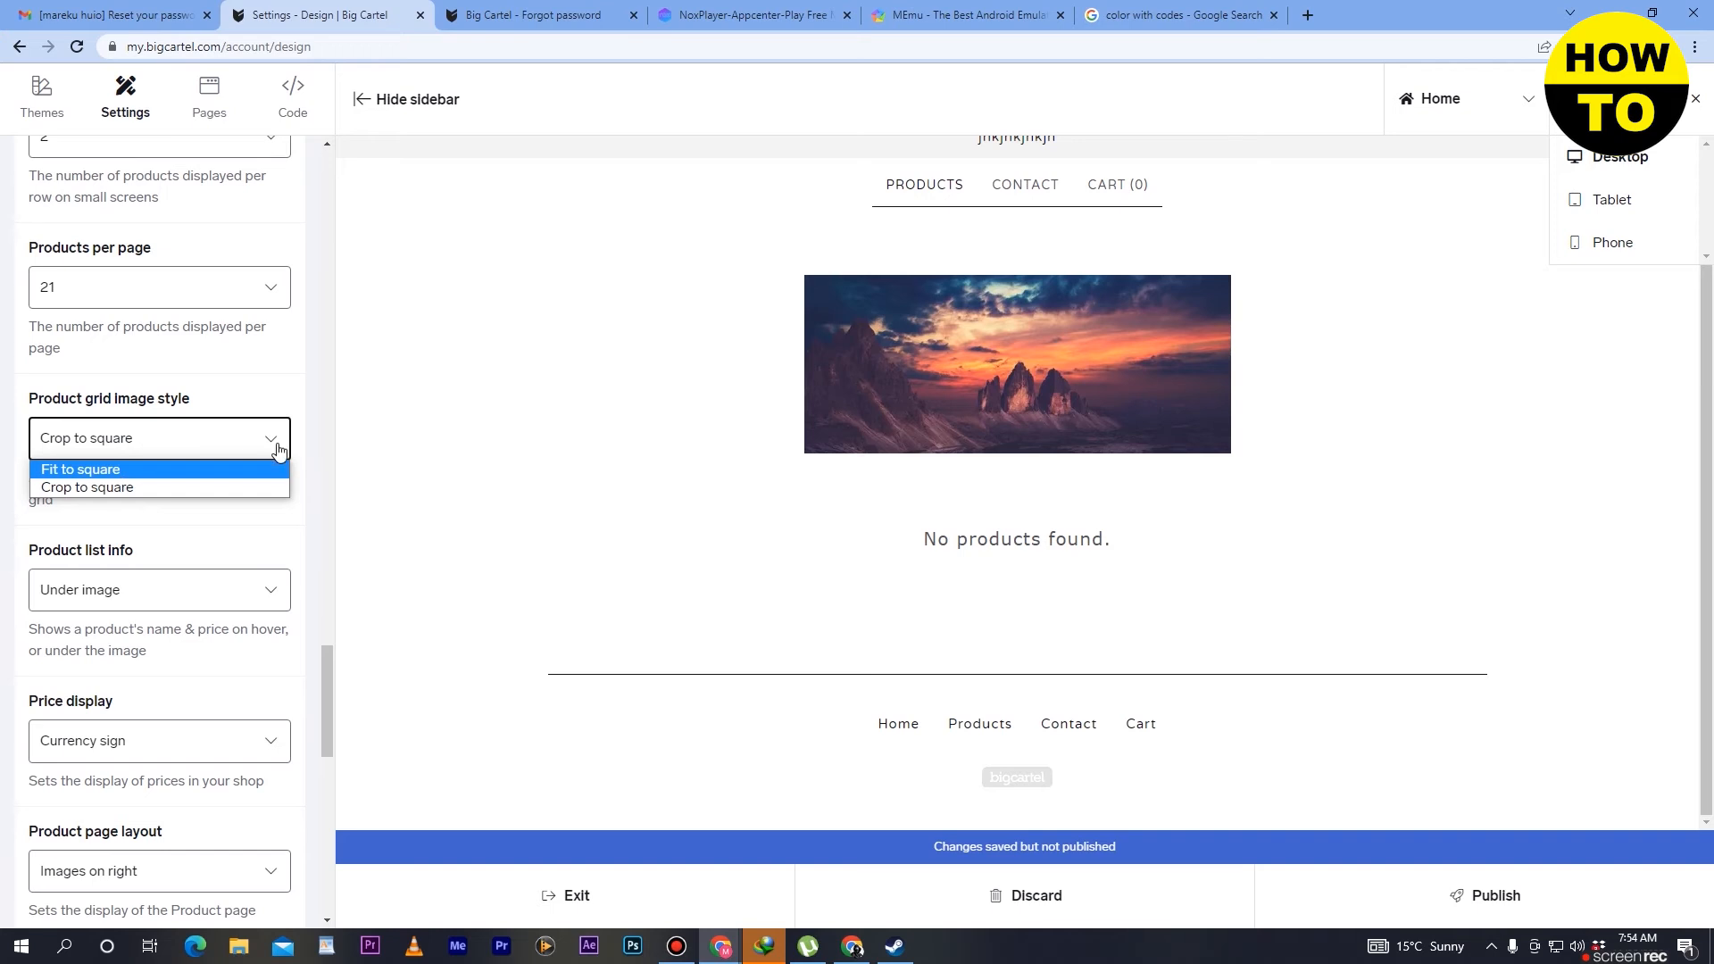
left_click(200, 528)
scroll(234, 562, "down", 2)
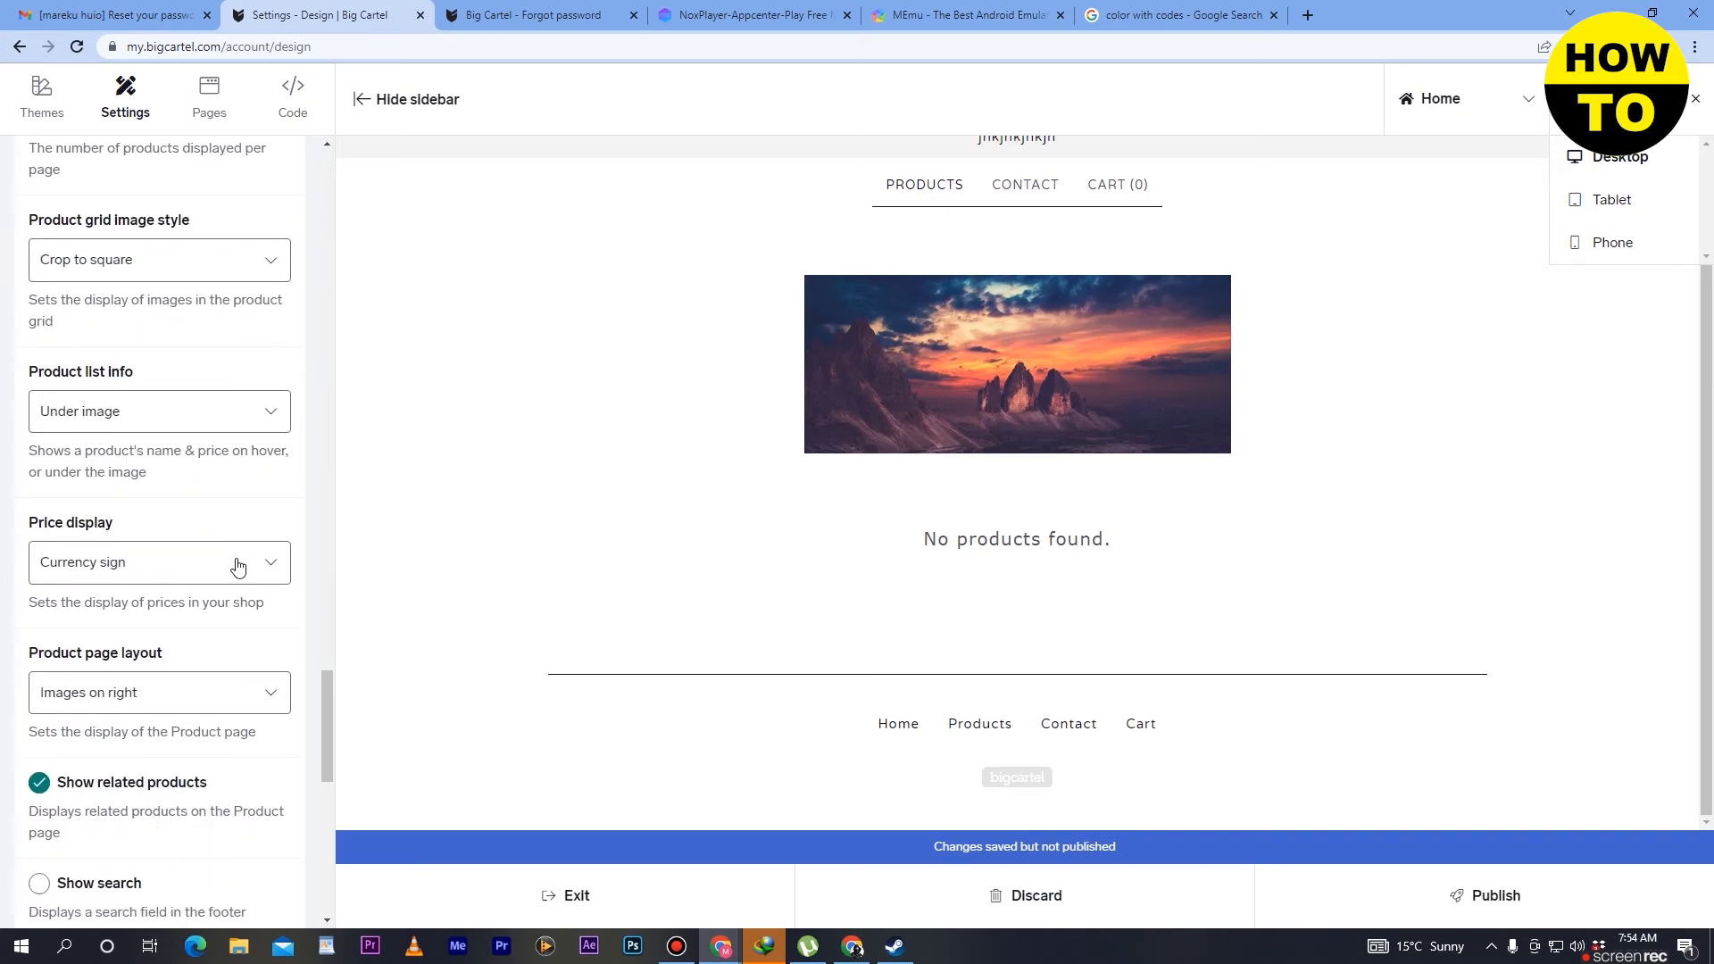
left_click(228, 421)
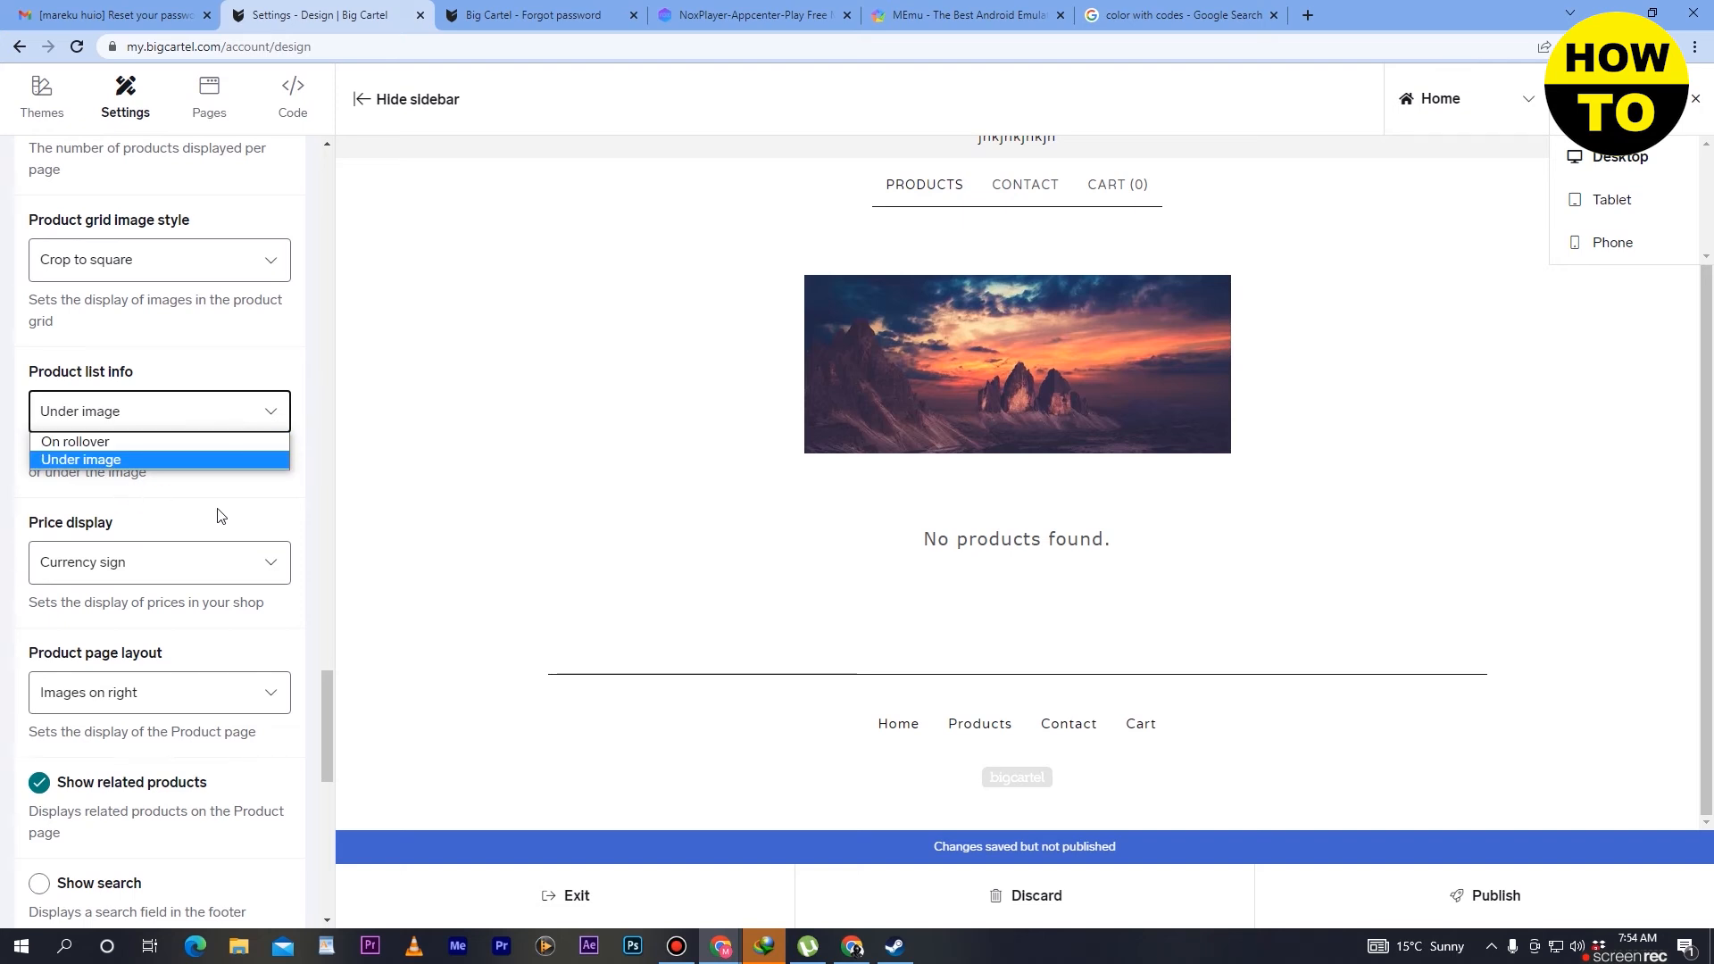
left_click(257, 572)
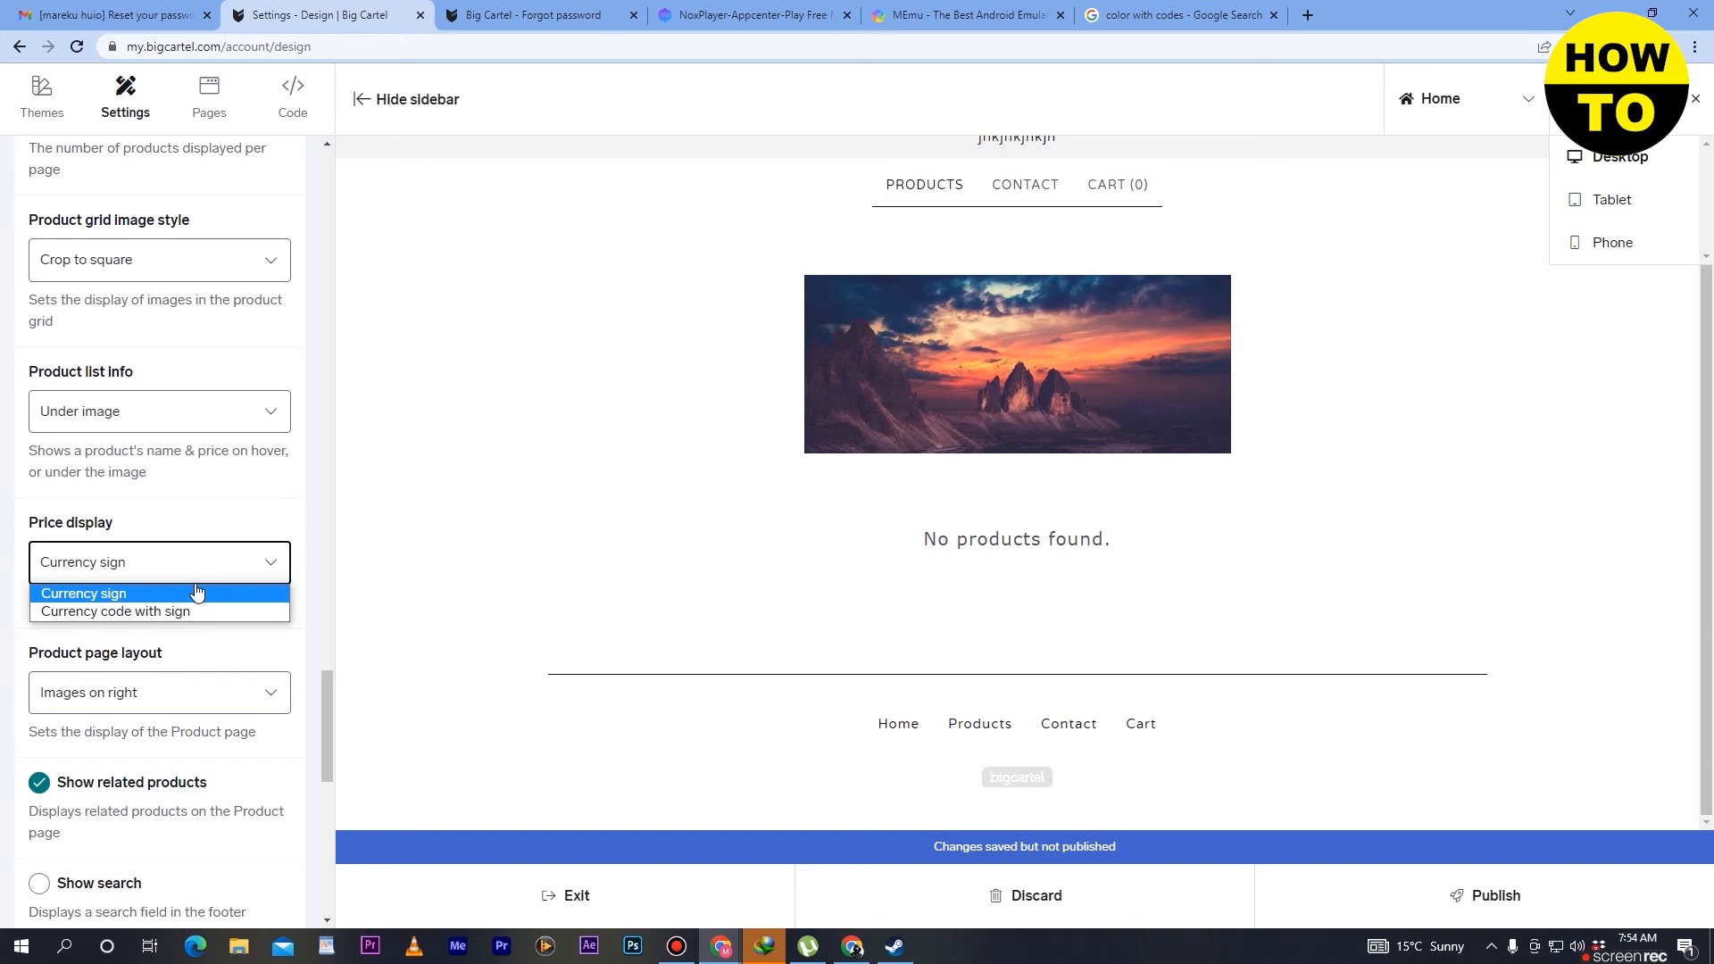
left_click(293, 526)
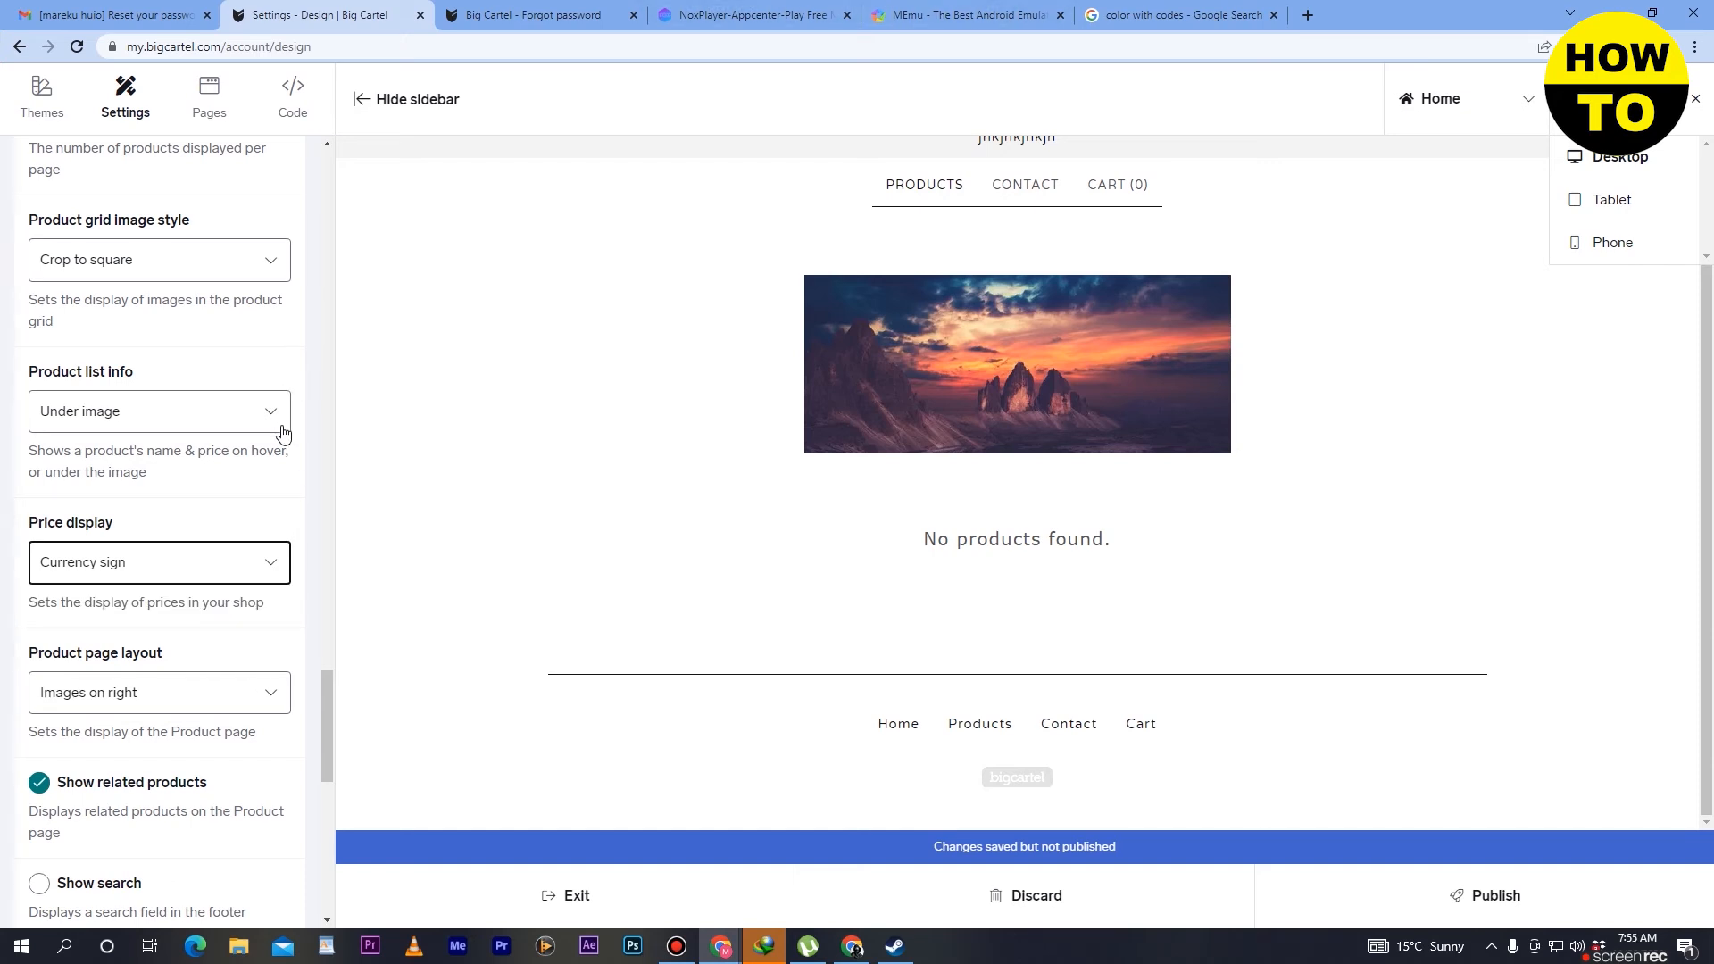
scroll(269, 491, "down", 2)
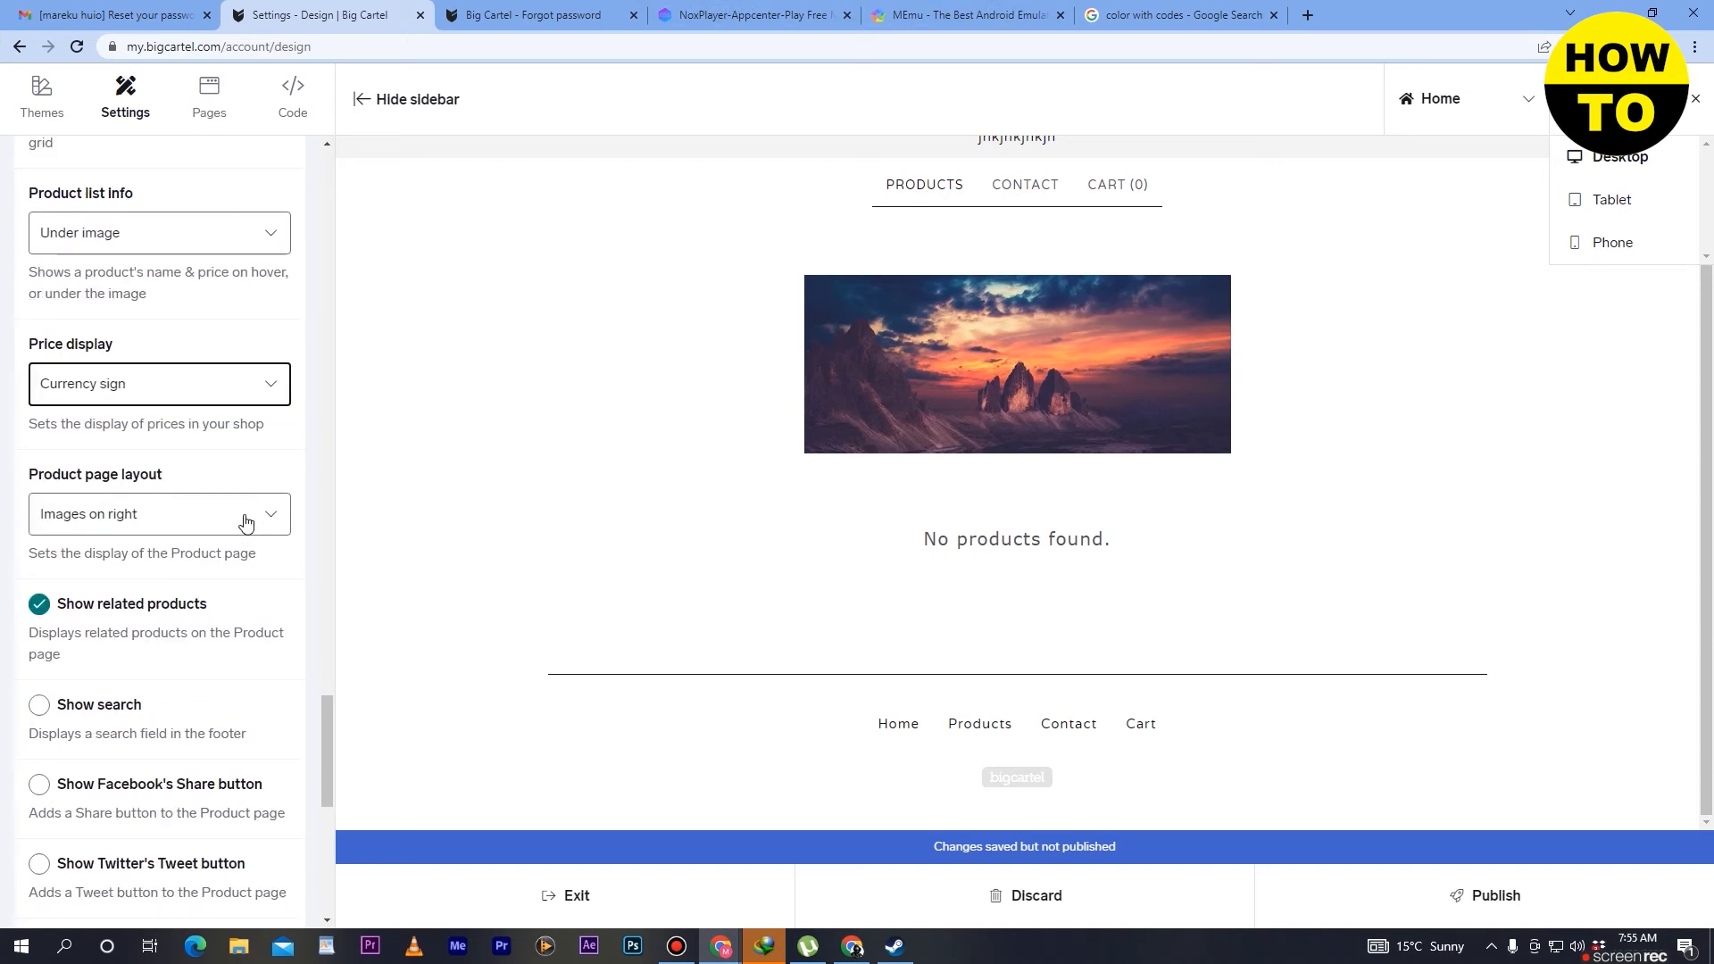
left_click(246, 518)
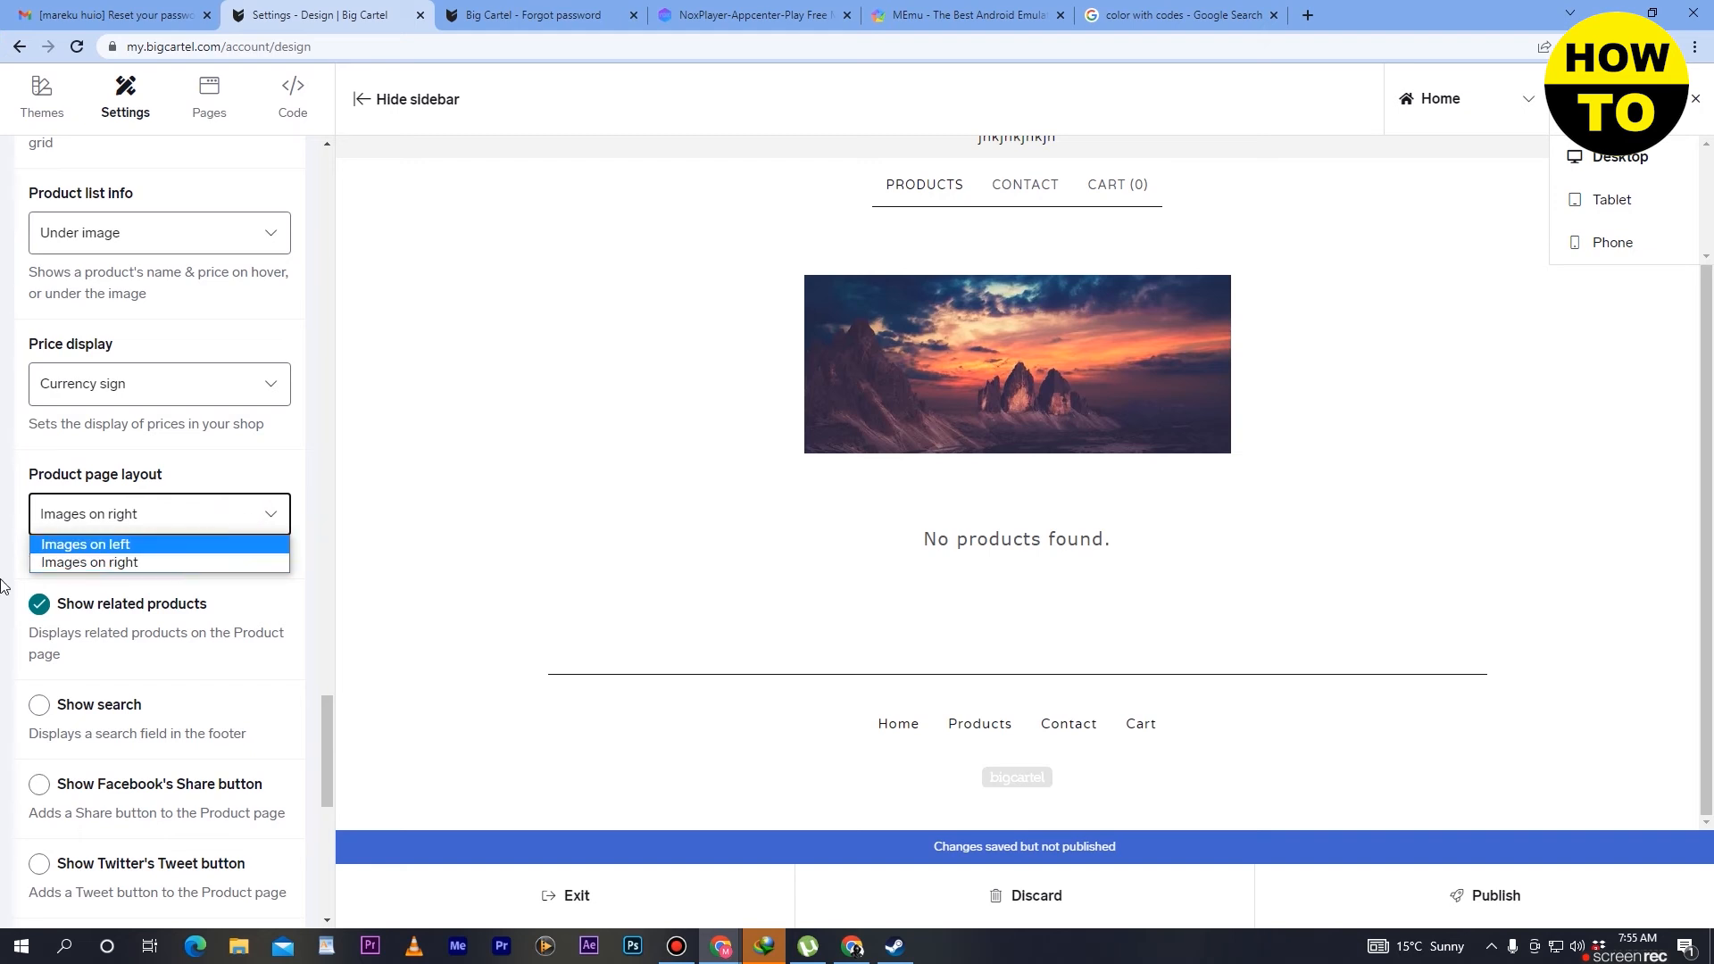
- Enable the footer search field and the Facebook Share, Twitter Tweet and Pinterest Pin It buttons
scroll(138, 686, "down", 3)
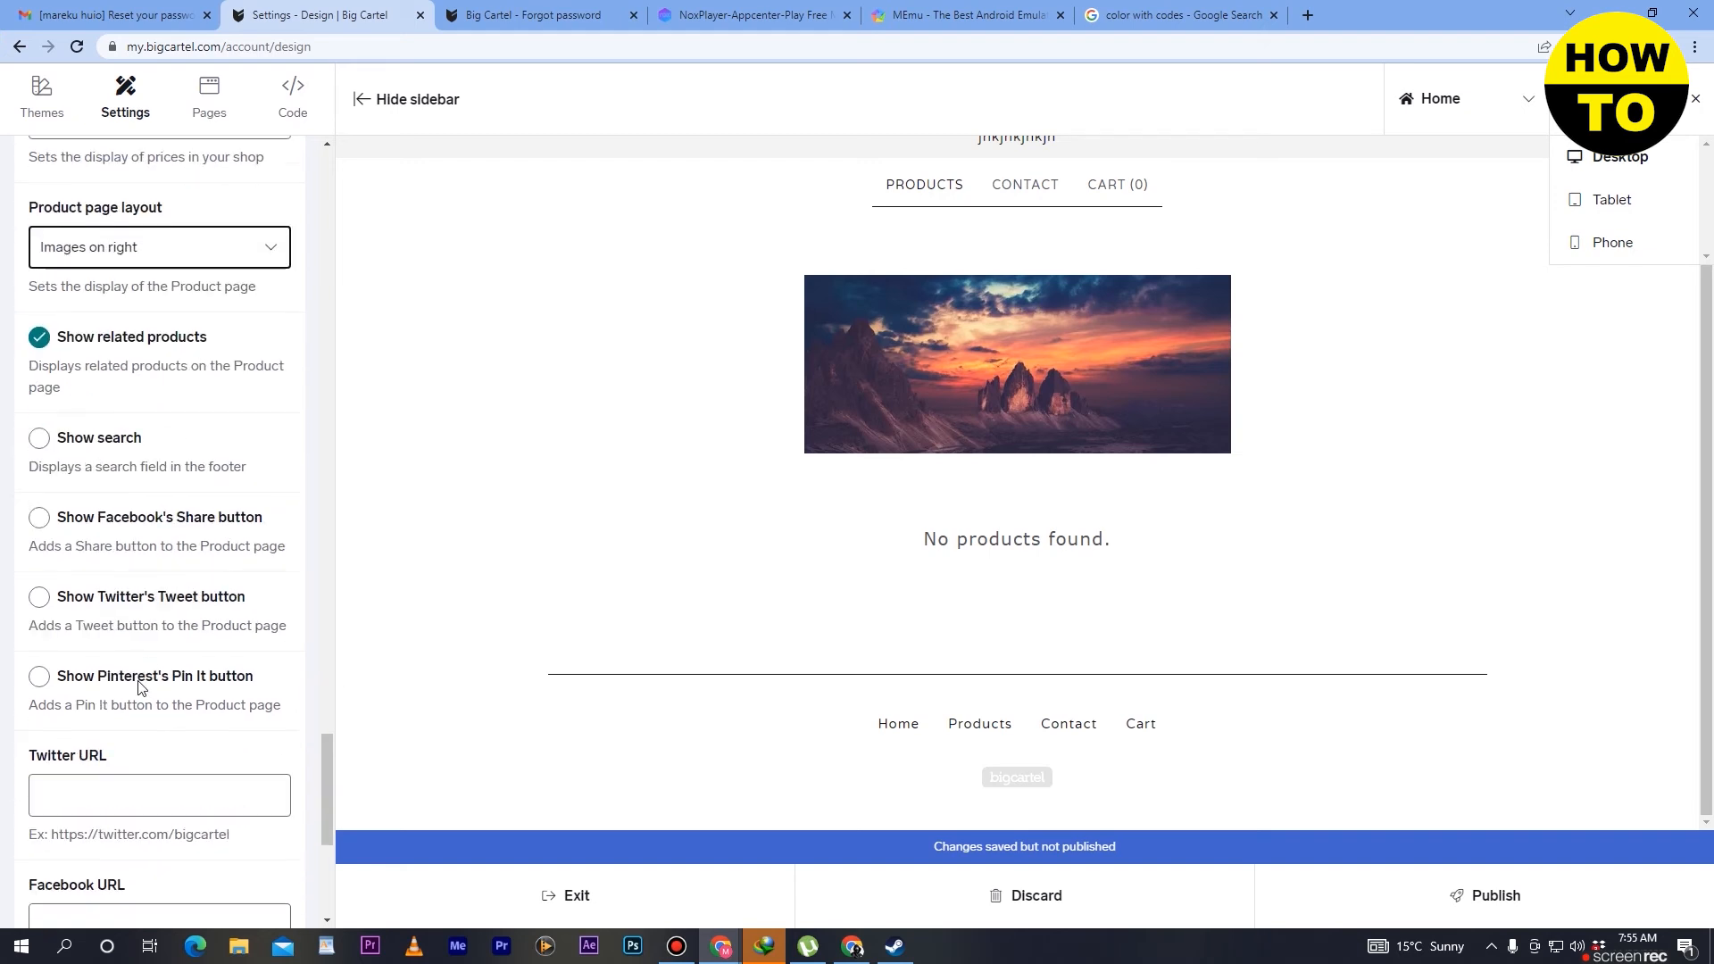
left_click(42, 449)
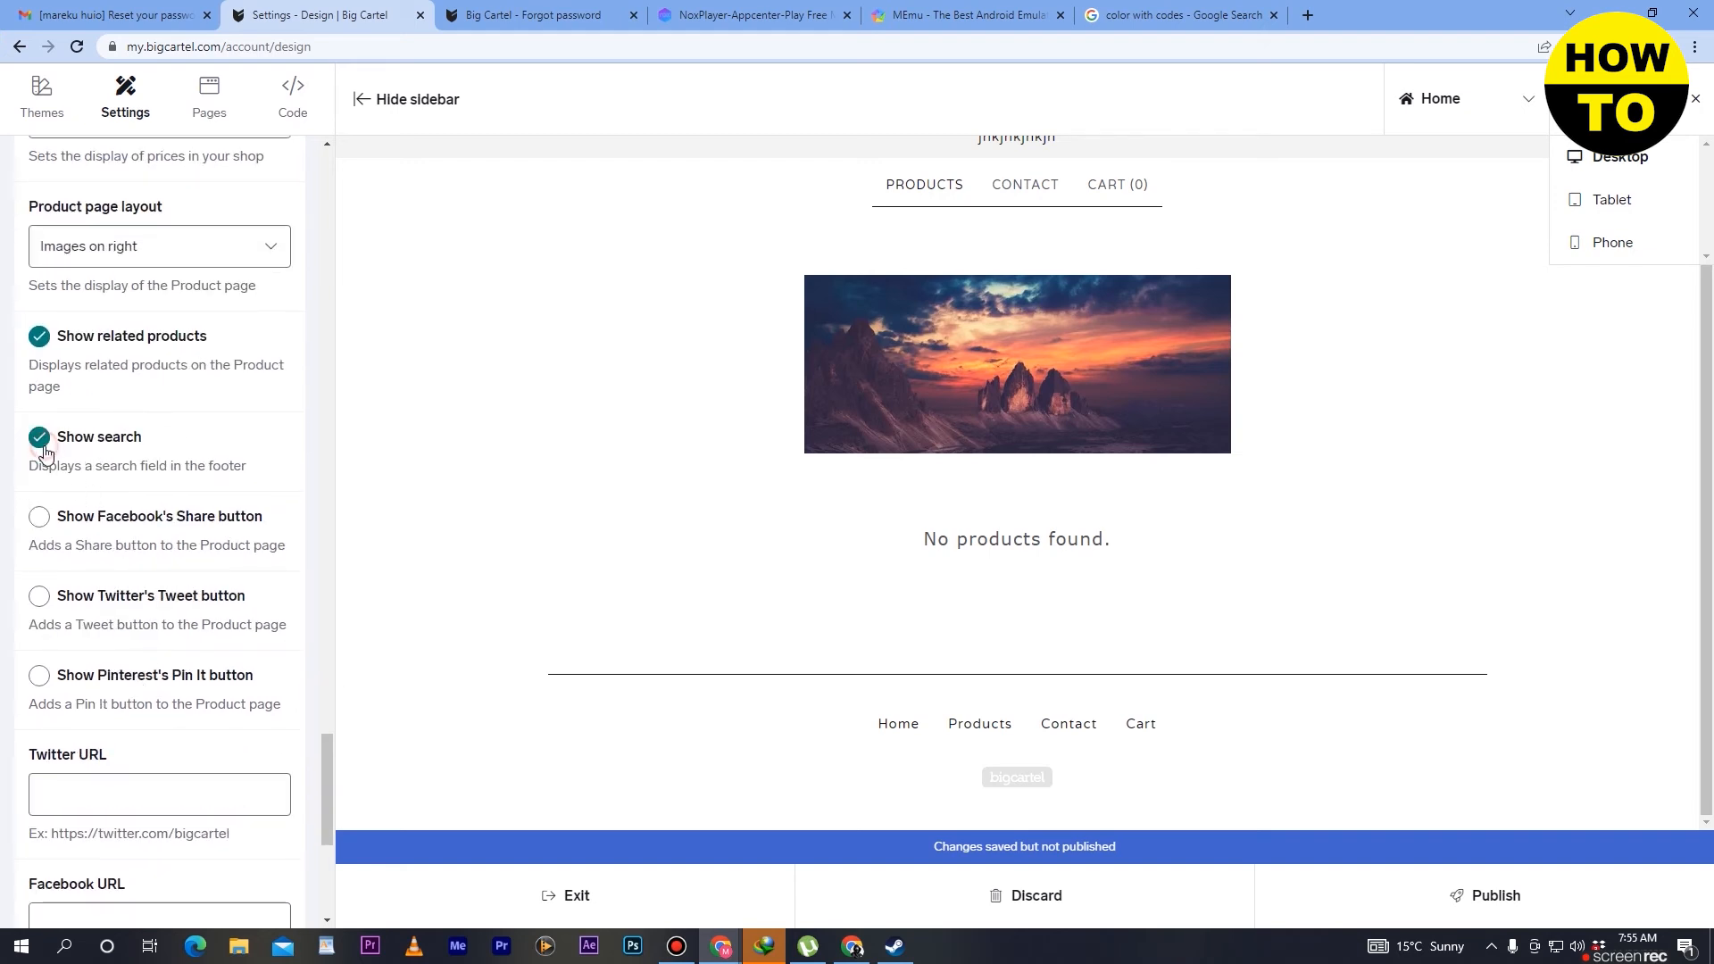
left_click(45, 532)
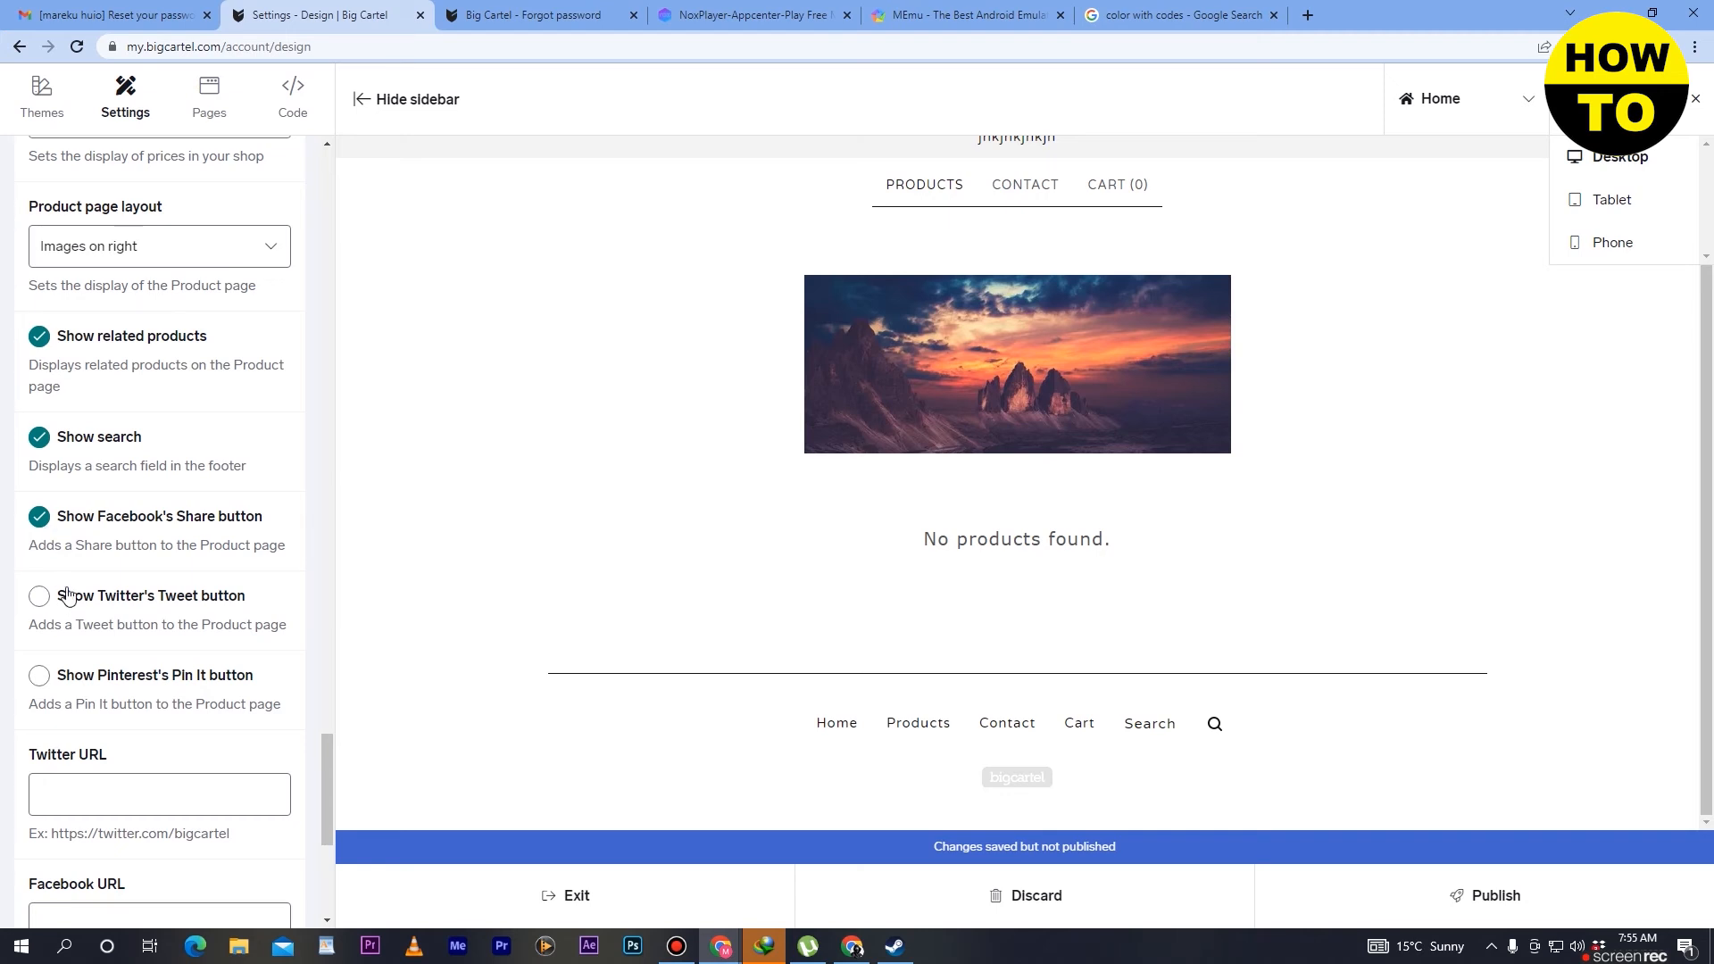
left_click(41, 595)
left_click(38, 678)
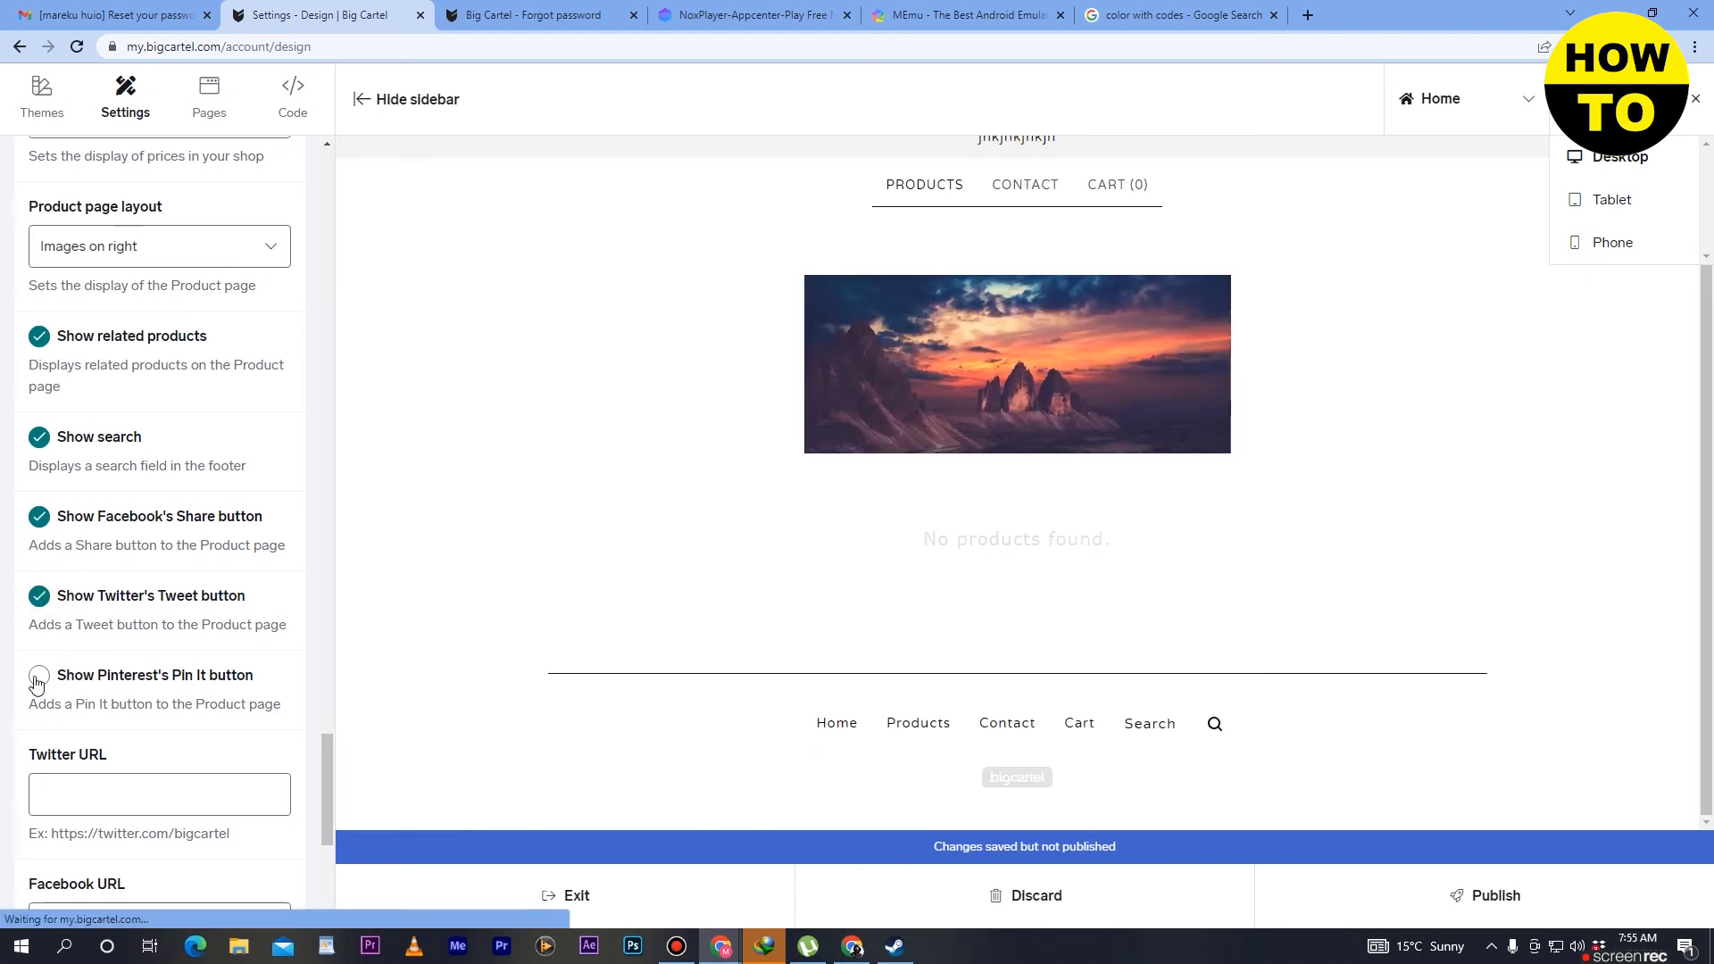
- Look through the Twitter, Facebook, Tumblr, Instagram and Pinterest URL fields in the design options
scroll(198, 528, "down", 3)
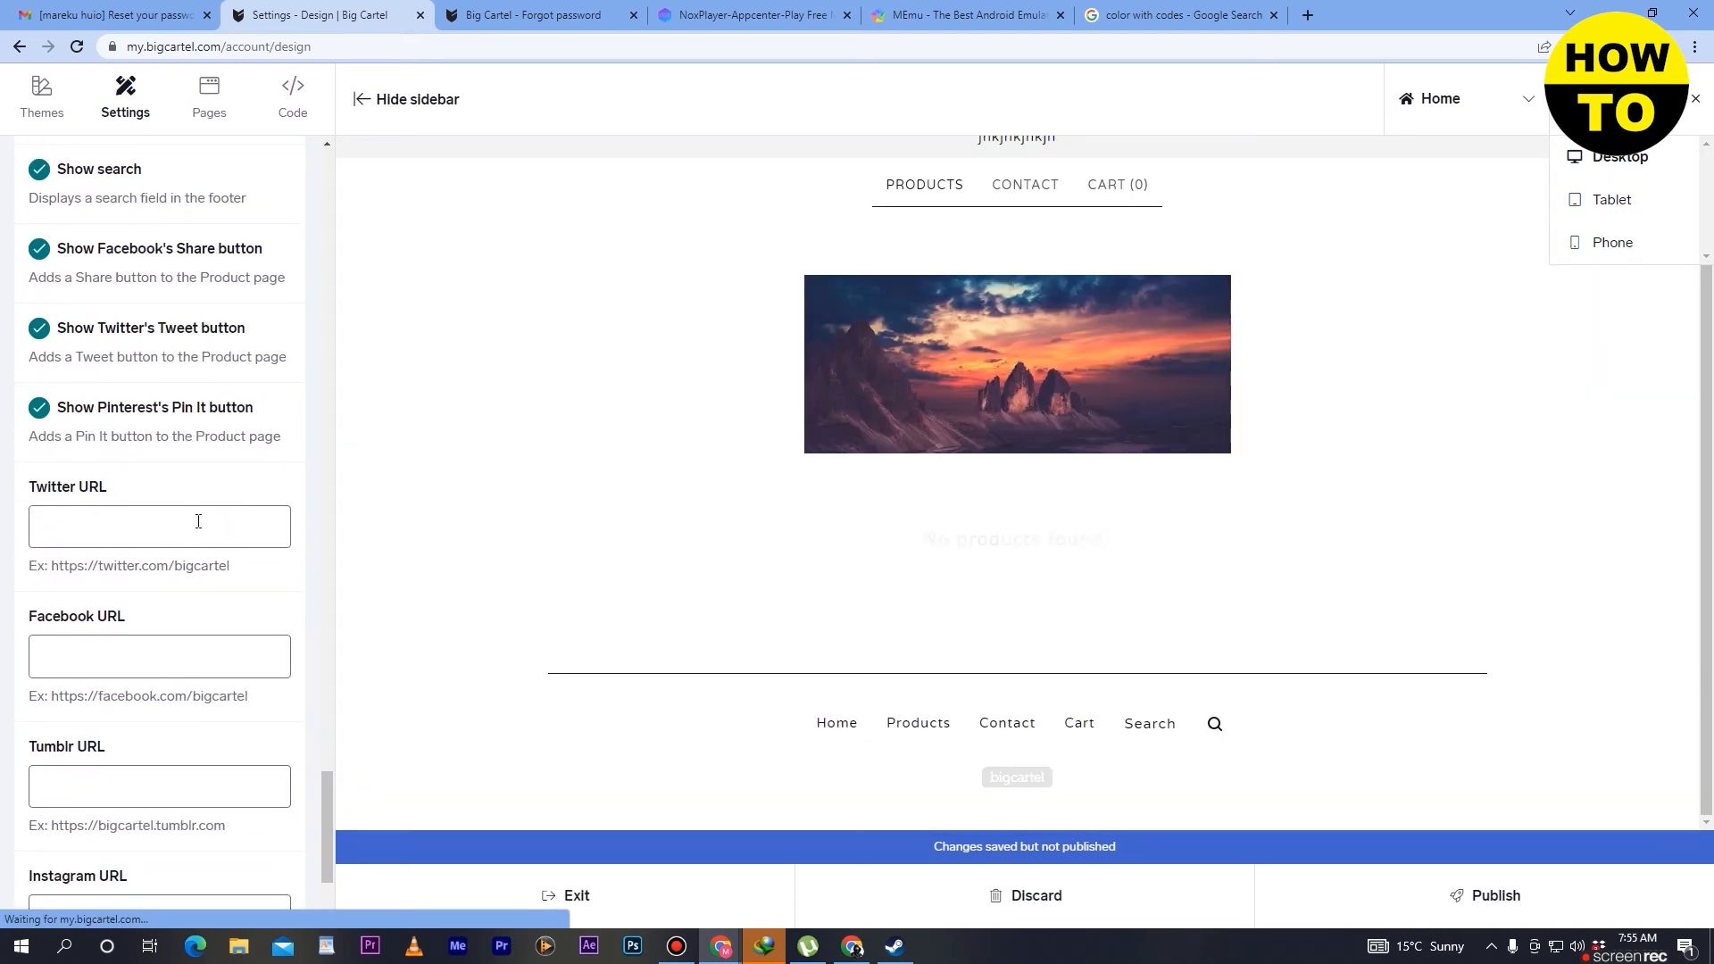
left_click(194, 523)
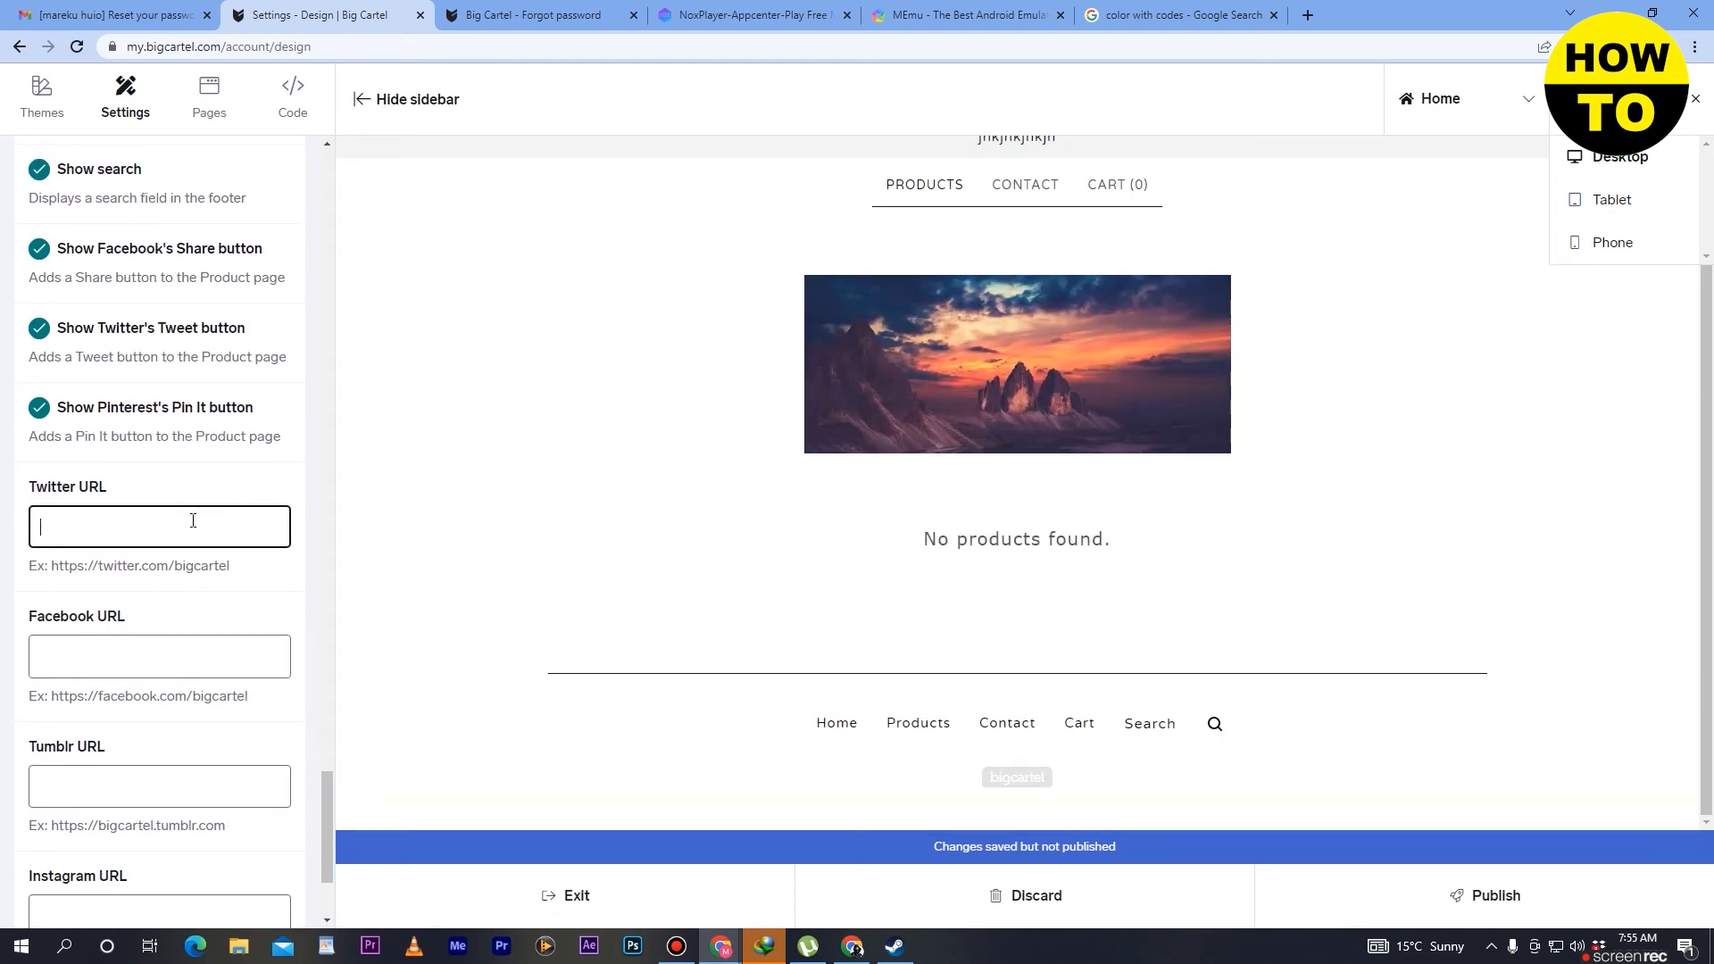
left_click(200, 667)
scroll(202, 616, "down", 3)
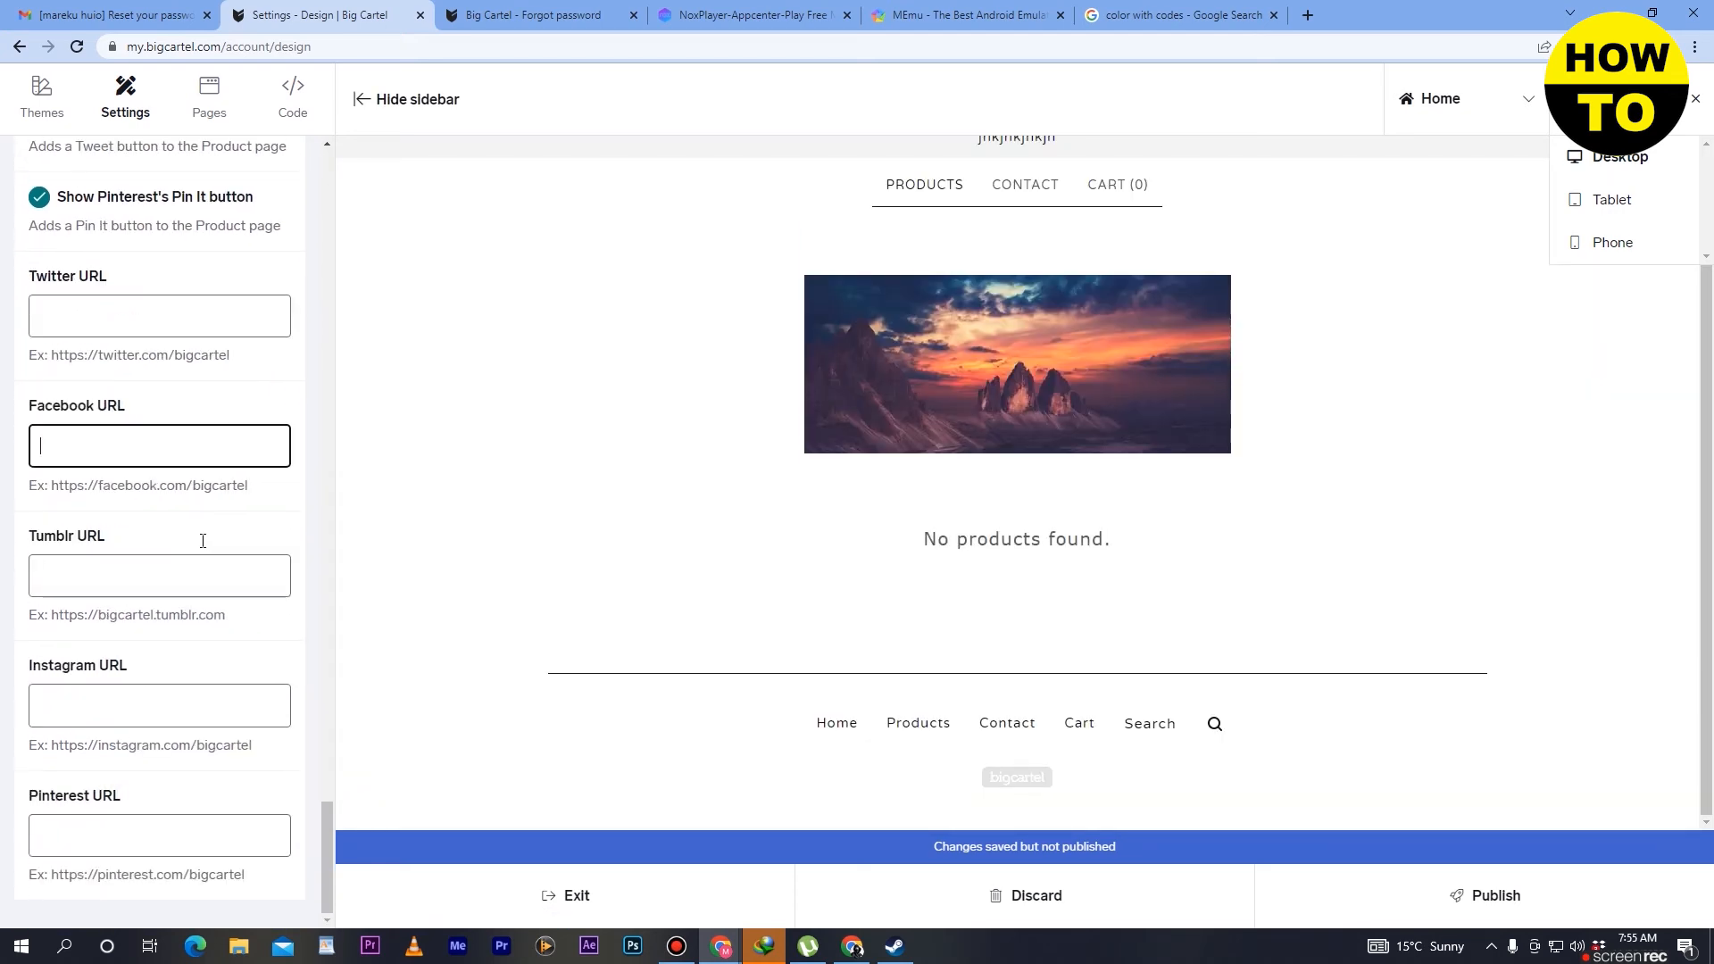
left_click(152, 576)
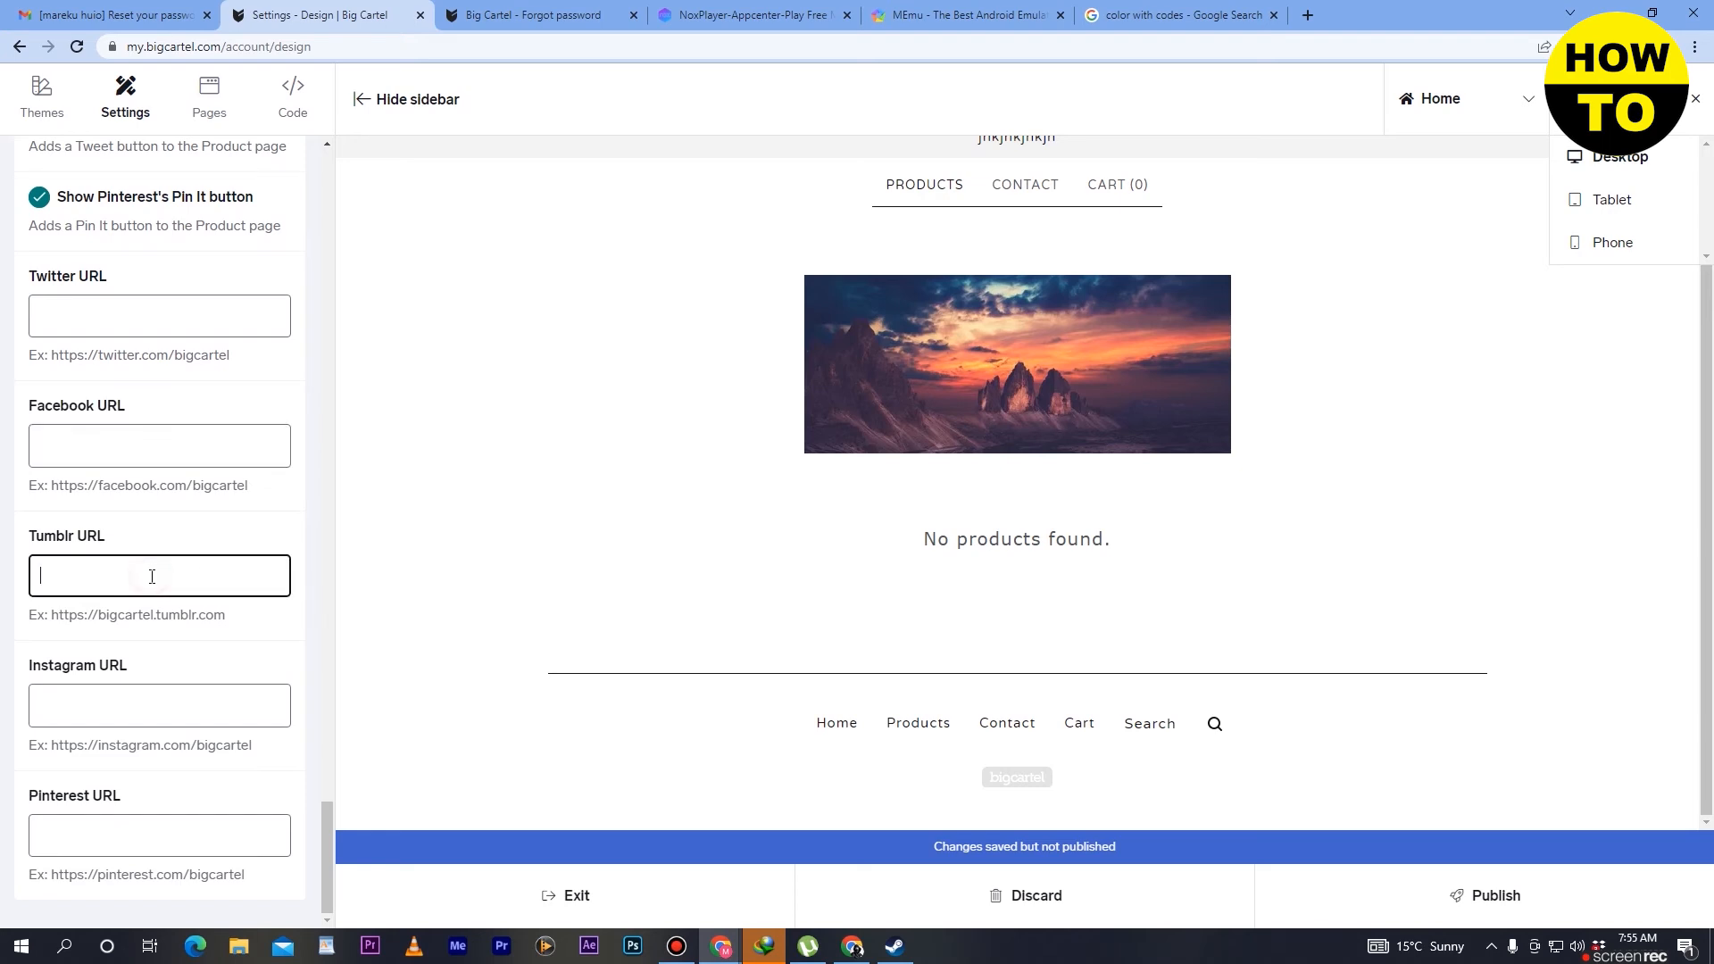
left_click(186, 709)
left_click(169, 846)
- Switch from the design settings to the shop's themes and browse the available themes
scroll(174, 843, "up", 10)
scroll(179, 842, "up", 20)
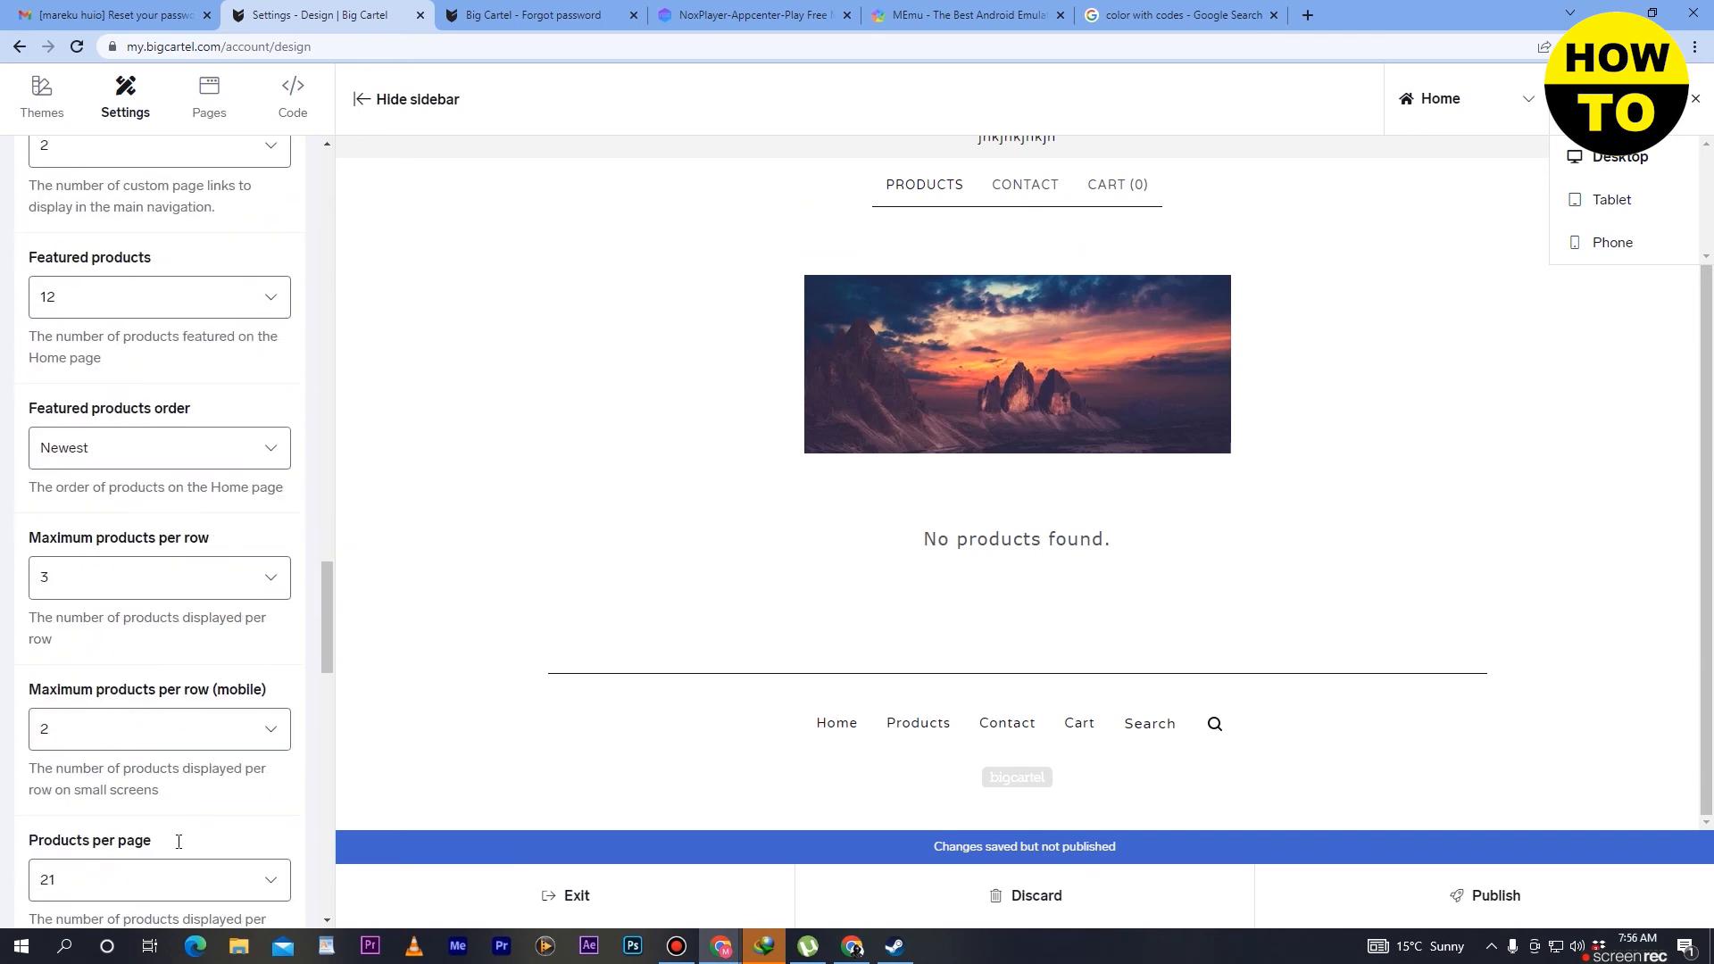
scroll(178, 837, "up", 10)
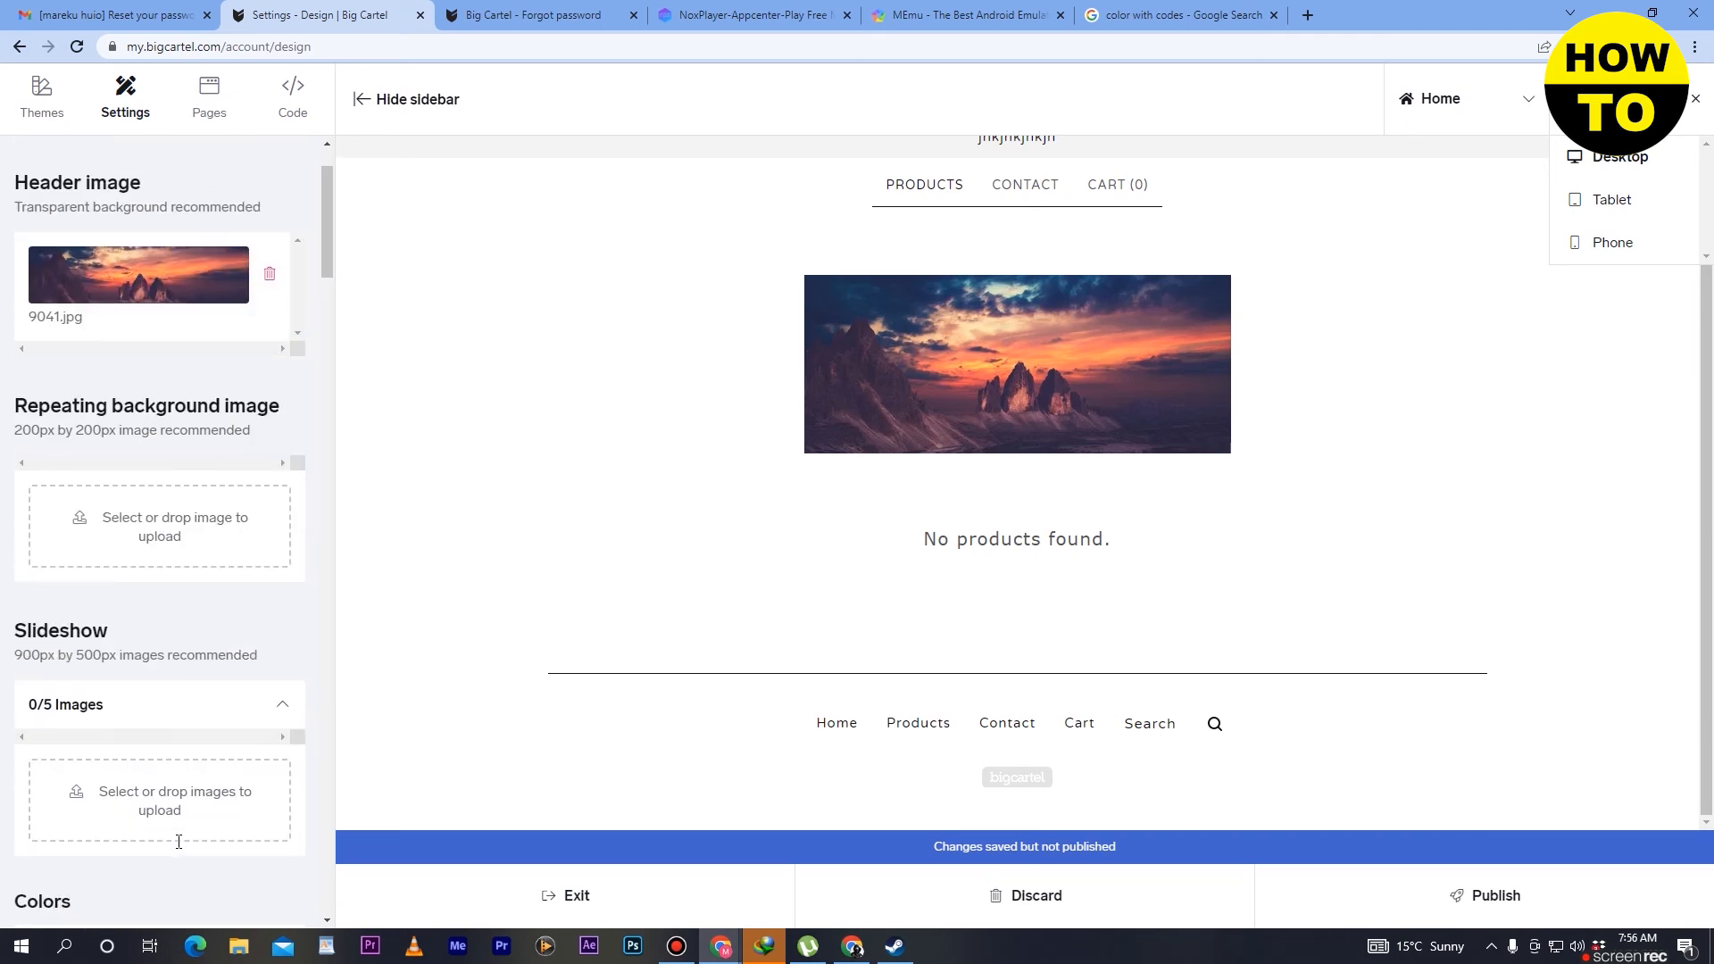
left_click(40, 87)
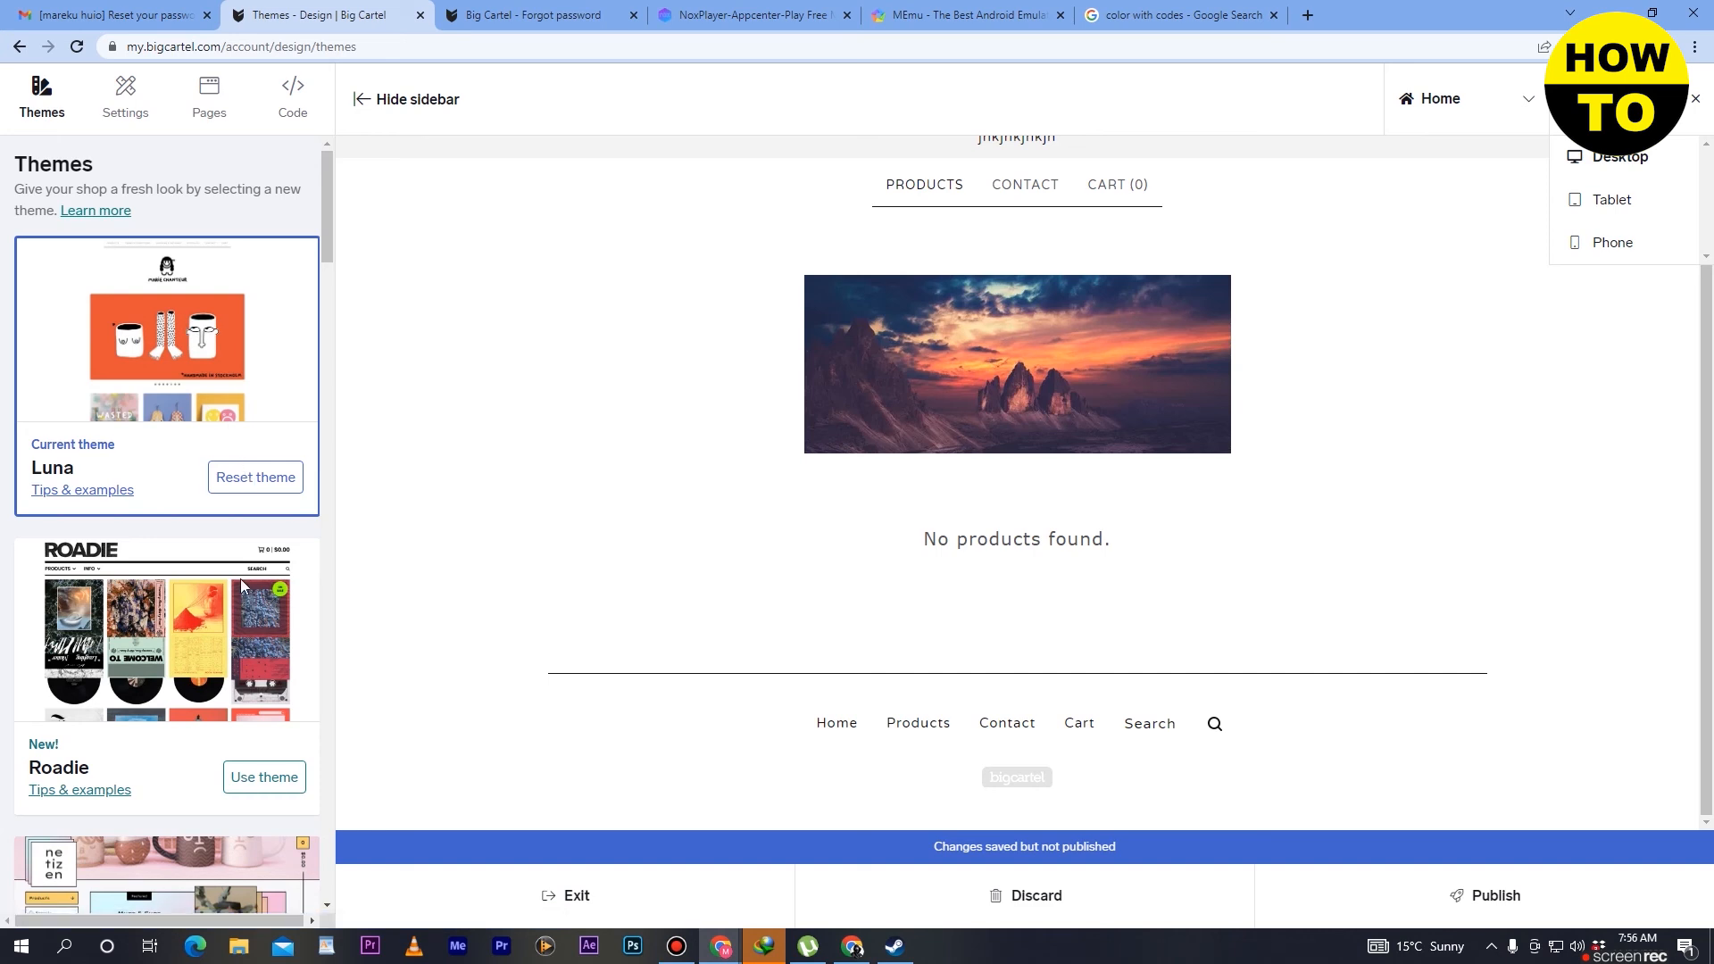
mouse_move(325, 210)
left_mouse_down()
mouse_move(325, 255)
mouse_move(325, 205)
left_mouse_up()
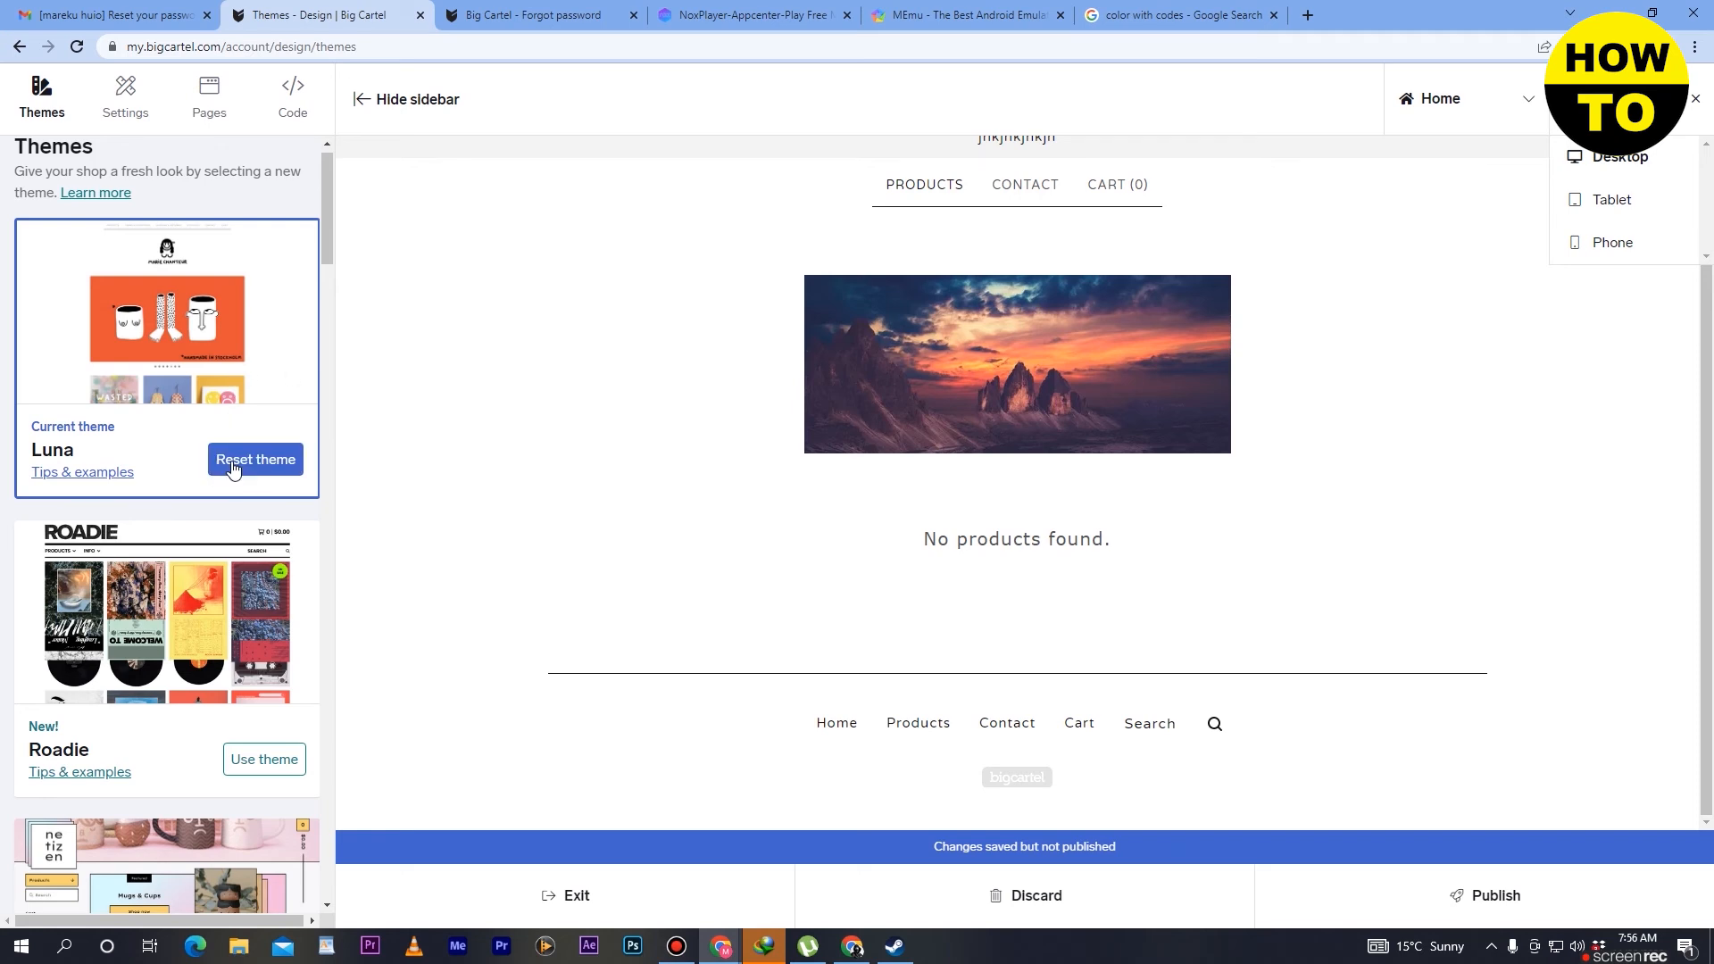
left_click_drag(328, 212, 319, 272)
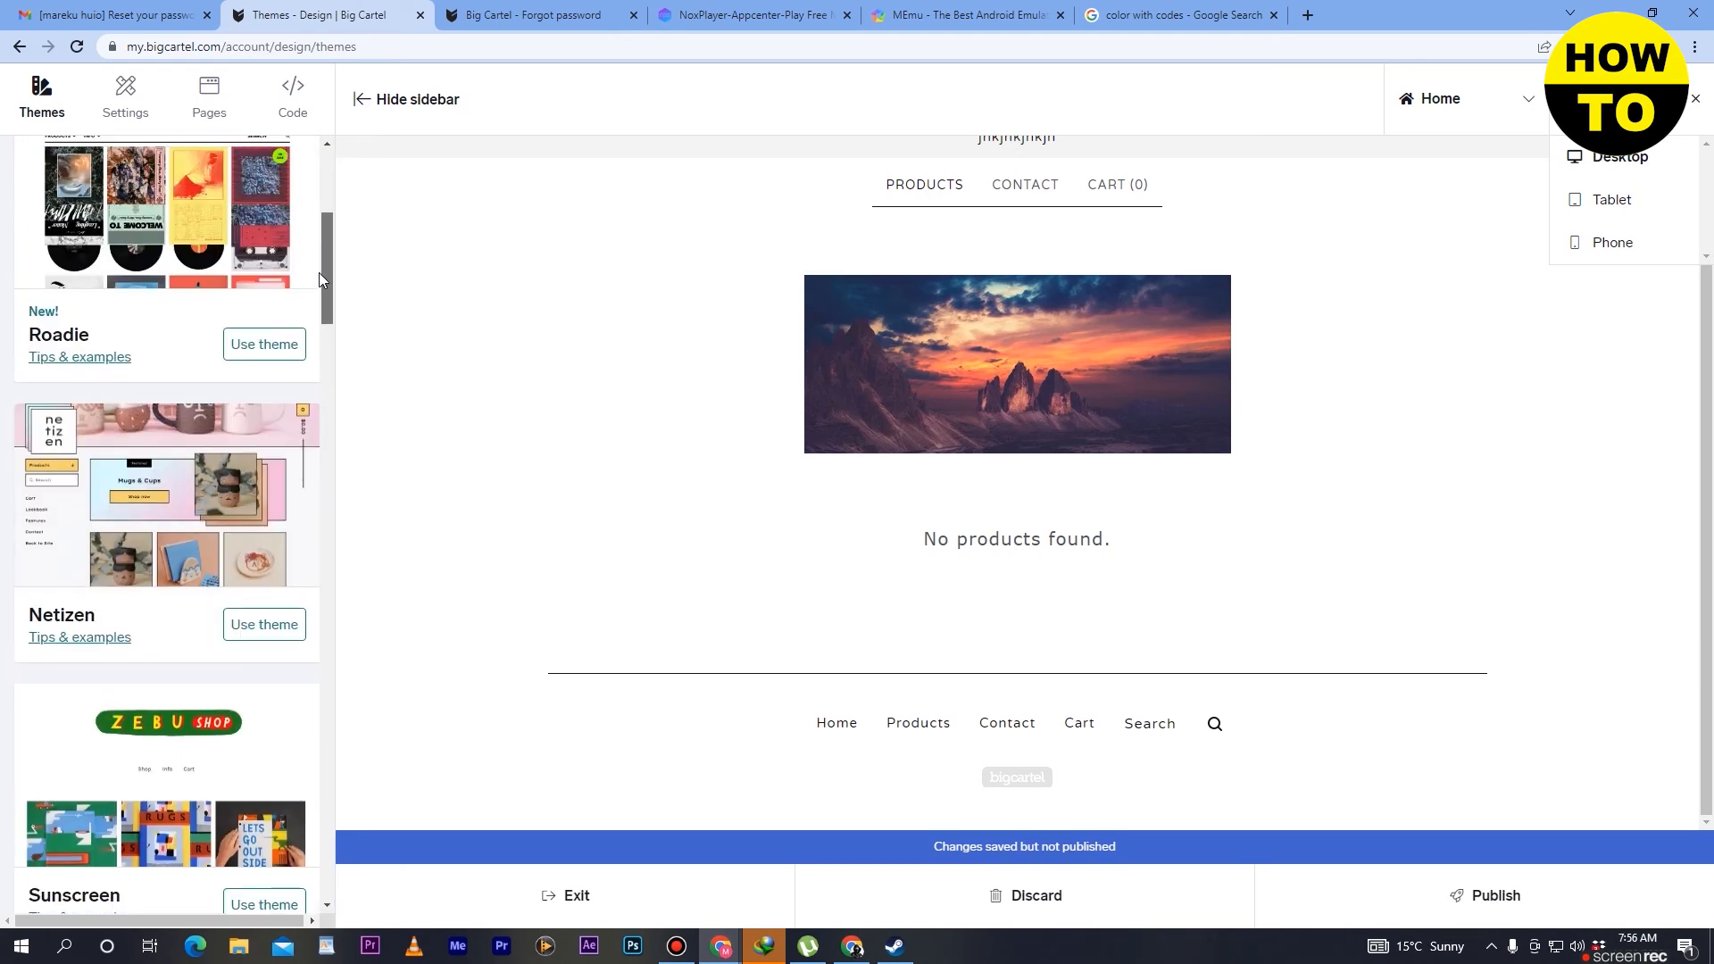
- Apply the Roadie theme to the shop, accepting the loss of current theme customizations, and look over the preview
left_click(267, 356)
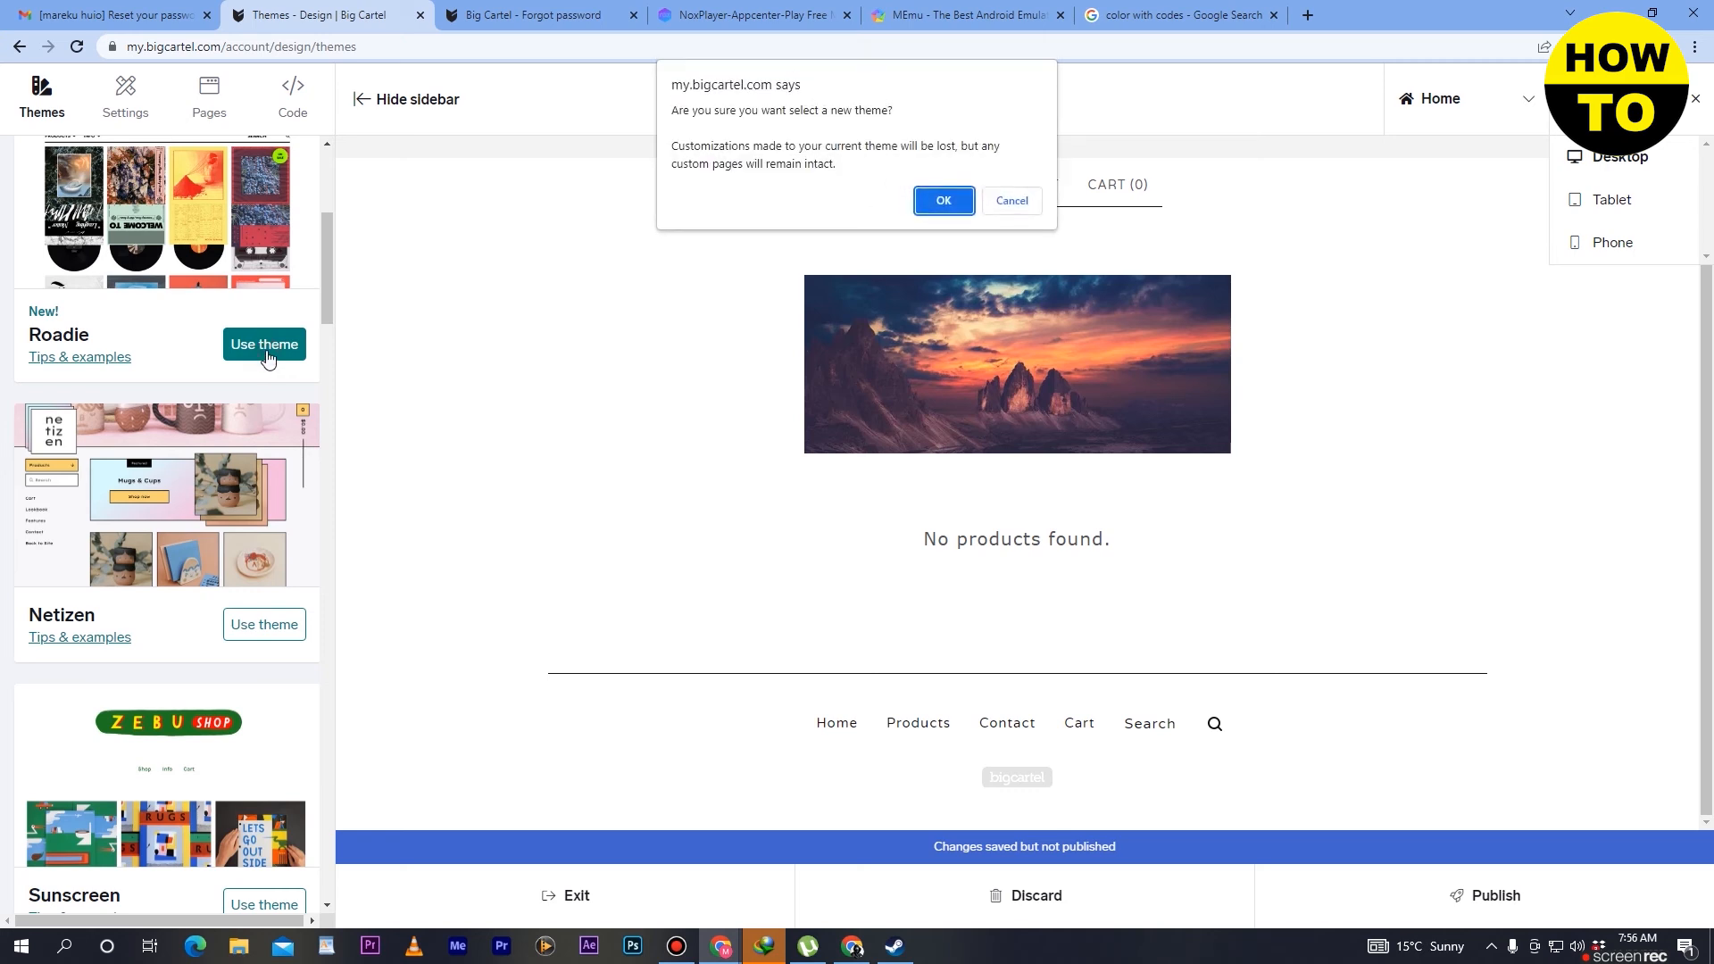
left_click(935, 202)
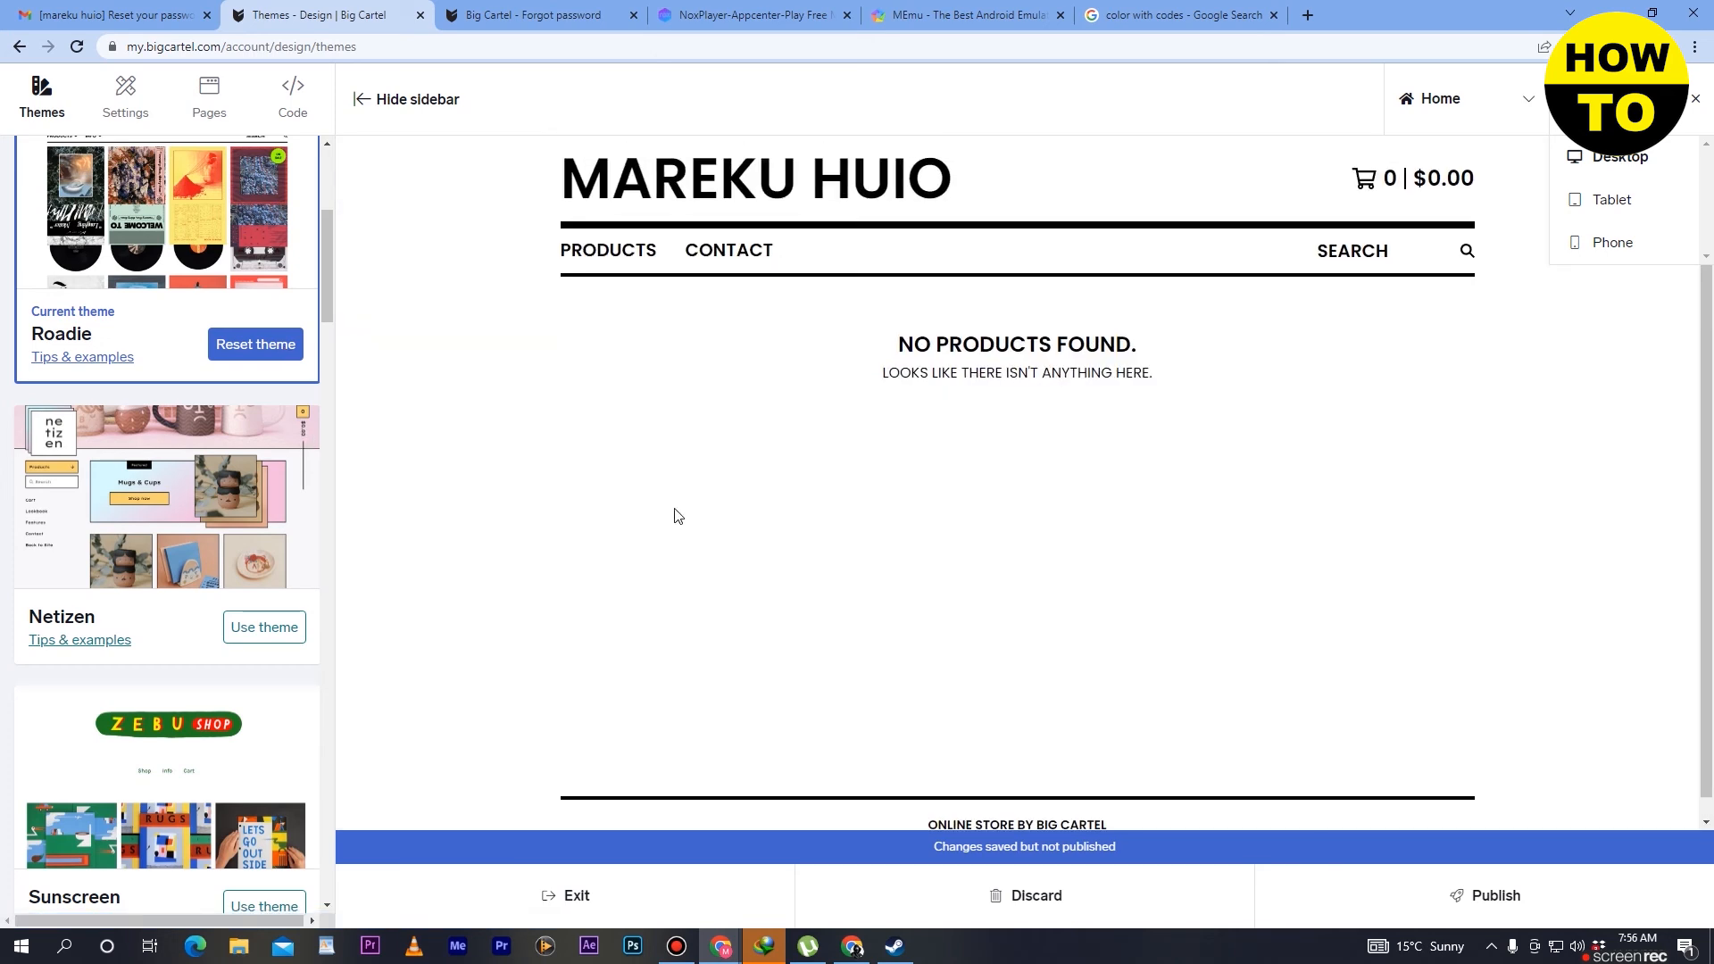
scroll(675, 509, "down", 1)
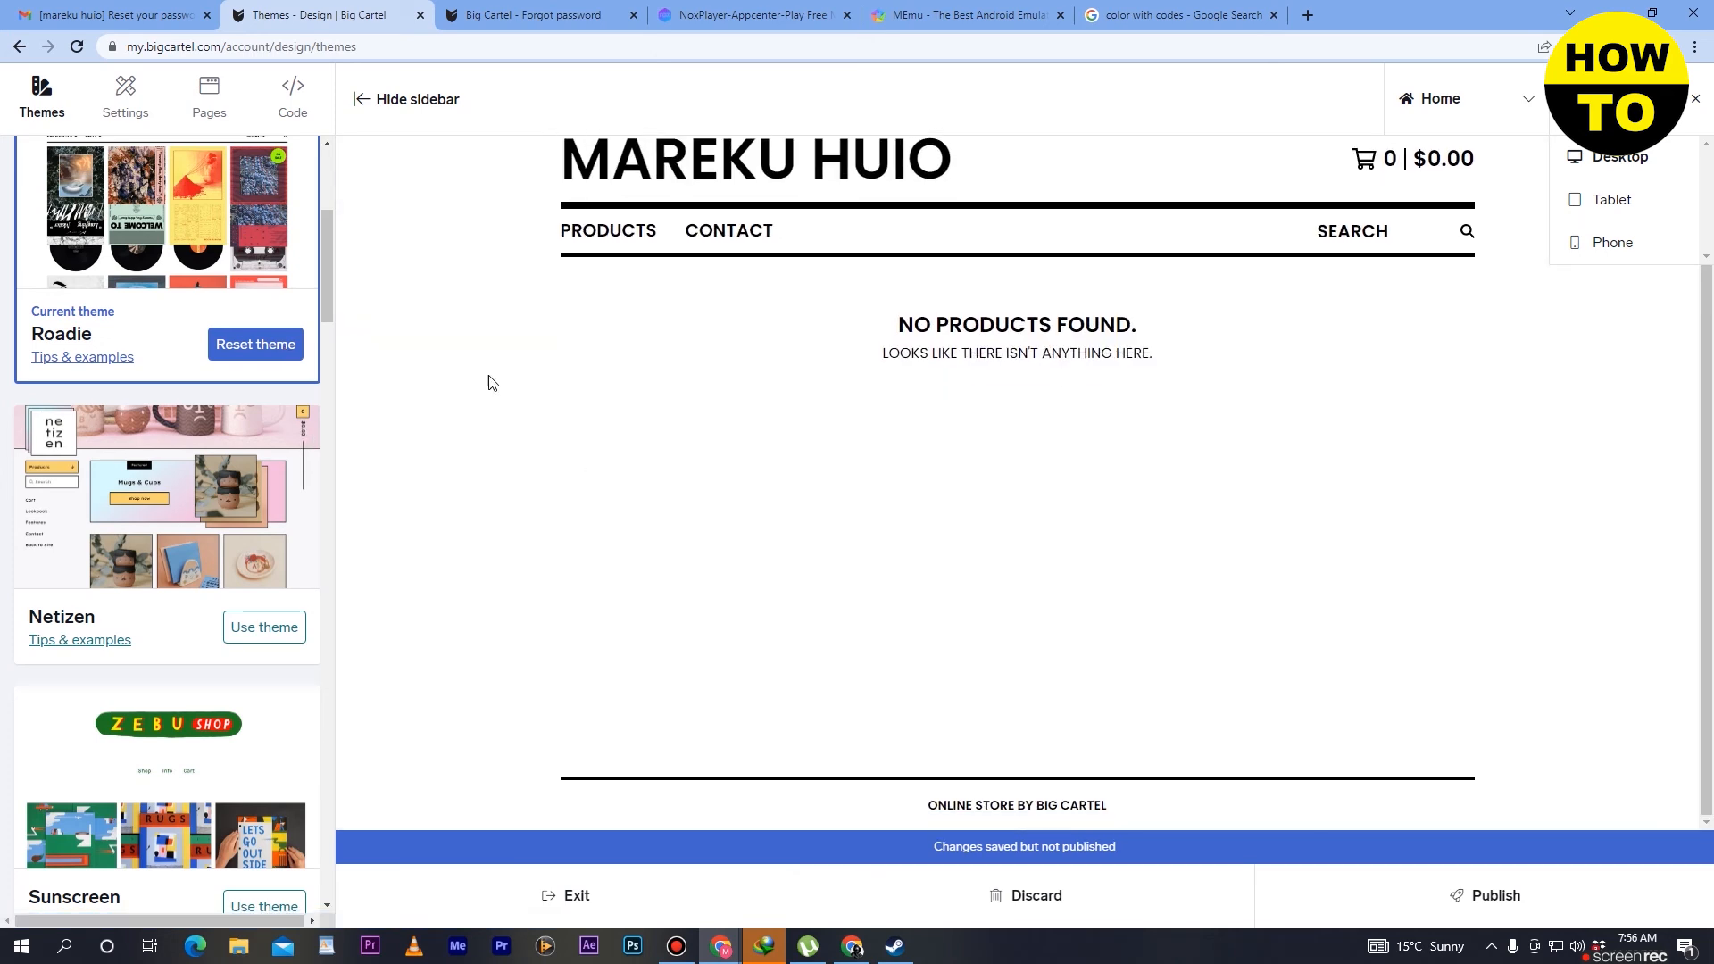
left_click_drag(327, 260, 390, 161)
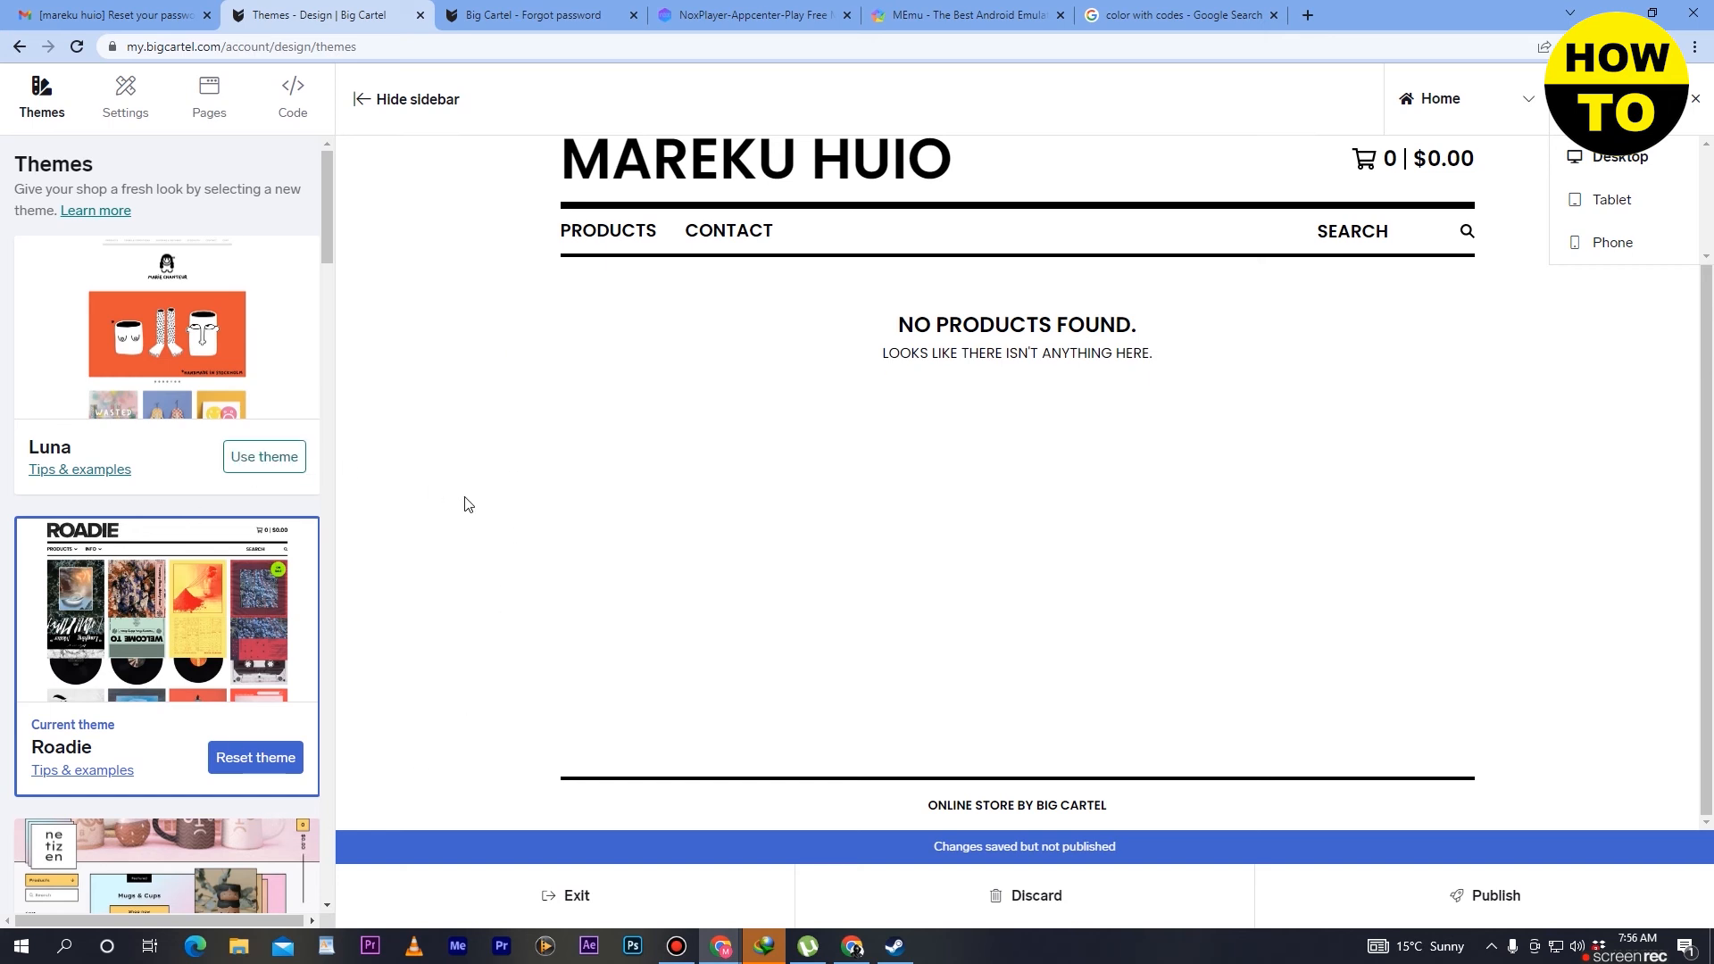
- Start a new custom page for the shop and name it with the first saved name suggestion
left_click(226, 102)
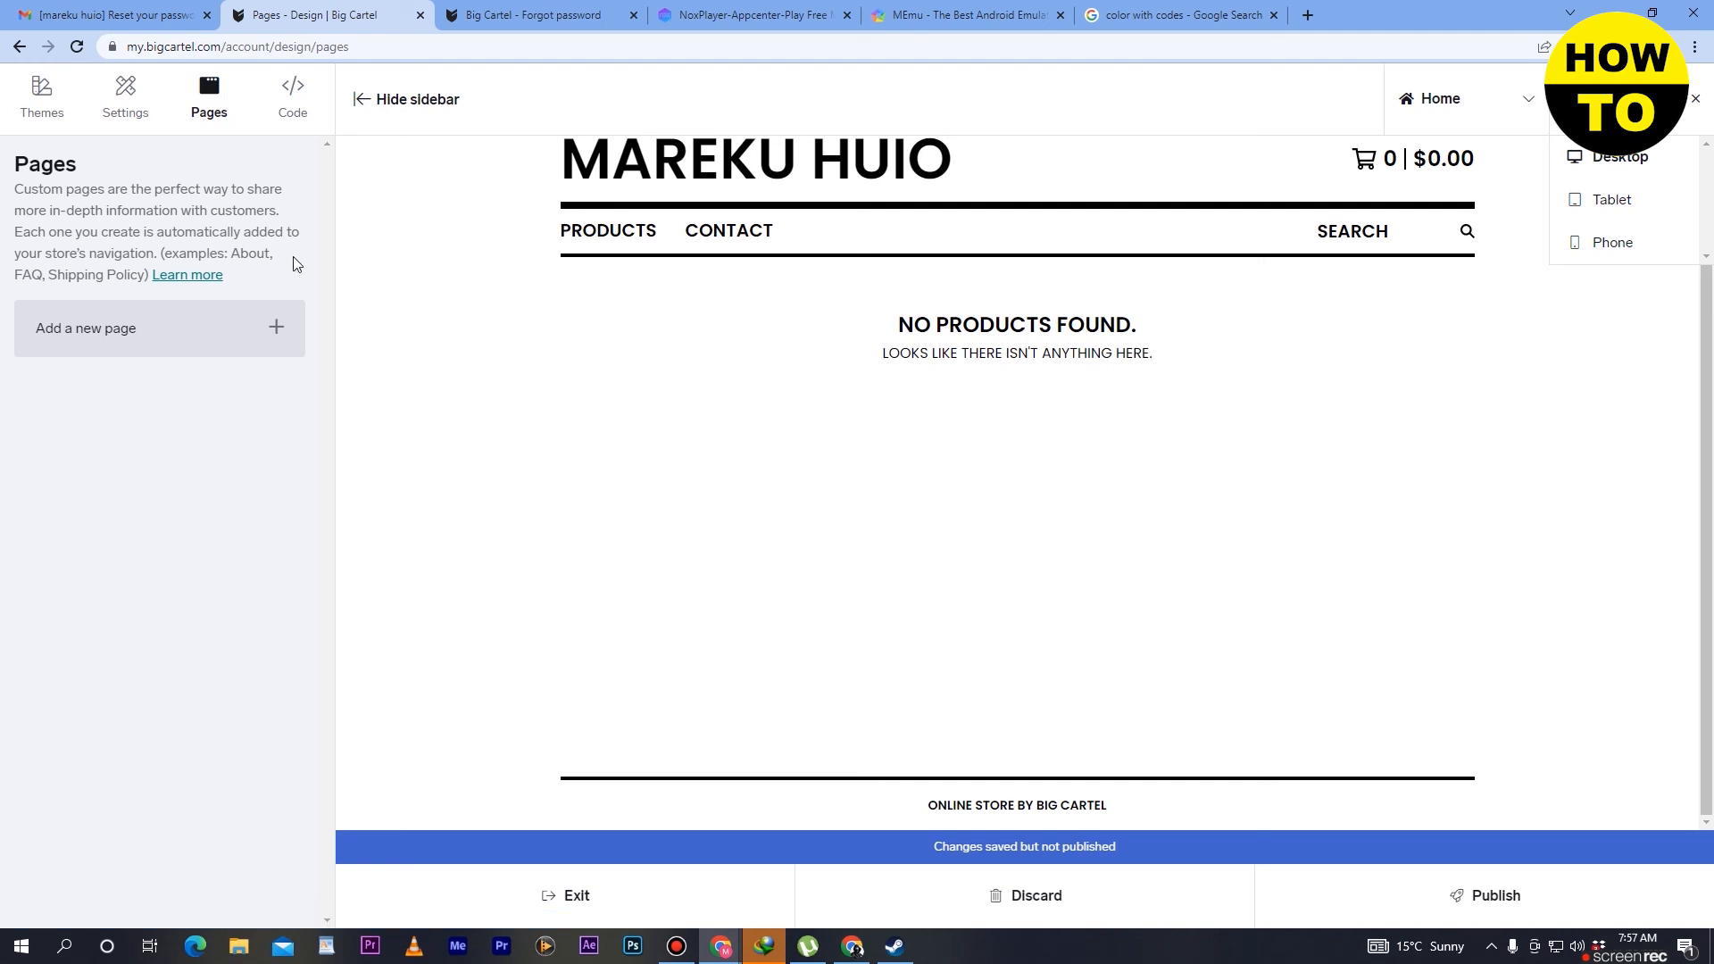
left_click(274, 334)
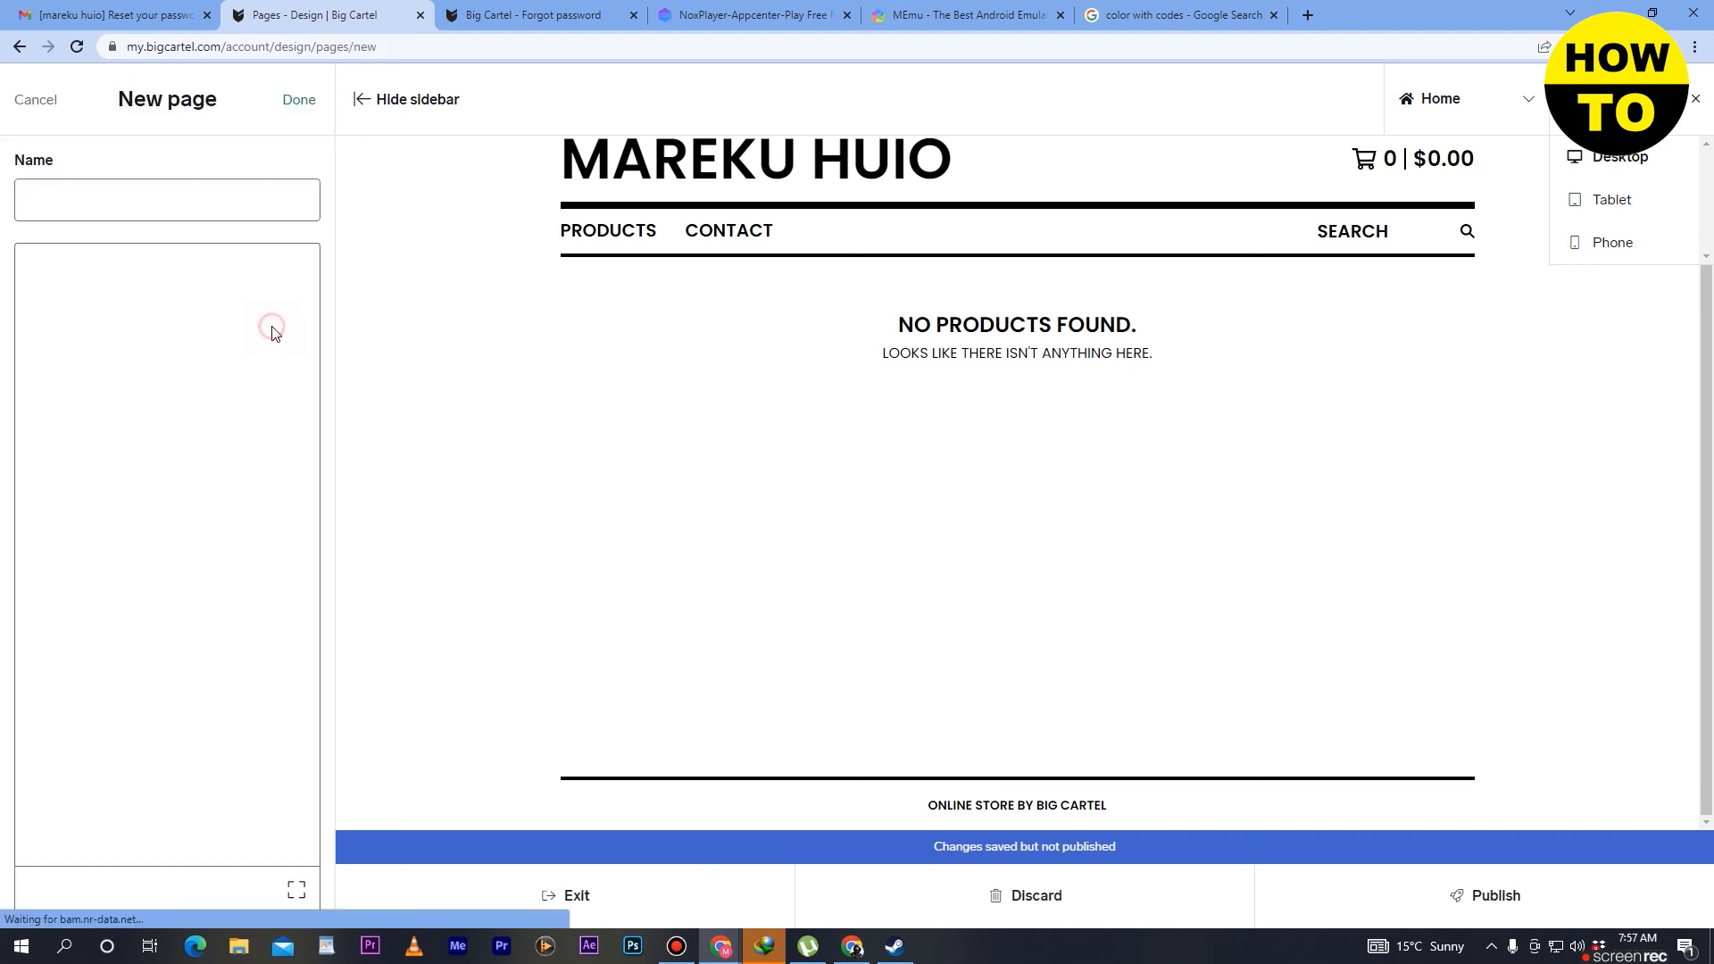
left_click(125, 203)
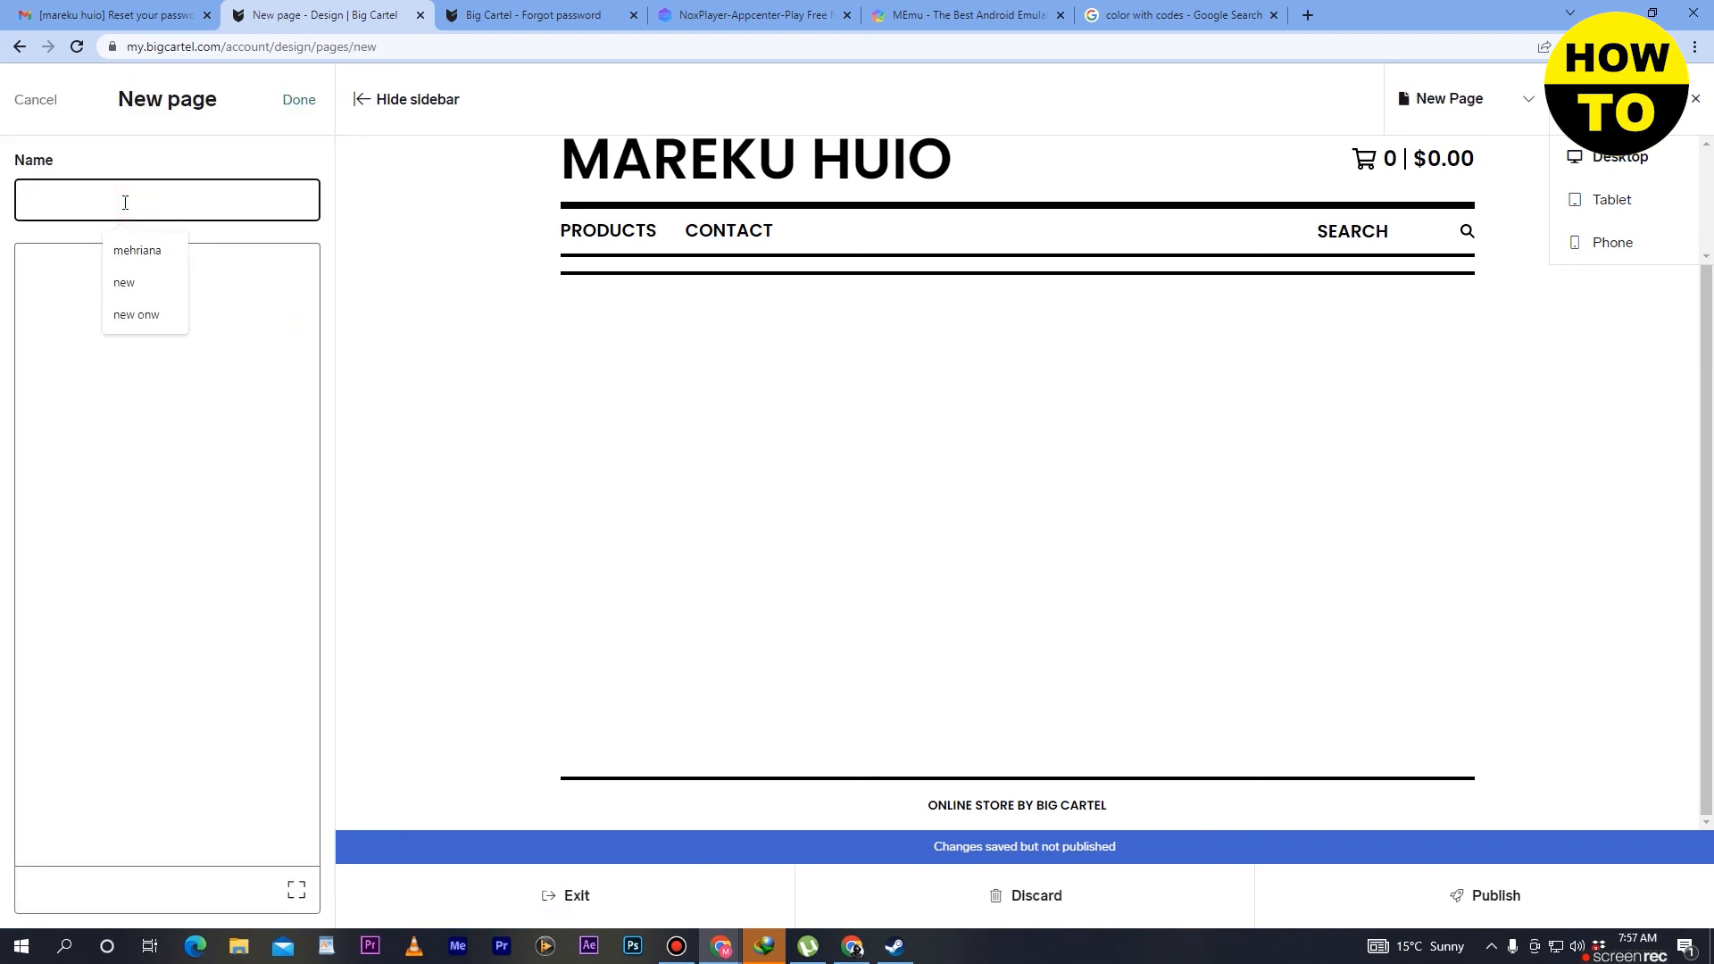
left_click(136, 250)
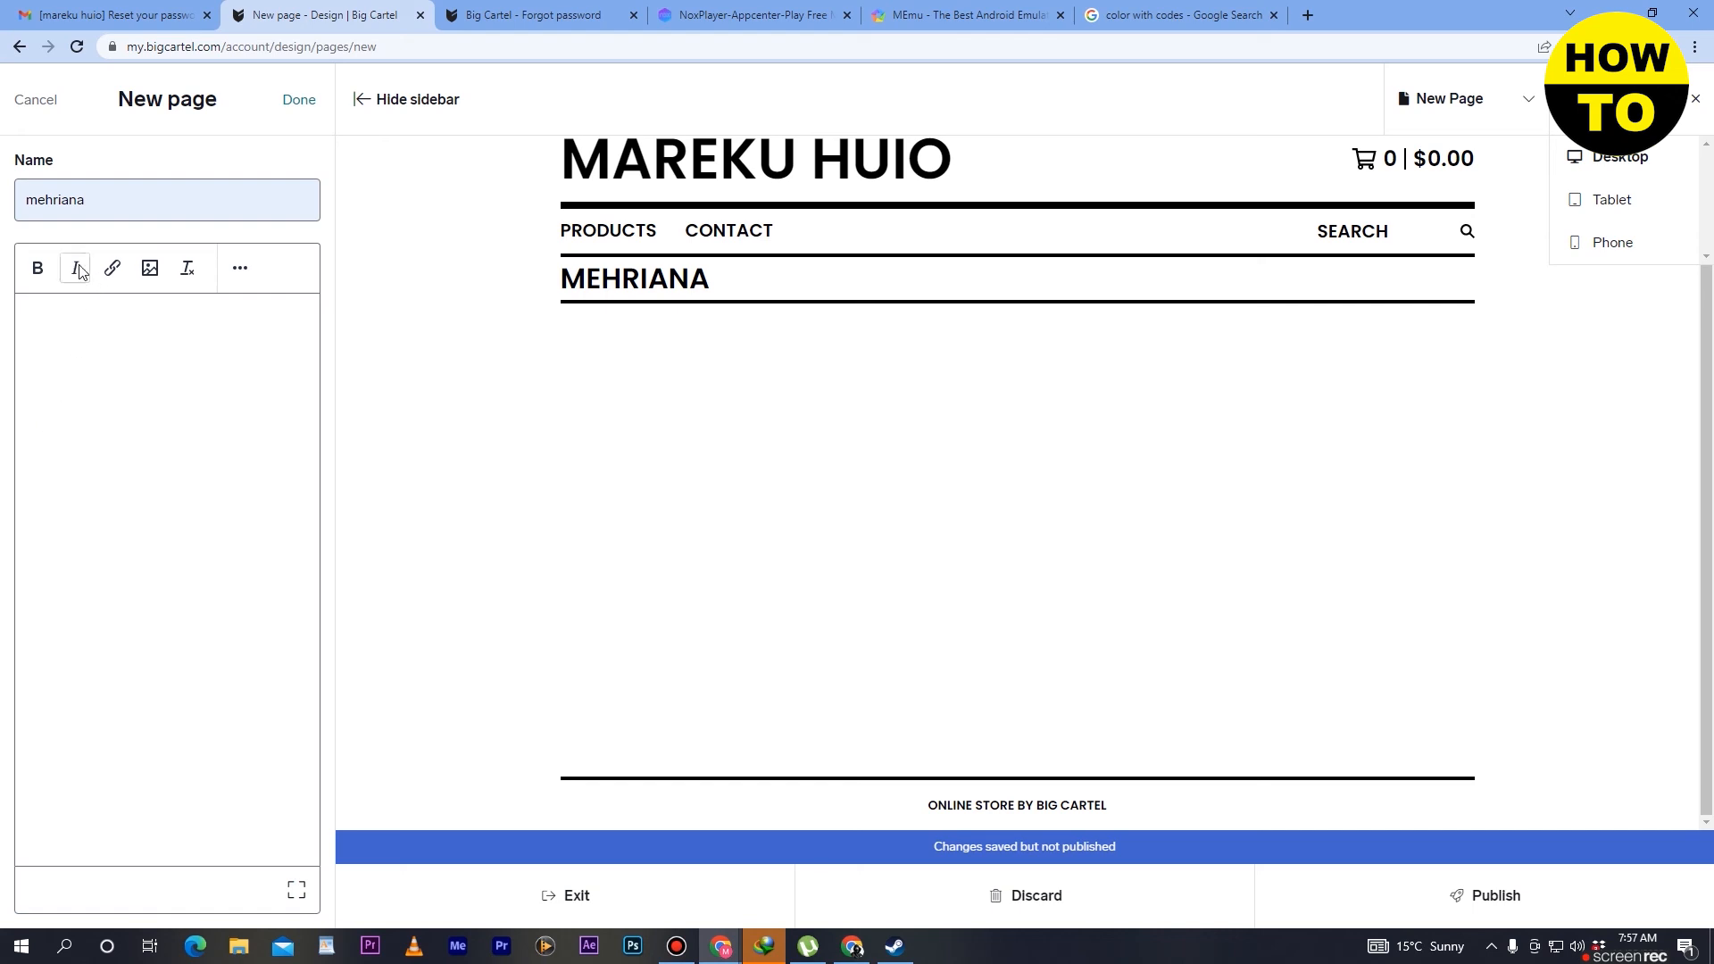
- Save the new page with the body text "gjhgjhjhg" and check it in the page editor without changing it
left_click(61, 341)
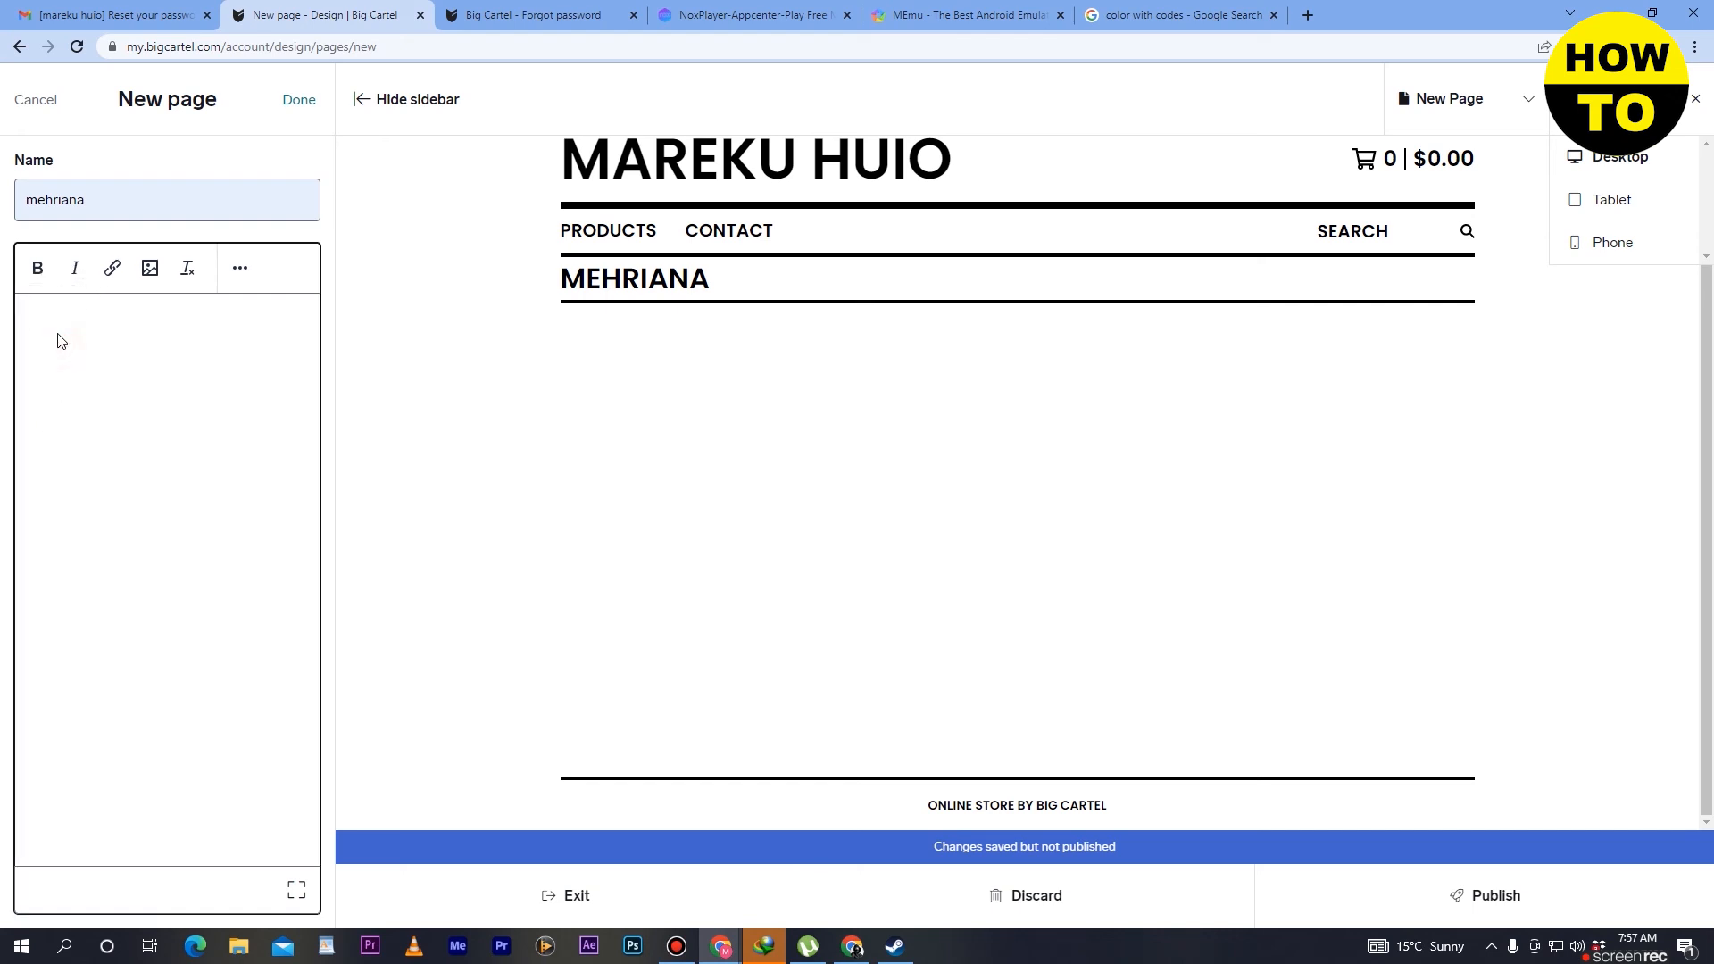
type("gjhgjhjh")
left_click_drag(108, 313, 5, 321)
left_click(114, 315)
left_click(297, 103)
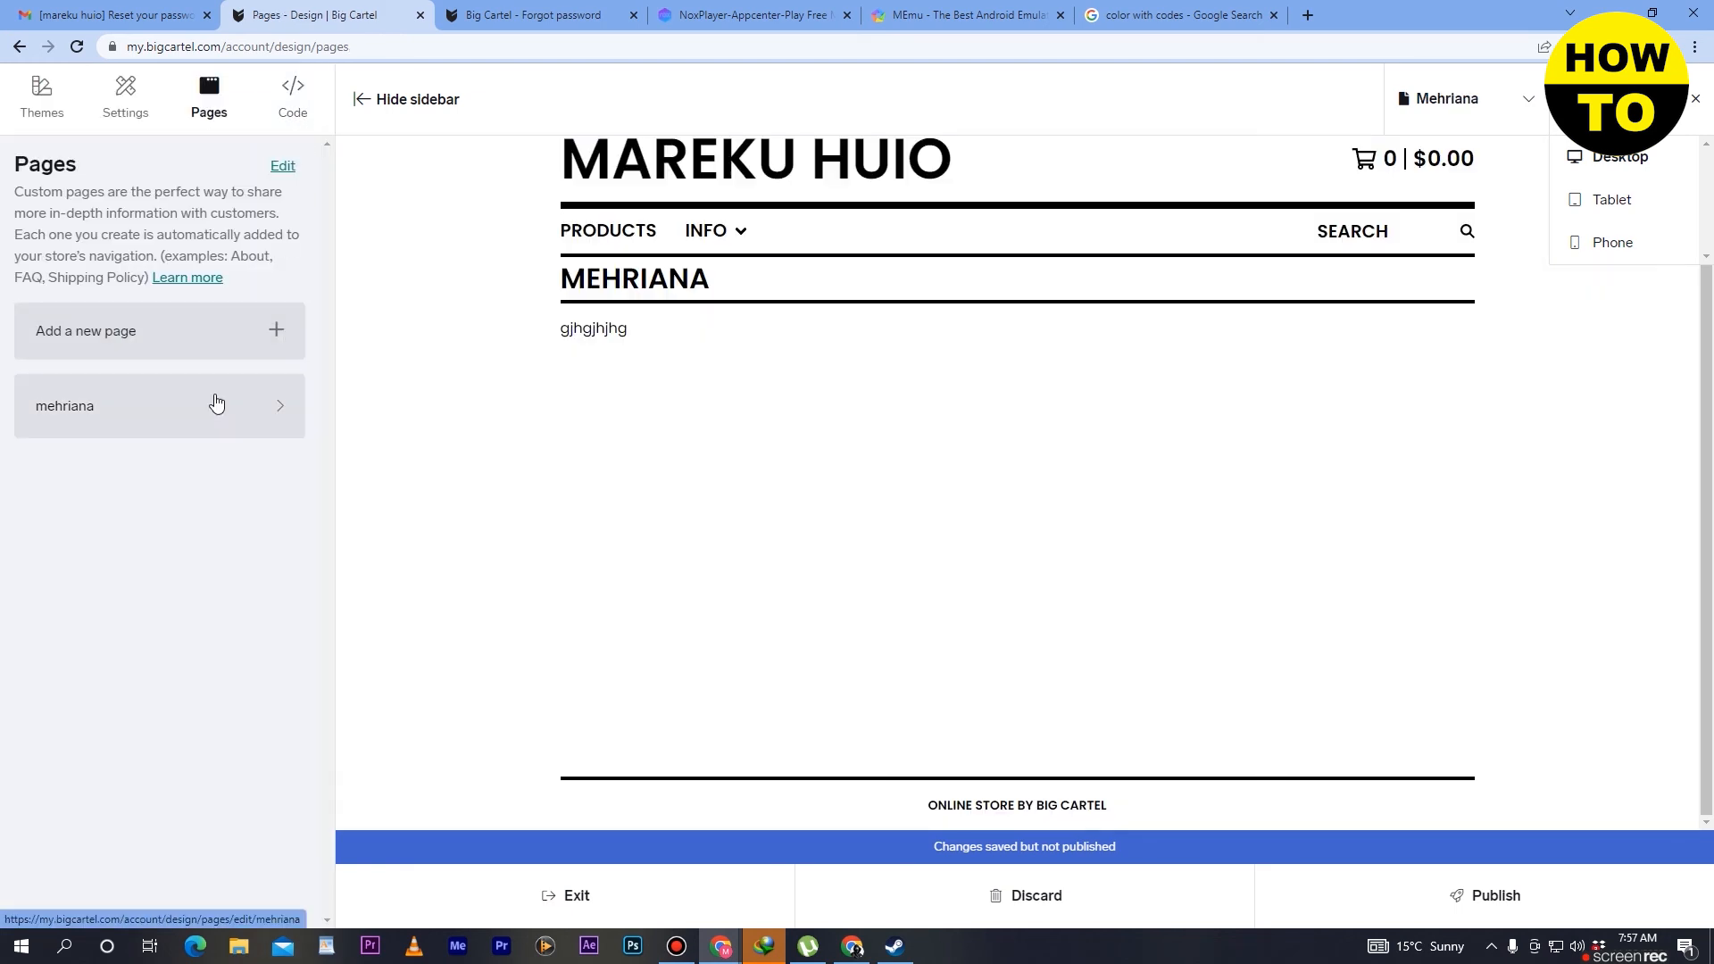
left_click(216, 399)
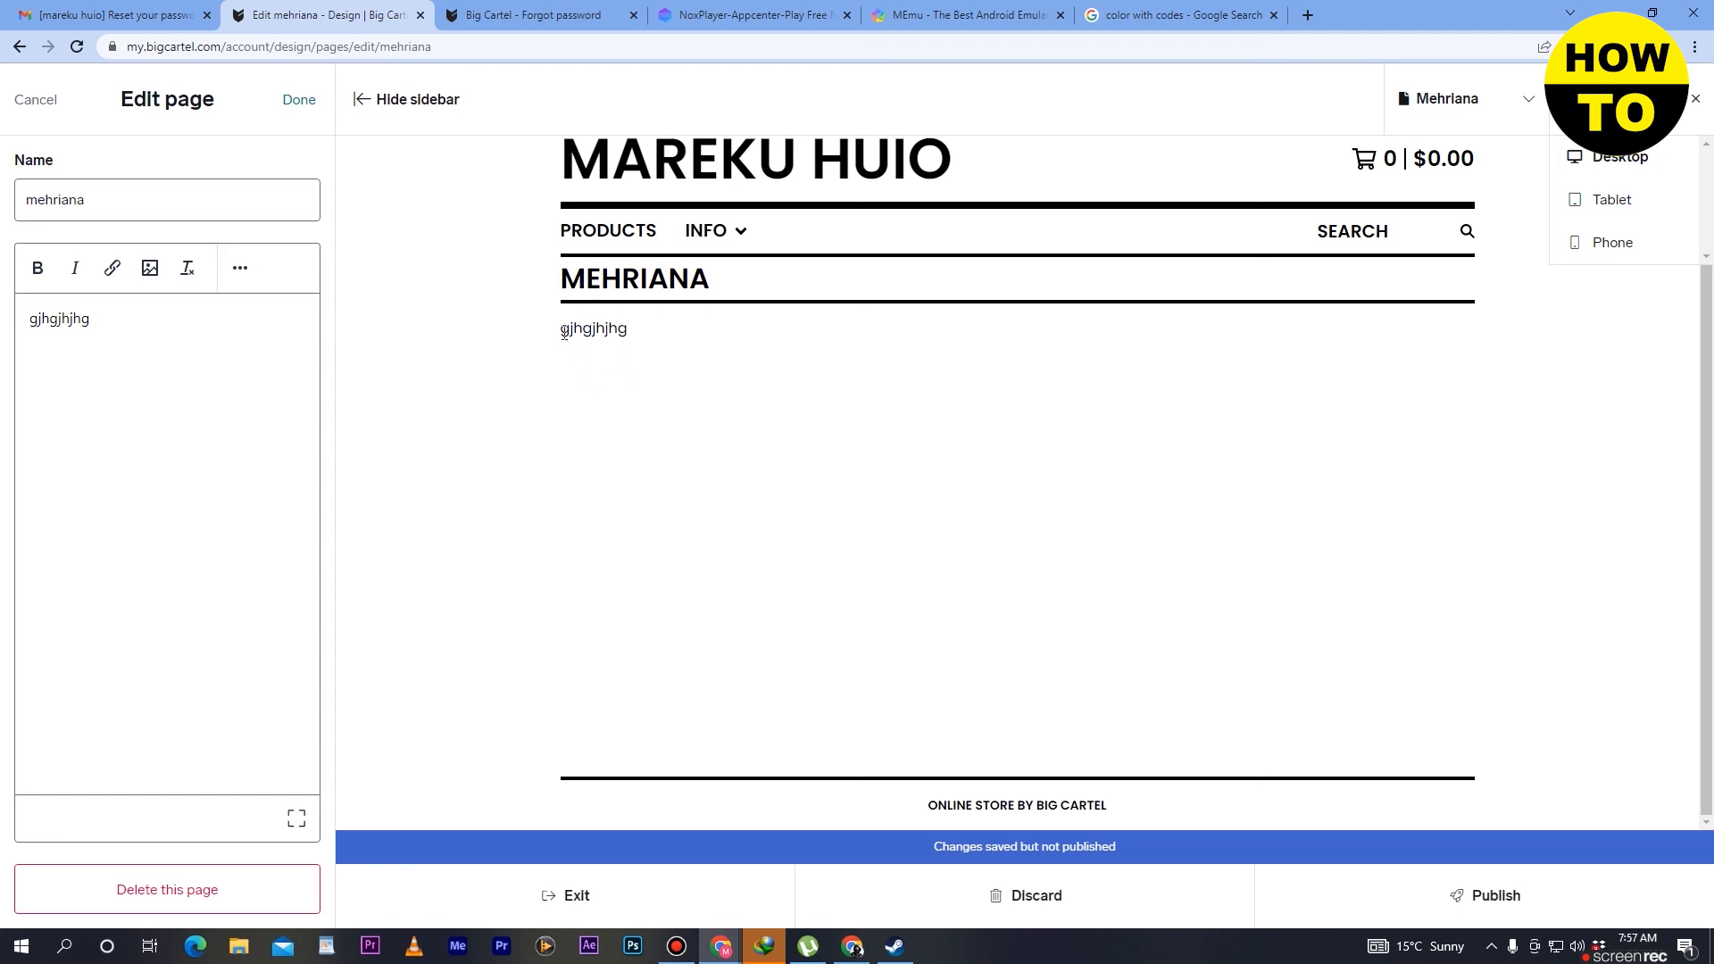
left_click(37, 100)
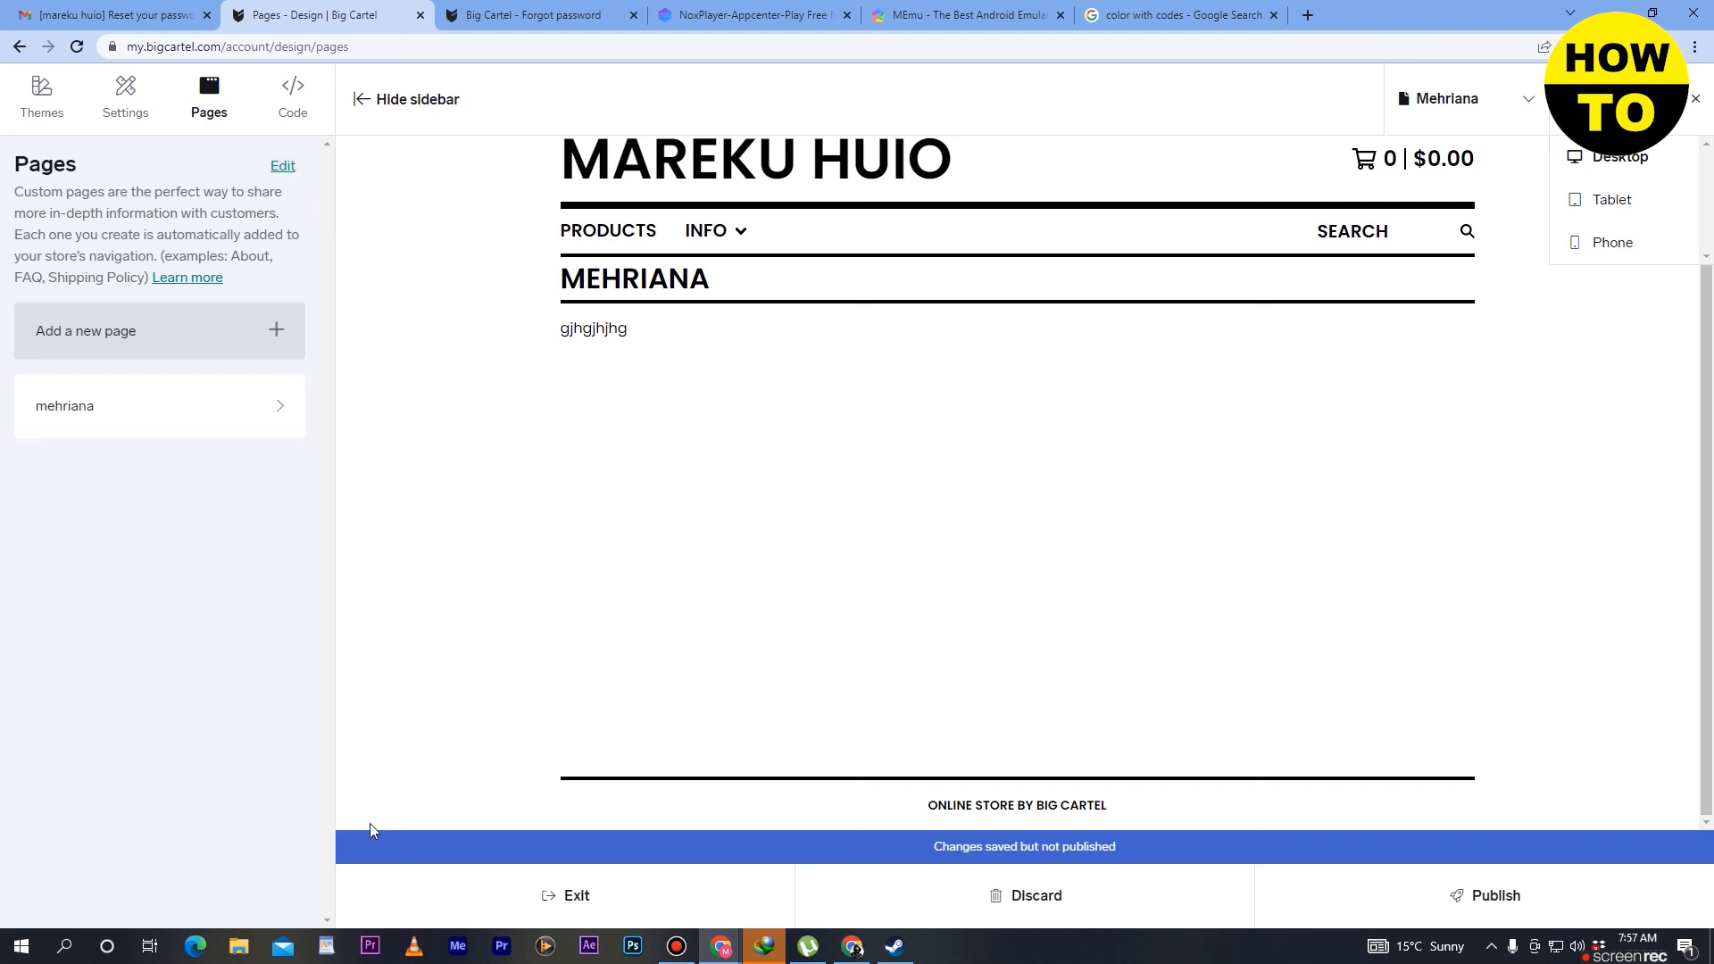
- Examine the theme's default CSS code from beginning to end and leave the editor without making changes
left_click(307, 127)
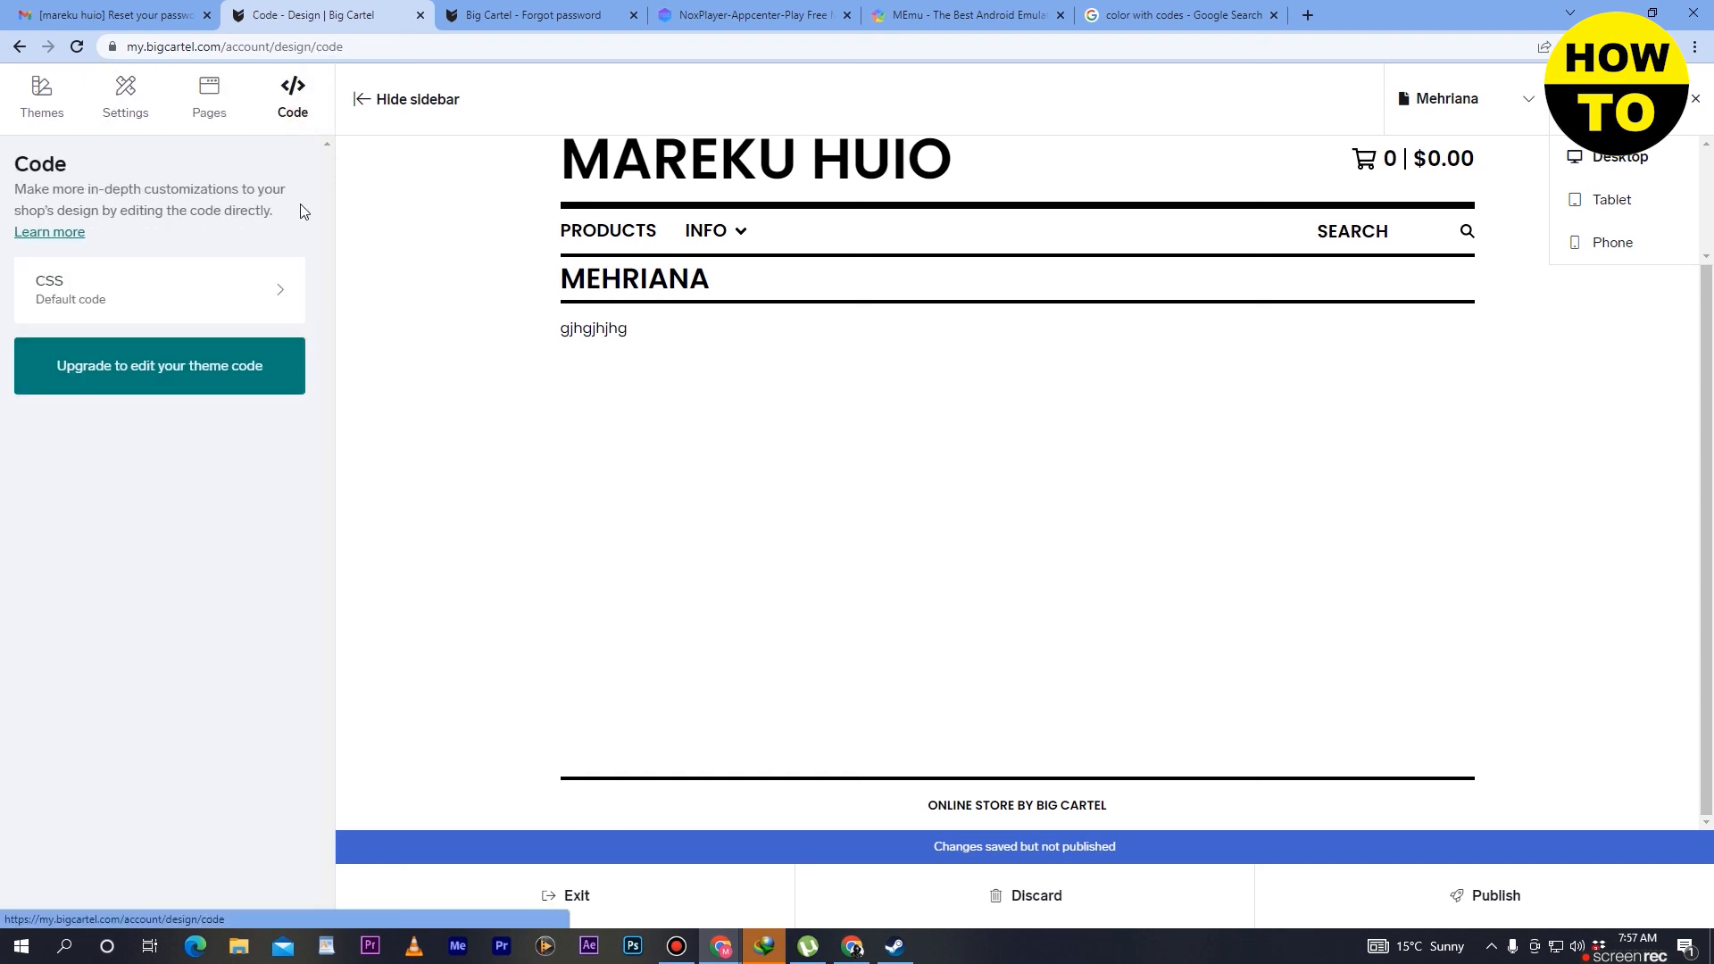
left_click(268, 287)
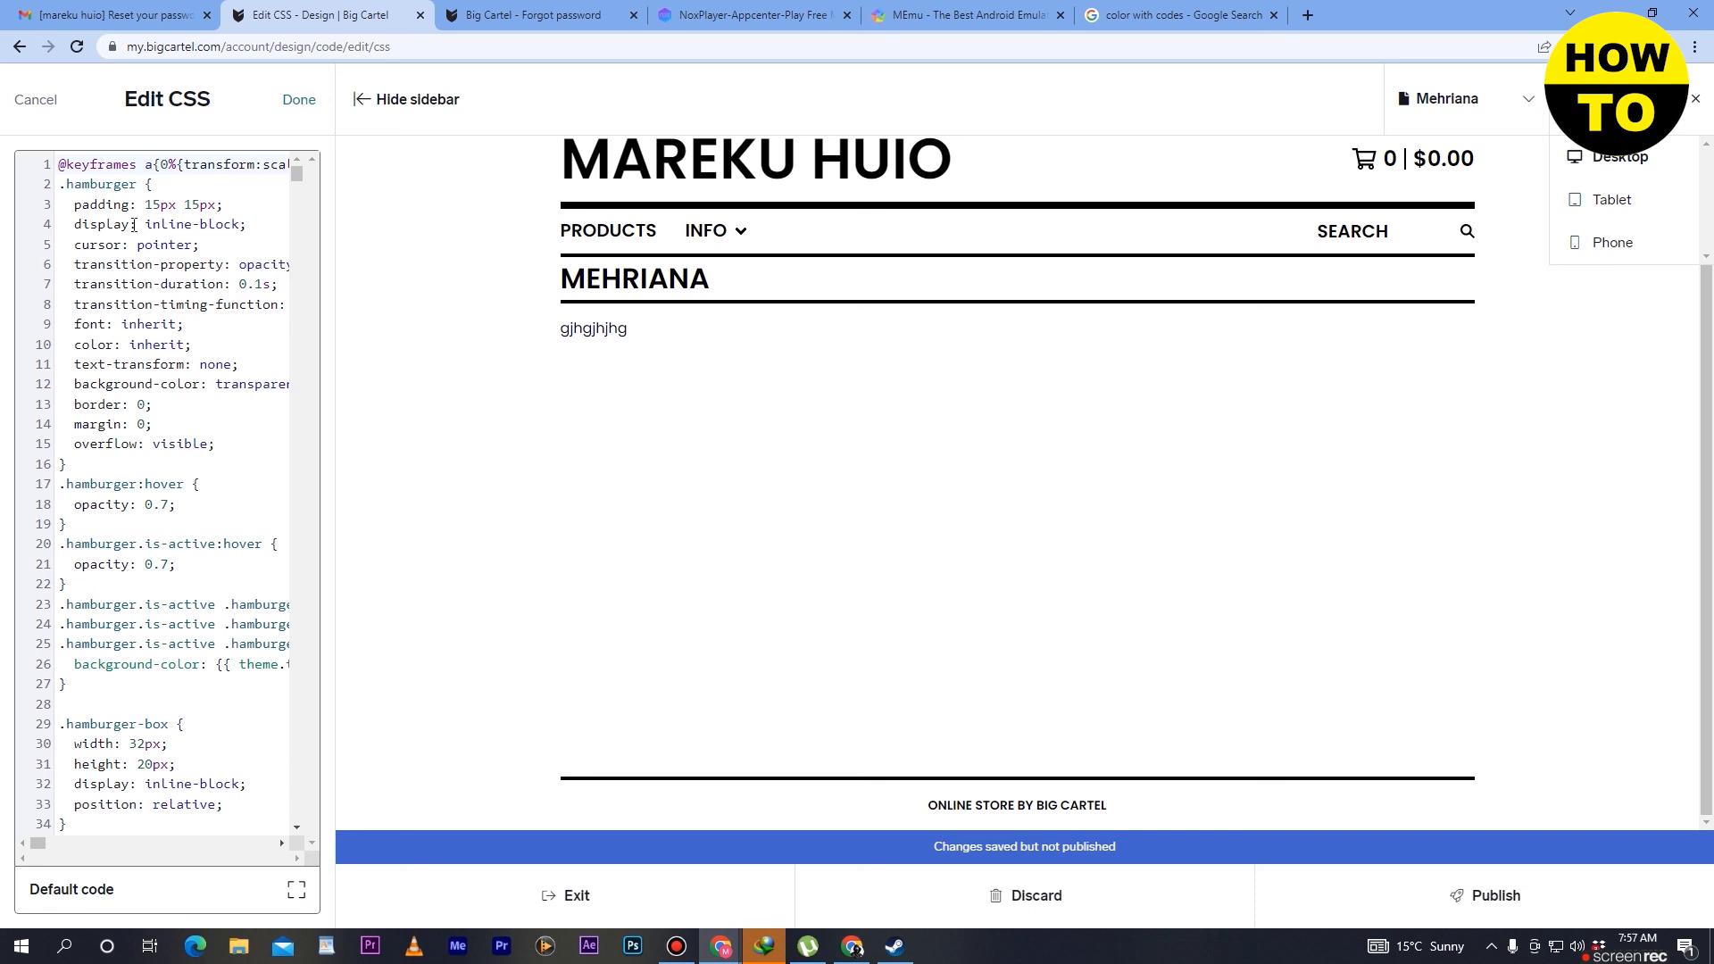
left_click_drag(297, 174, 299, 250)
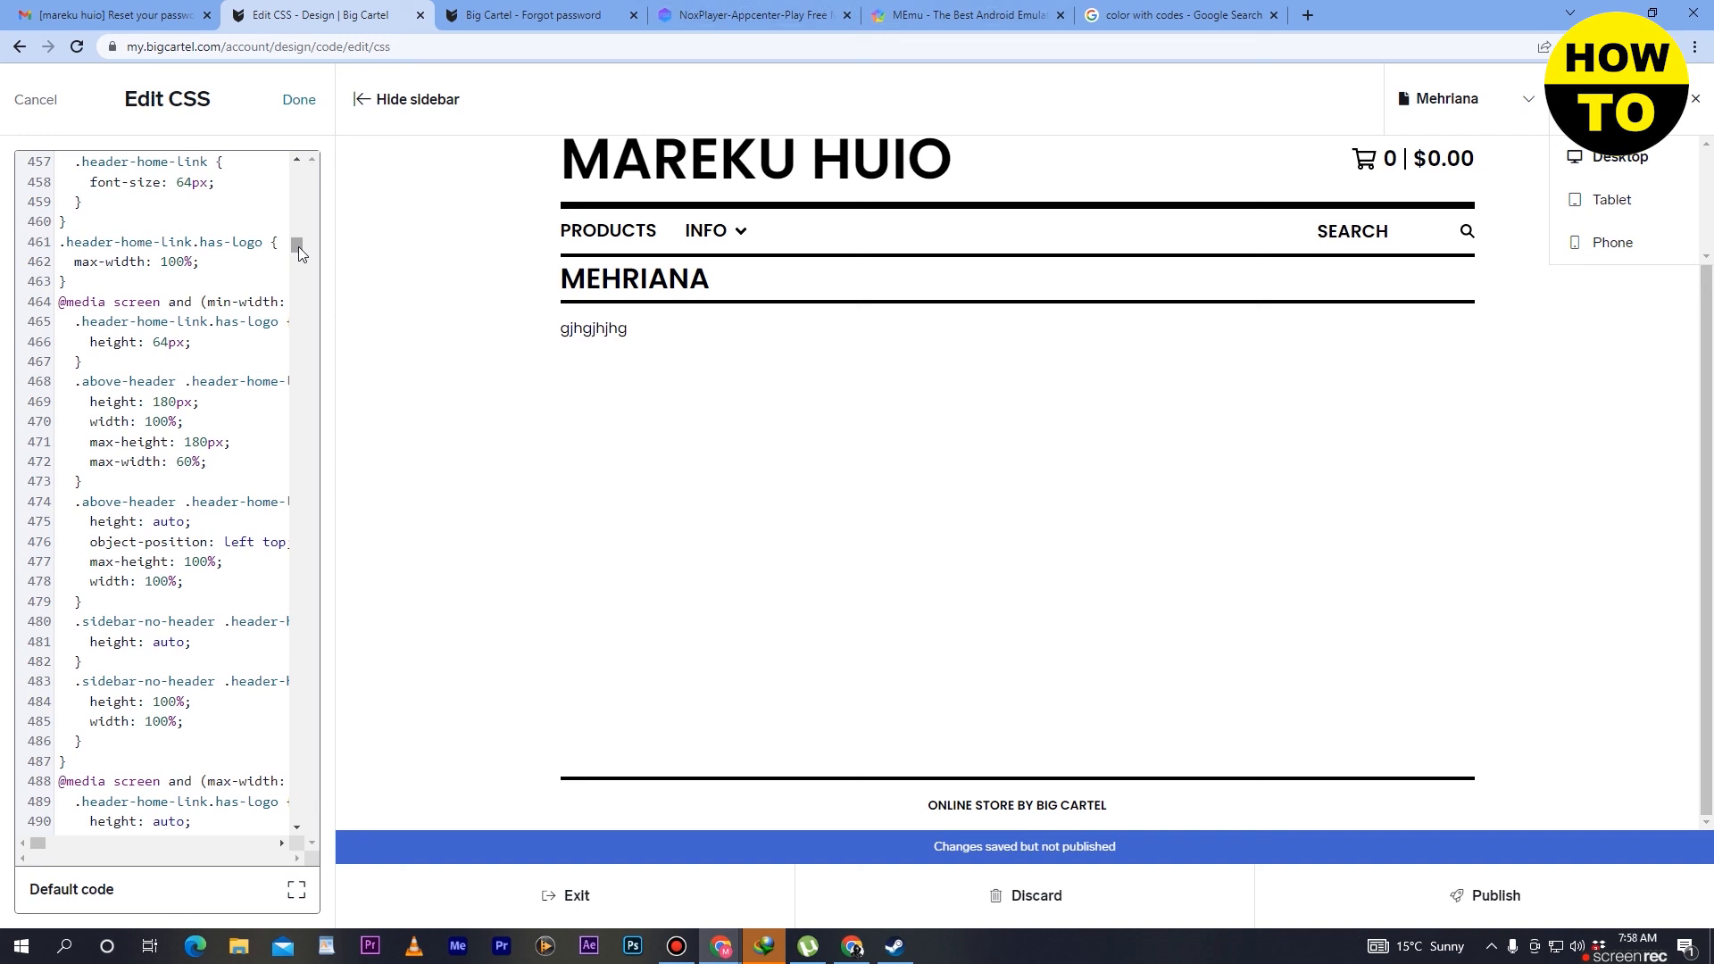
left_click_drag(299, 247, 304, 790)
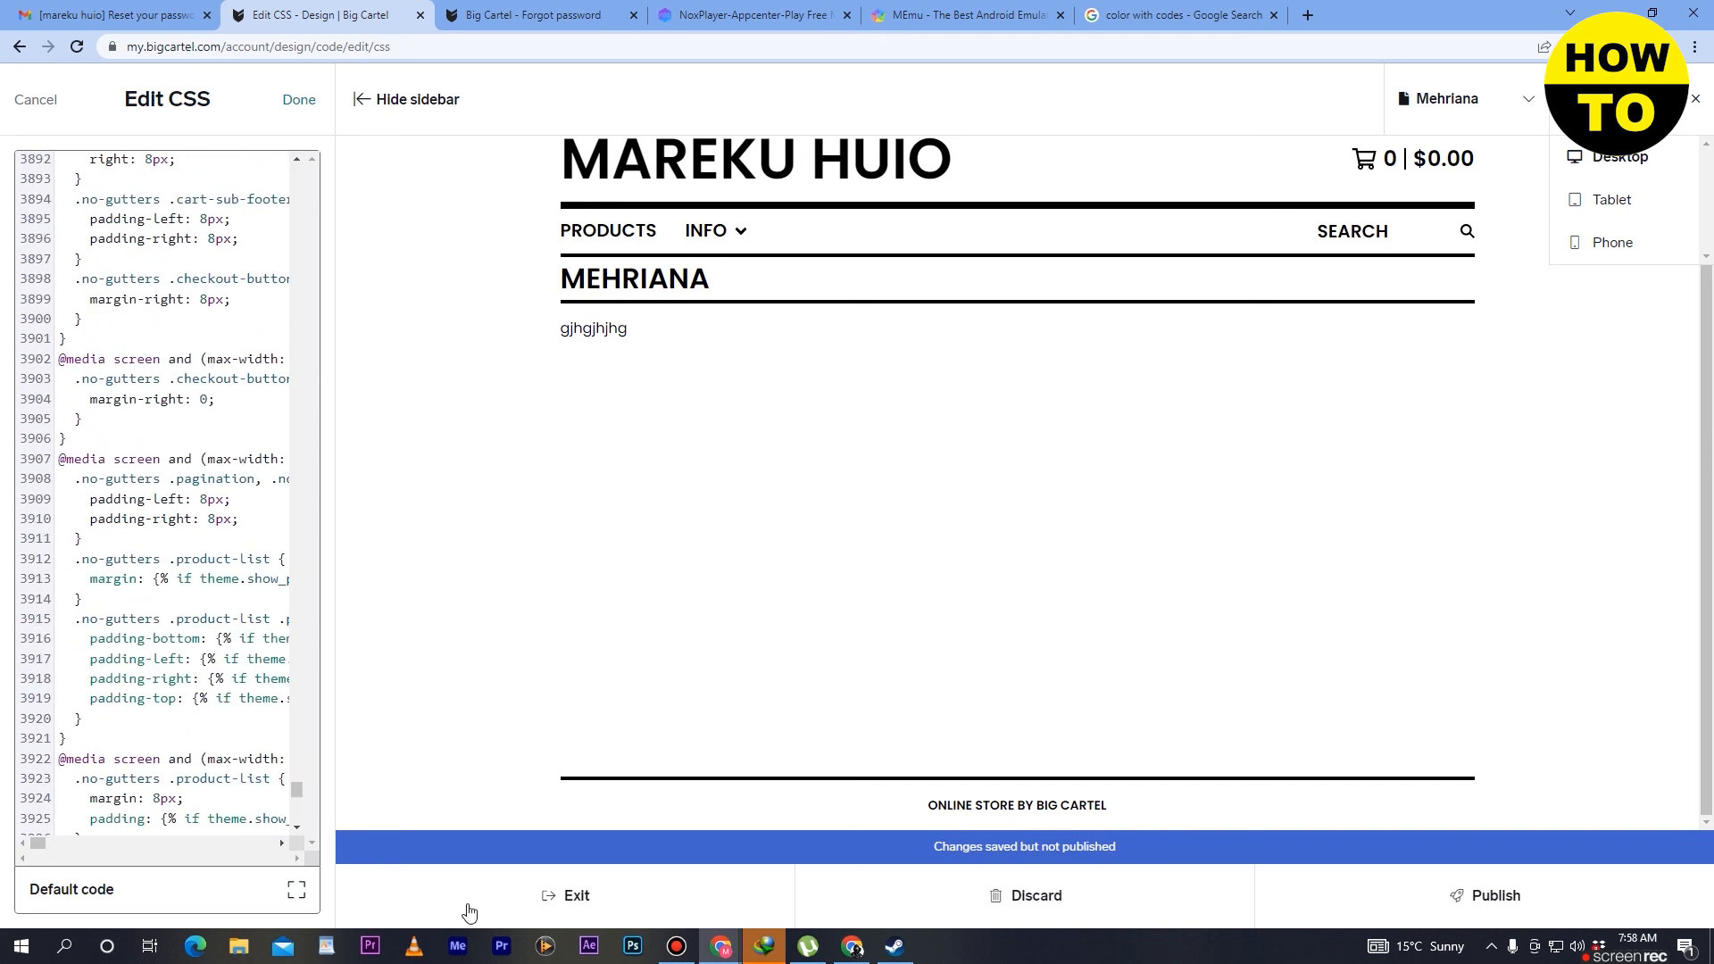
scroll(193, 626, "up", 10)
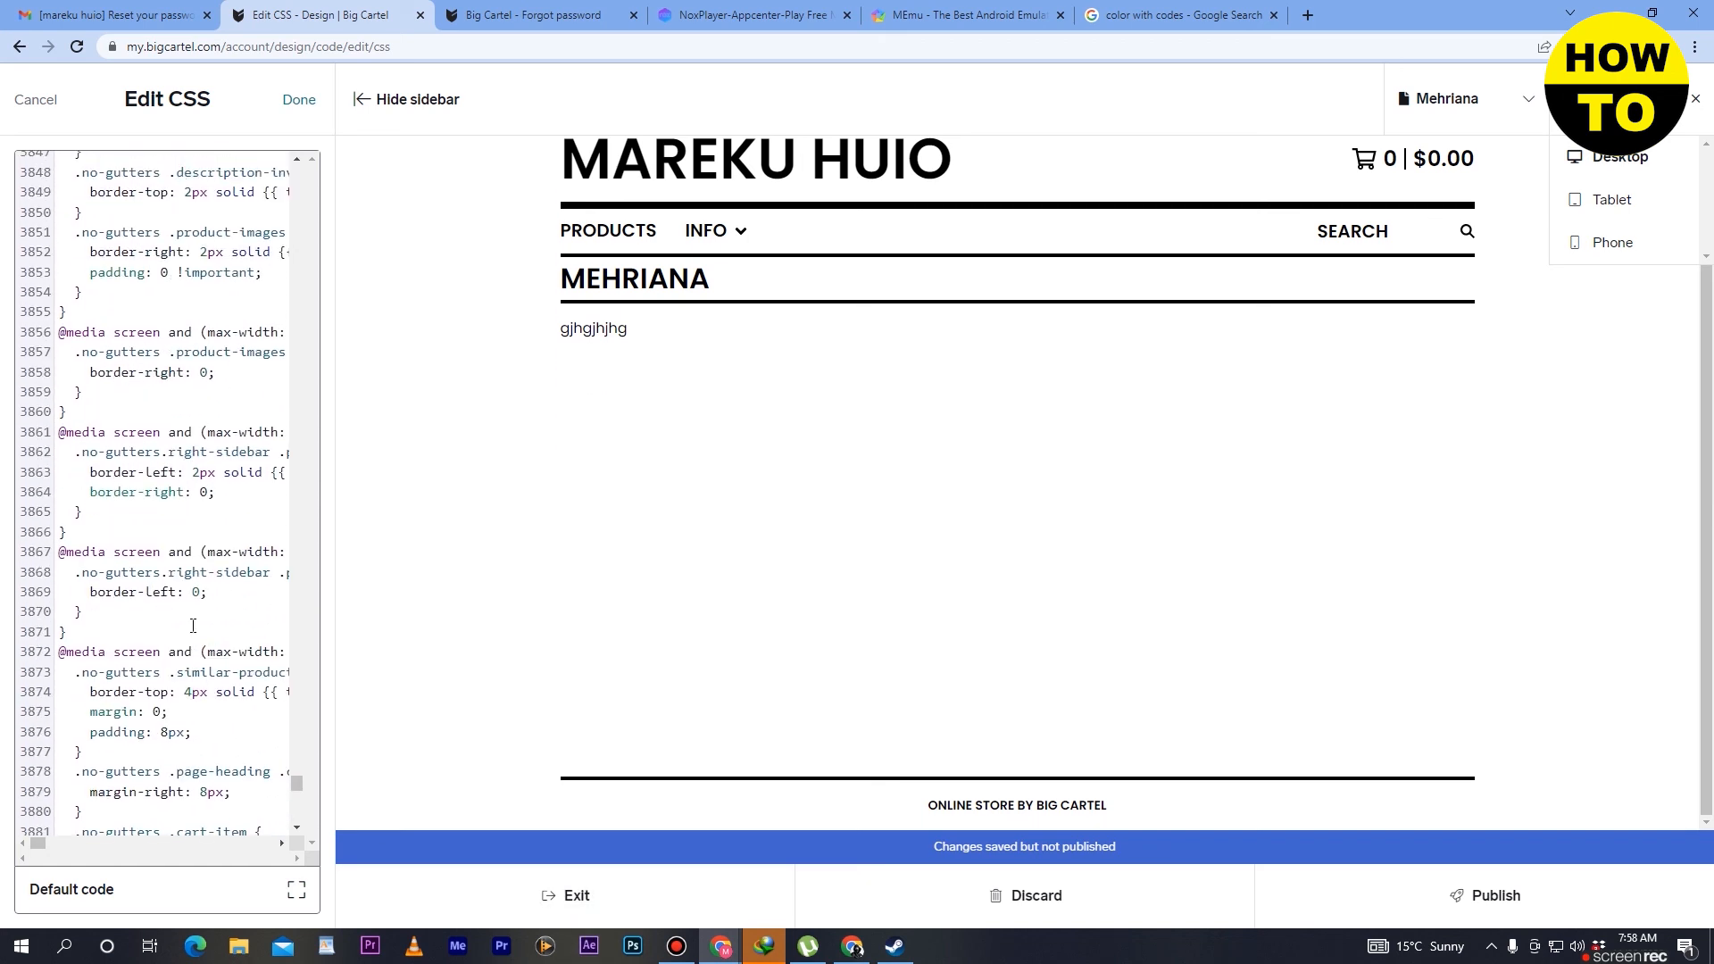
left_click_drag(297, 797, 329, 141)
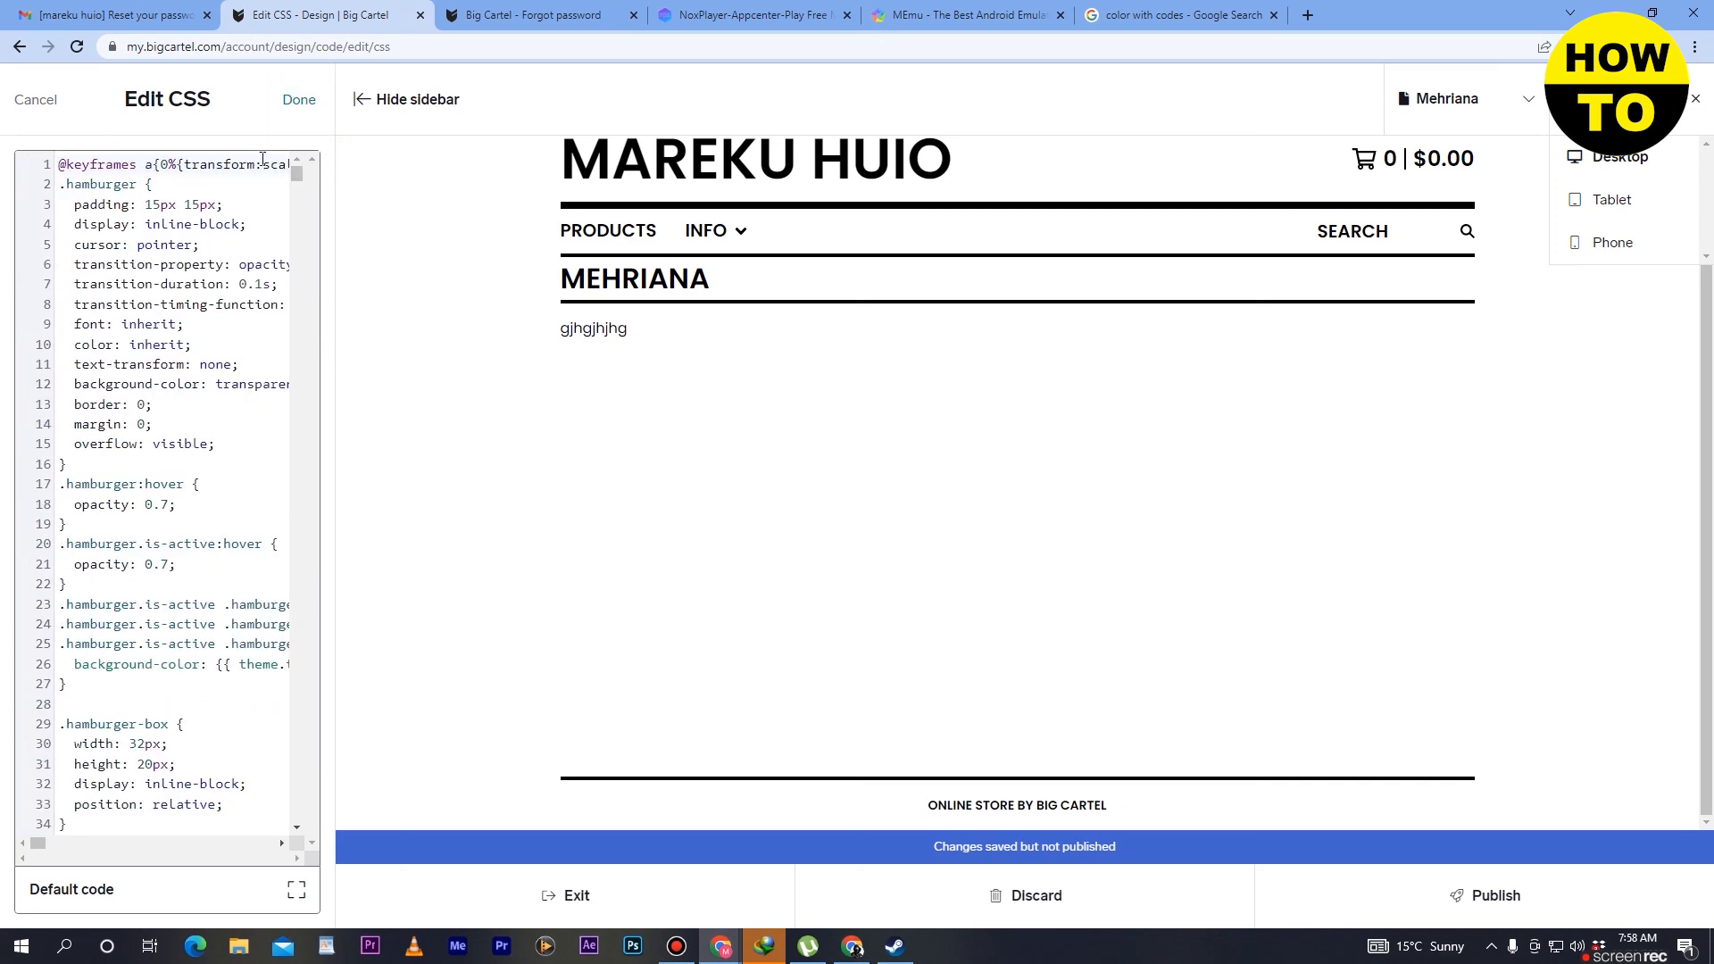
left_click(48, 109)
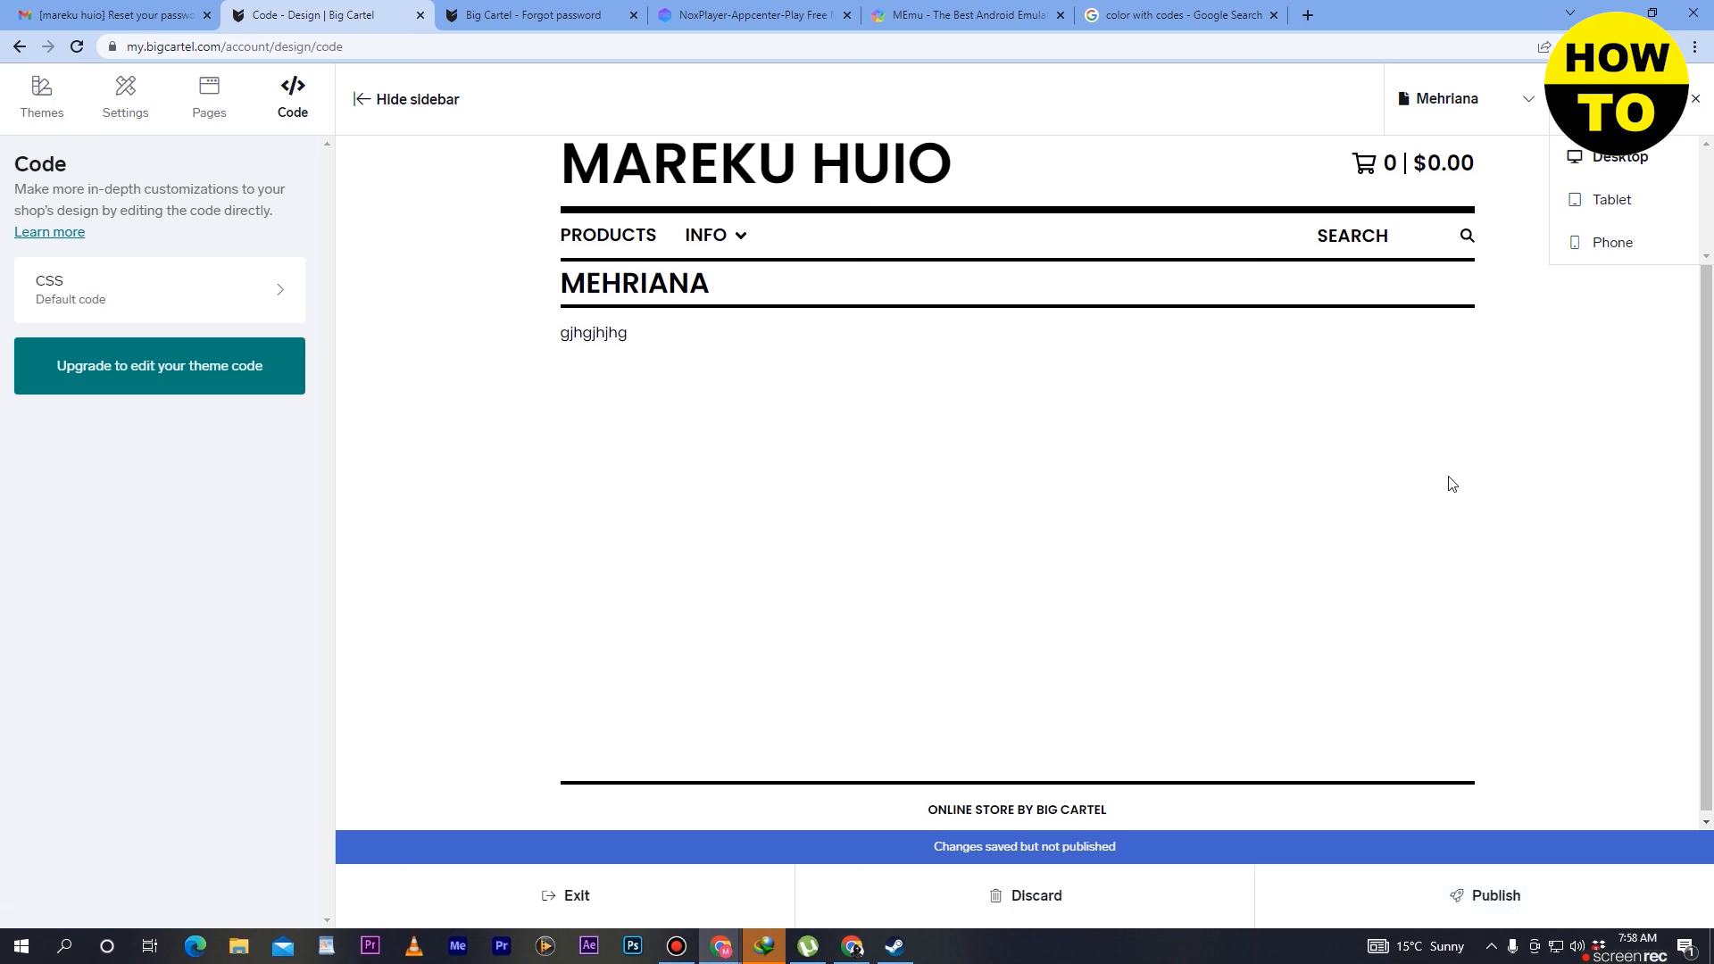
- Open the list of shop pages available for the design preview
scroll(1451, 483, "up", 1)
left_click(1487, 87)
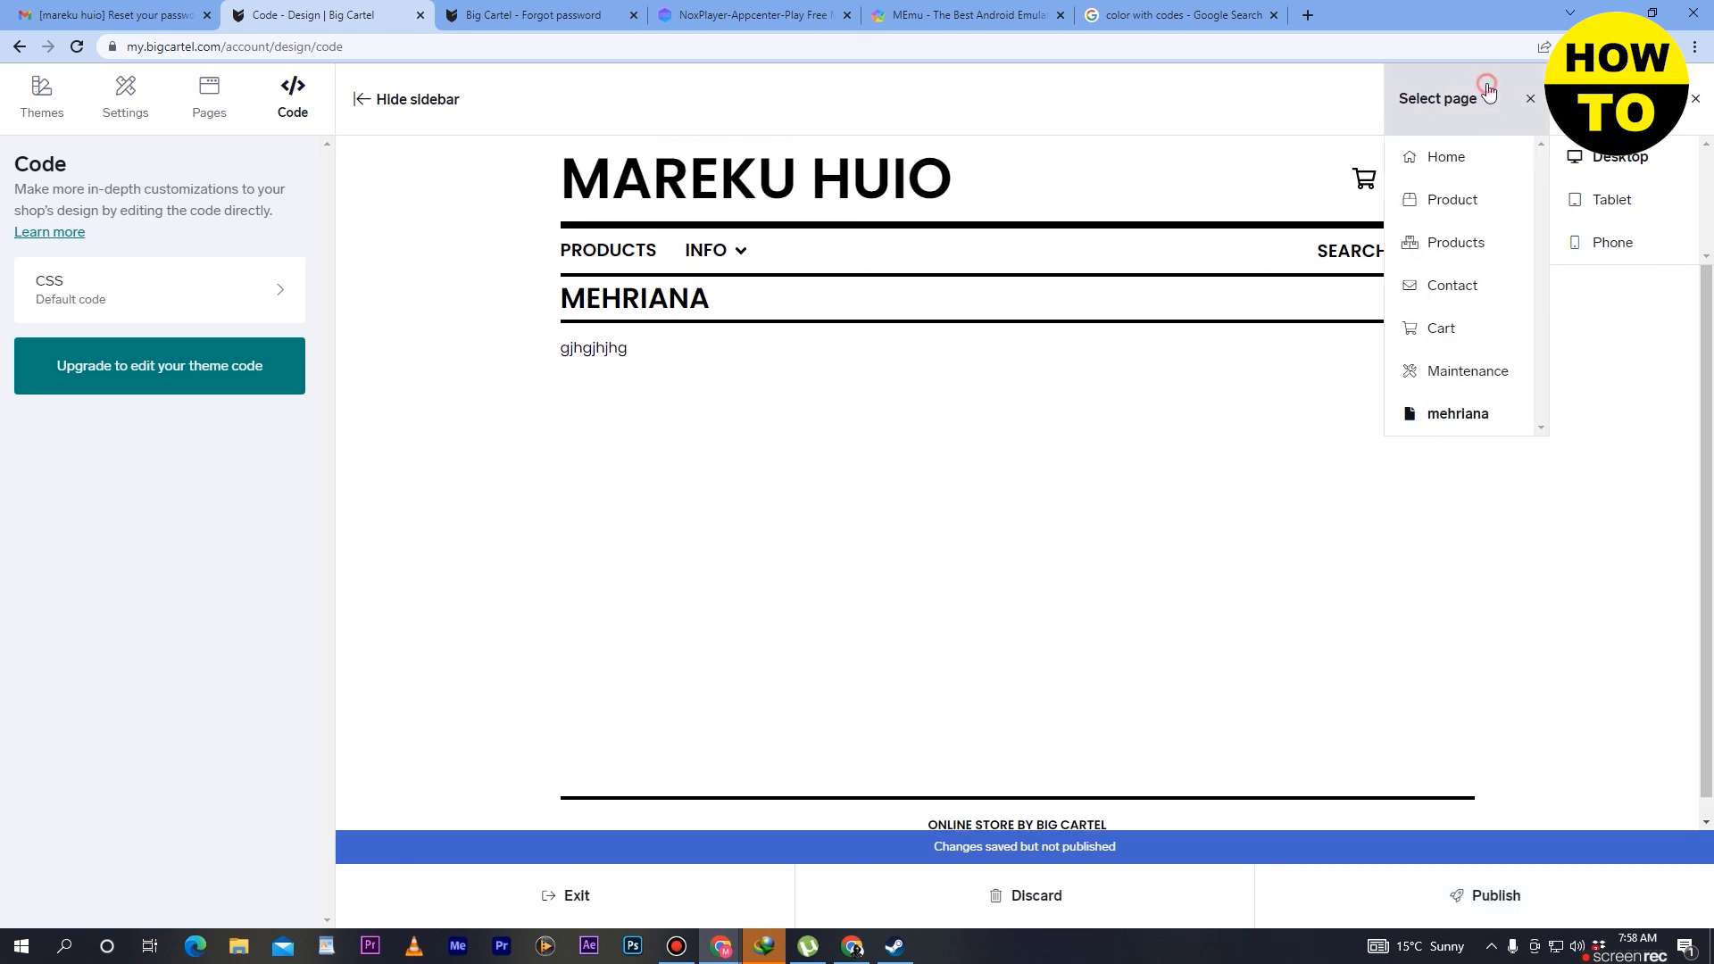